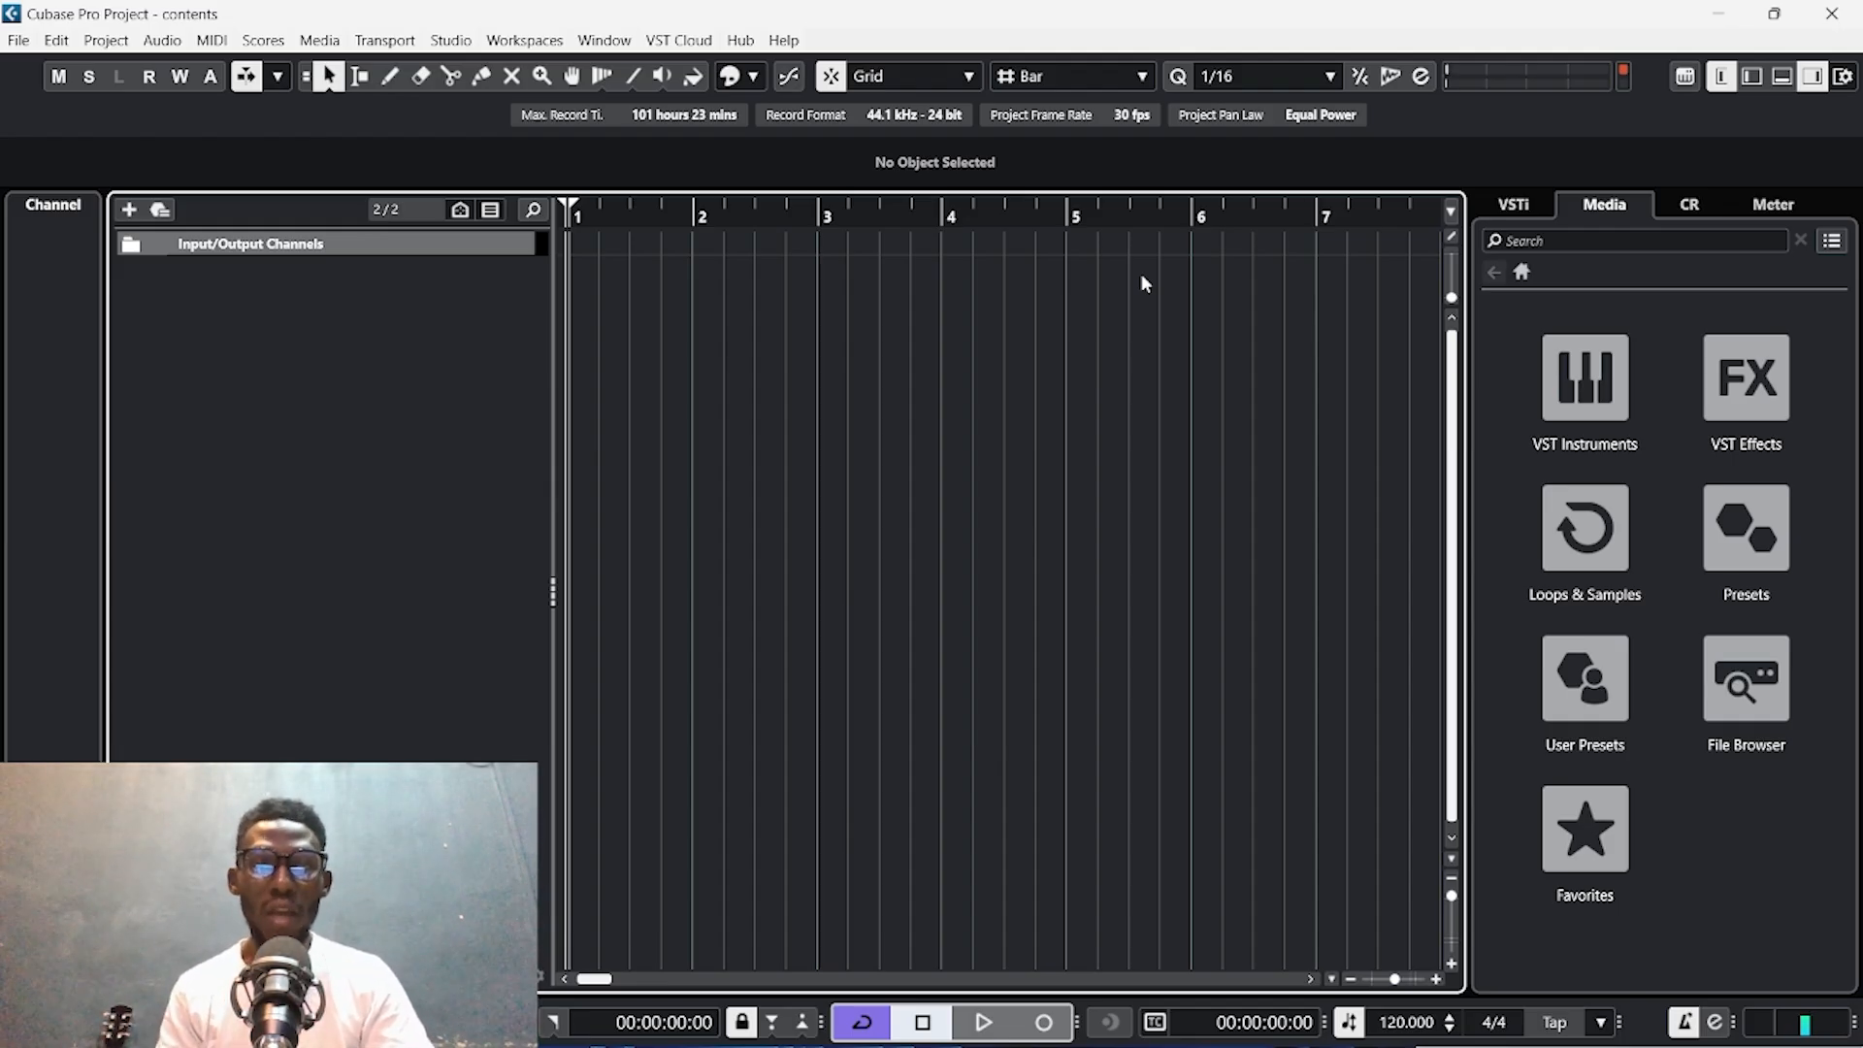
Switch to the Snipping Tool and read the viewer's request about making beats in Cubase with different time signatures.
key("alt+Tab")
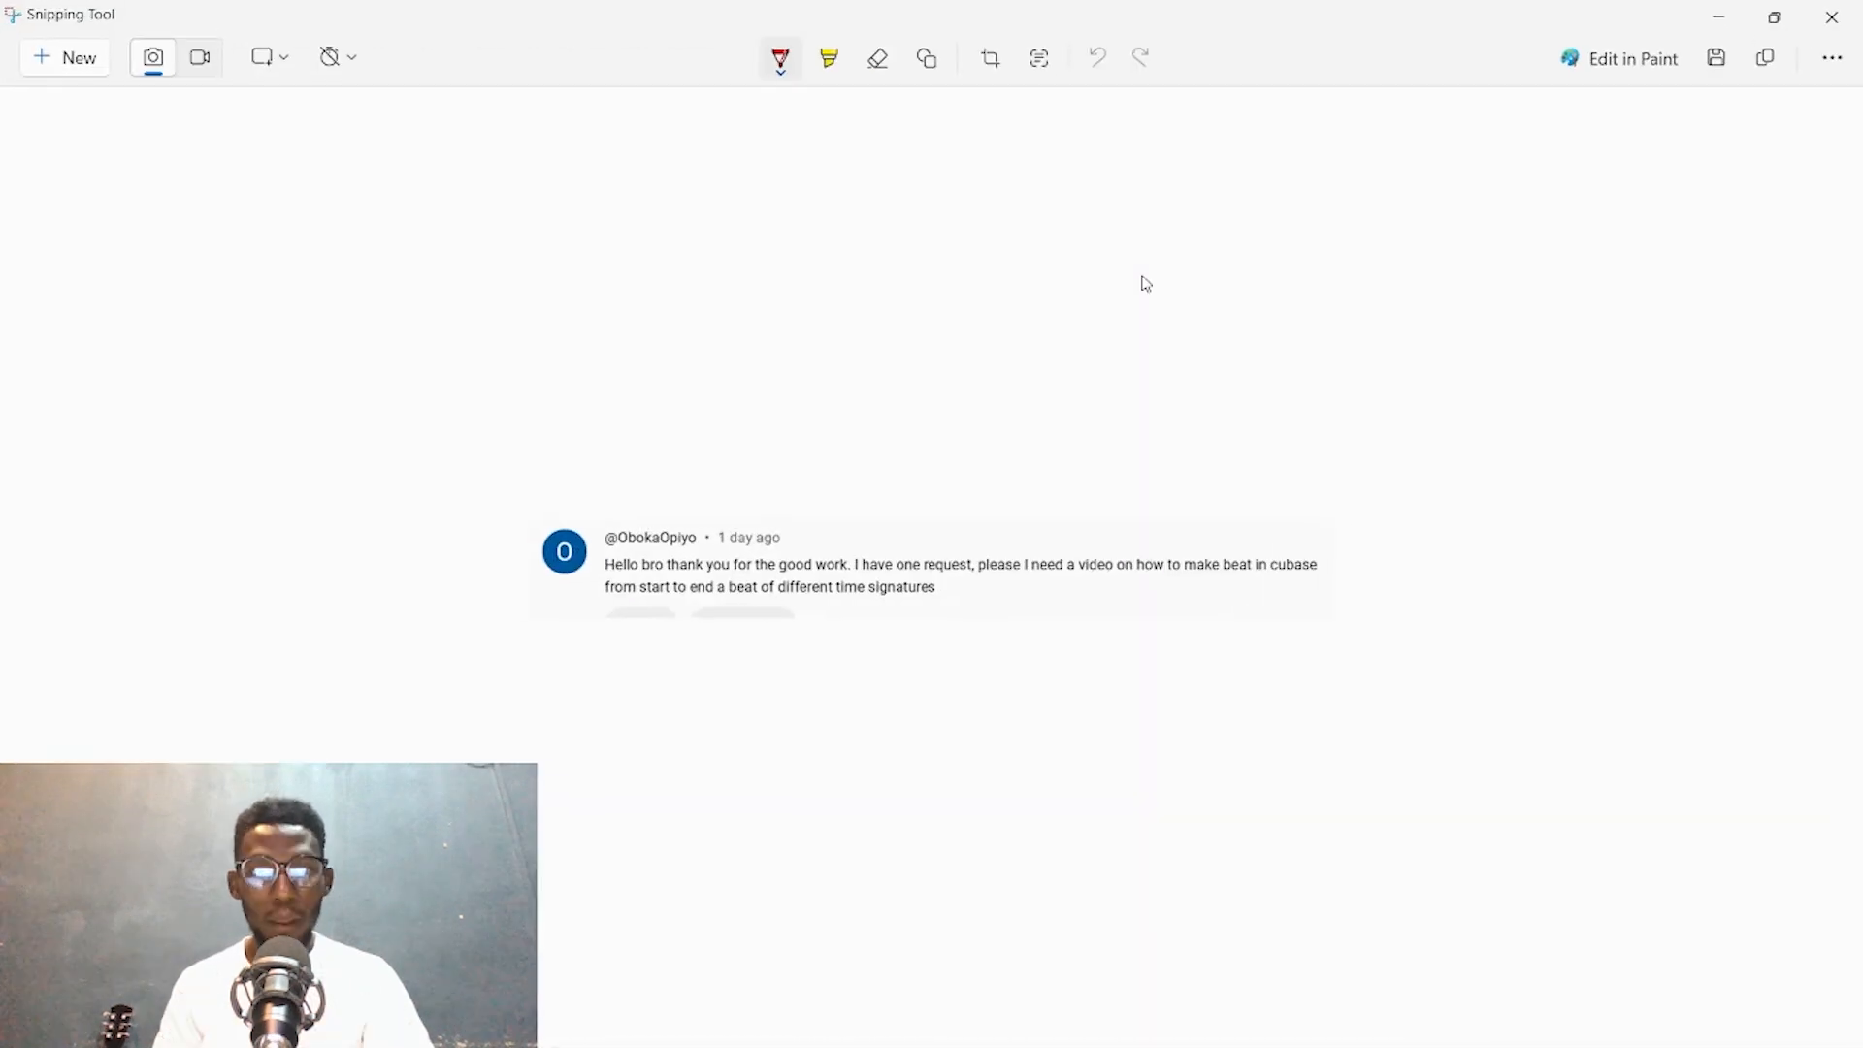
scroll(1009, 427, "up", 1)
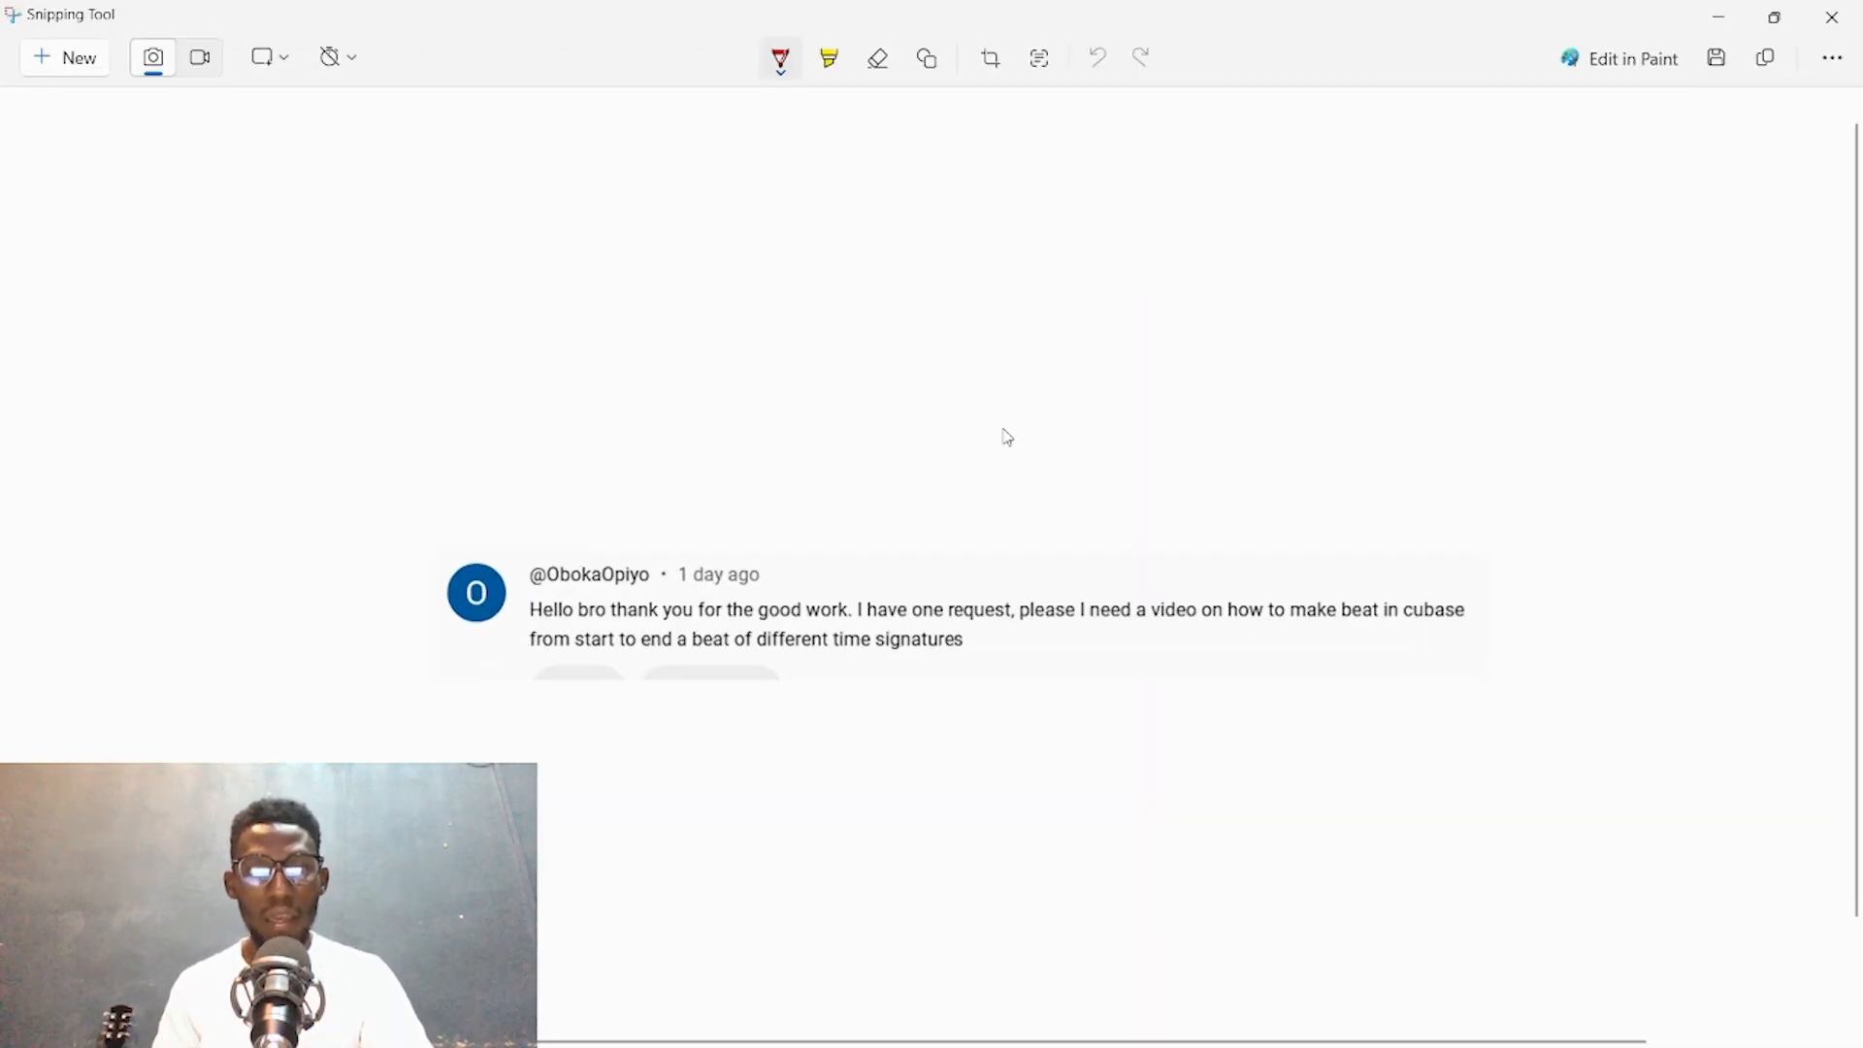
scroll(1000, 437, "down", 1)
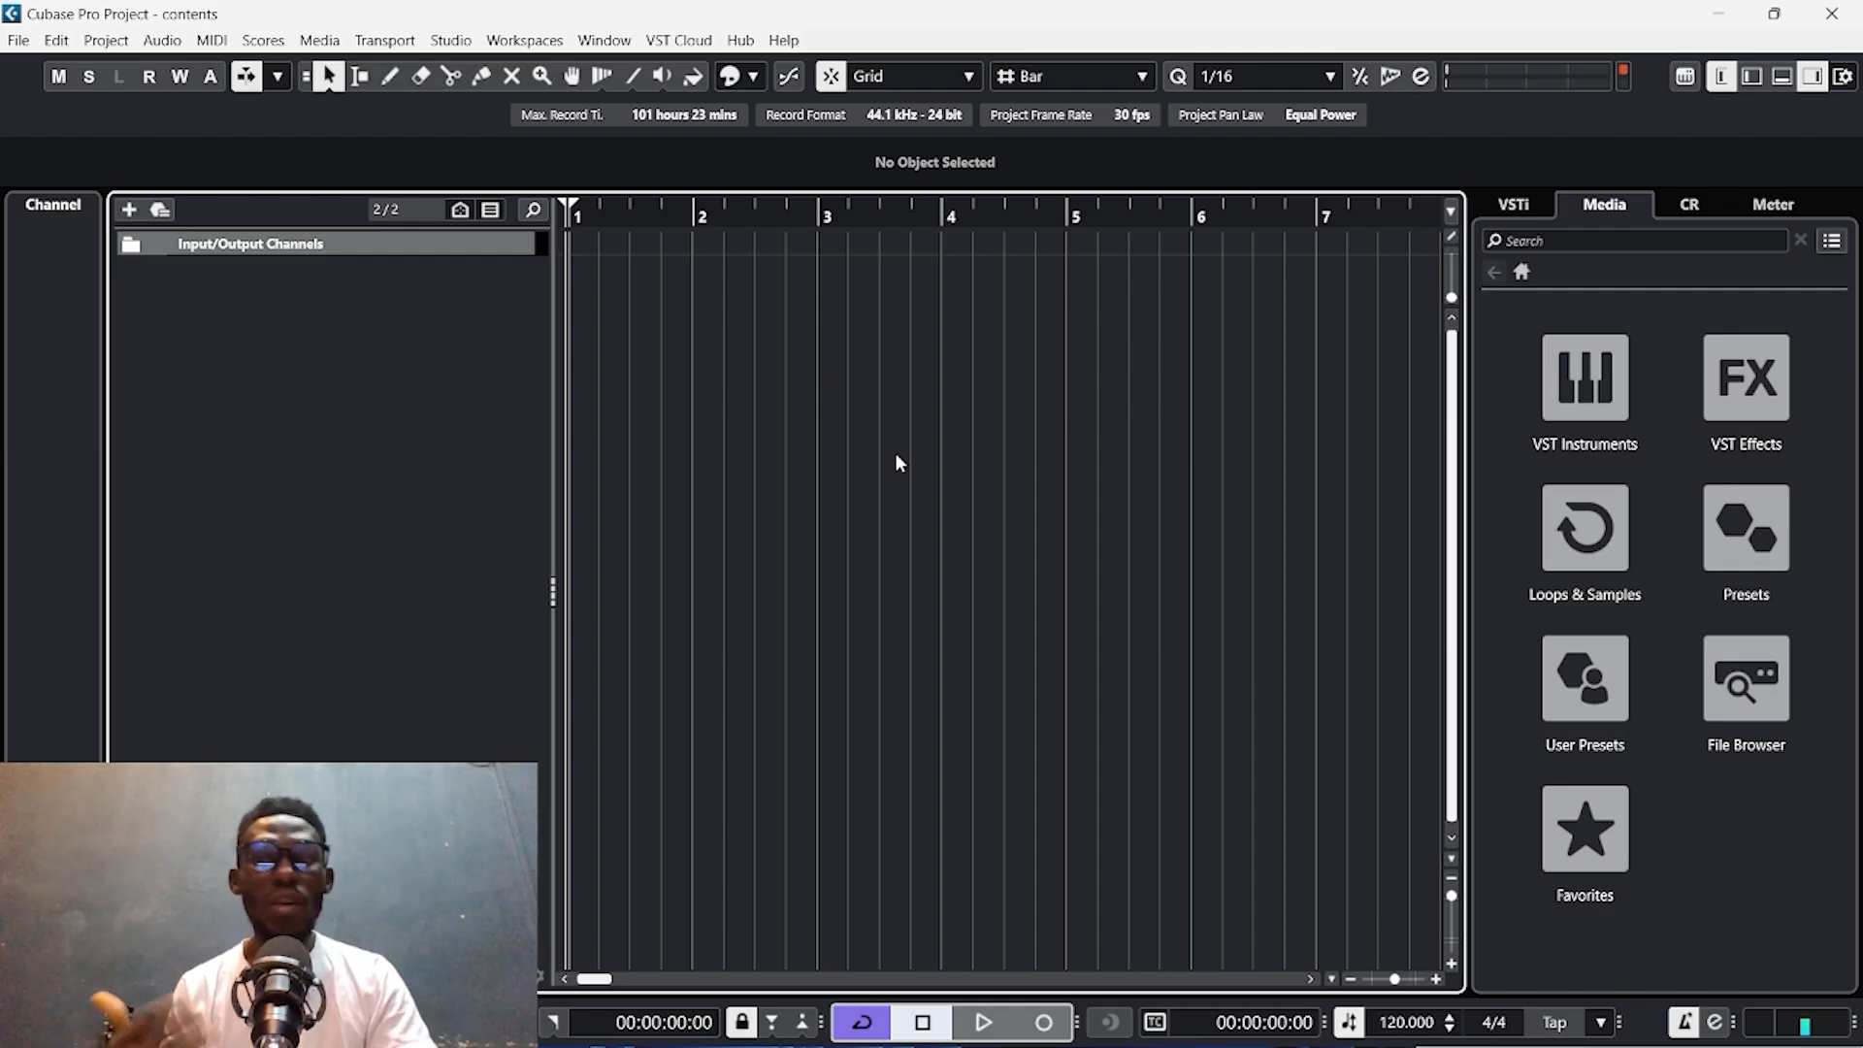
Hide and show the Inspector and the right zone of the project window.
left_click(1812, 76)
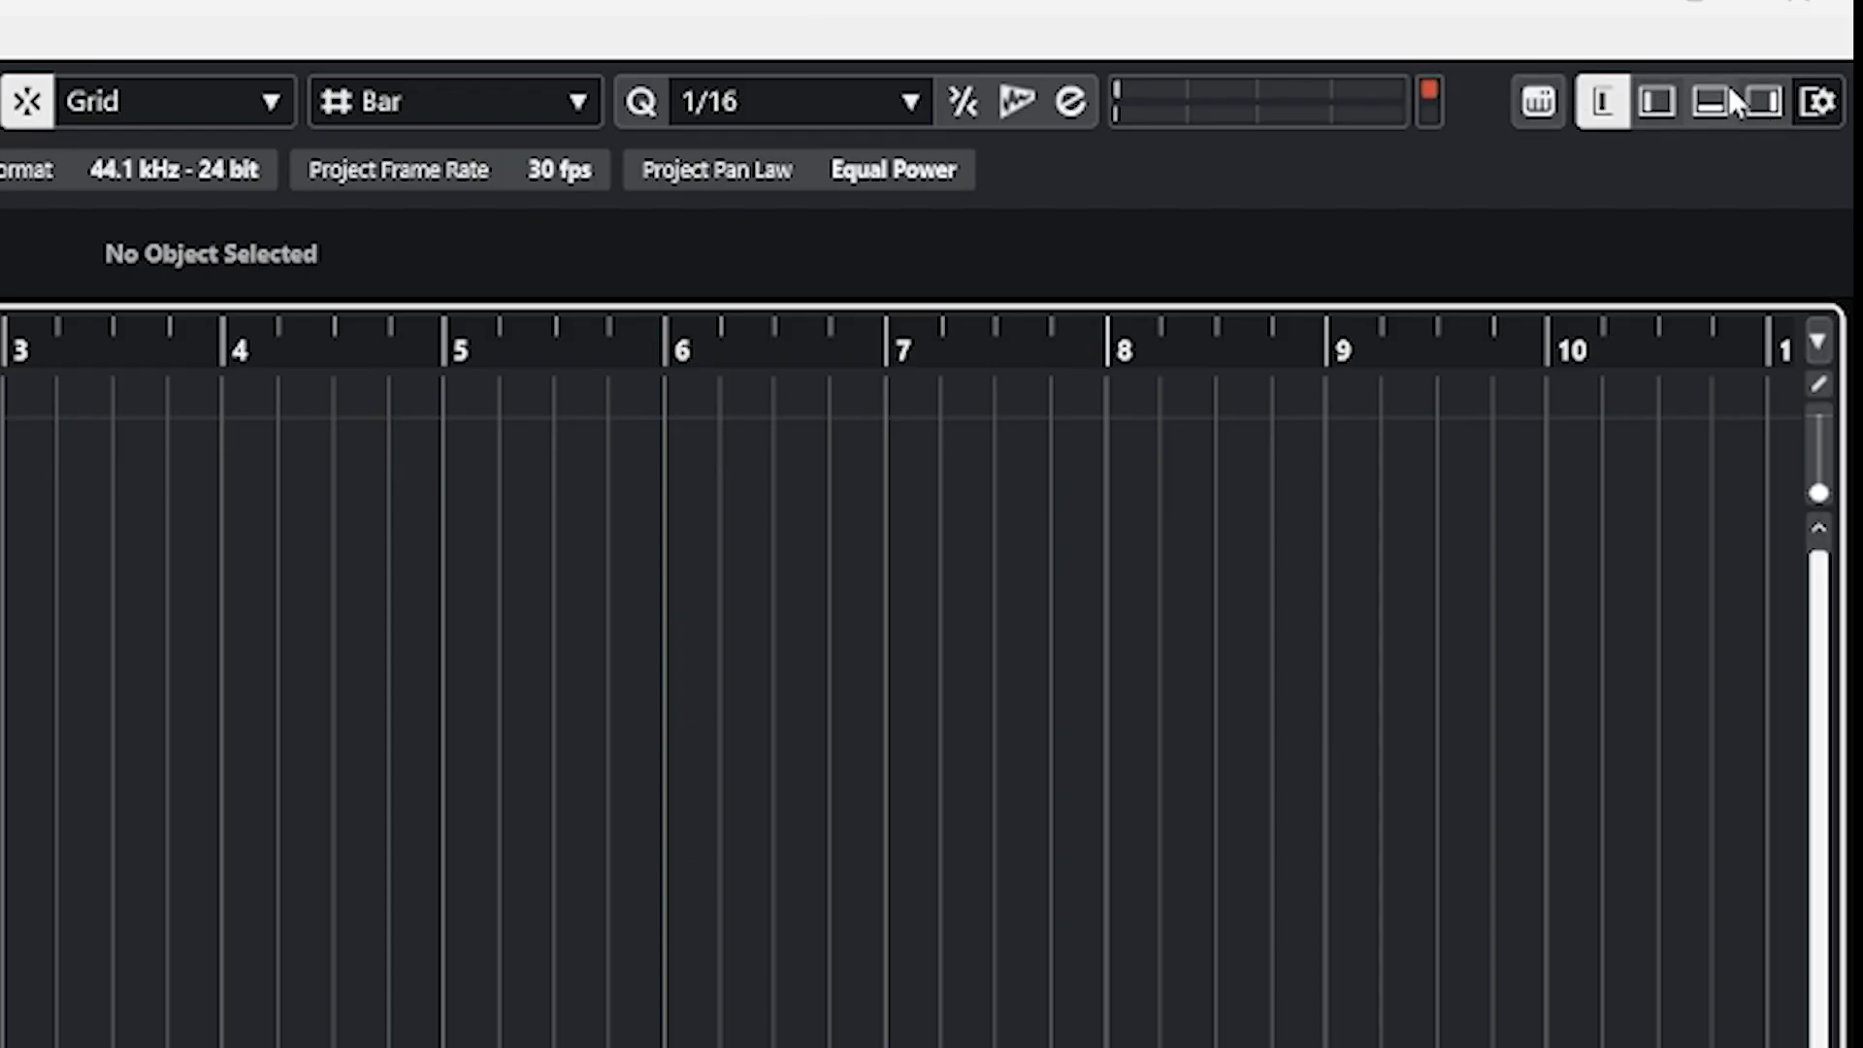
left_click(1603, 102)
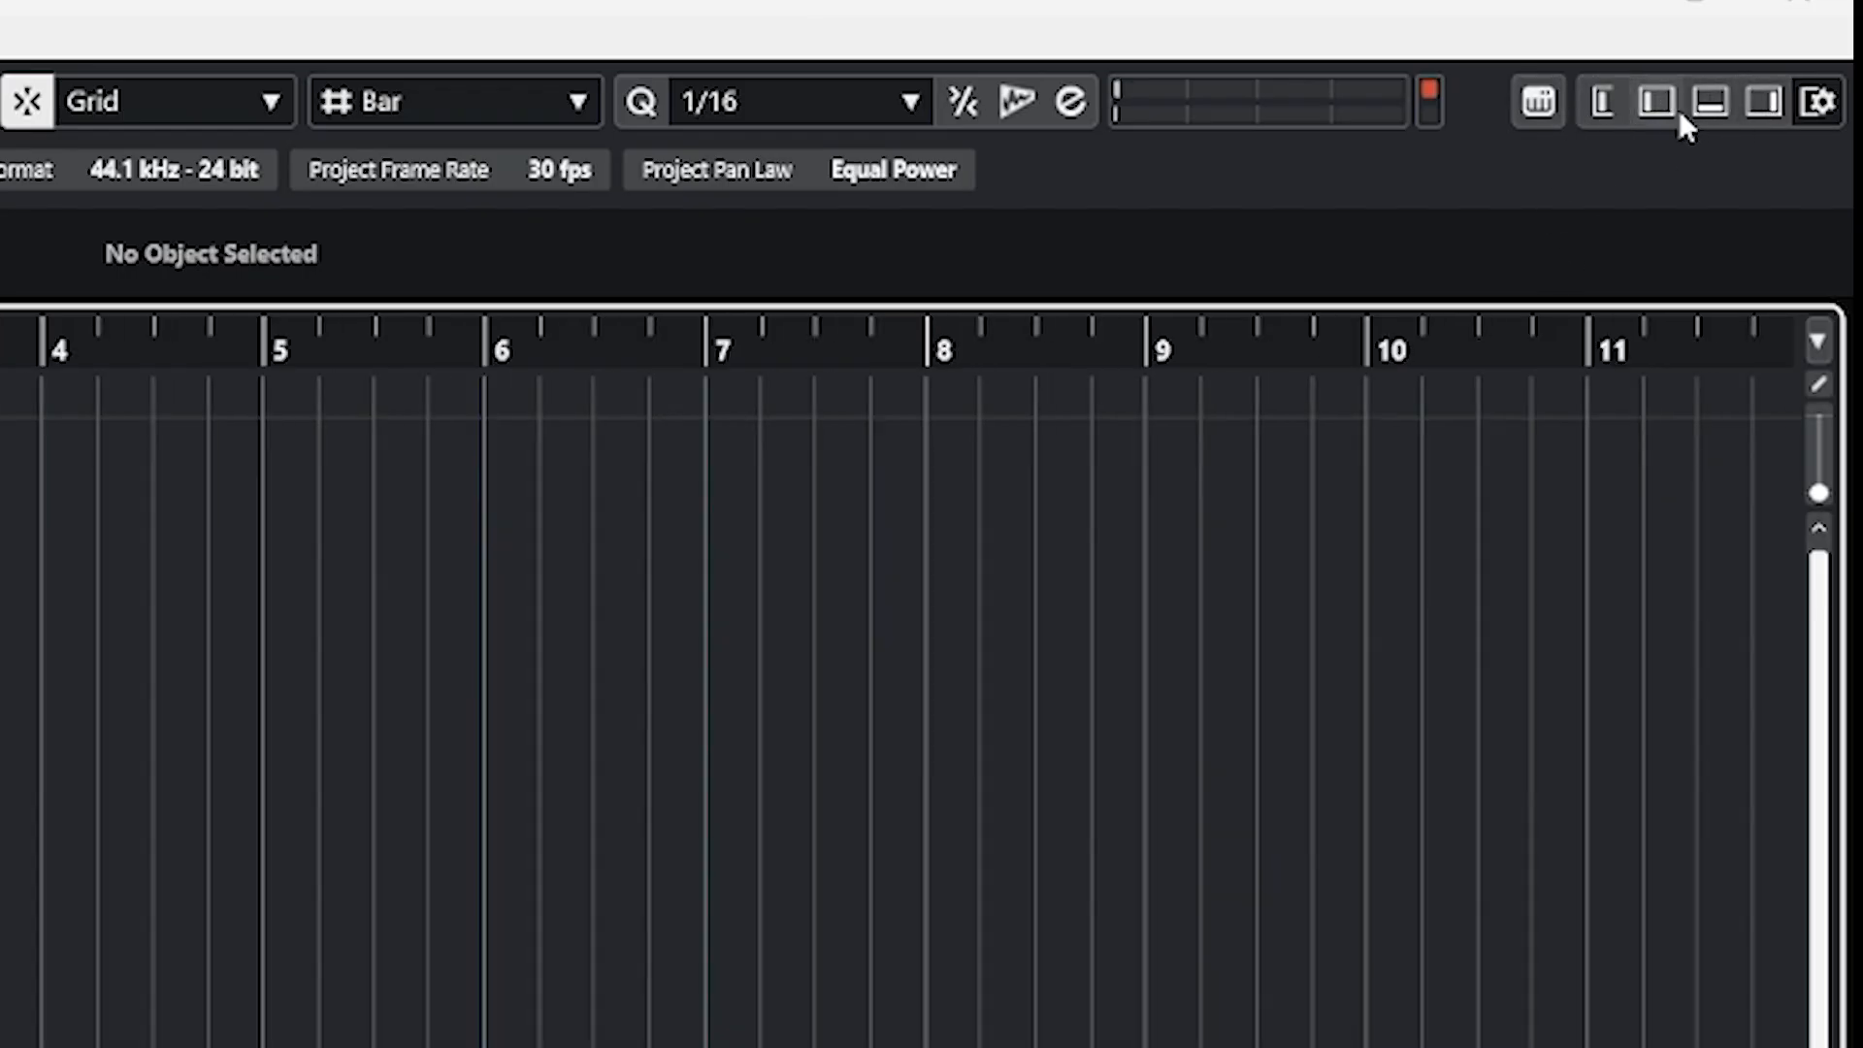
left_click(1604, 101)
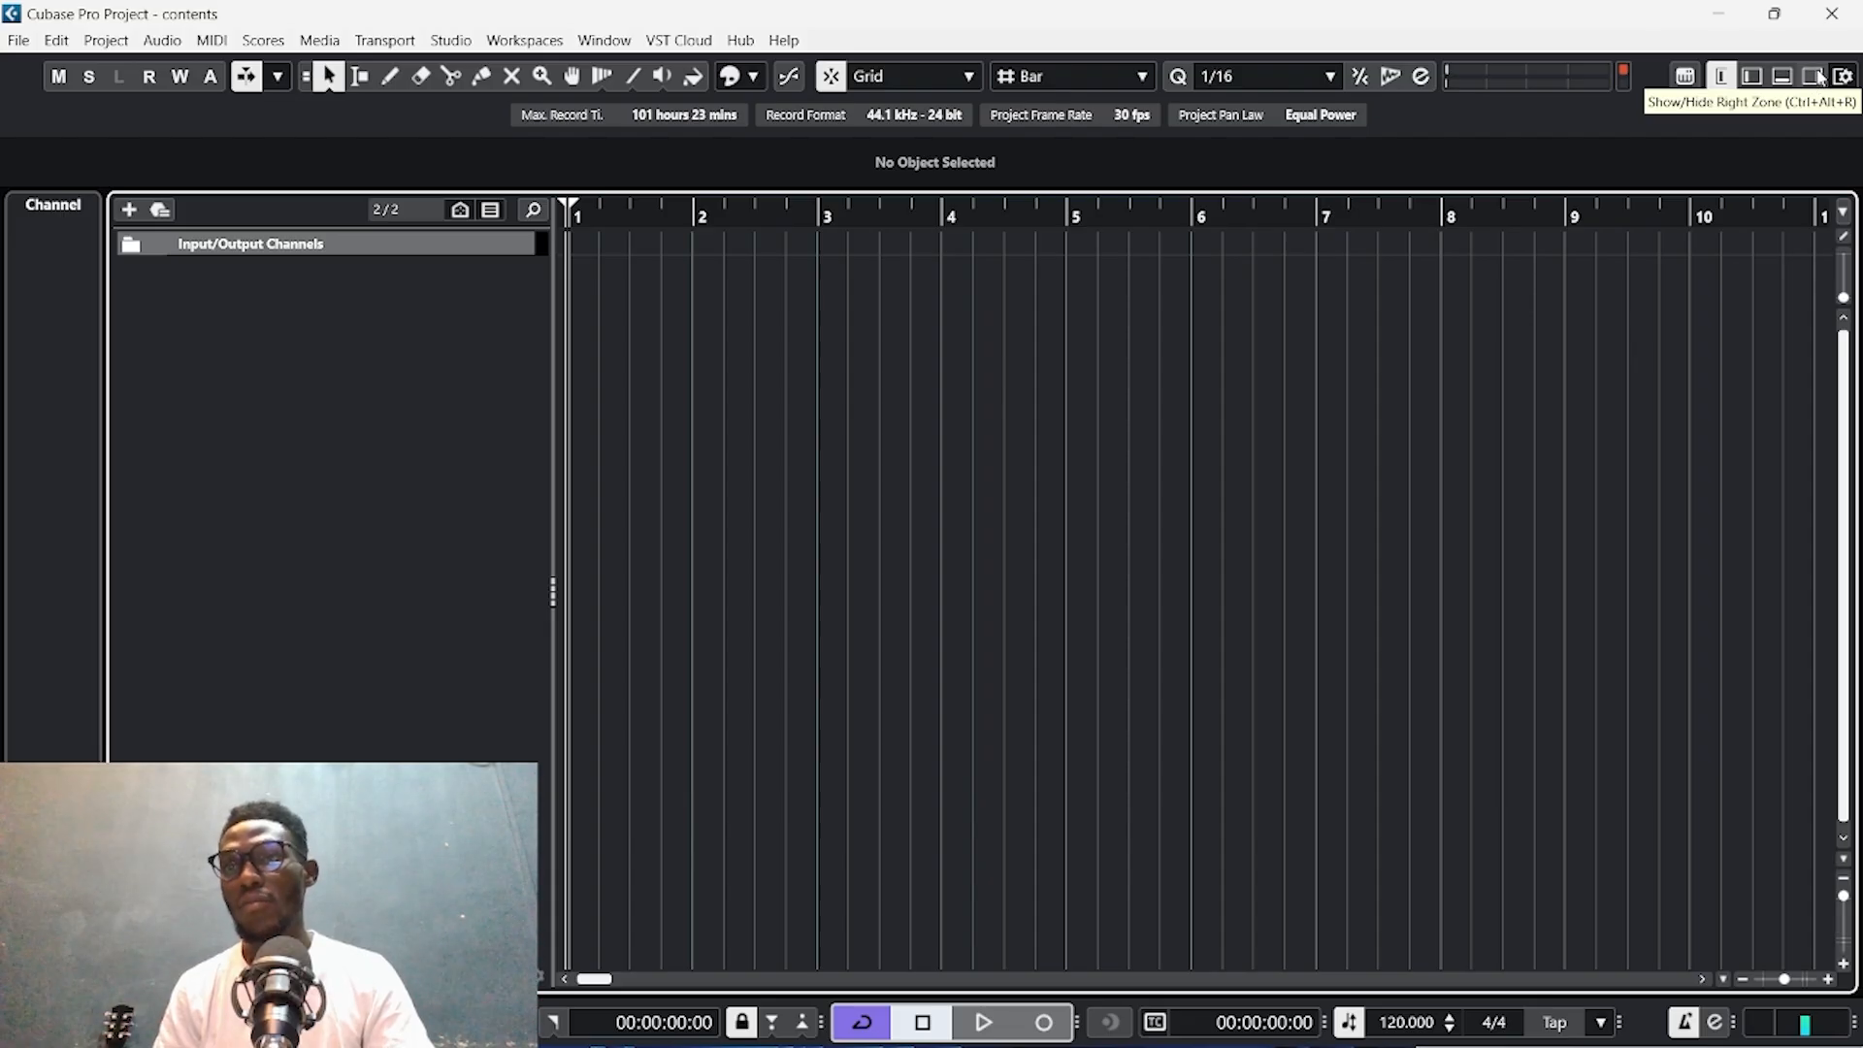
left_click(1815, 77)
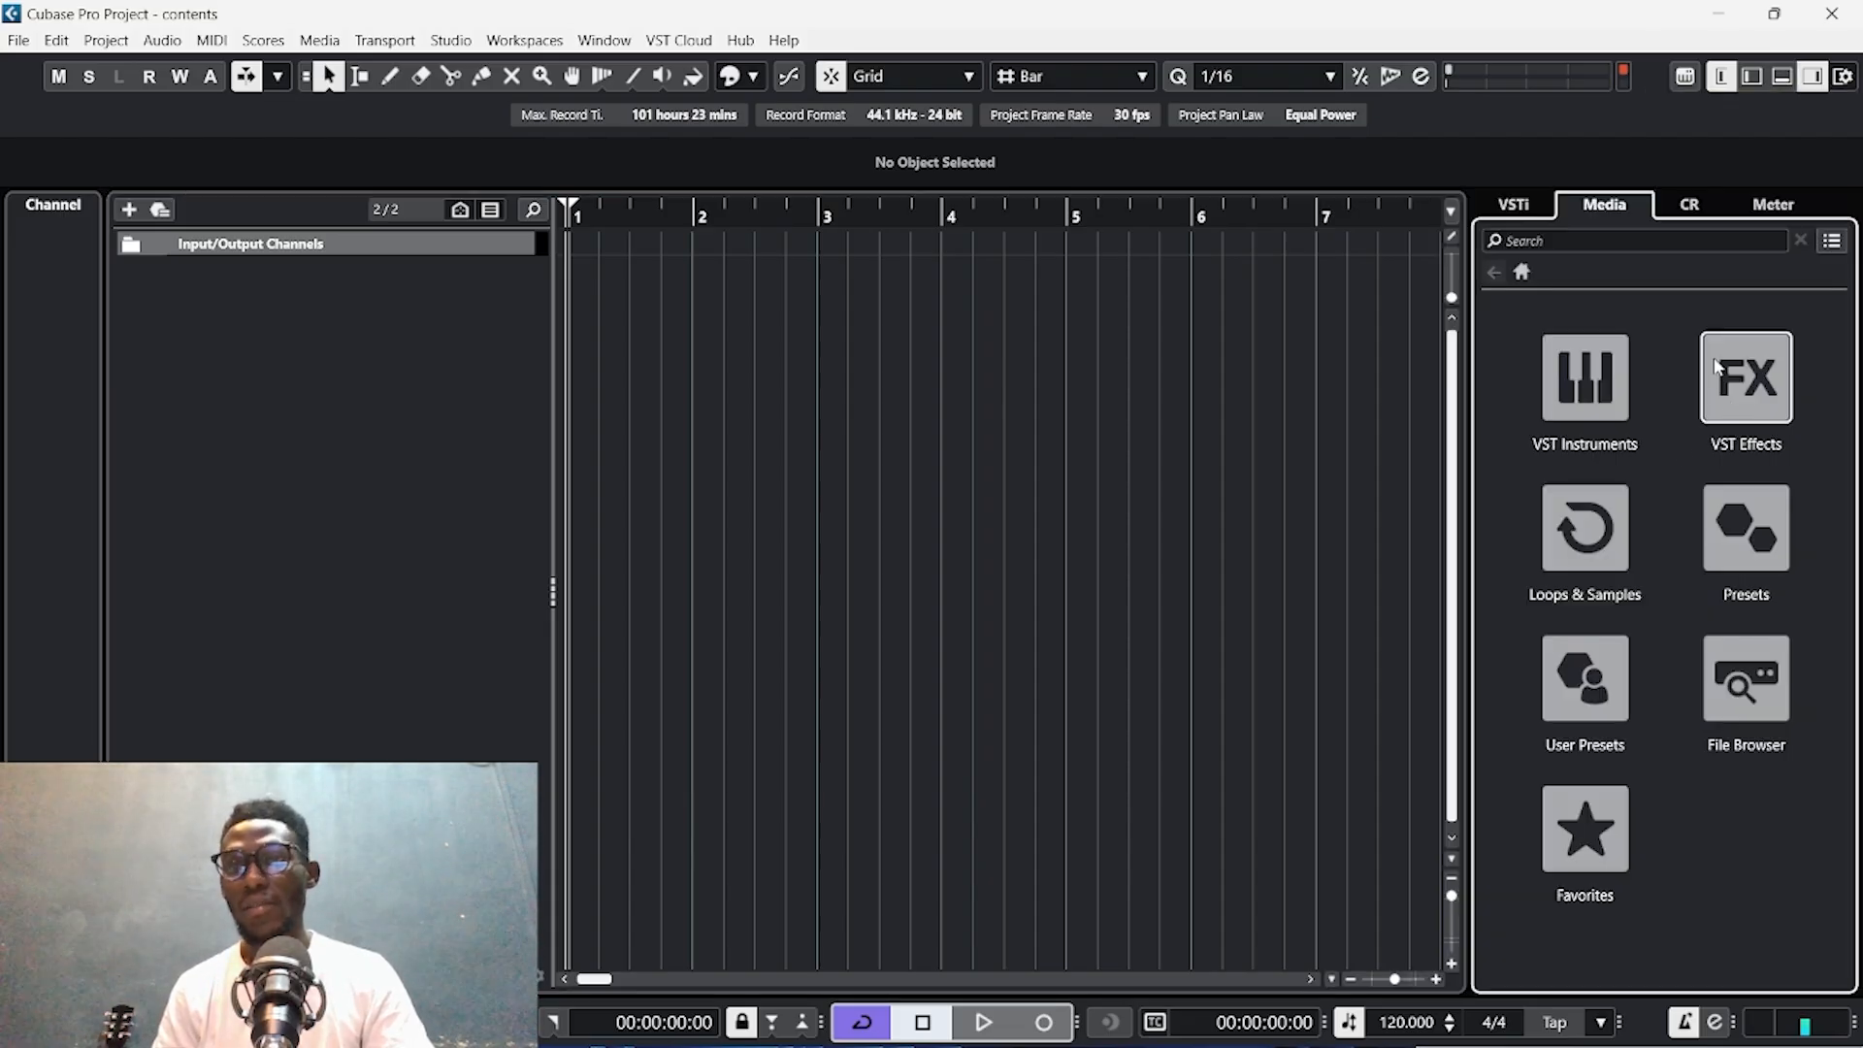
Look through the right zone's VSTi, Control Room, Meter and Media pages, including the Loops & Samples category.
left_click(1521, 206)
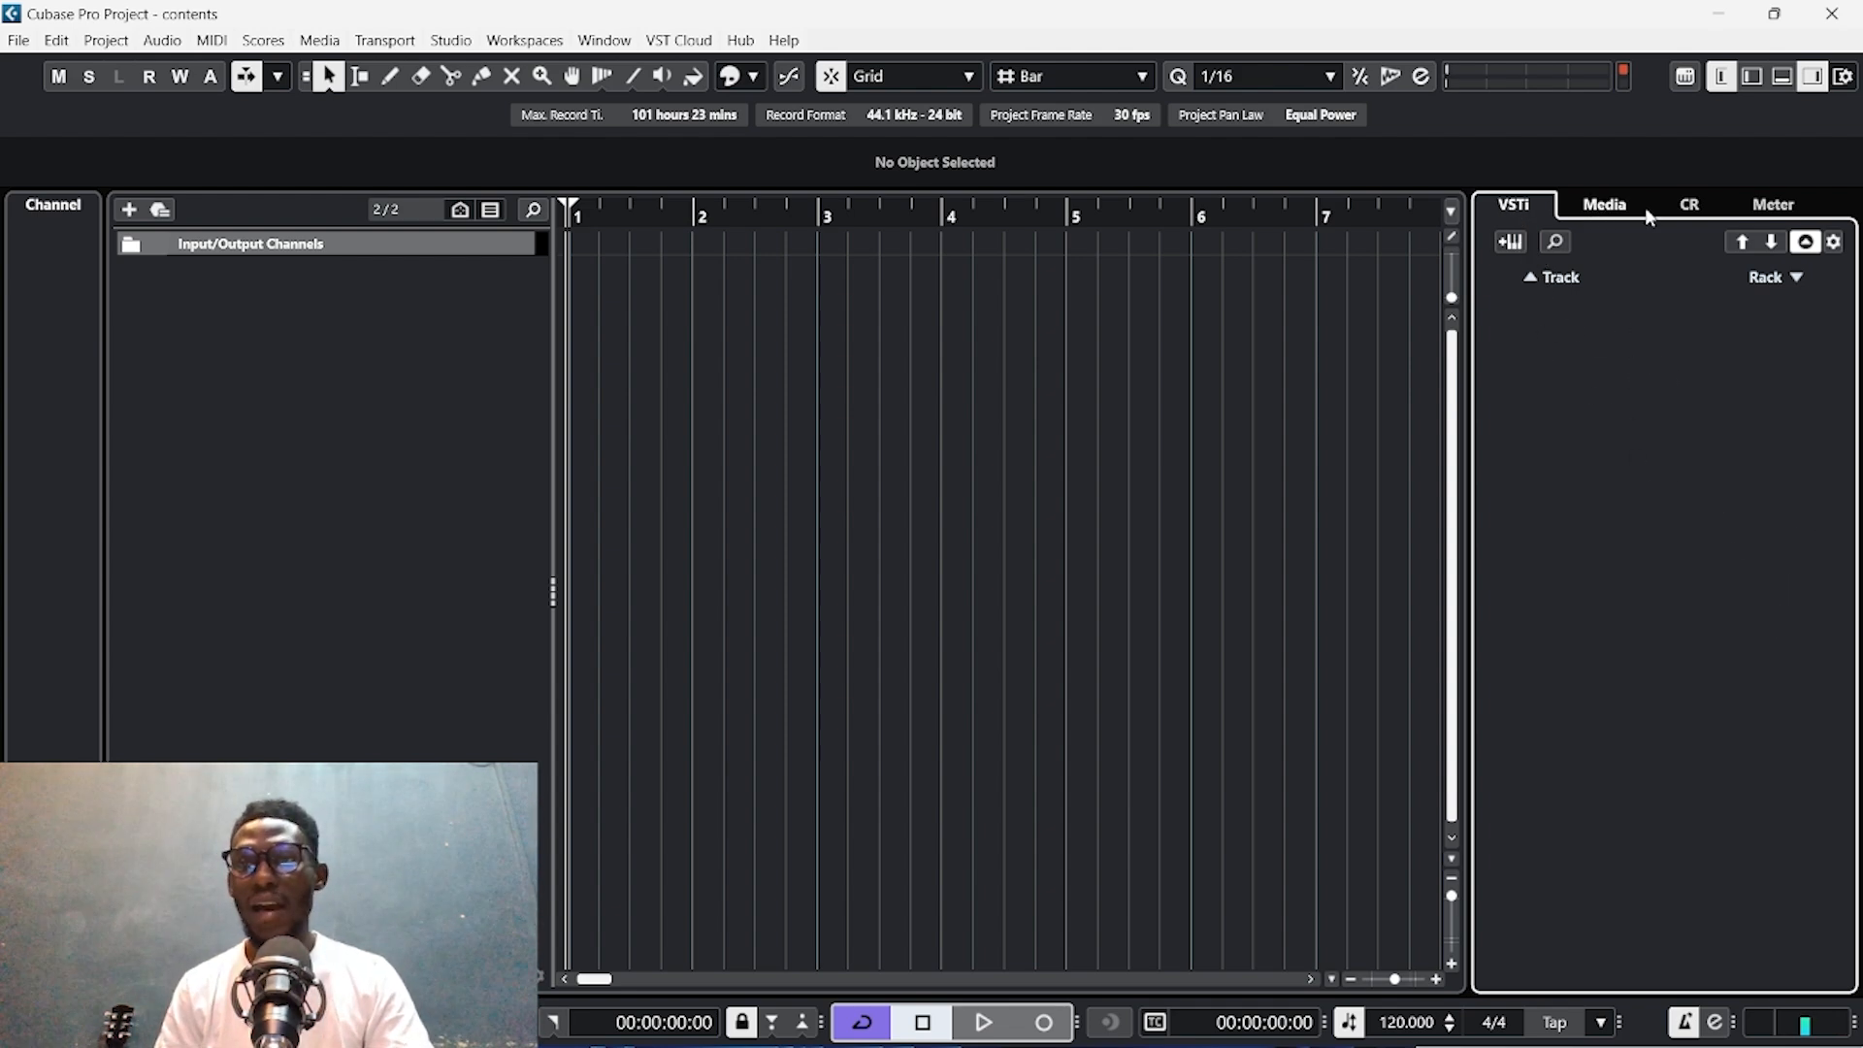
left_click(1690, 205)
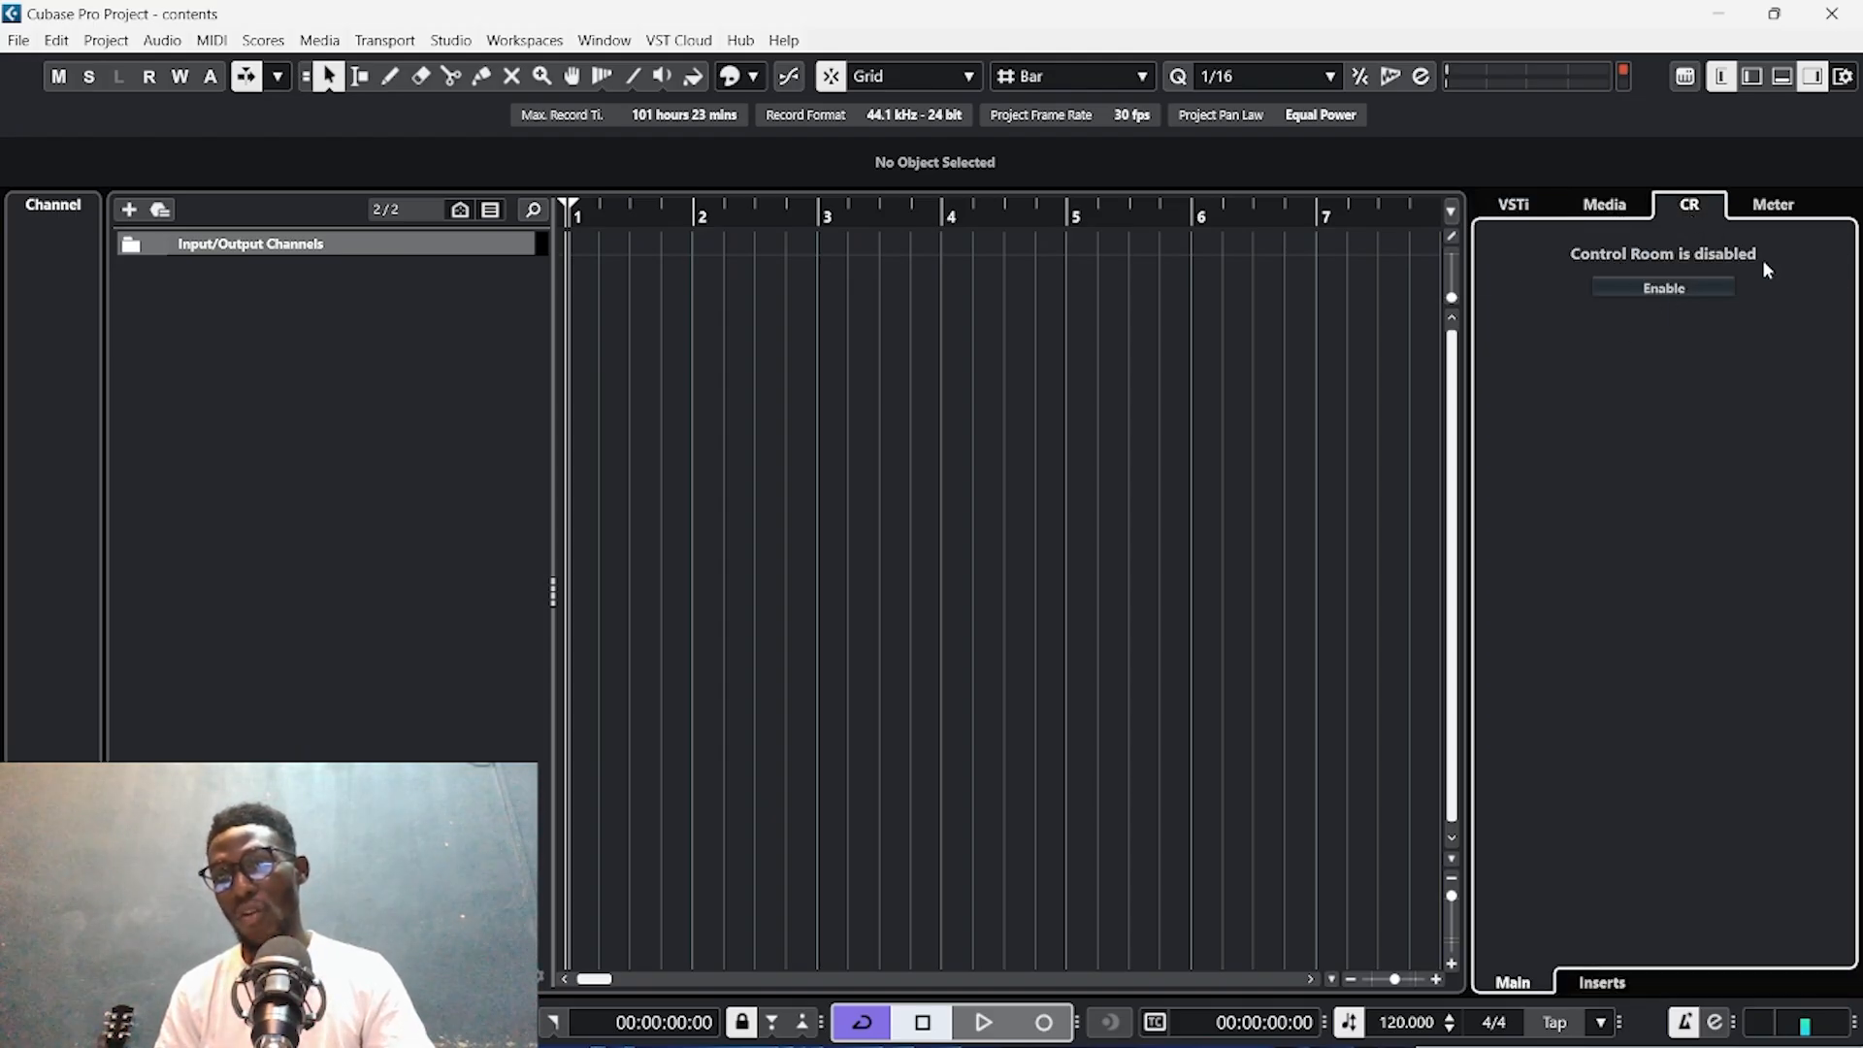
left_click(1766, 207)
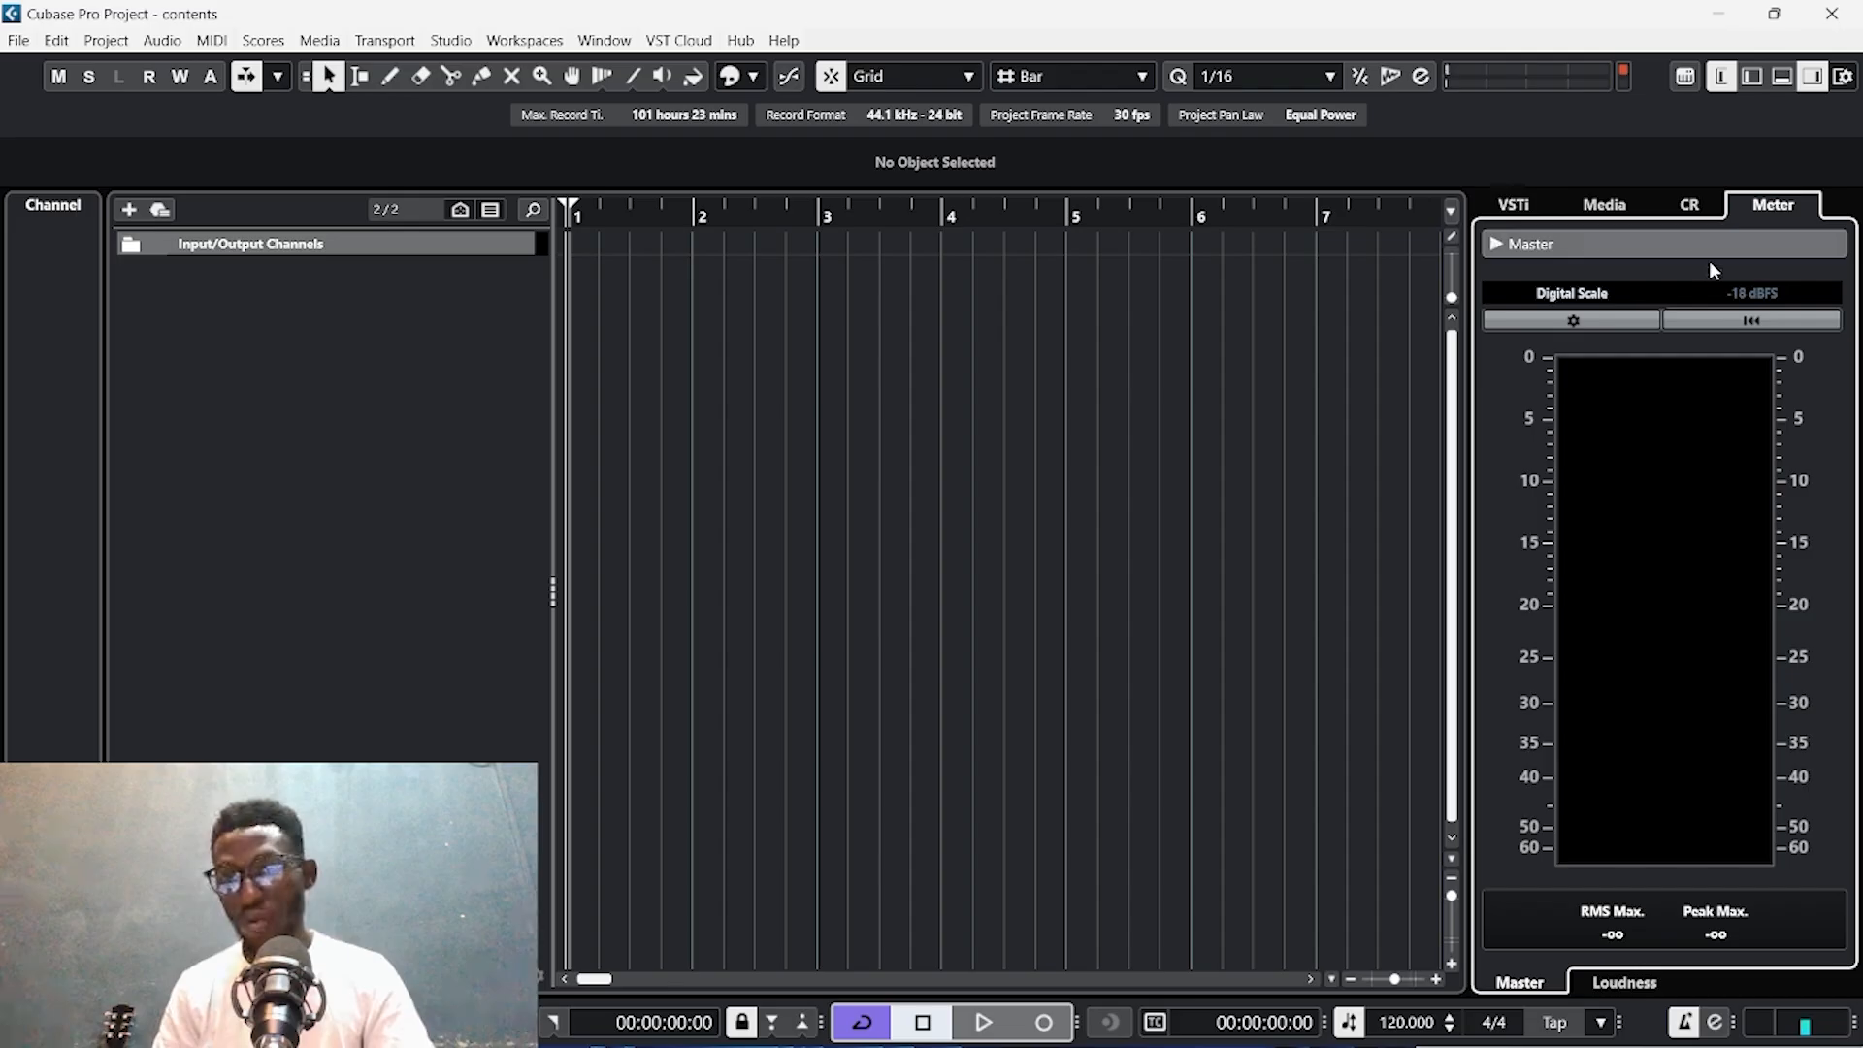
left_click(1514, 204)
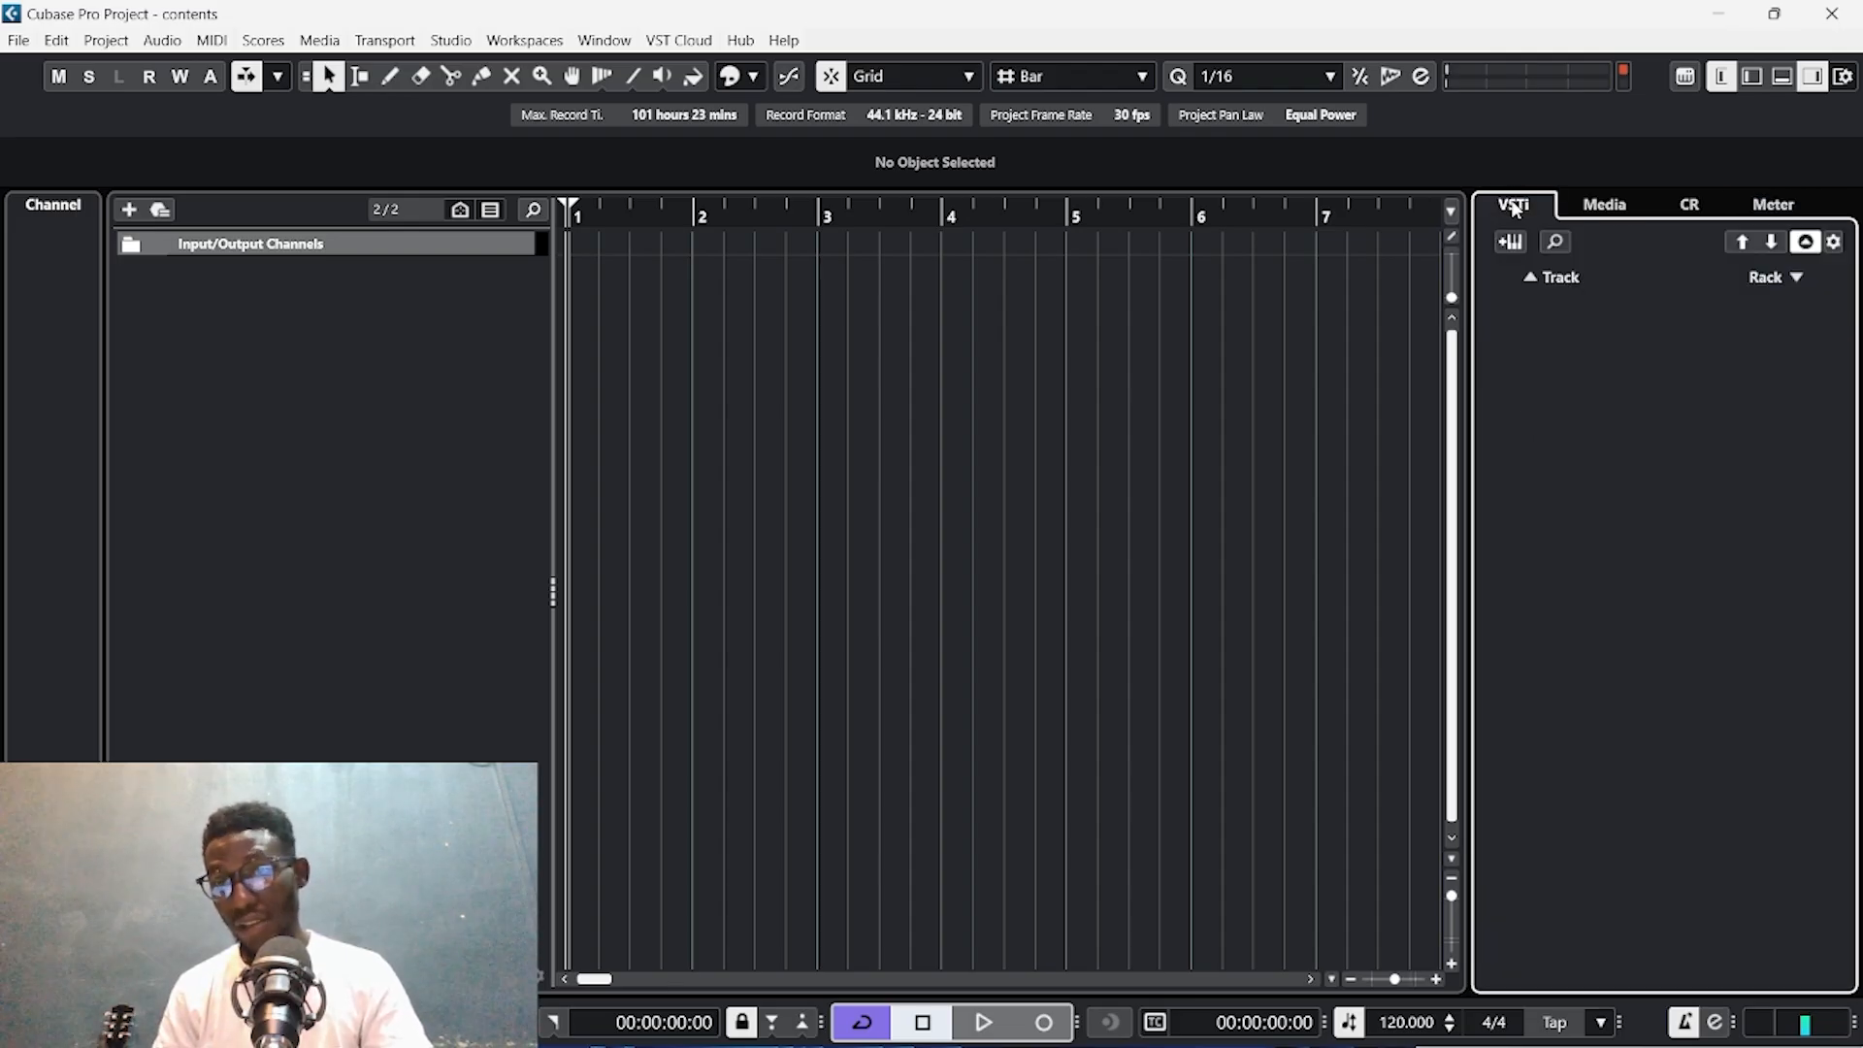
left_click(1601, 205)
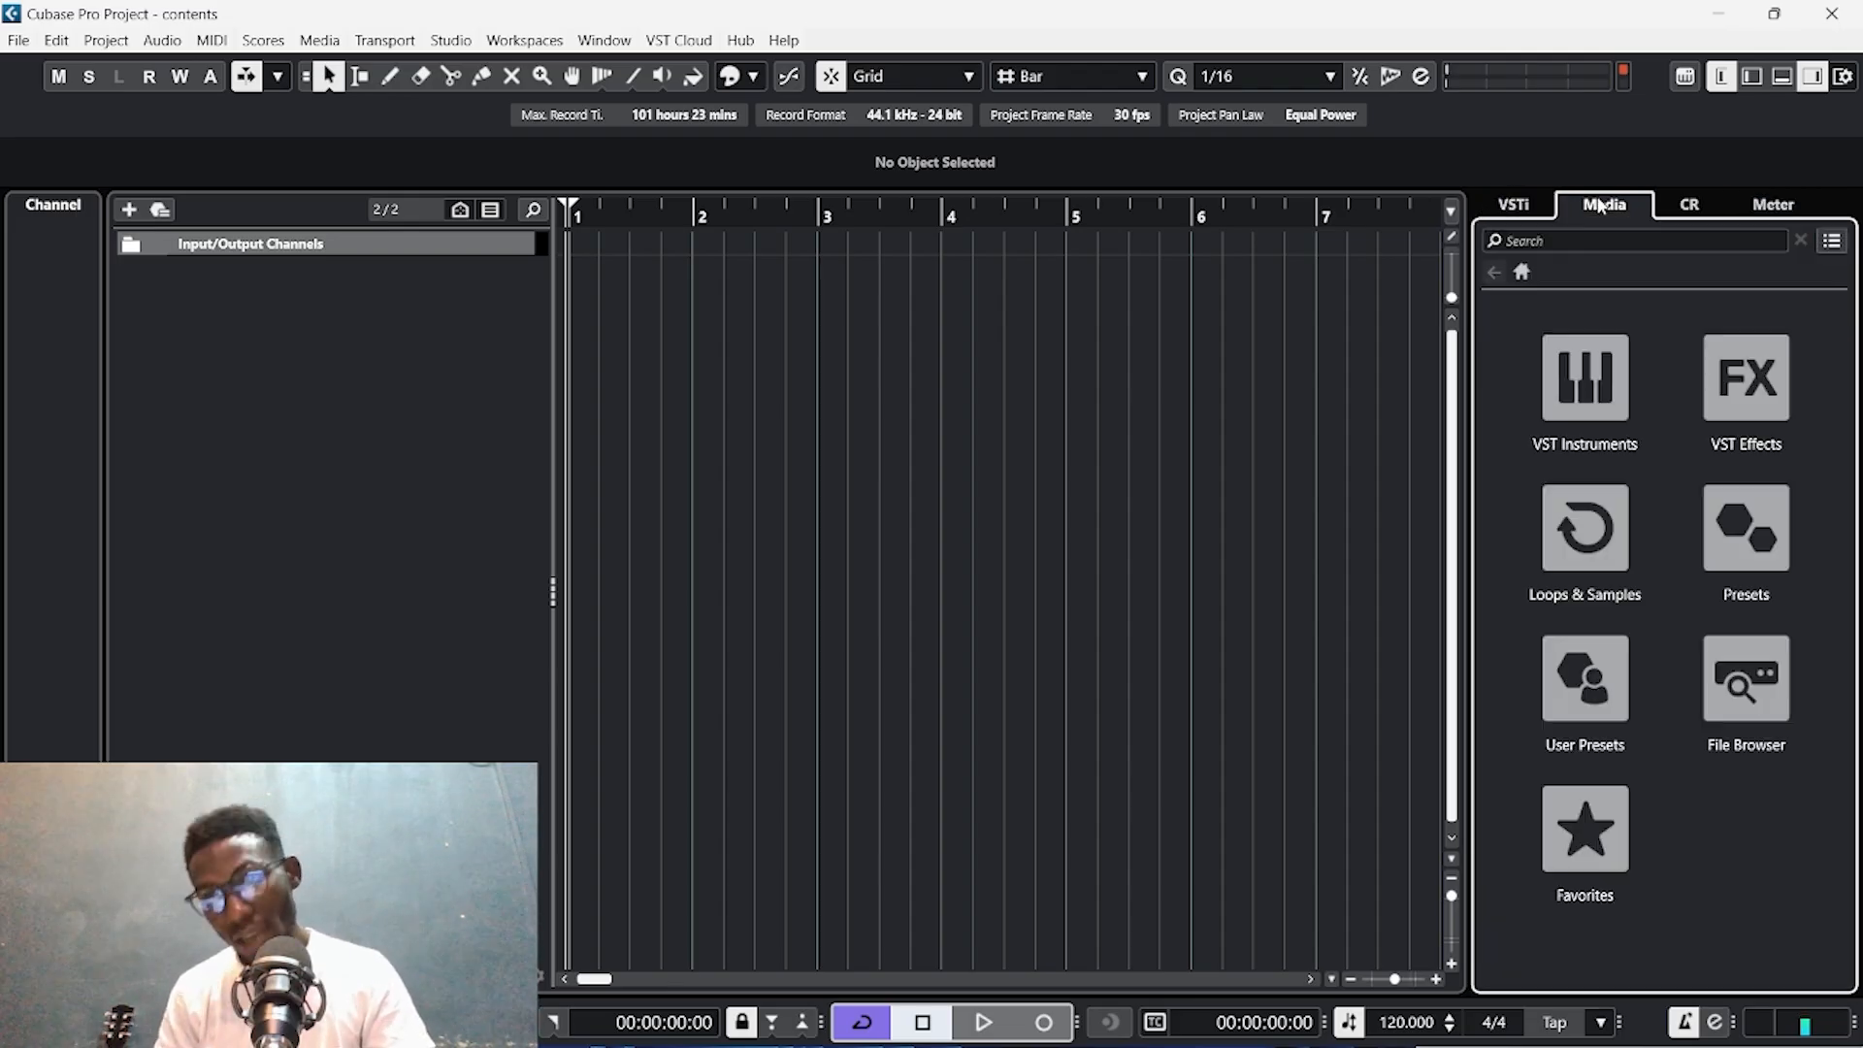
left_click(1599, 532)
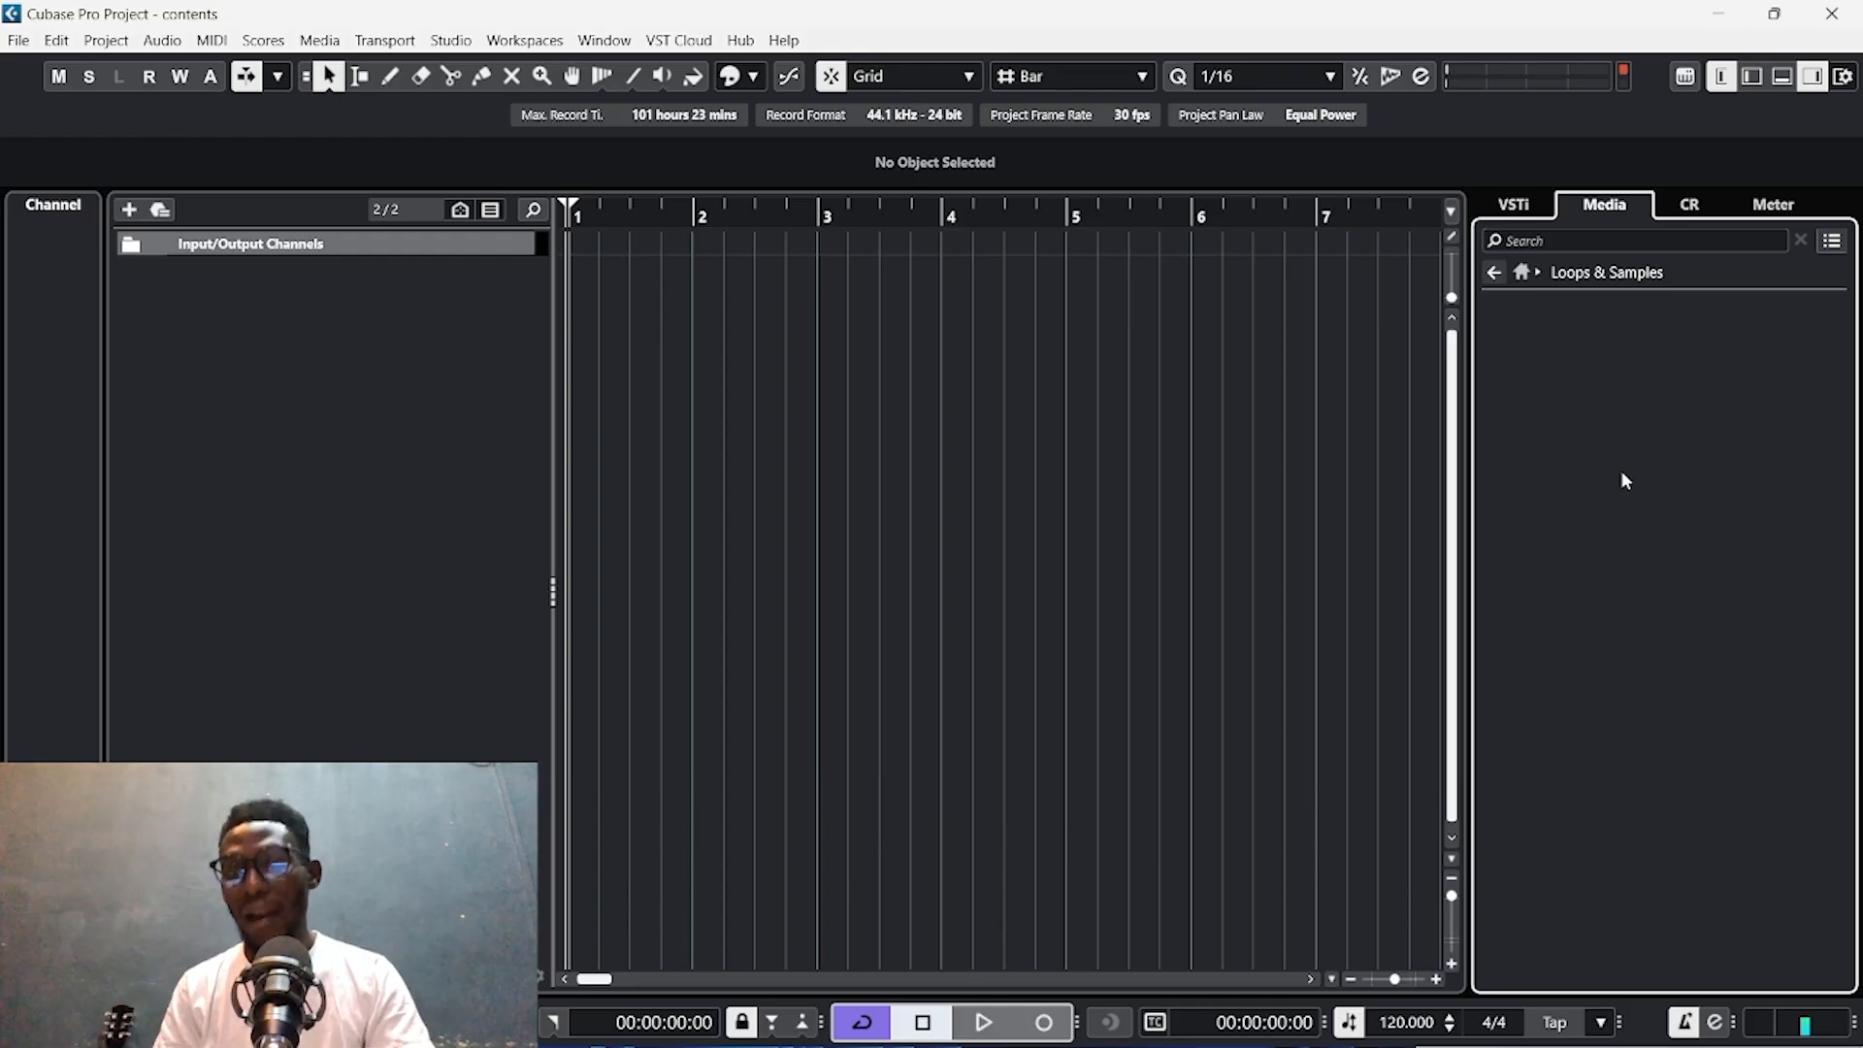
left_click(1501, 271)
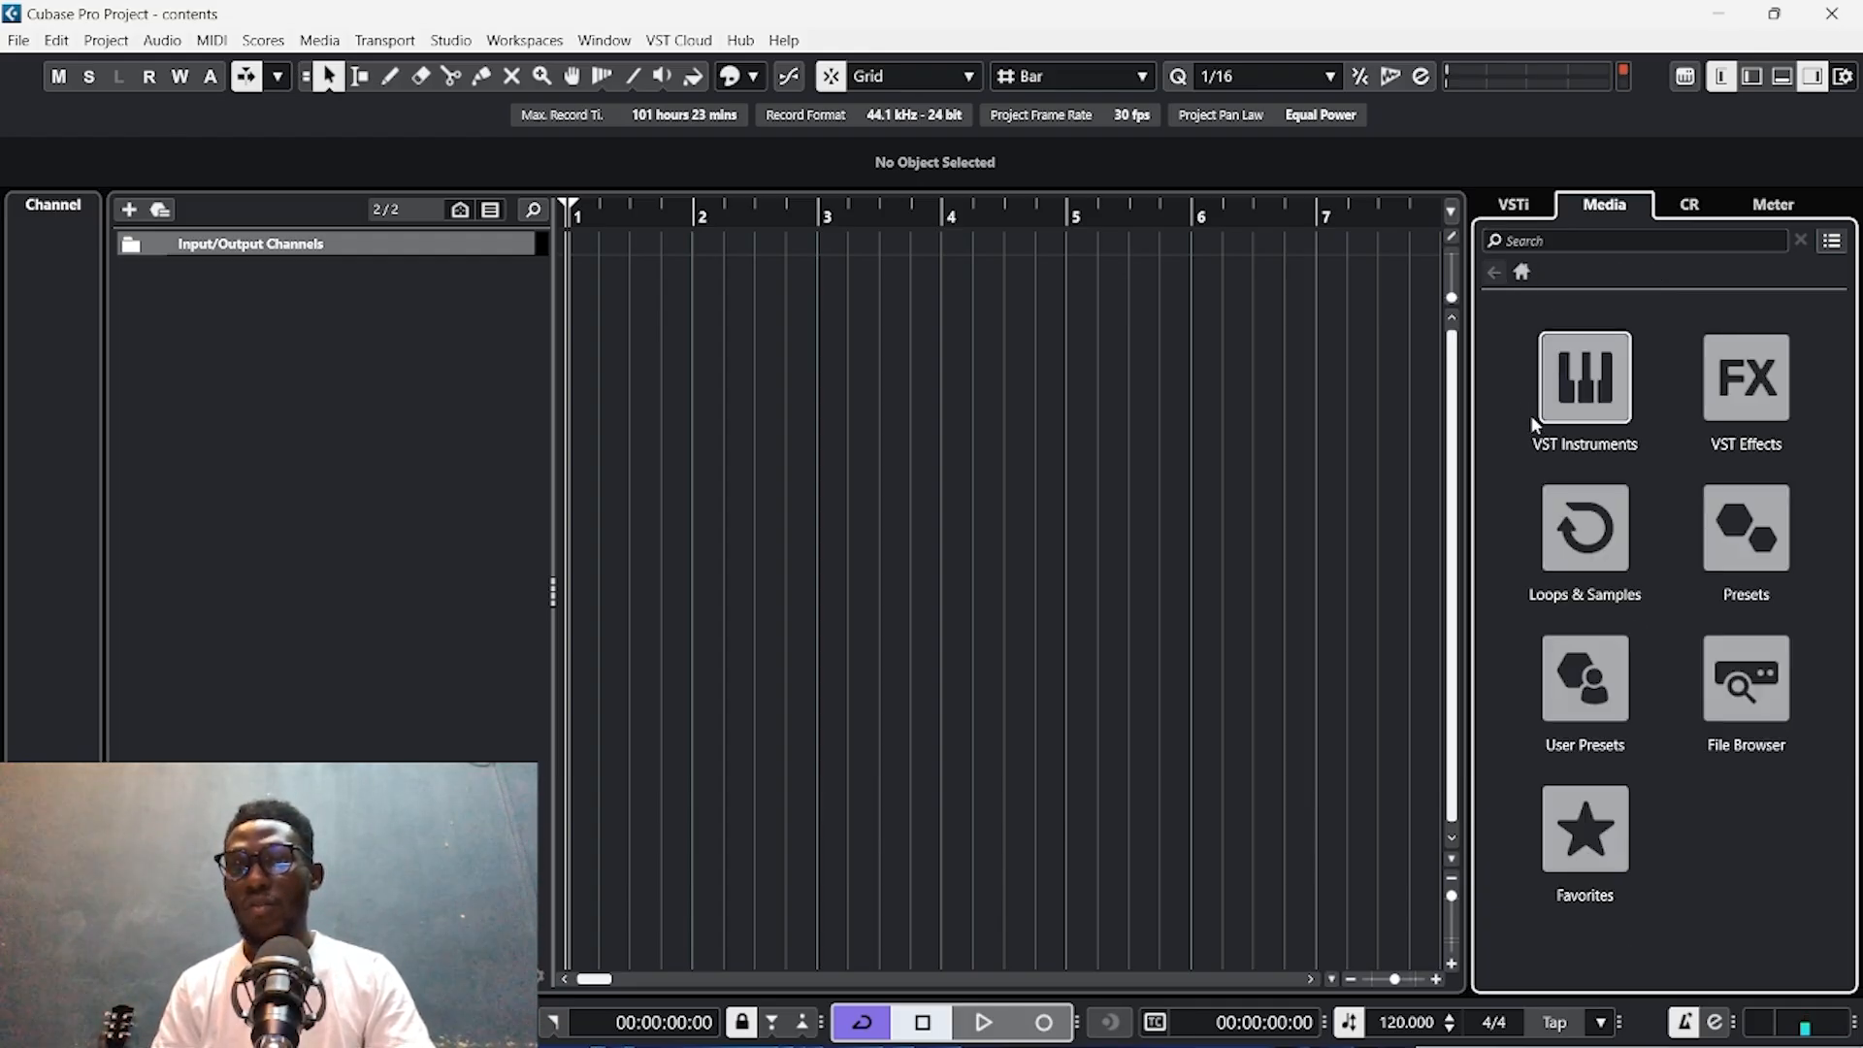
Audition one-shot samples in the File Browser, including KICK[SOLID], KICK[SOLID 2], LOG DRUM 3, MARACAS, METRONOME and POT 2.
left_click(1749, 687)
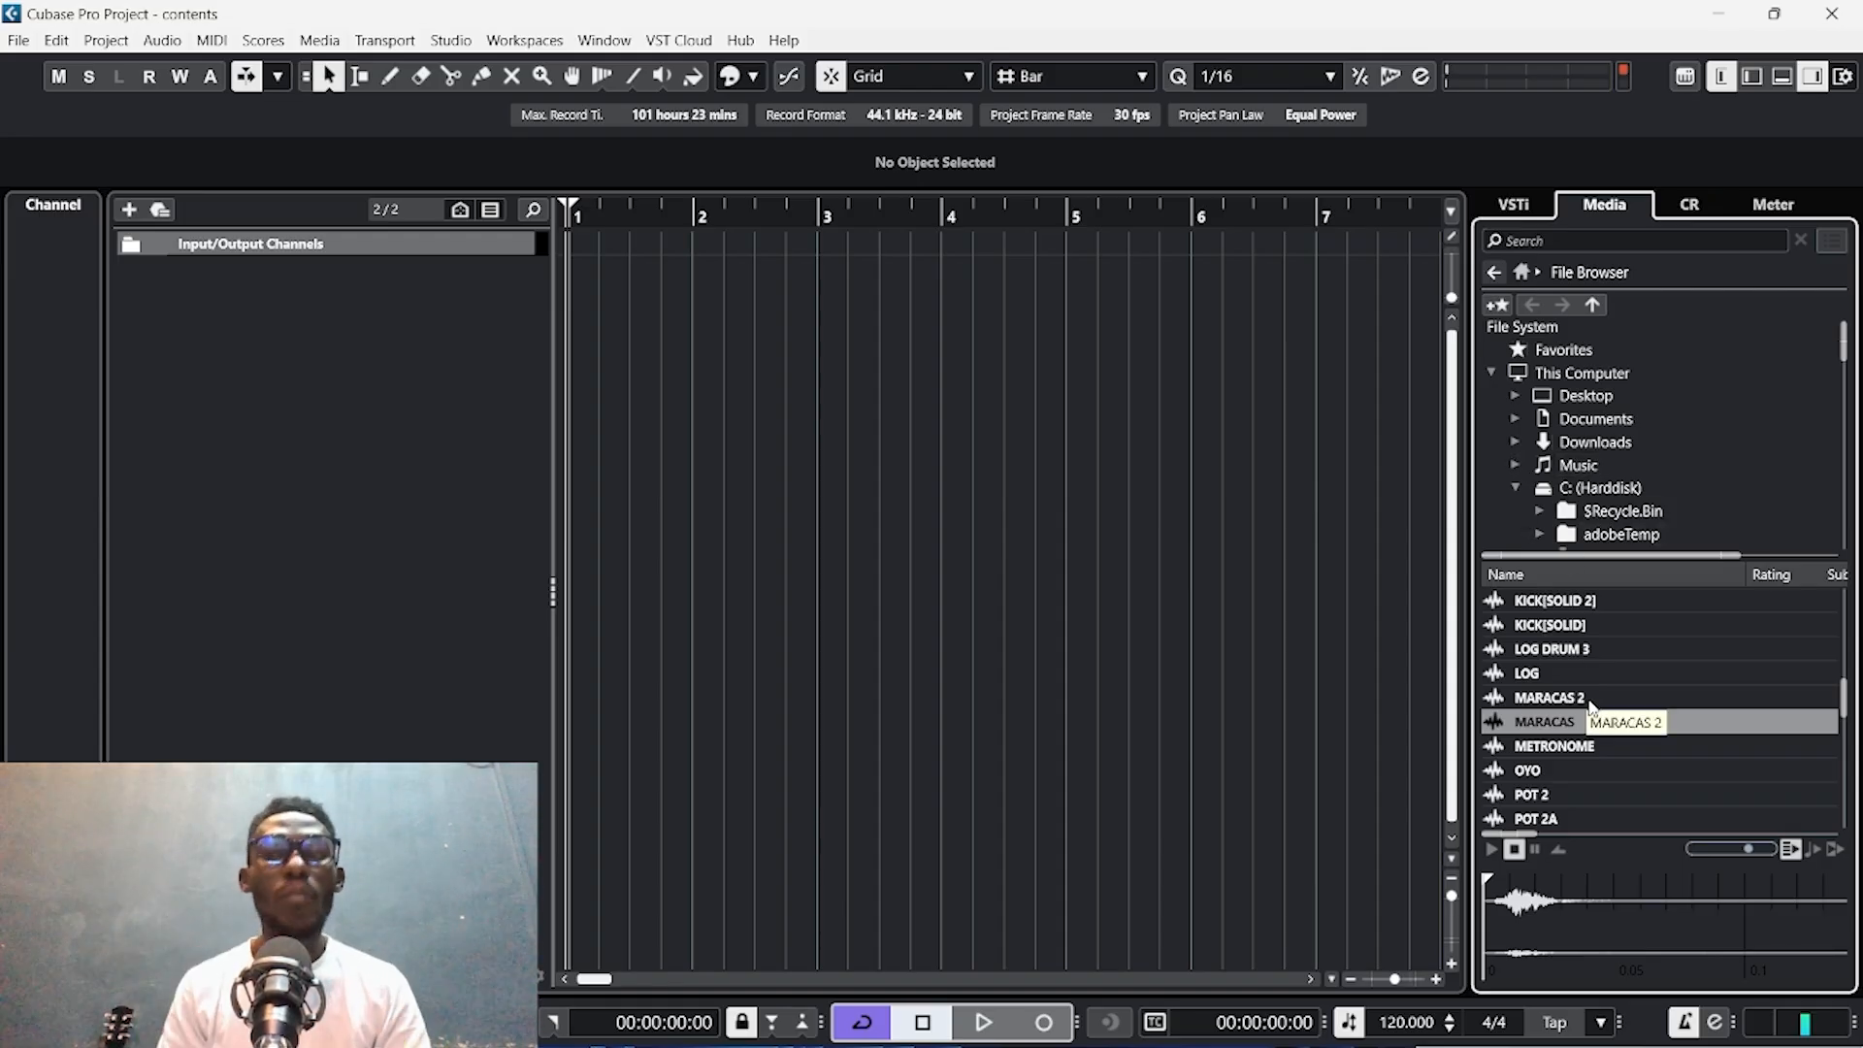
left_click(1553, 624)
left_click(1563, 648)
left_click(1557, 699)
left_click(1558, 745)
left_click(1553, 721)
left_click(1550, 626)
left_click(1553, 602)
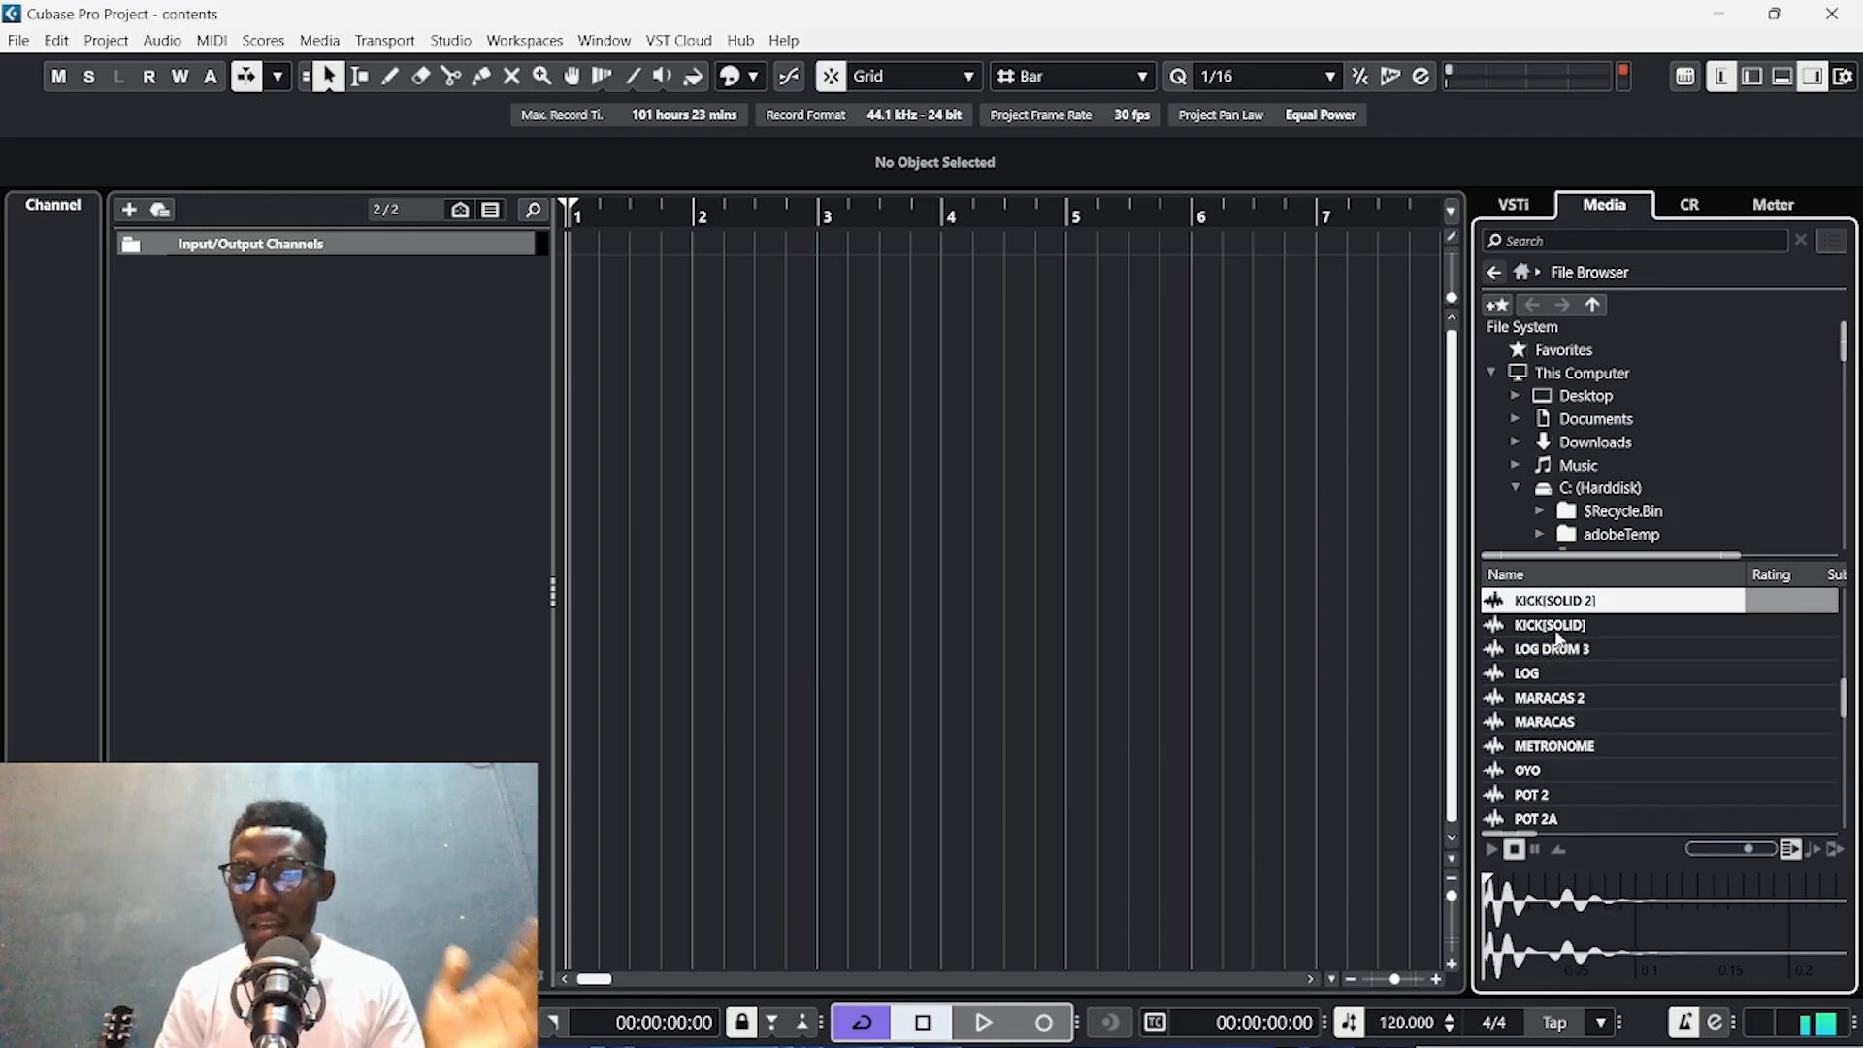
left_click(1568, 798)
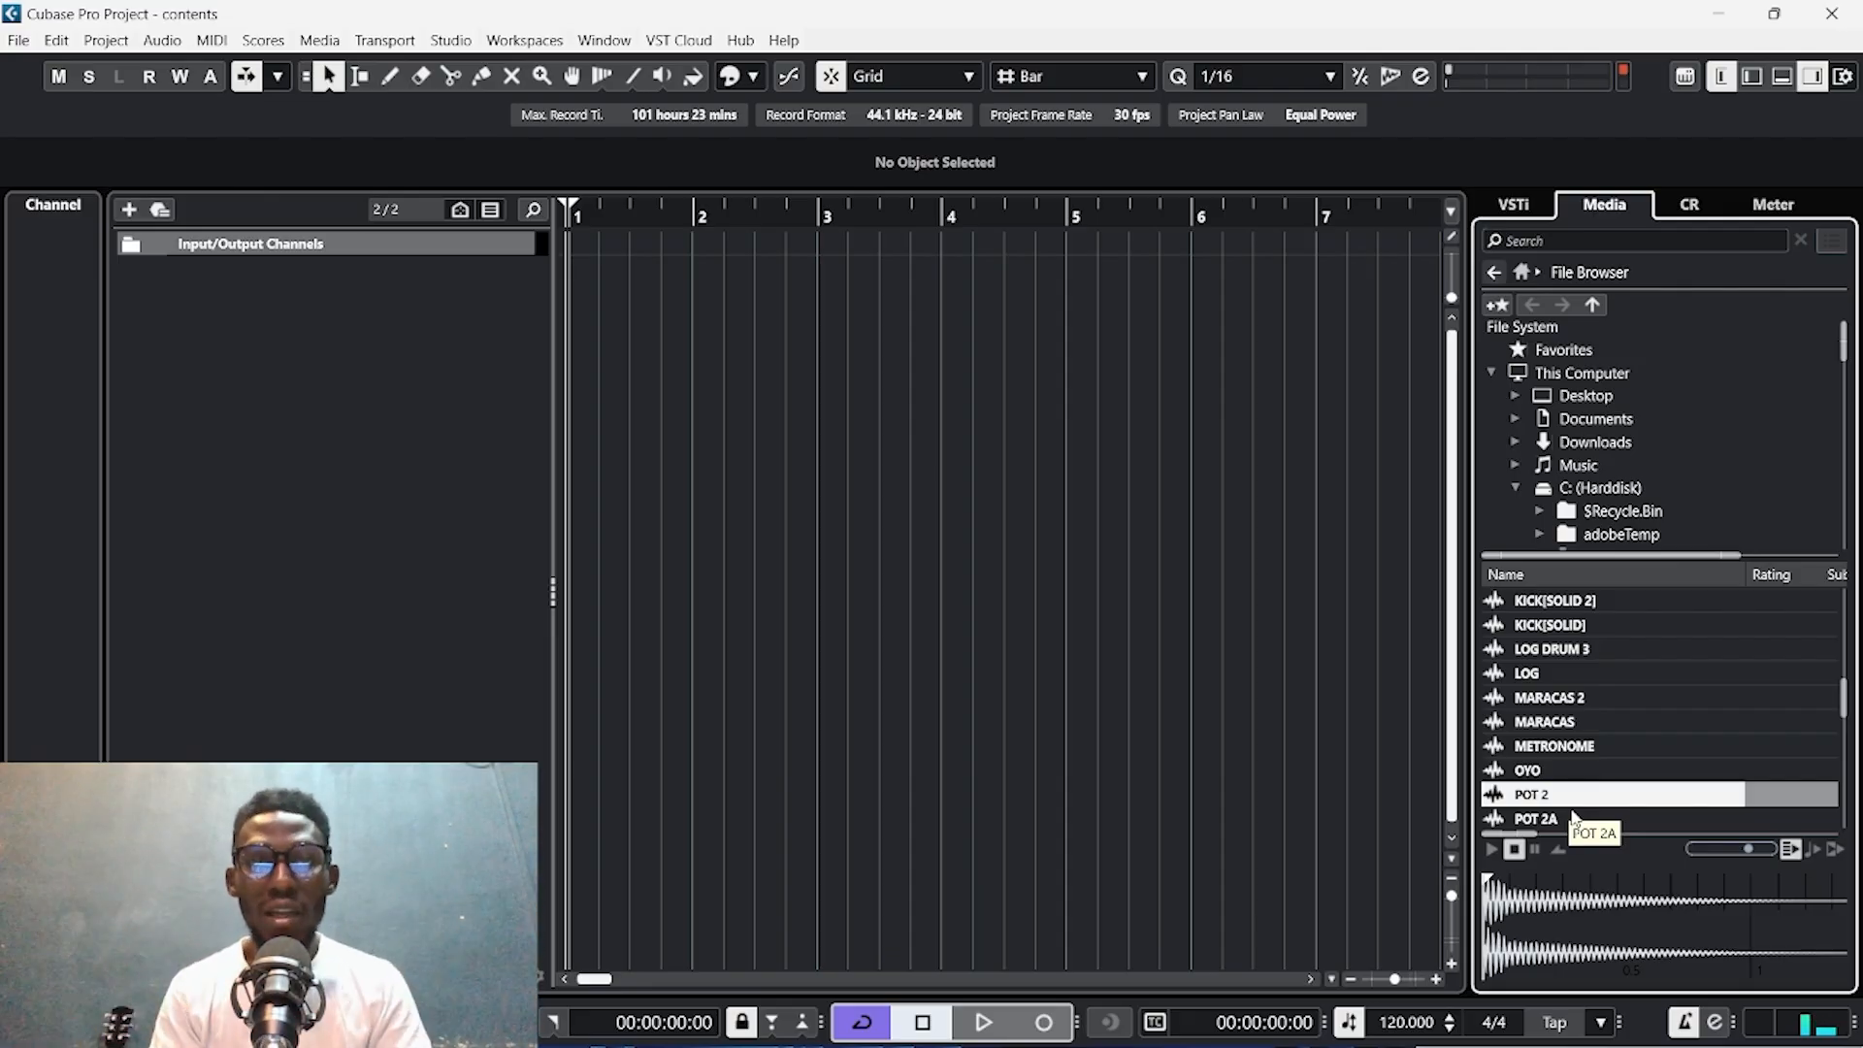
Browse to the New Loops & Samples folder inside Music in the File Browser.
left_click(1595, 442)
scroll(1593, 736, "up", 2)
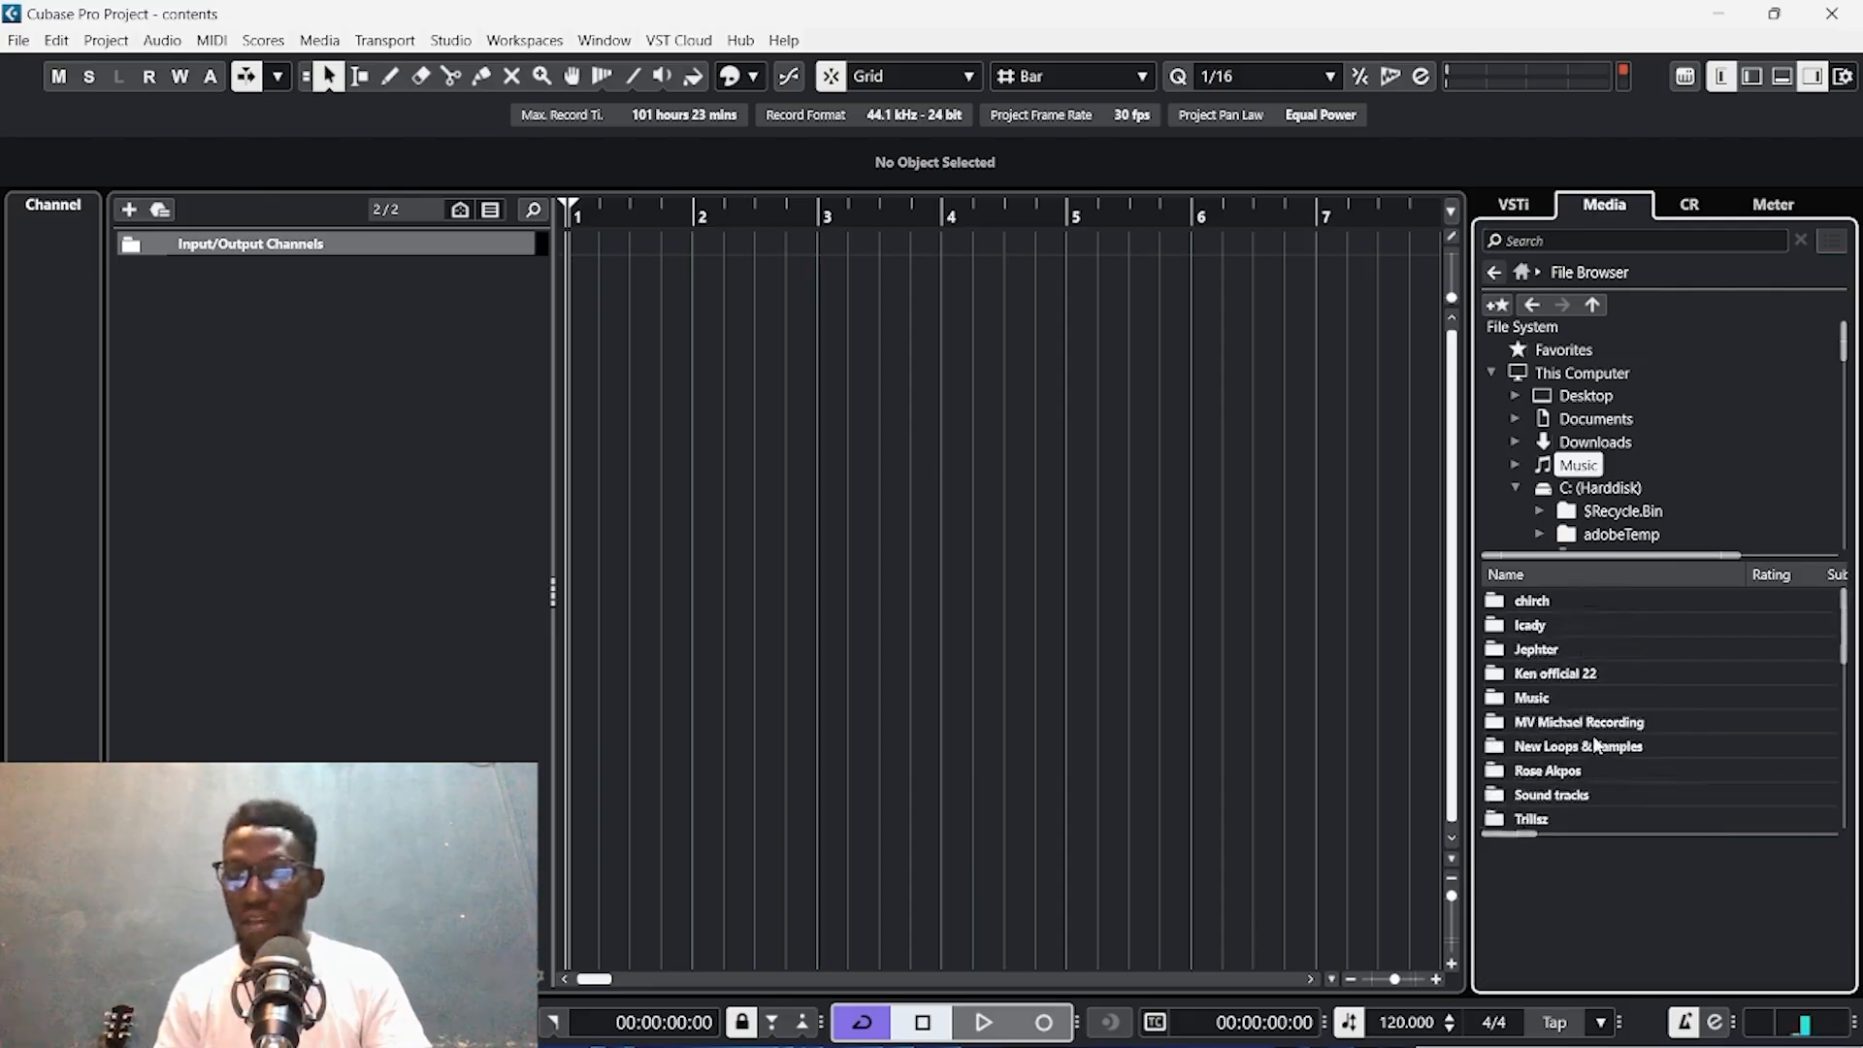
left_click(1592, 464)
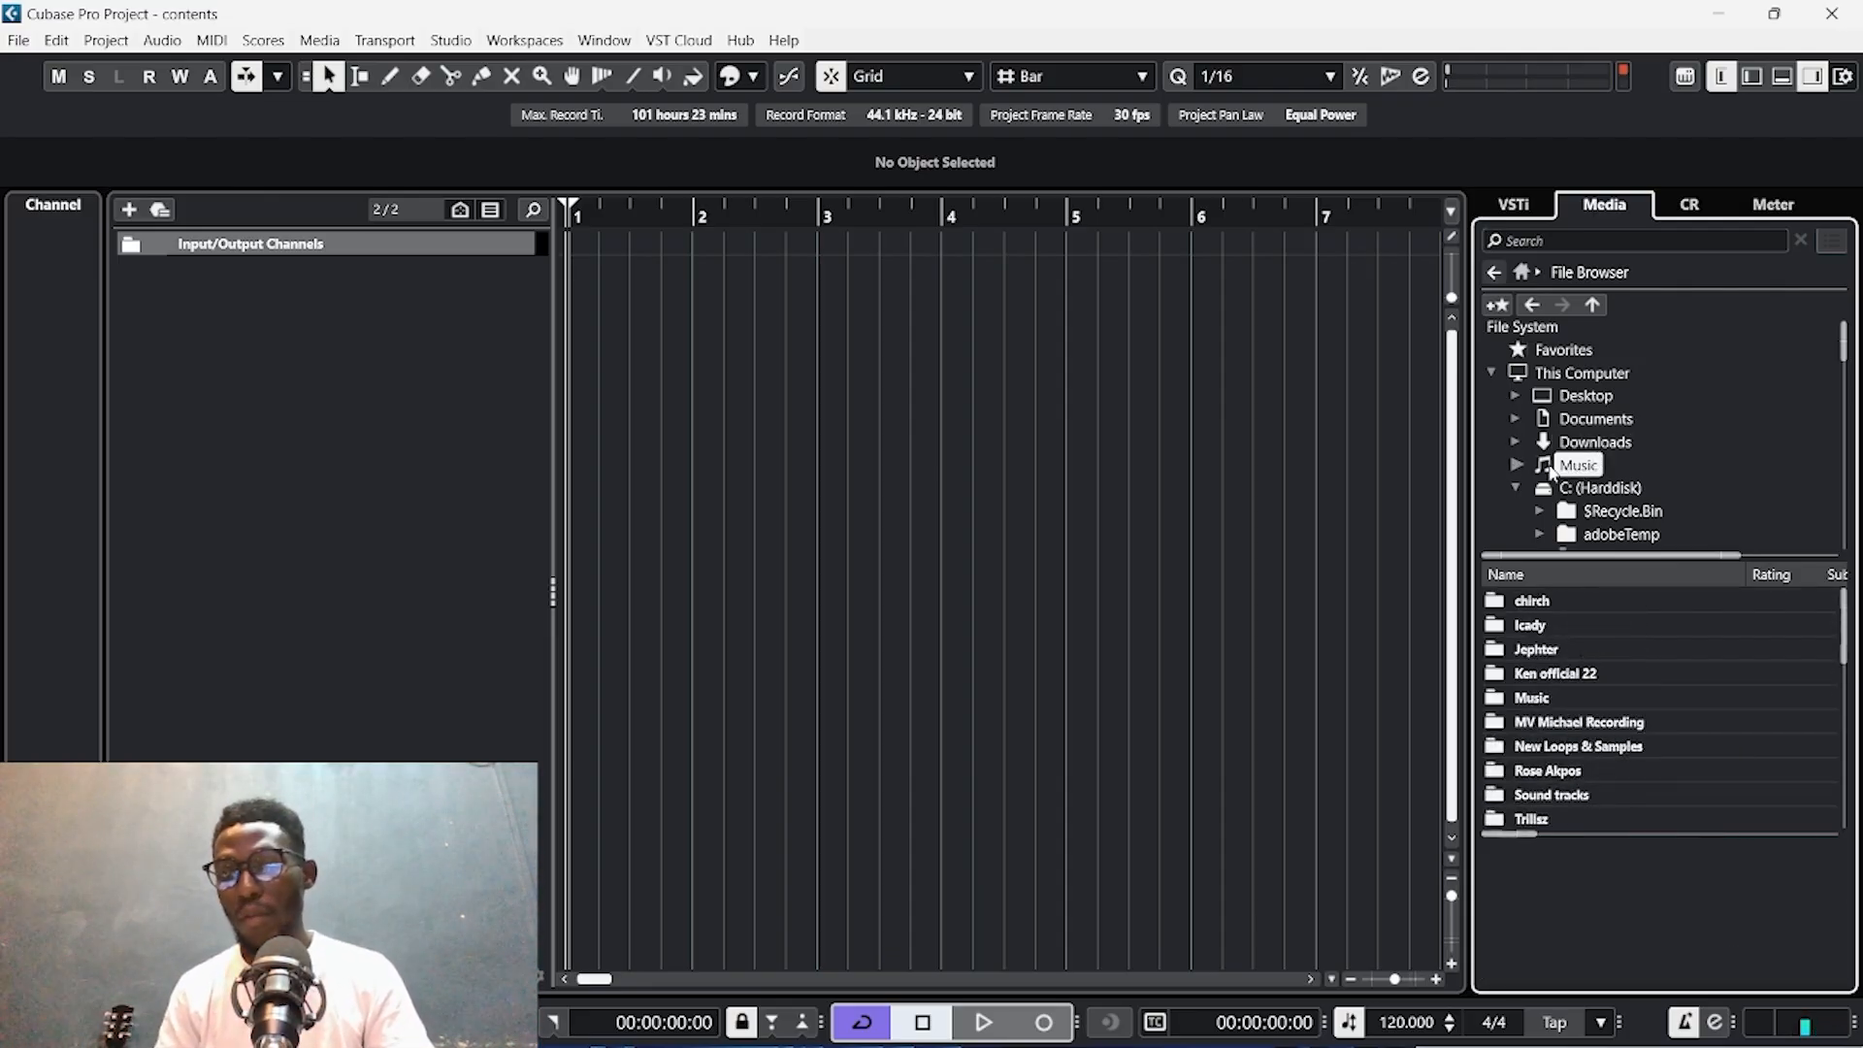
left_click(1518, 465)
scroll(1642, 512, "down", 6)
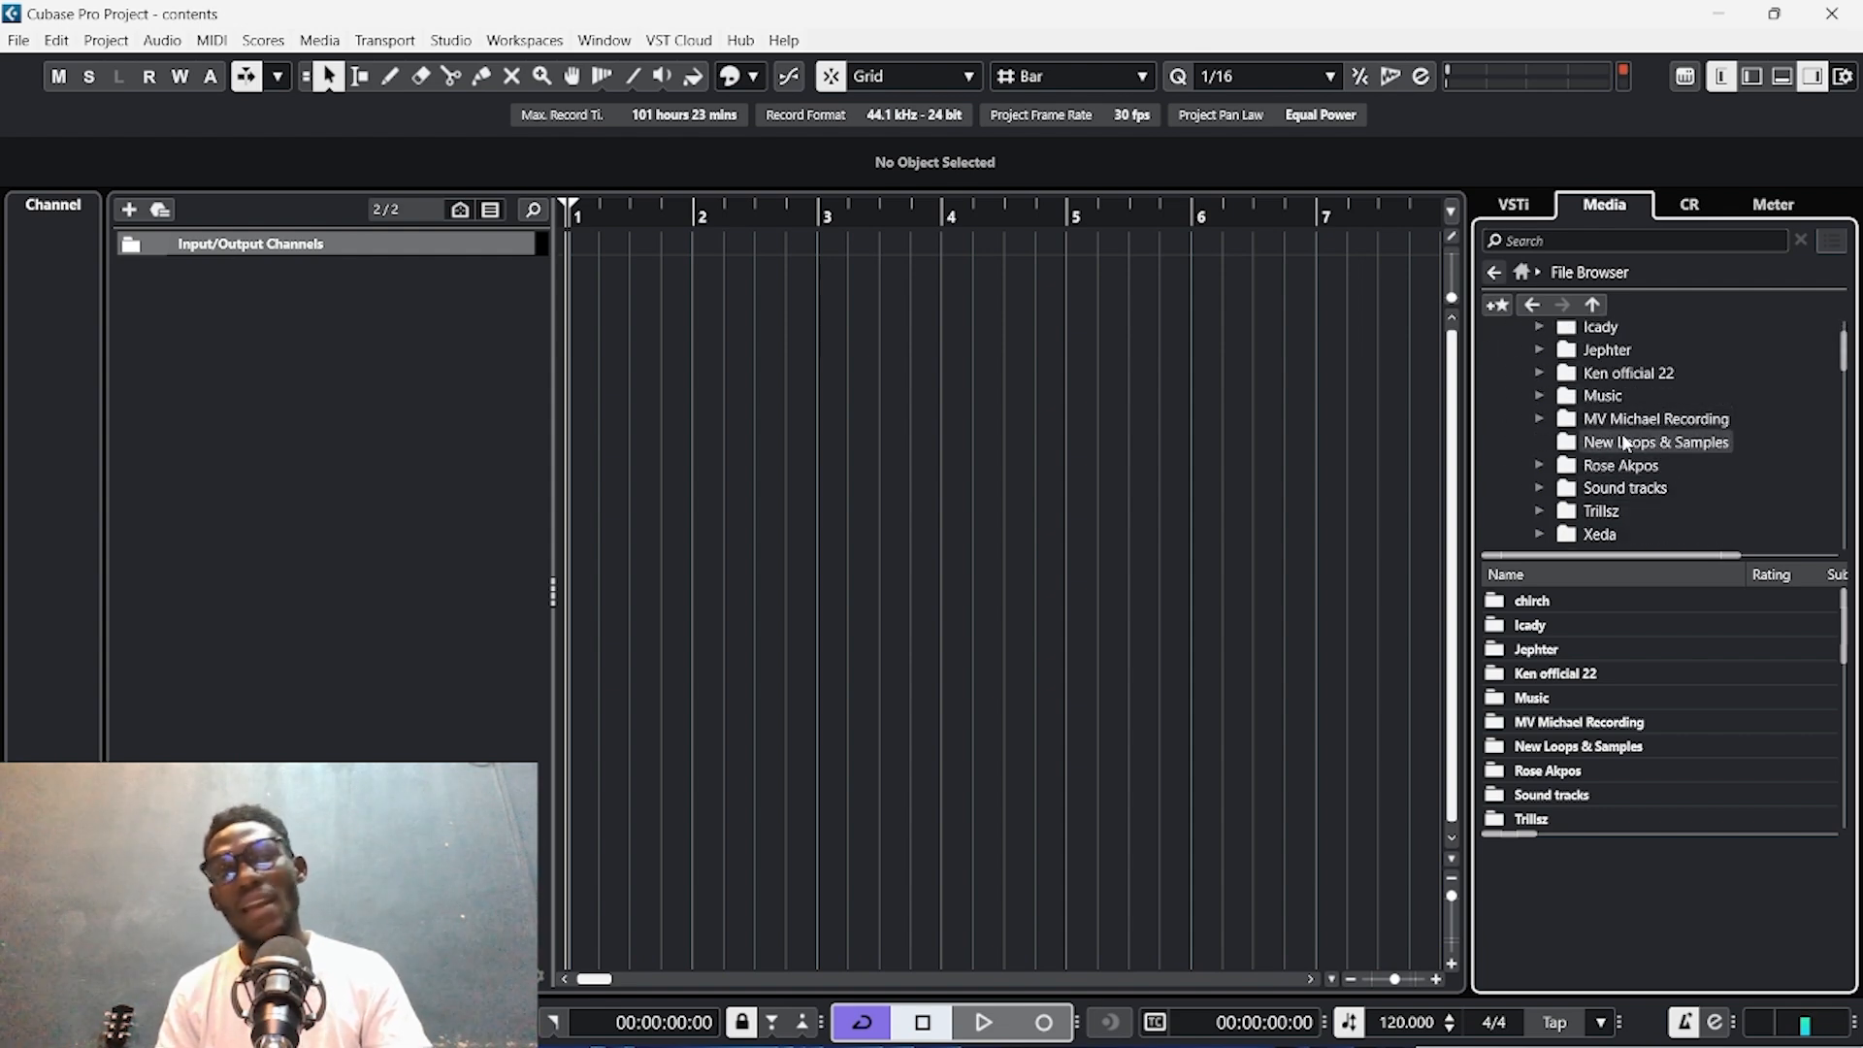
left_click(1624, 441)
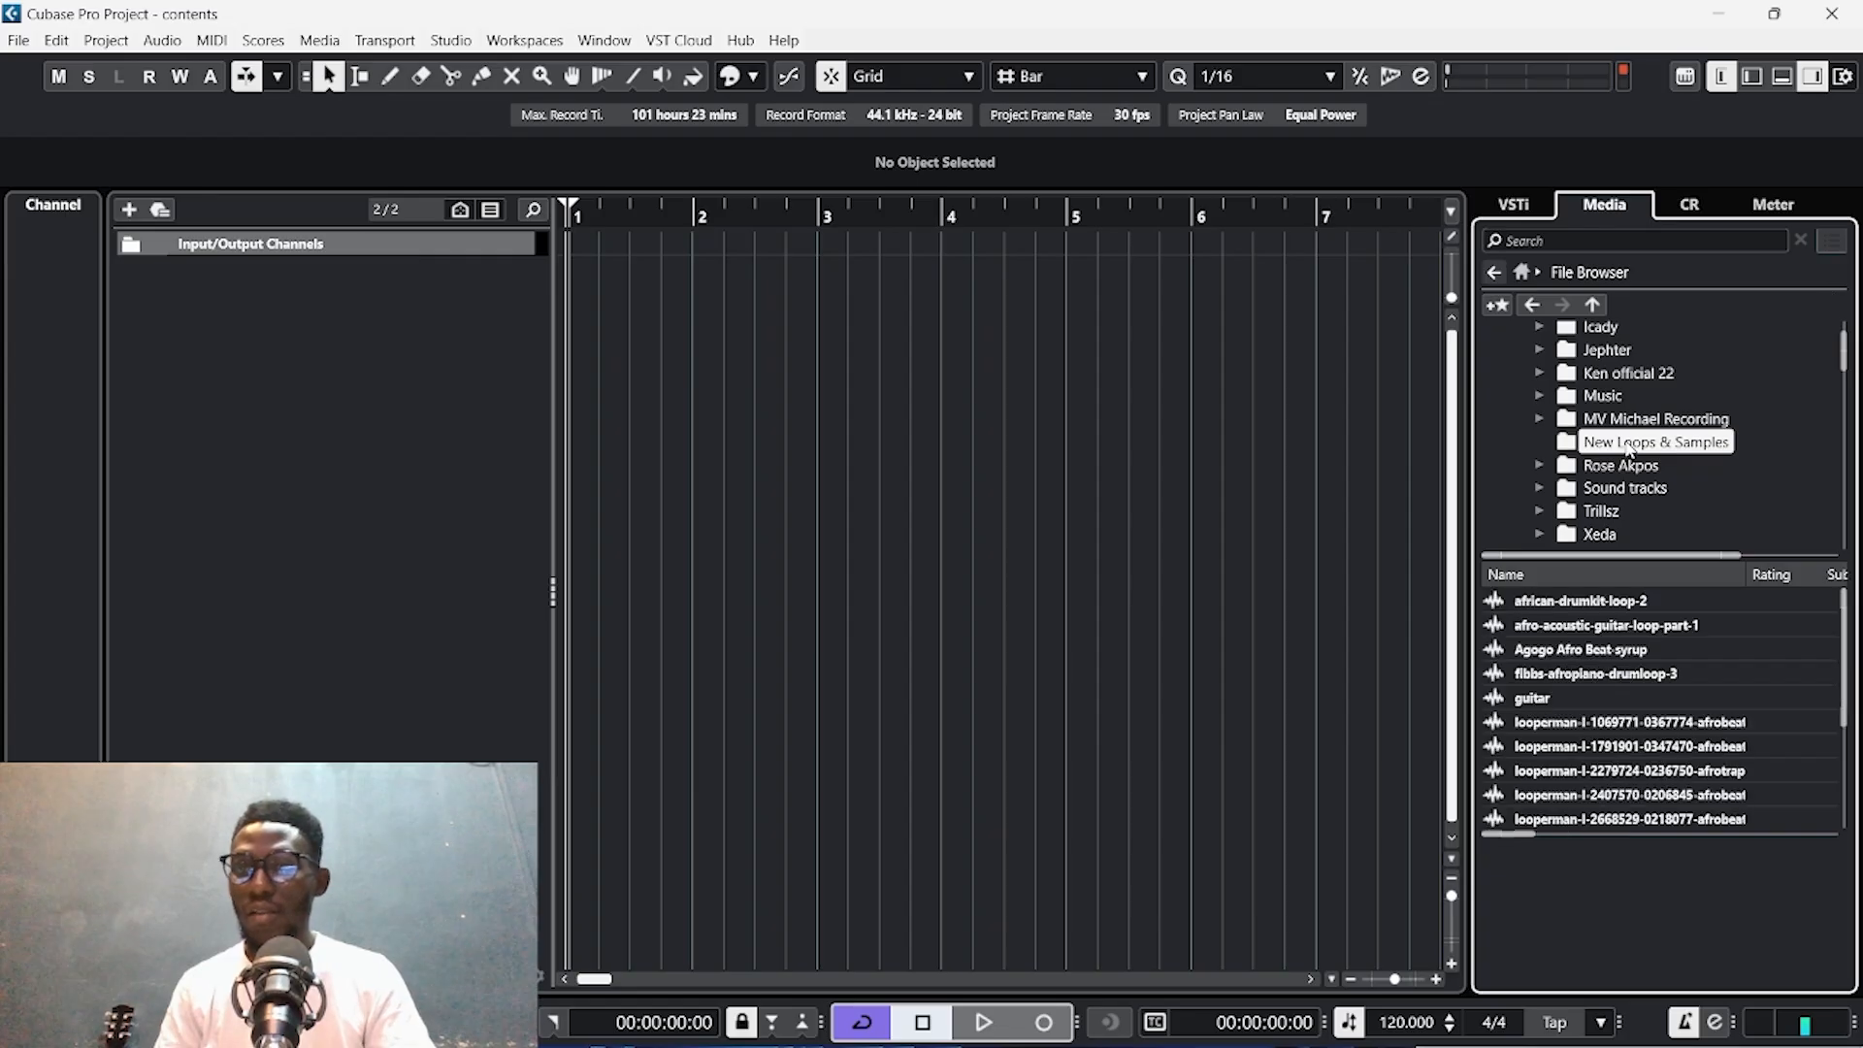
Audition the Agogo Afro Beat-syrup loop, import it at bar 1 with project-folder copy and bit depth conversion, and play it back.
left_click(1562, 652)
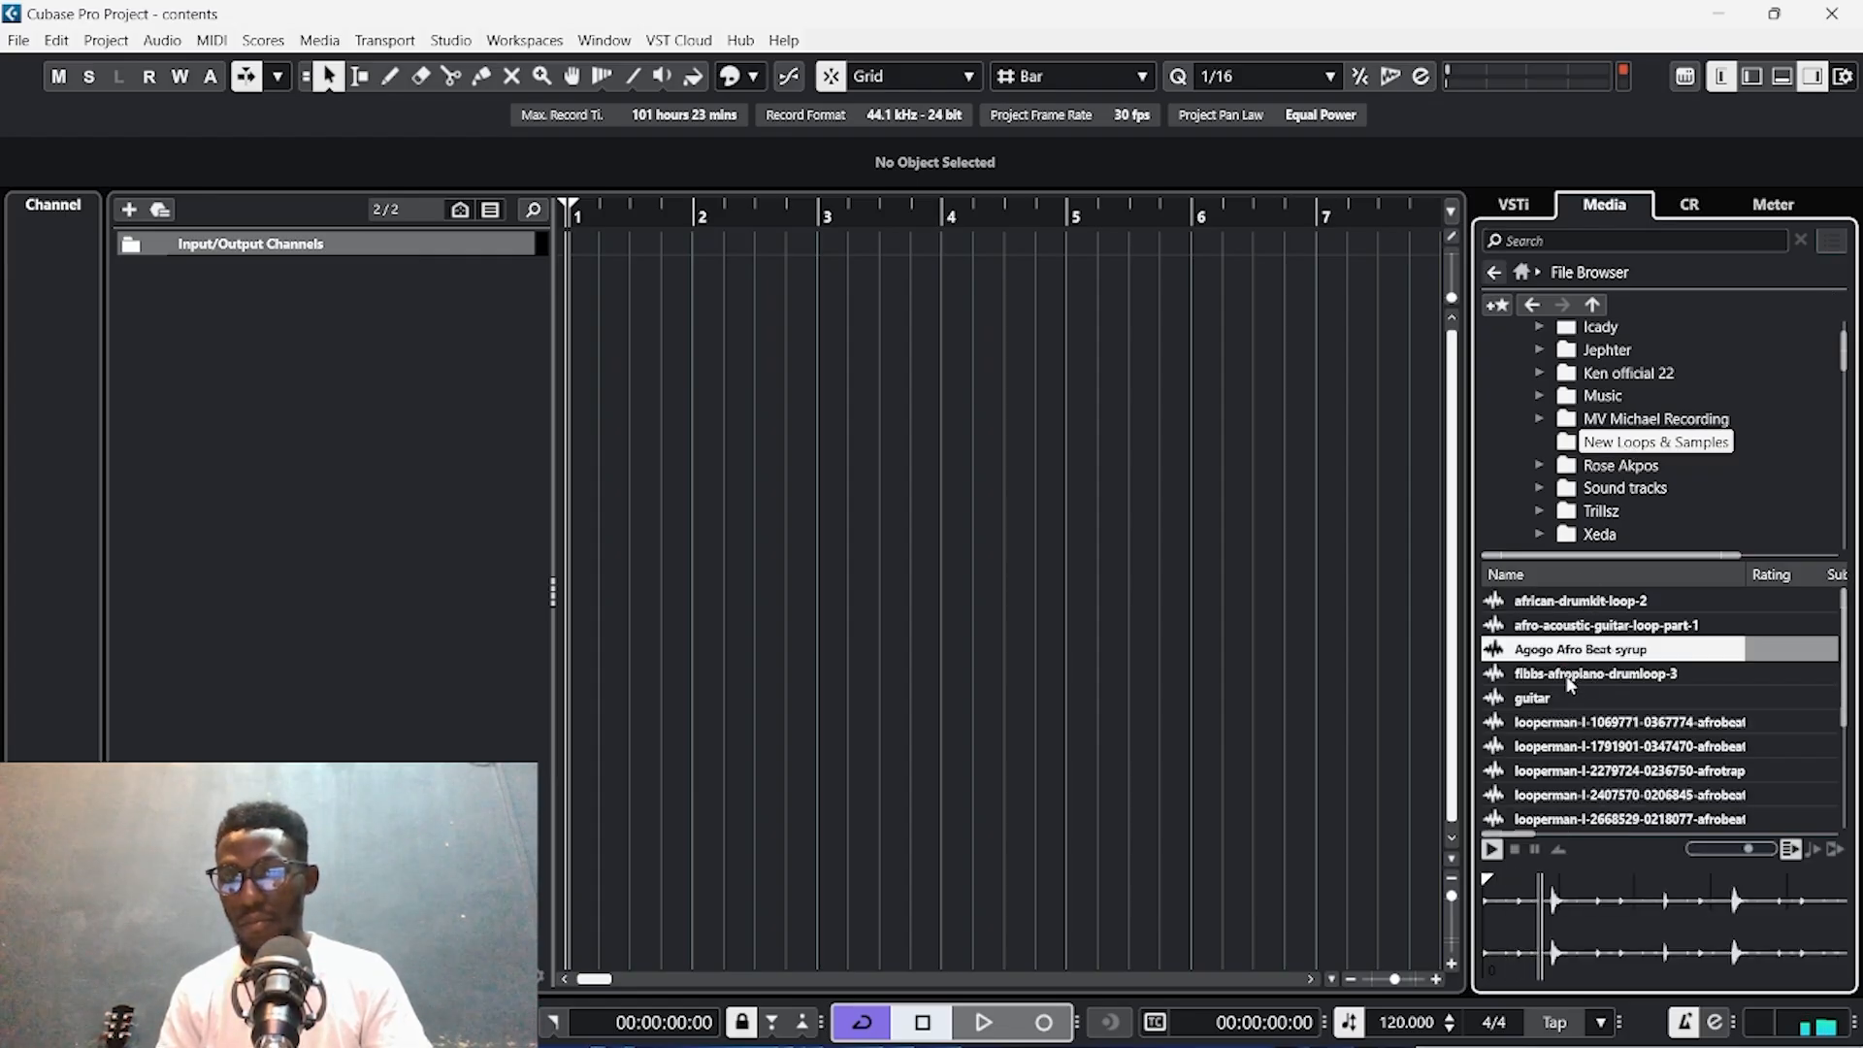
left_click_drag(1573, 650, 1685, 803)
left_click_drag(1567, 648, 571, 271)
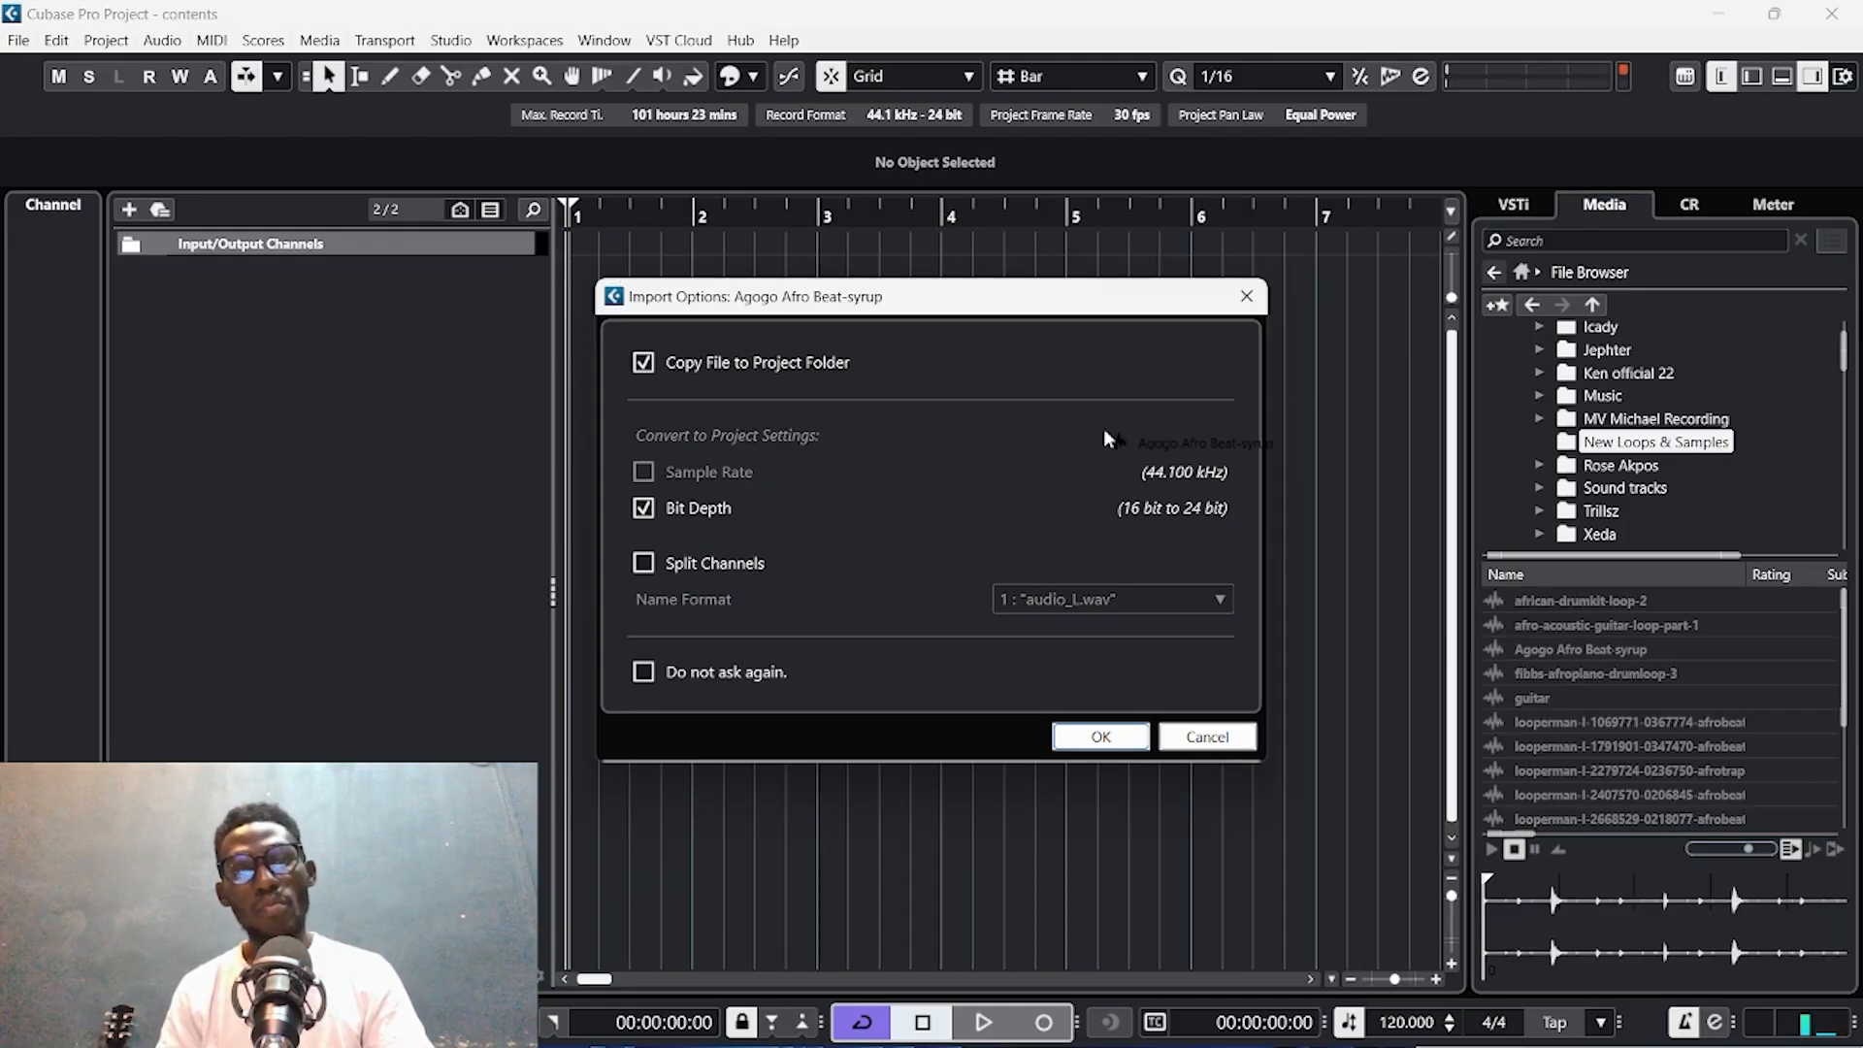
key("Return")
key("space")
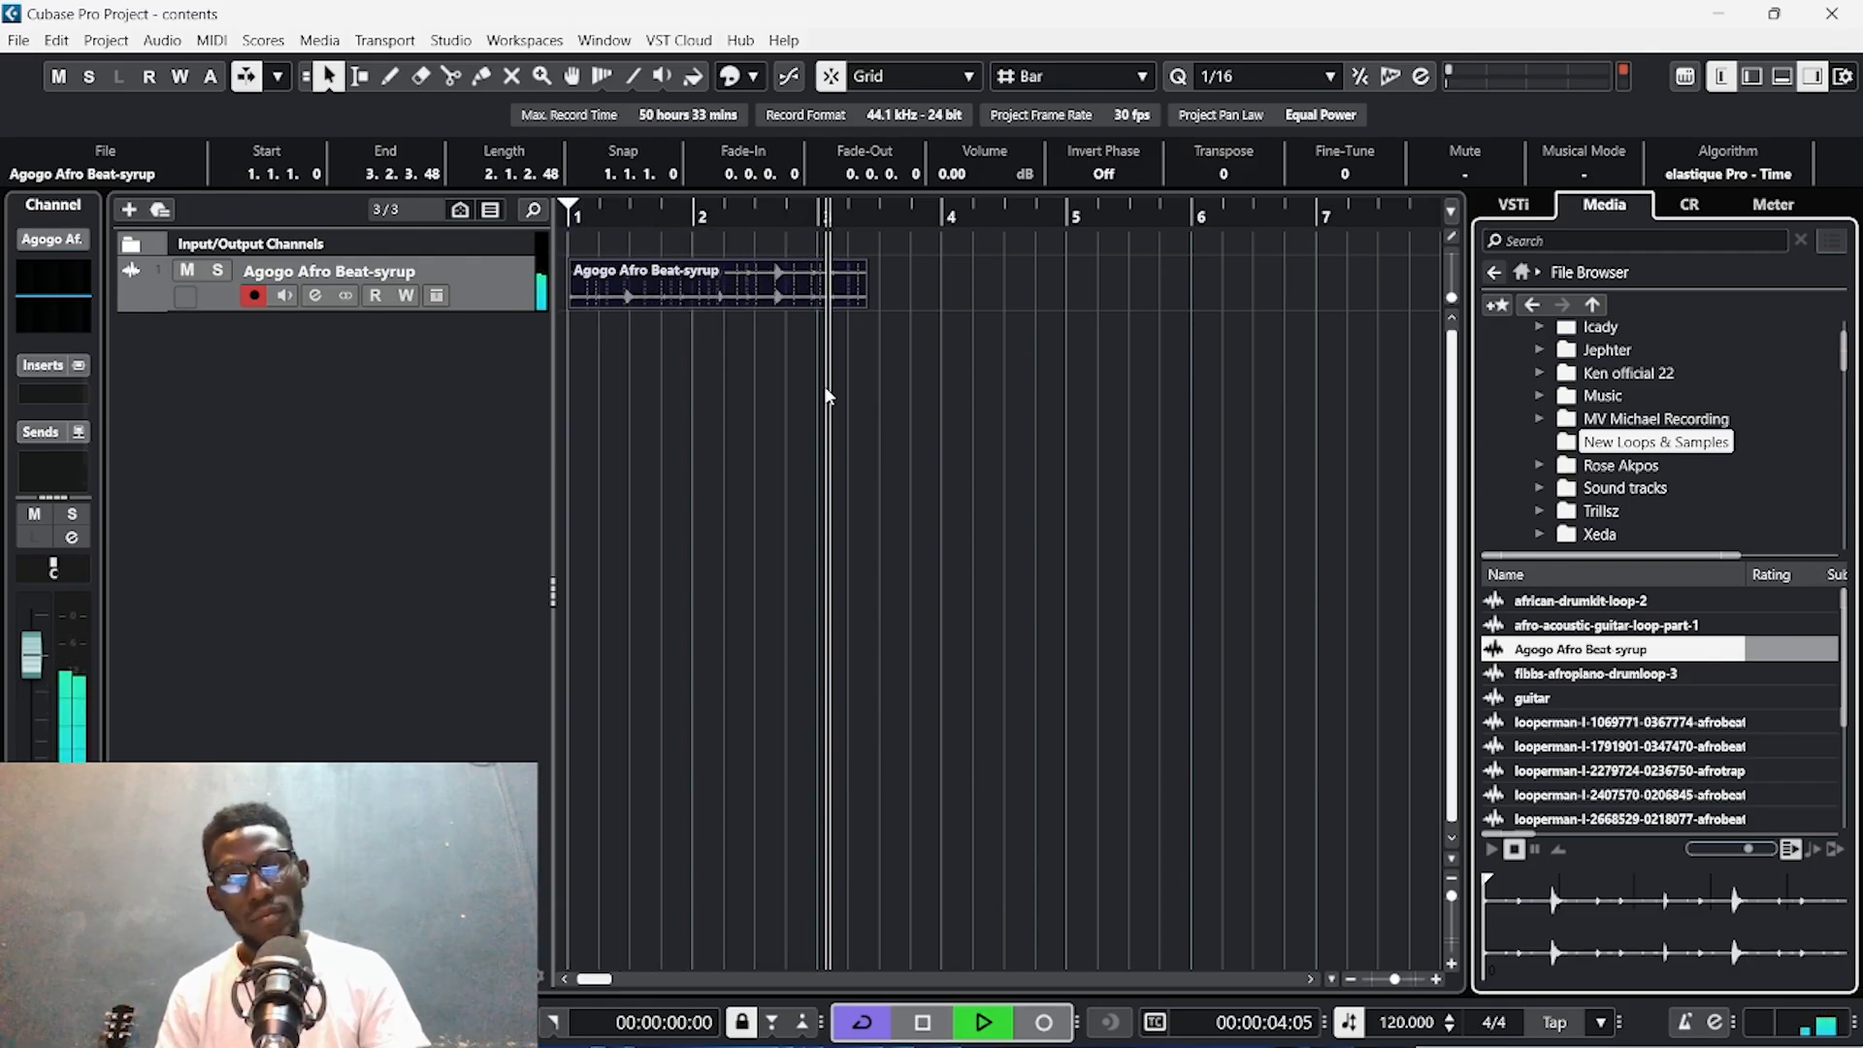
key("space")
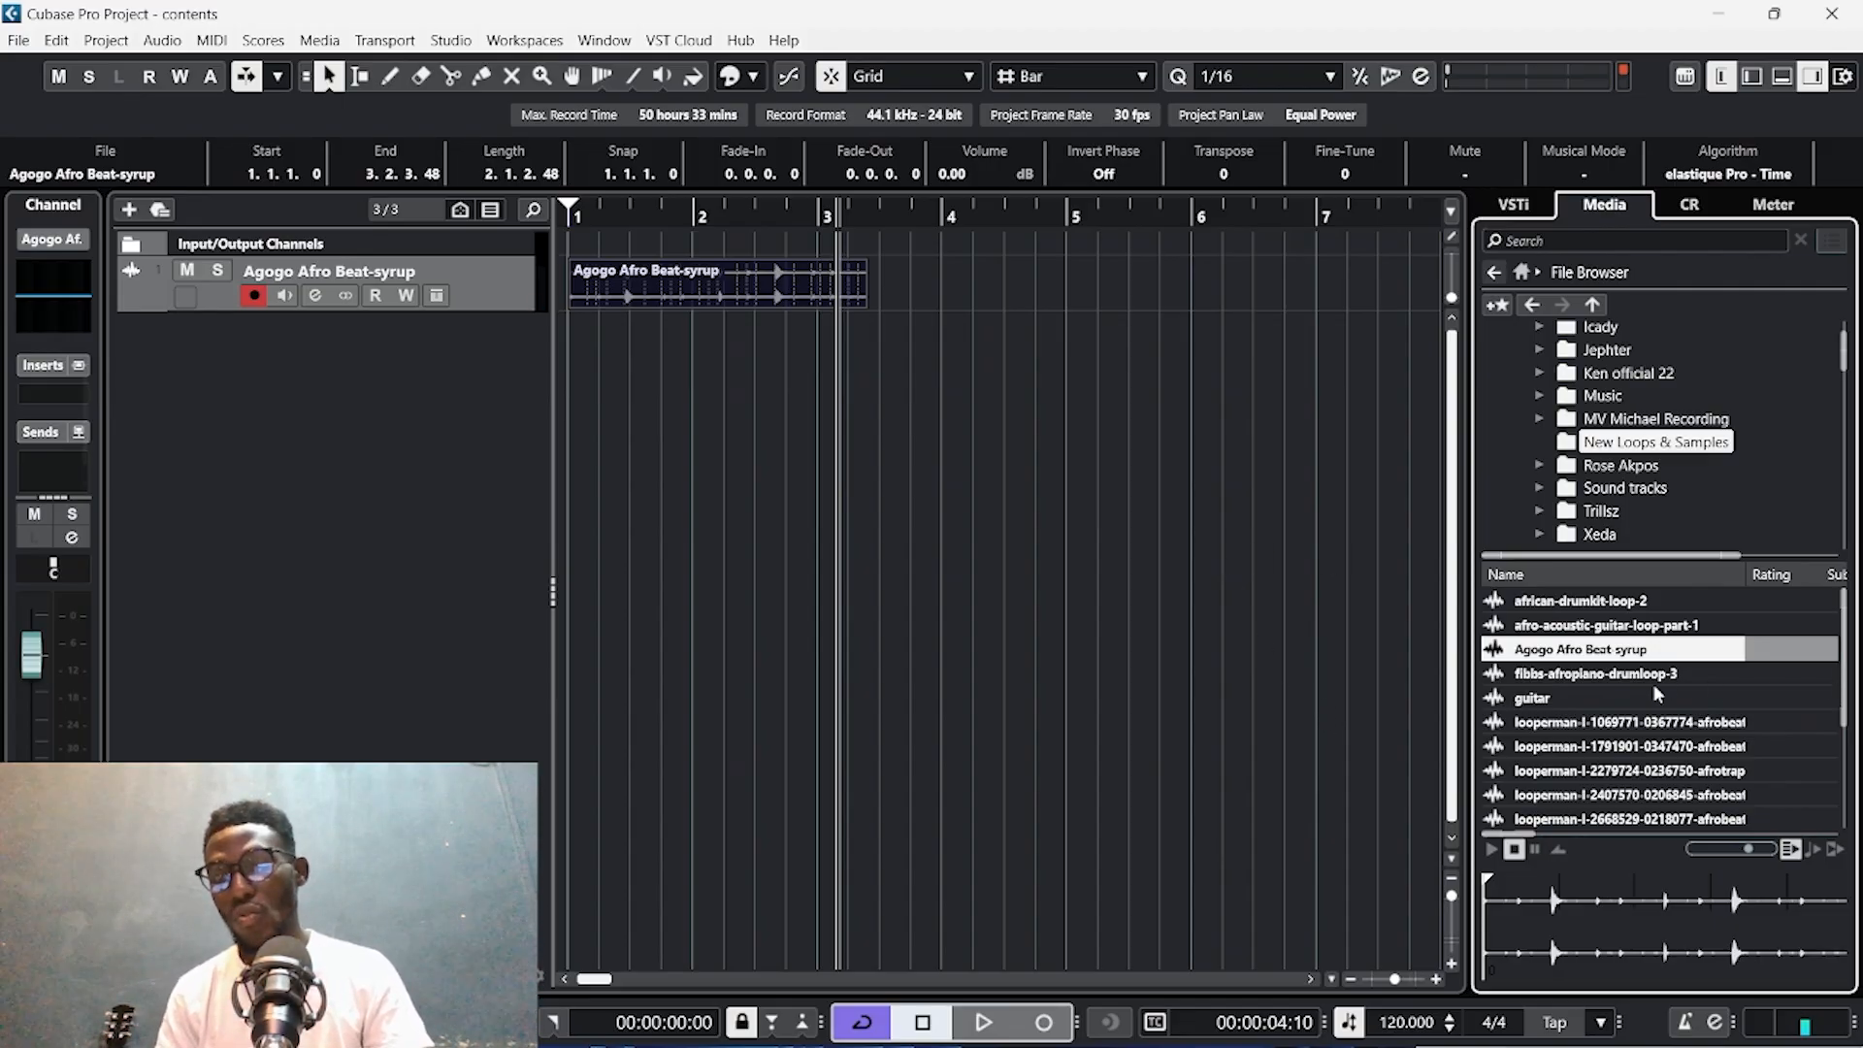
Add the guitar loop at bar 1 on a new track below the agogo loop and play both together.
left_click_drag(1546, 704, 578, 335)
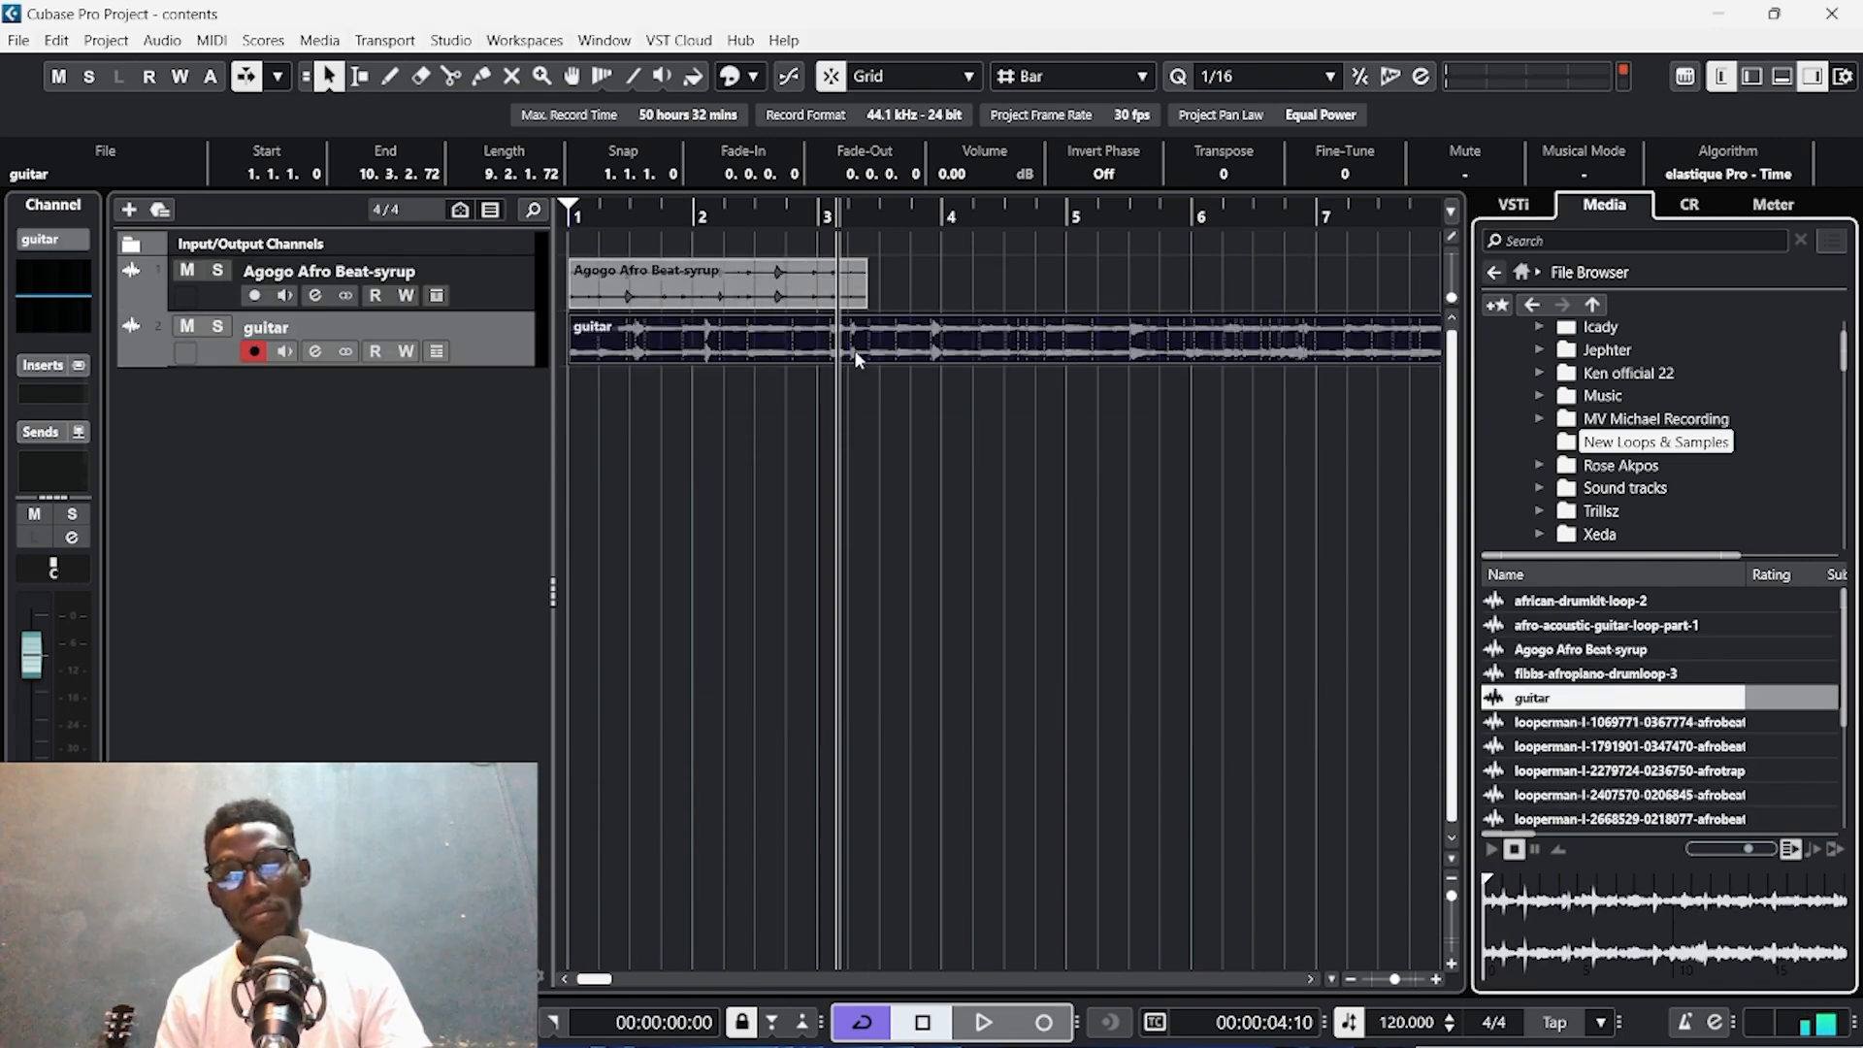
key("space")
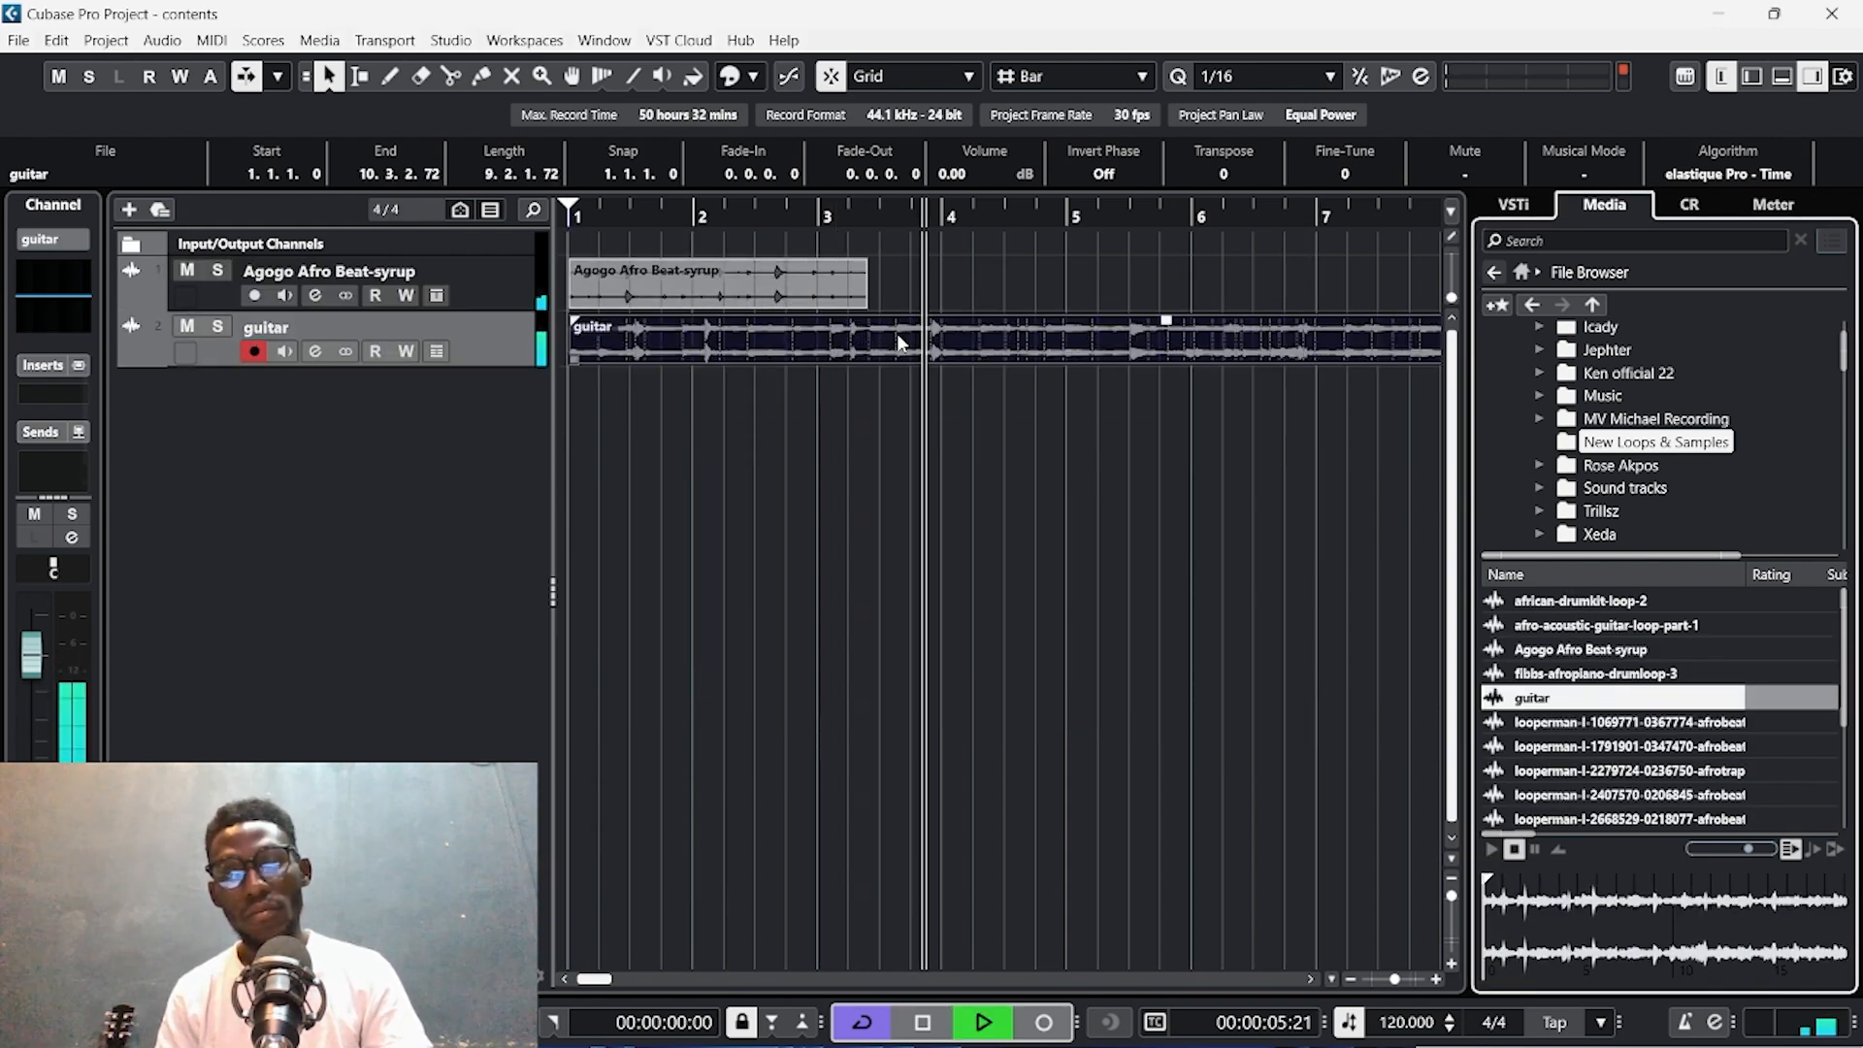
left_click(860, 406)
key("space")
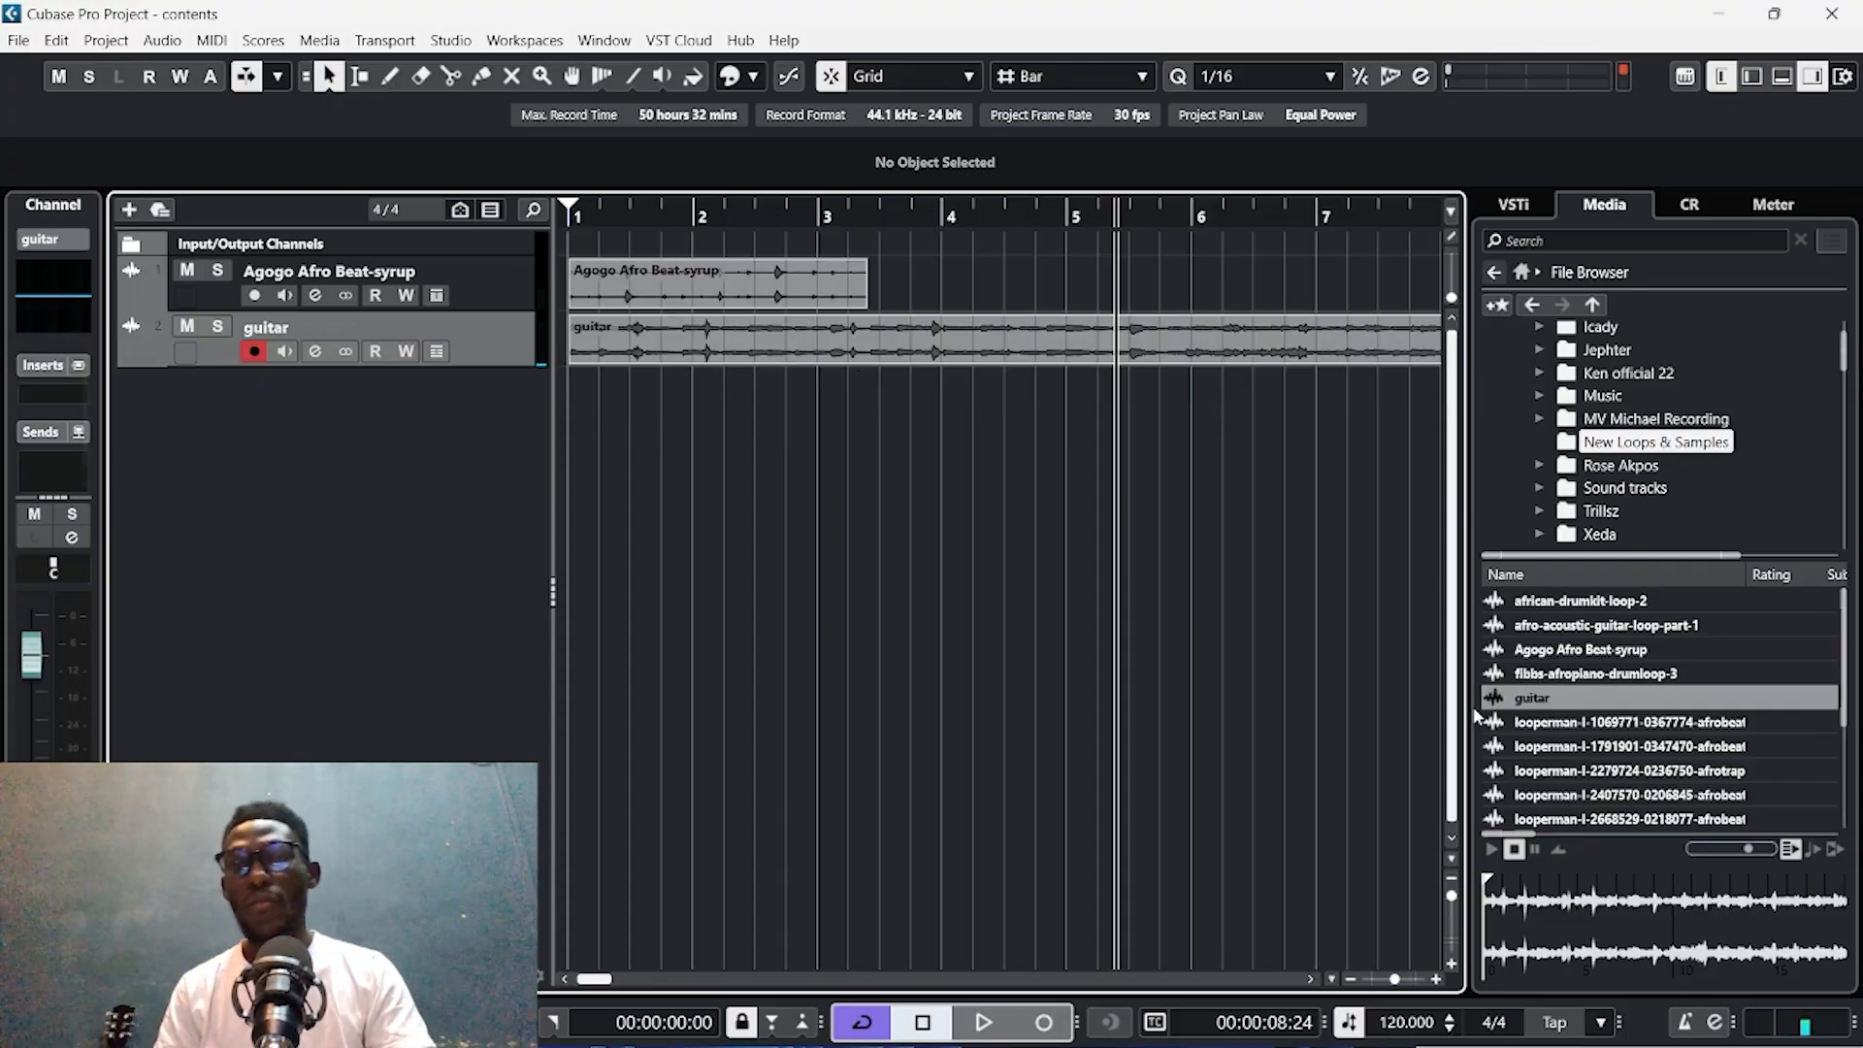
Delete the agogo and guitar loops with their tracks and return the playhead to the project start.
left_click_drag(981, 253, 643, 357)
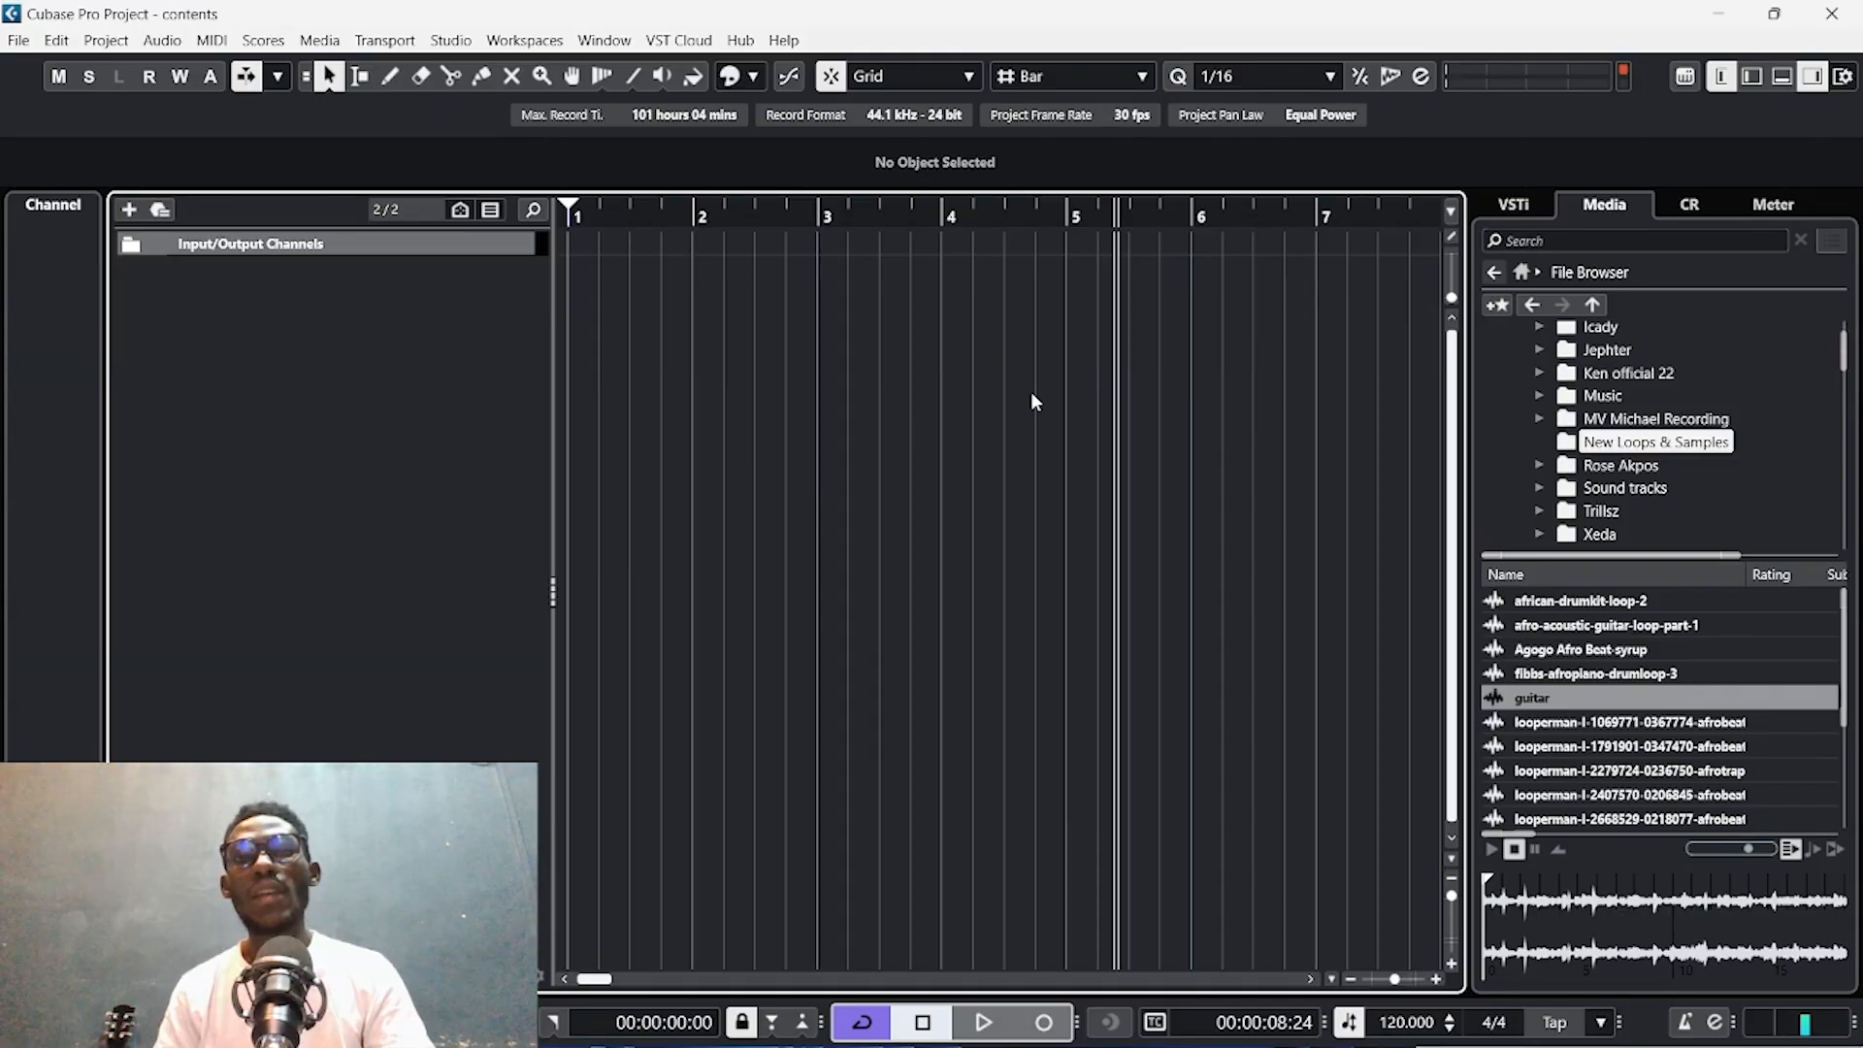
key("period")
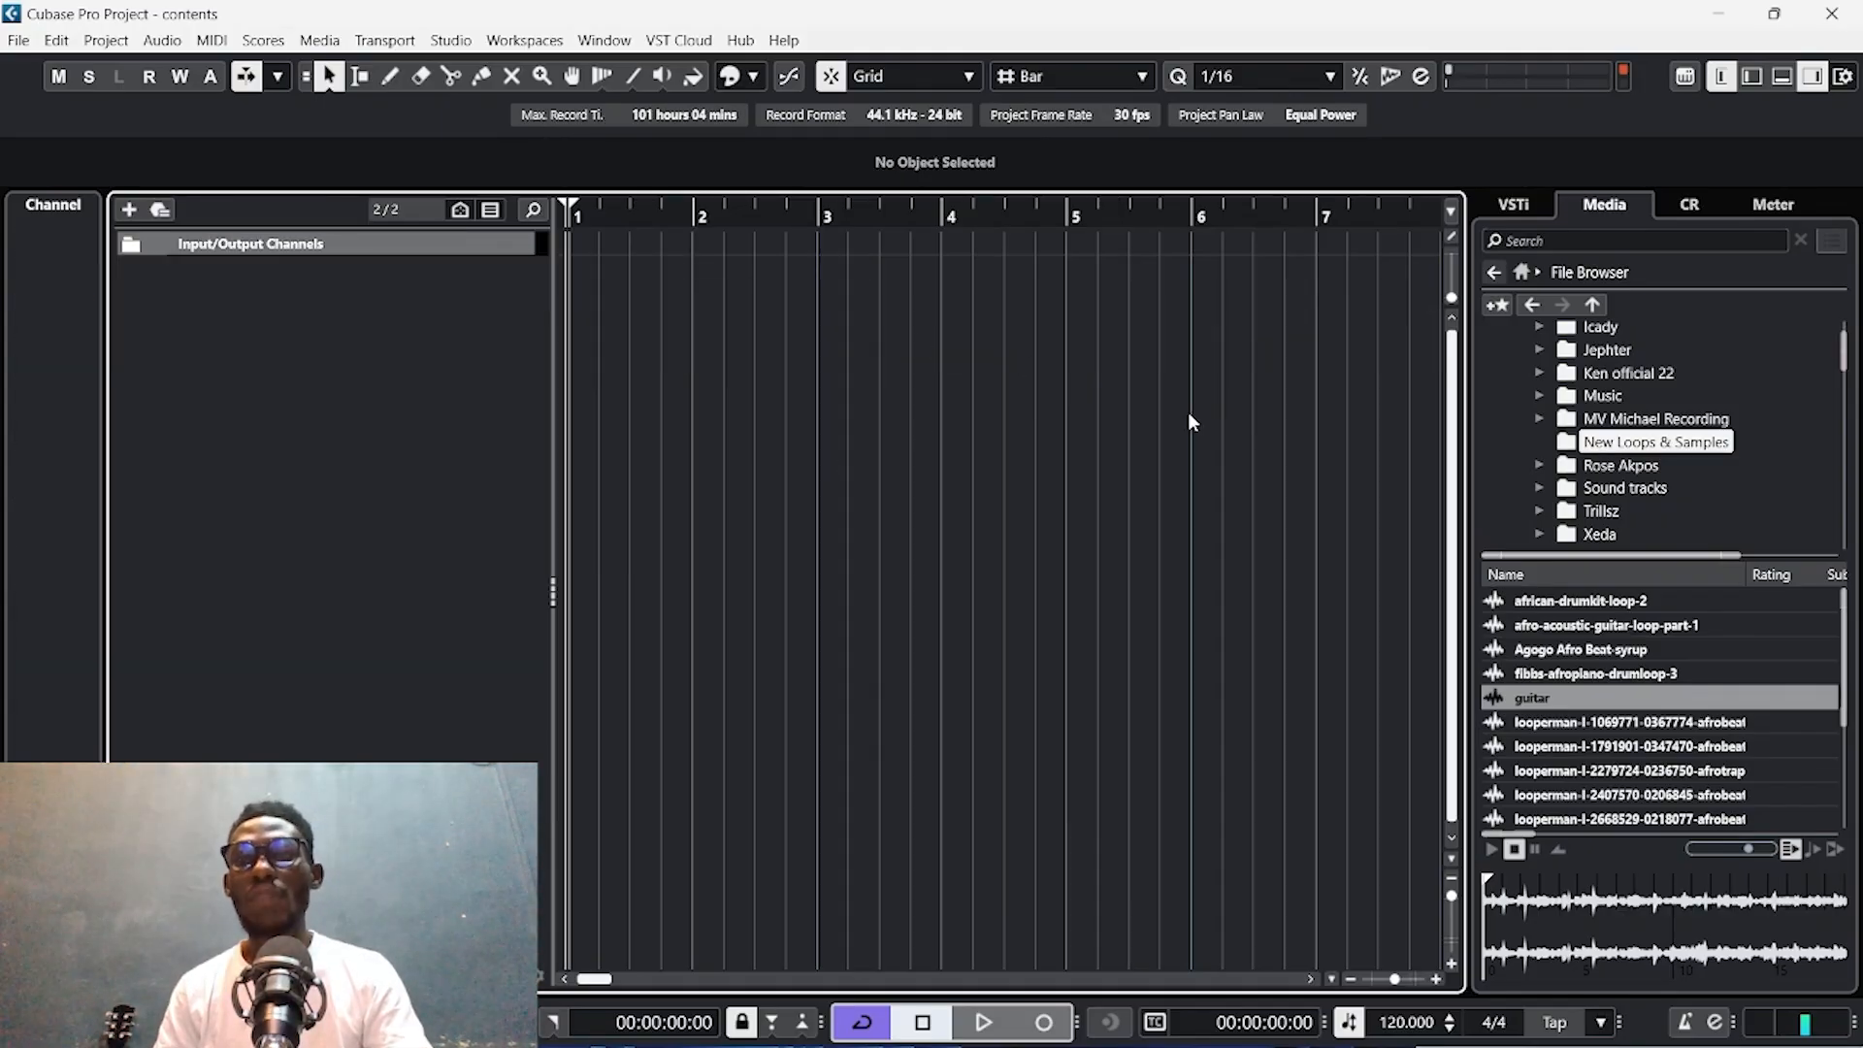
Collapse the Music folder and examine the Program Files folders on the C: drive, including Image-Line's FL Studio 21.
scroll(1674, 374, "up", 3)
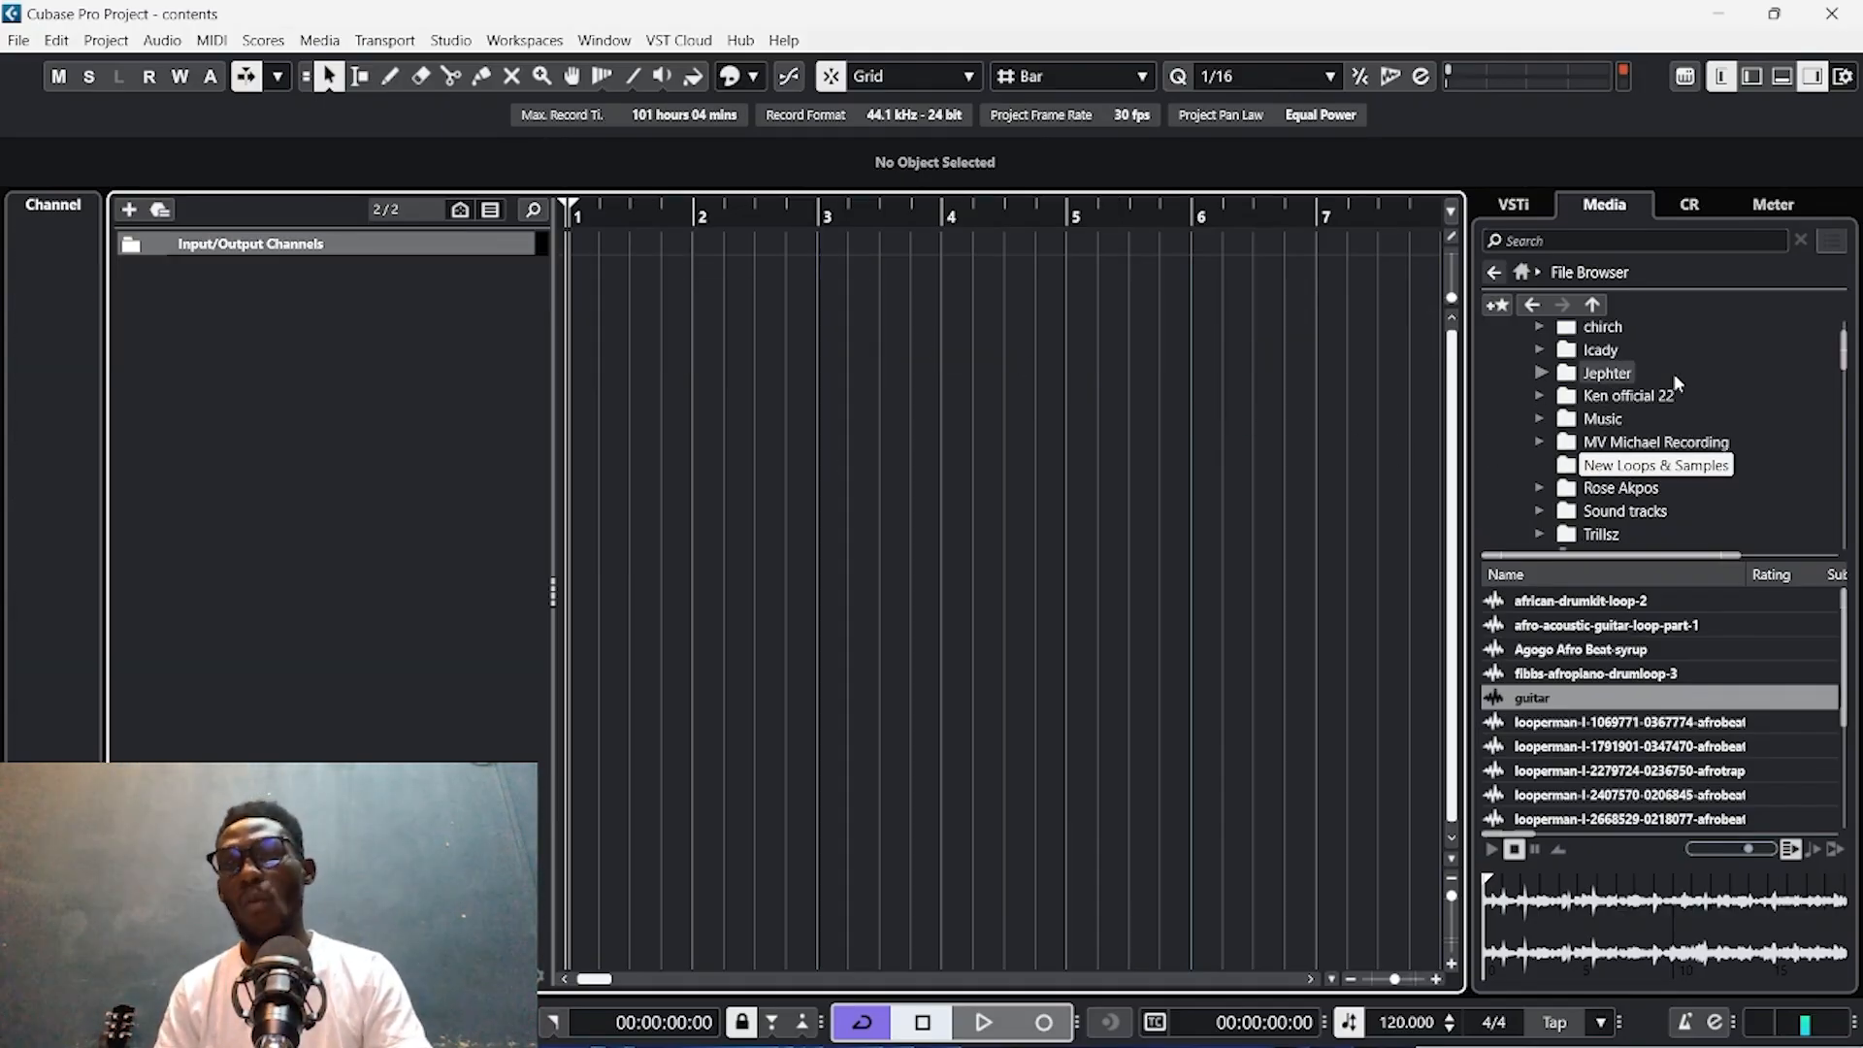
left_click(1556, 380)
scroll(1605, 436, "down", 10)
scroll(1606, 442, "down", 6)
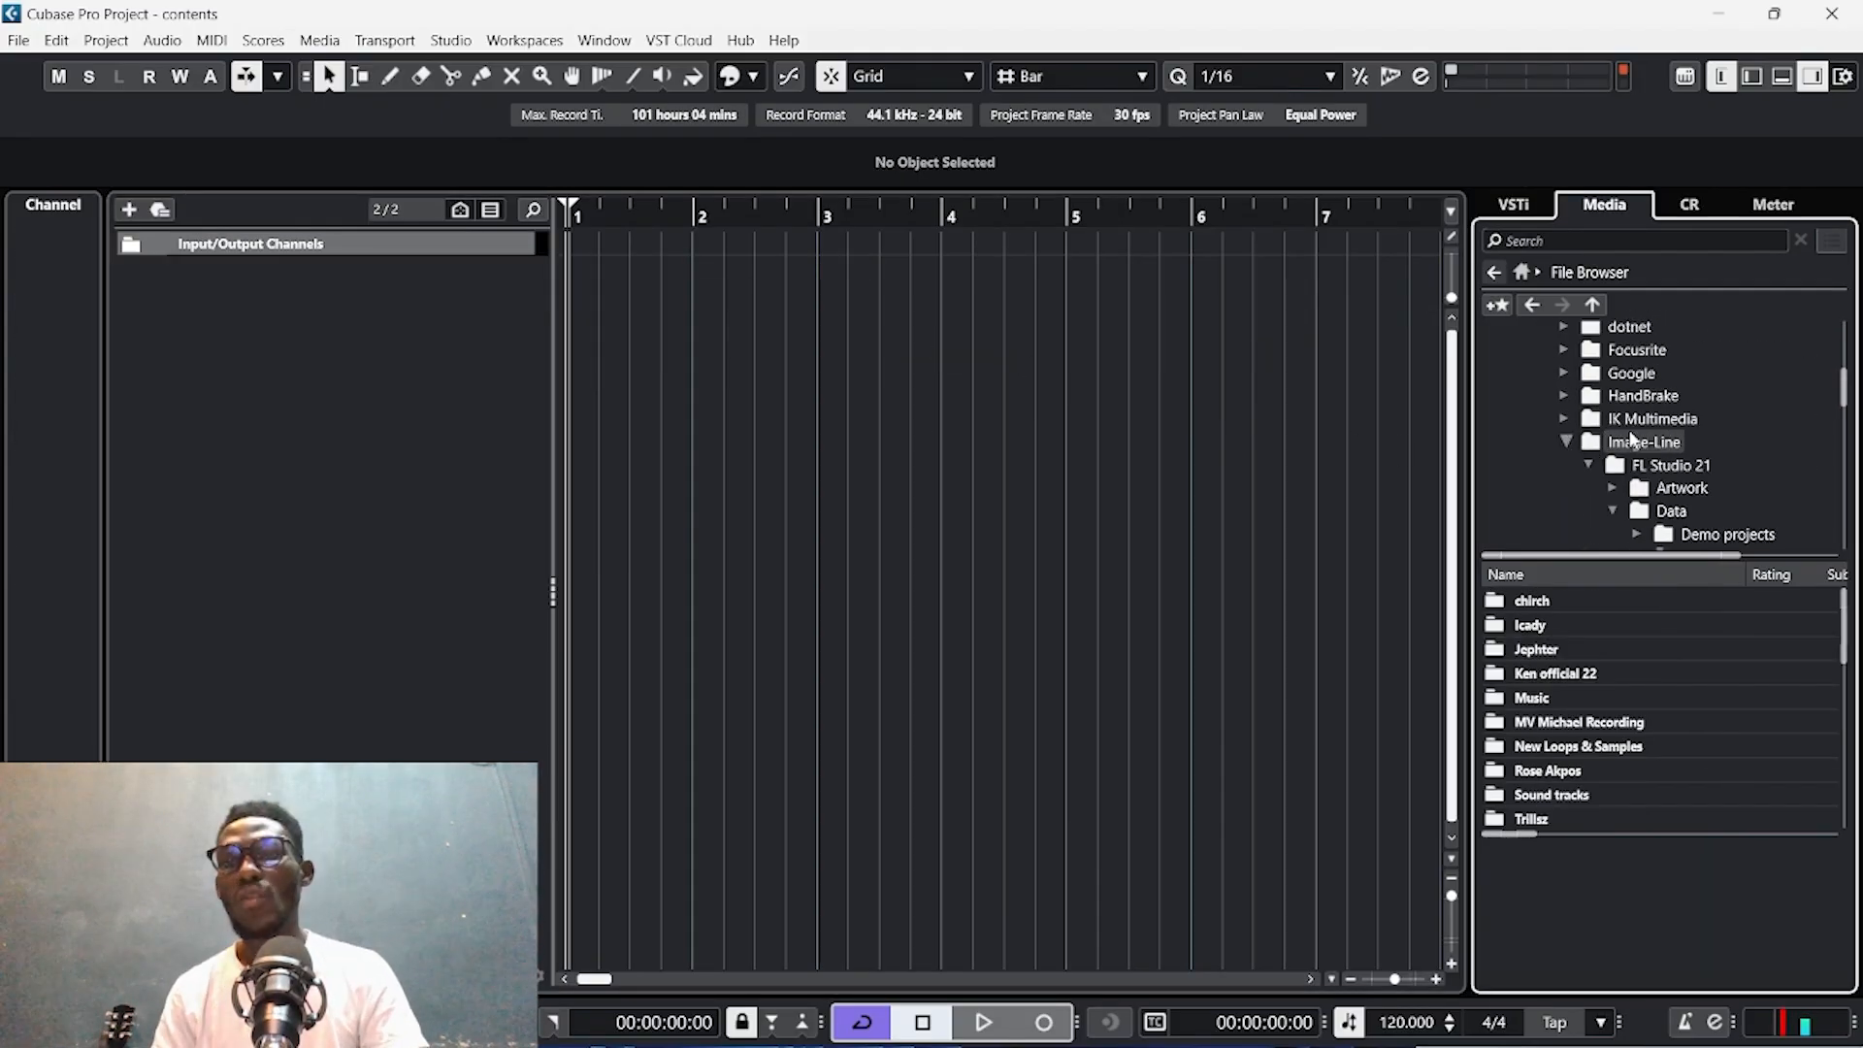
left_click(1638, 442)
scroll(1634, 432, "up", 3)
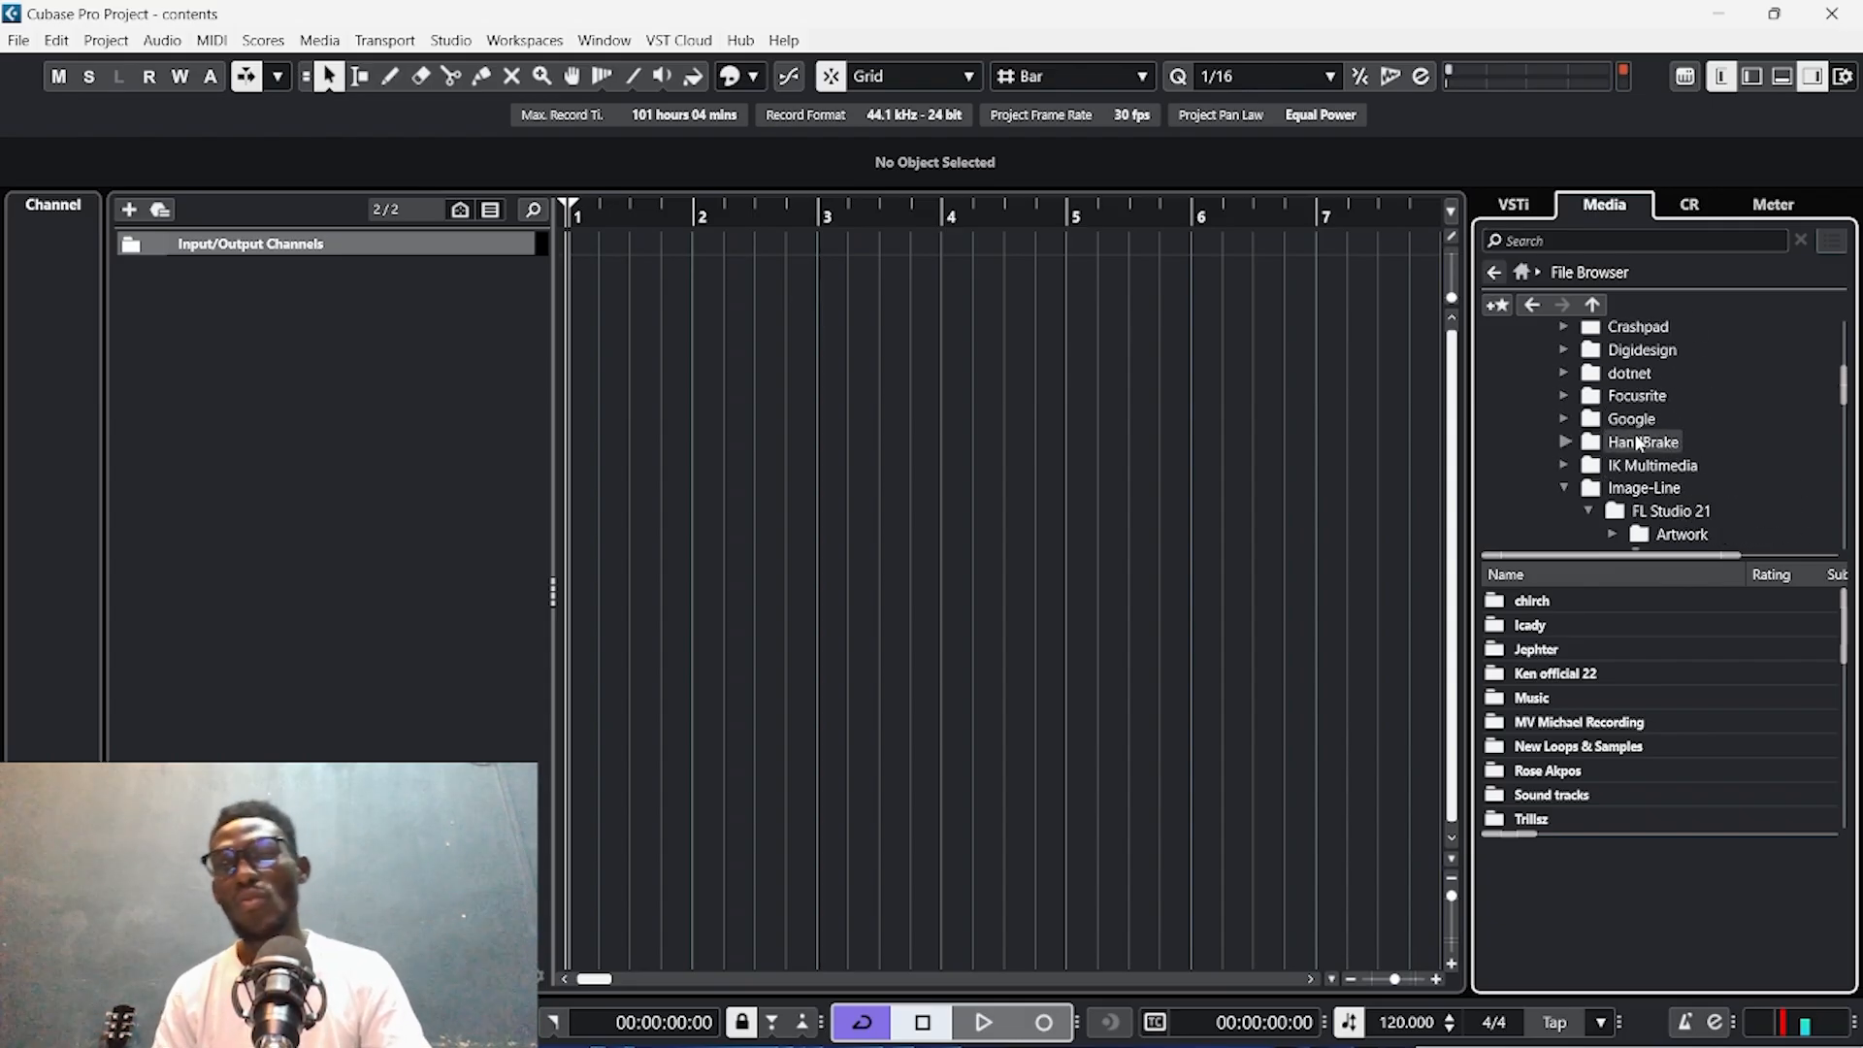
scroll(1638, 443, "up", 5)
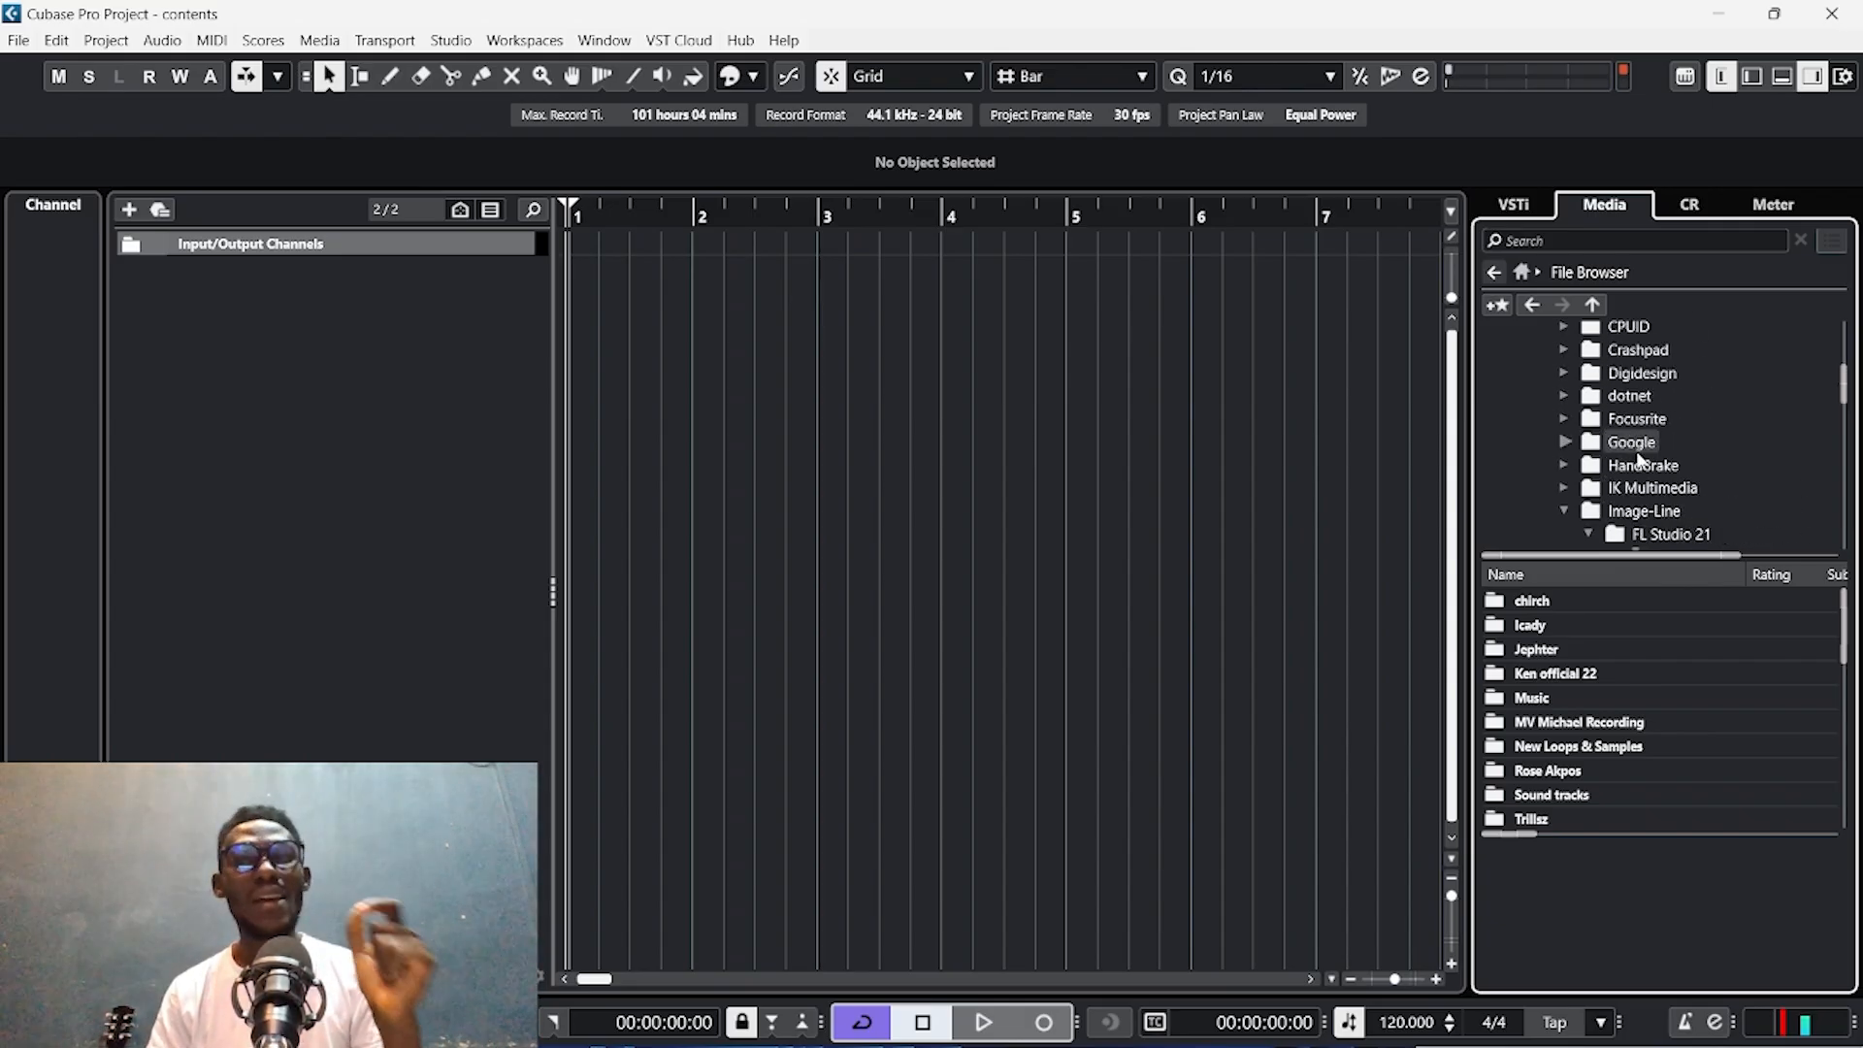
scroll(1639, 440, "up", 2)
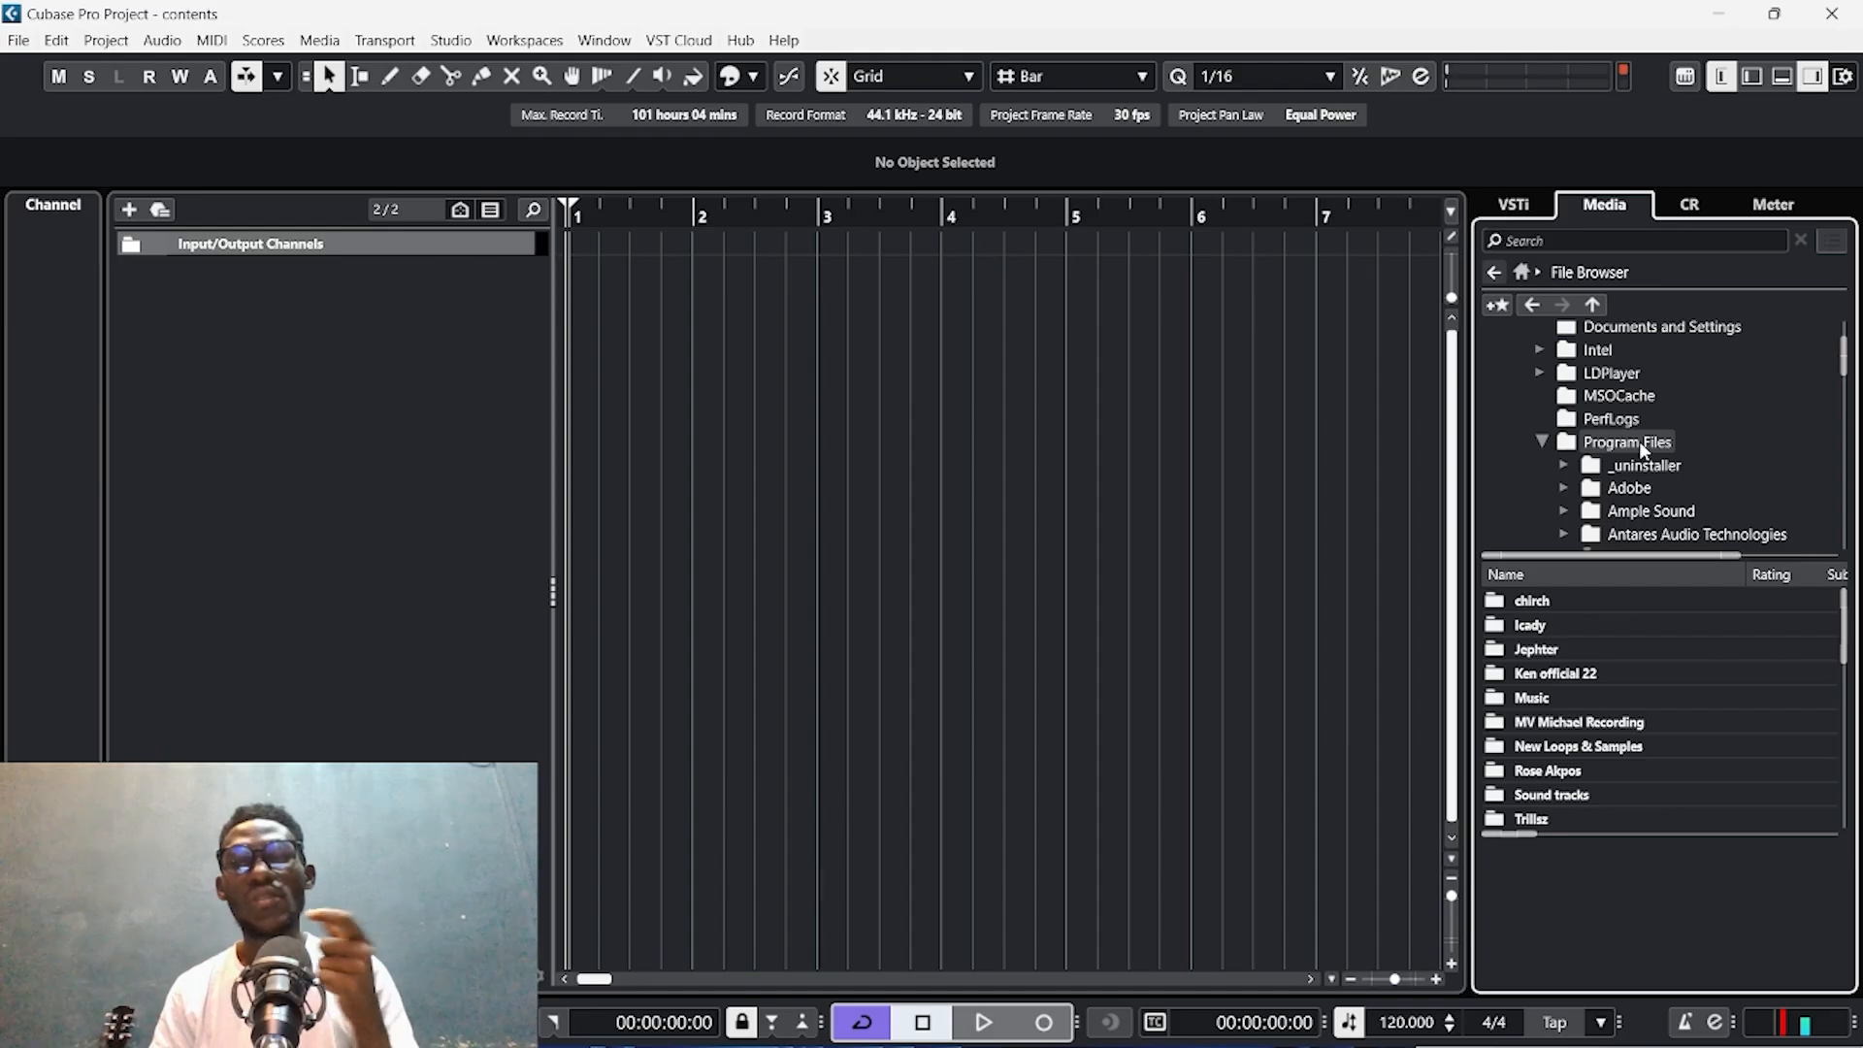
Open the KIT folder inside SAMPLES, under FL Studio 21's Data and Patches folders.
scroll(1627, 434, "down", 1)
scroll(1613, 356, "up", 3)
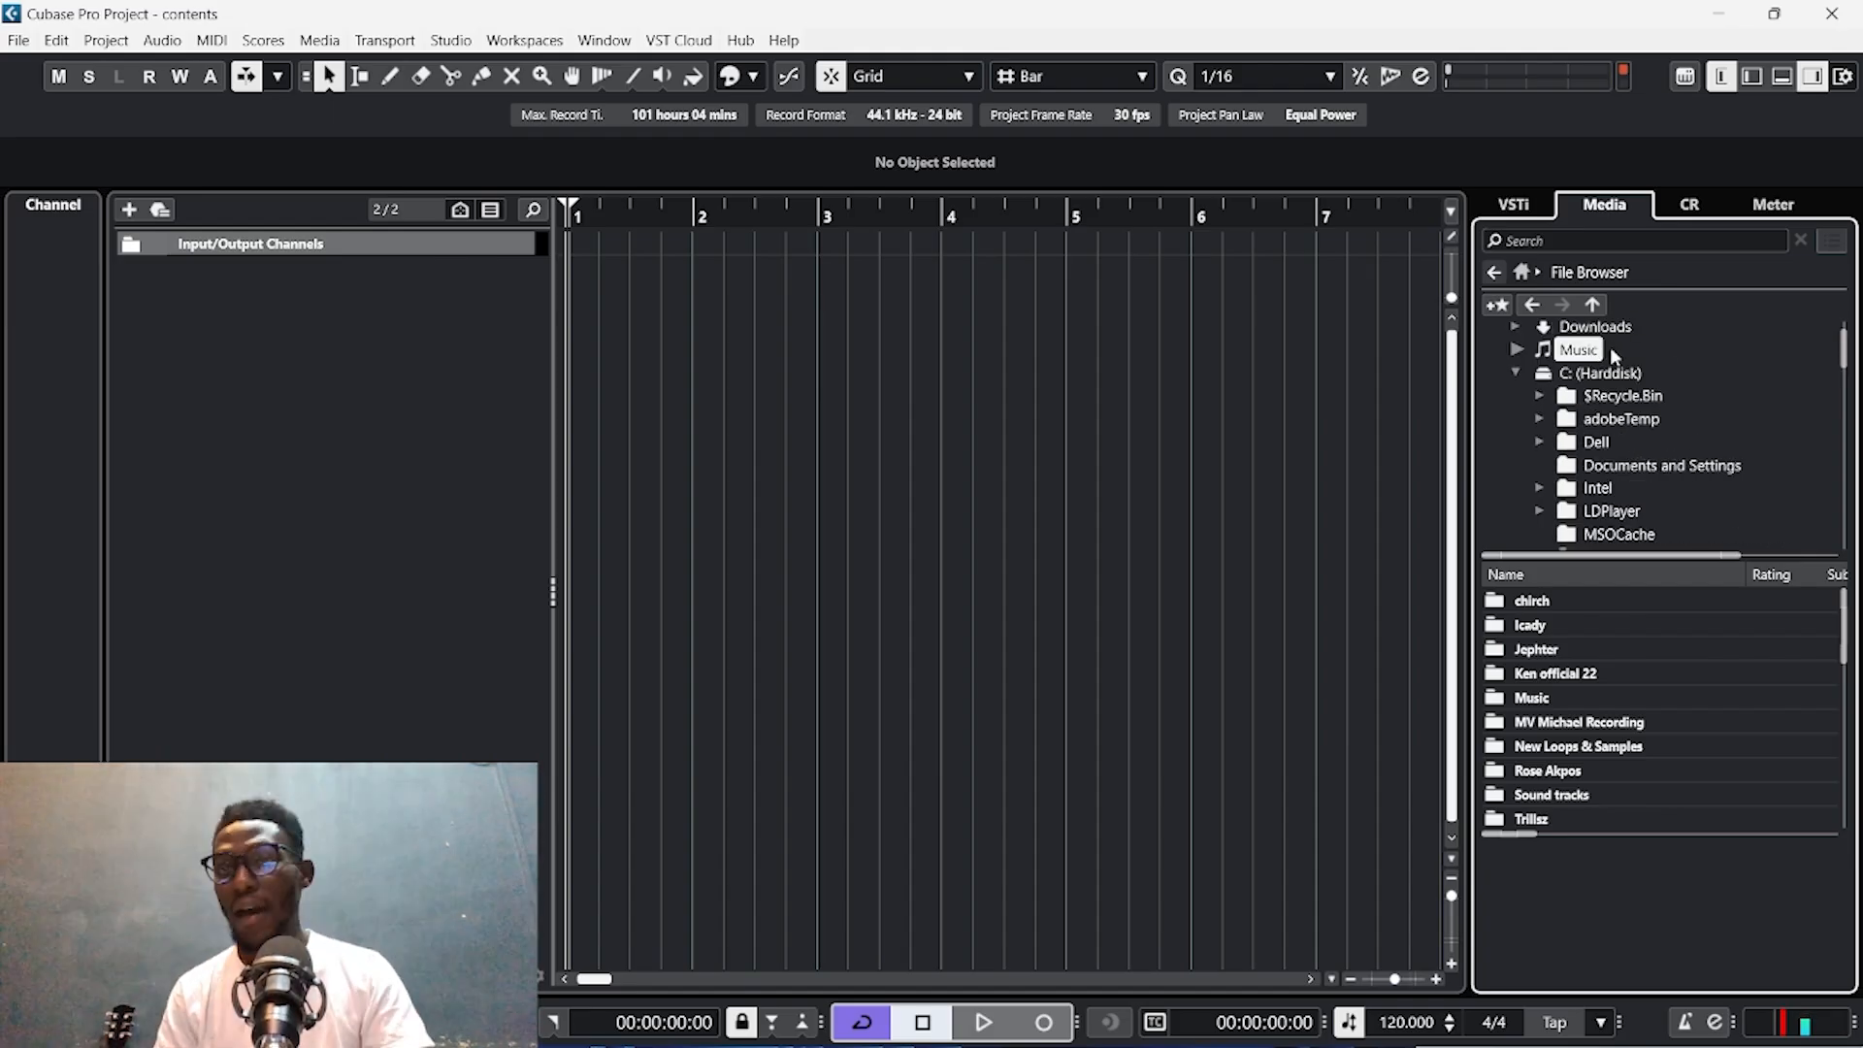
scroll(1647, 391, "down", 3)
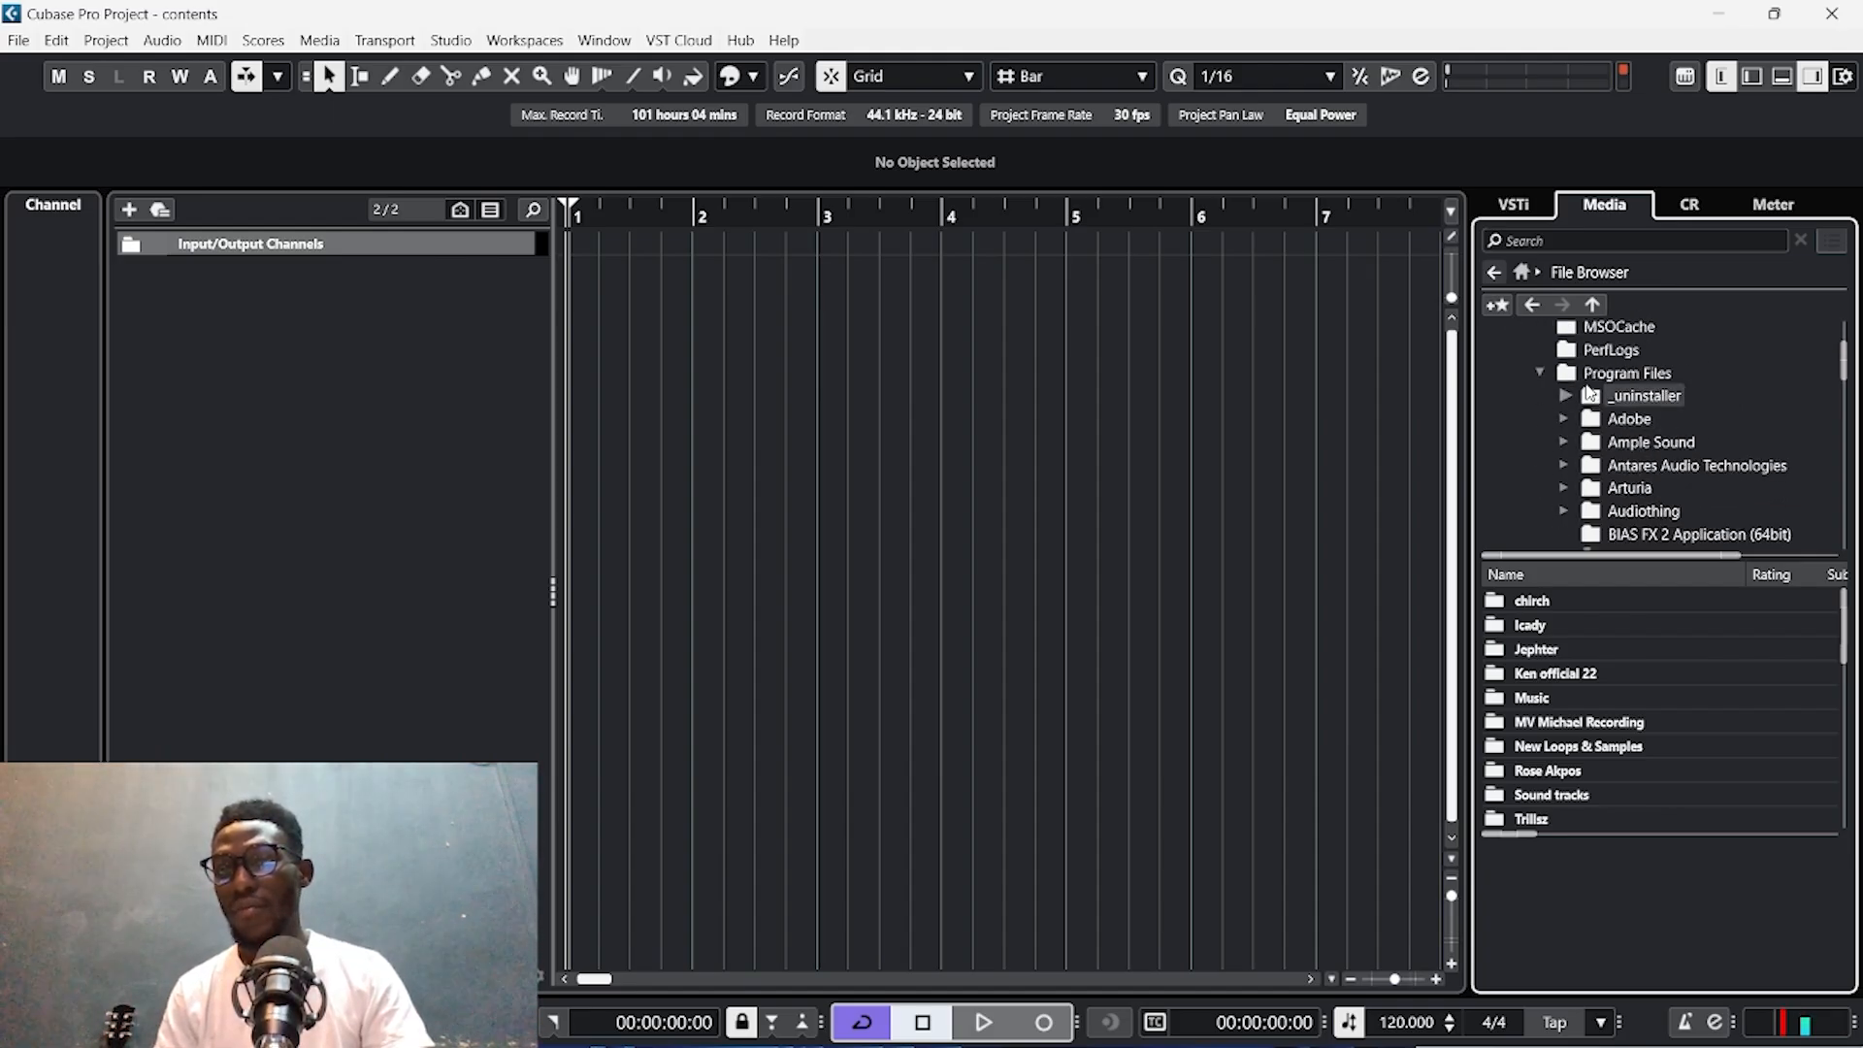
scroll(1697, 450, "down", 6)
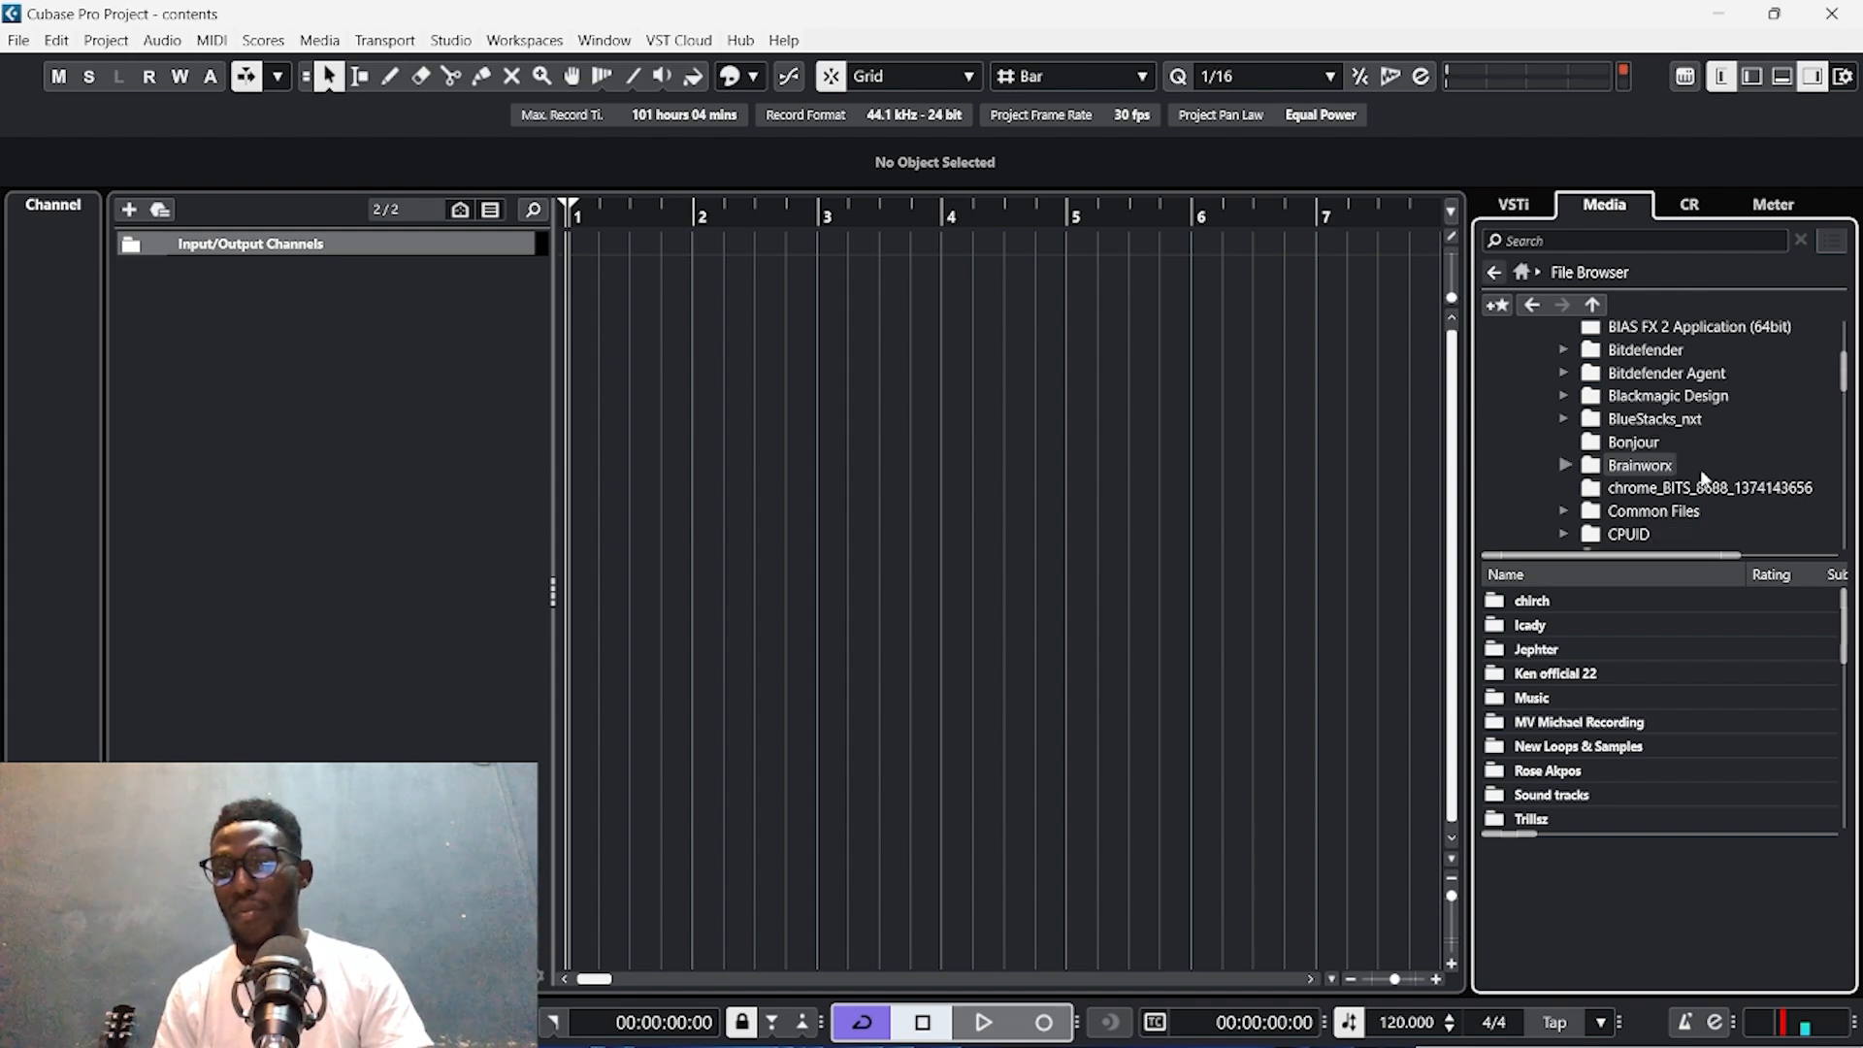
scroll(1700, 468, "down", 2)
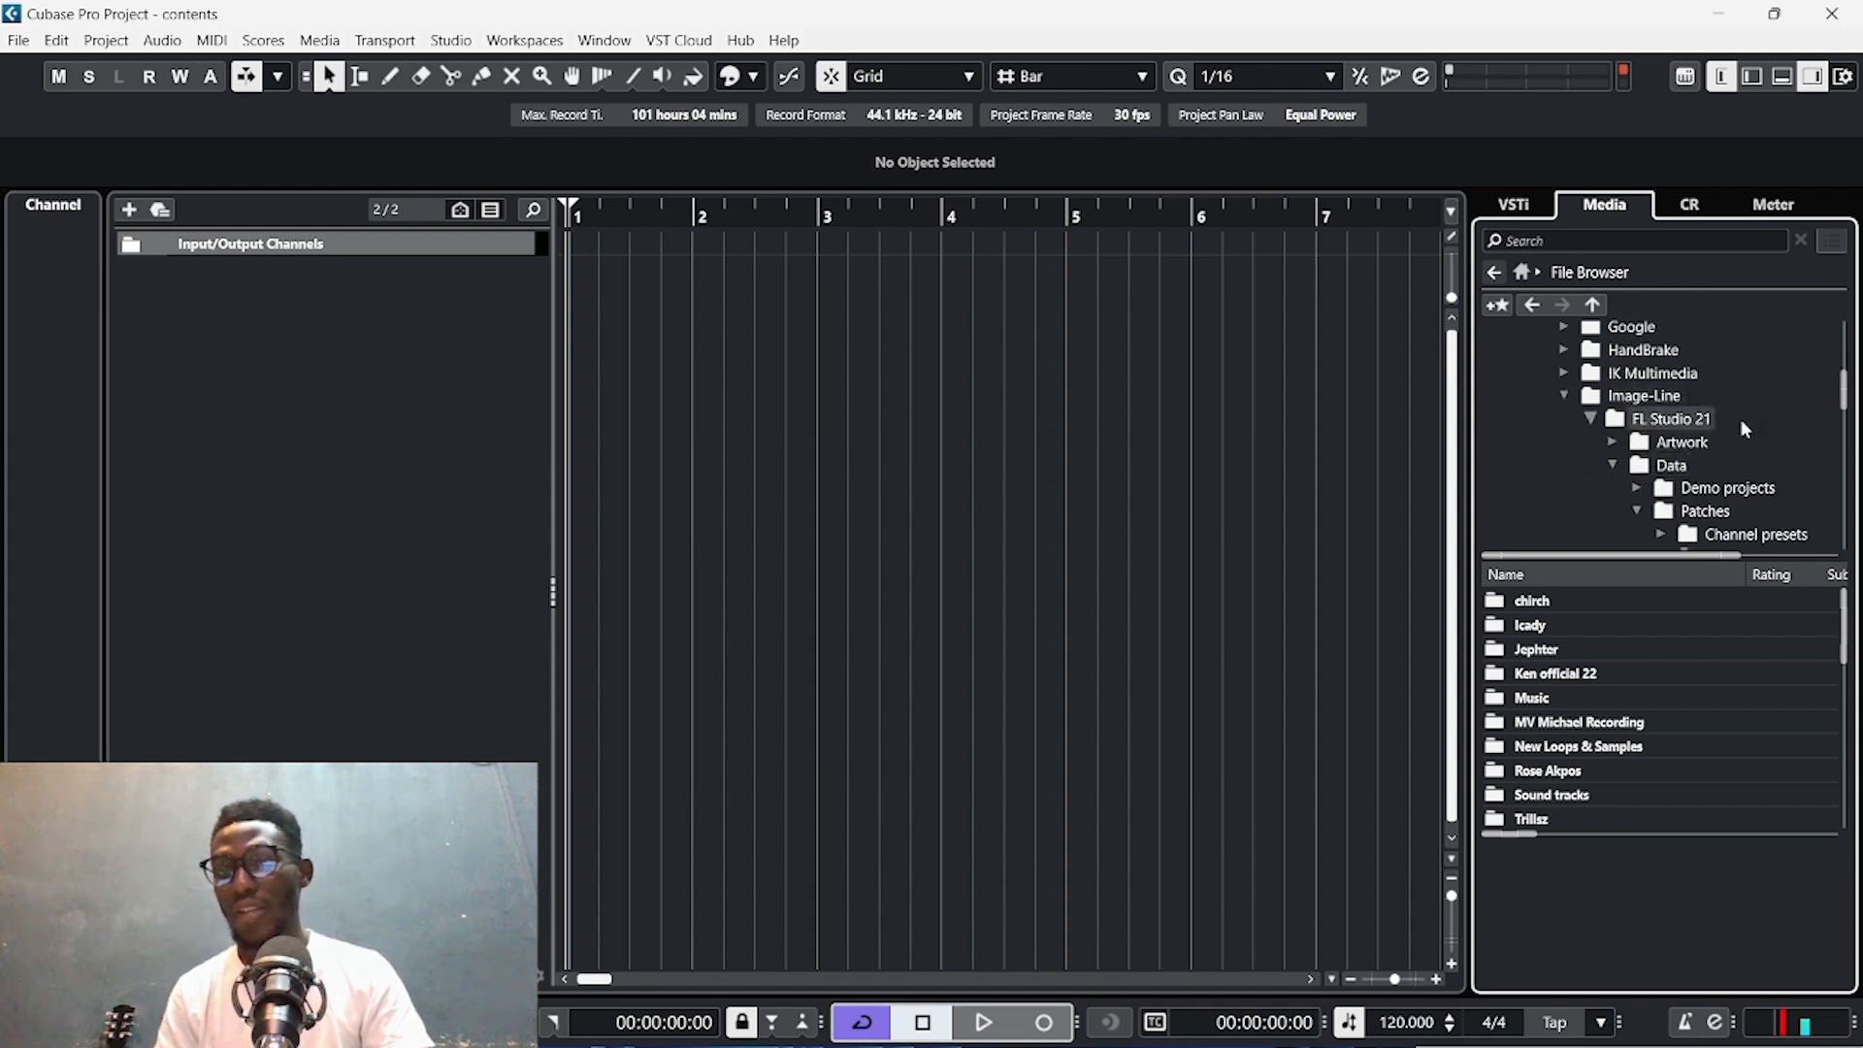
scroll(1732, 440, "down", 2)
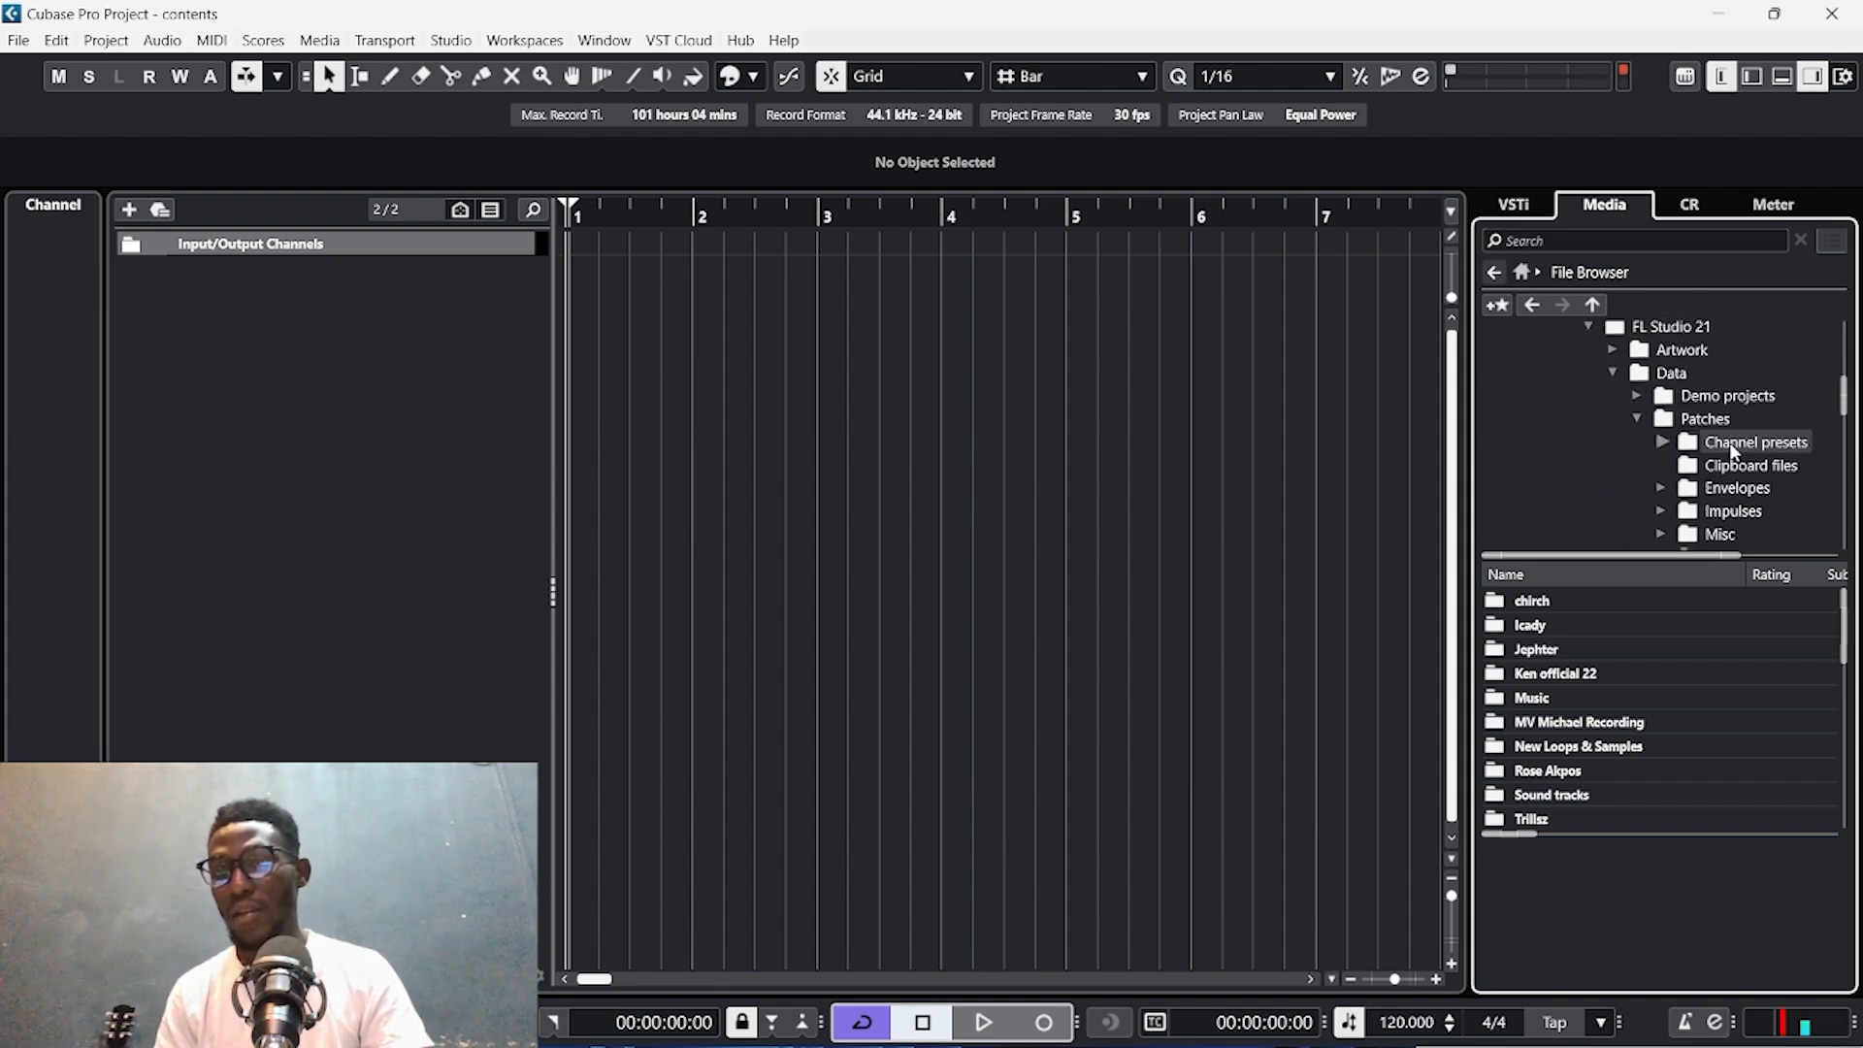
scroll(1722, 433, "down", 4)
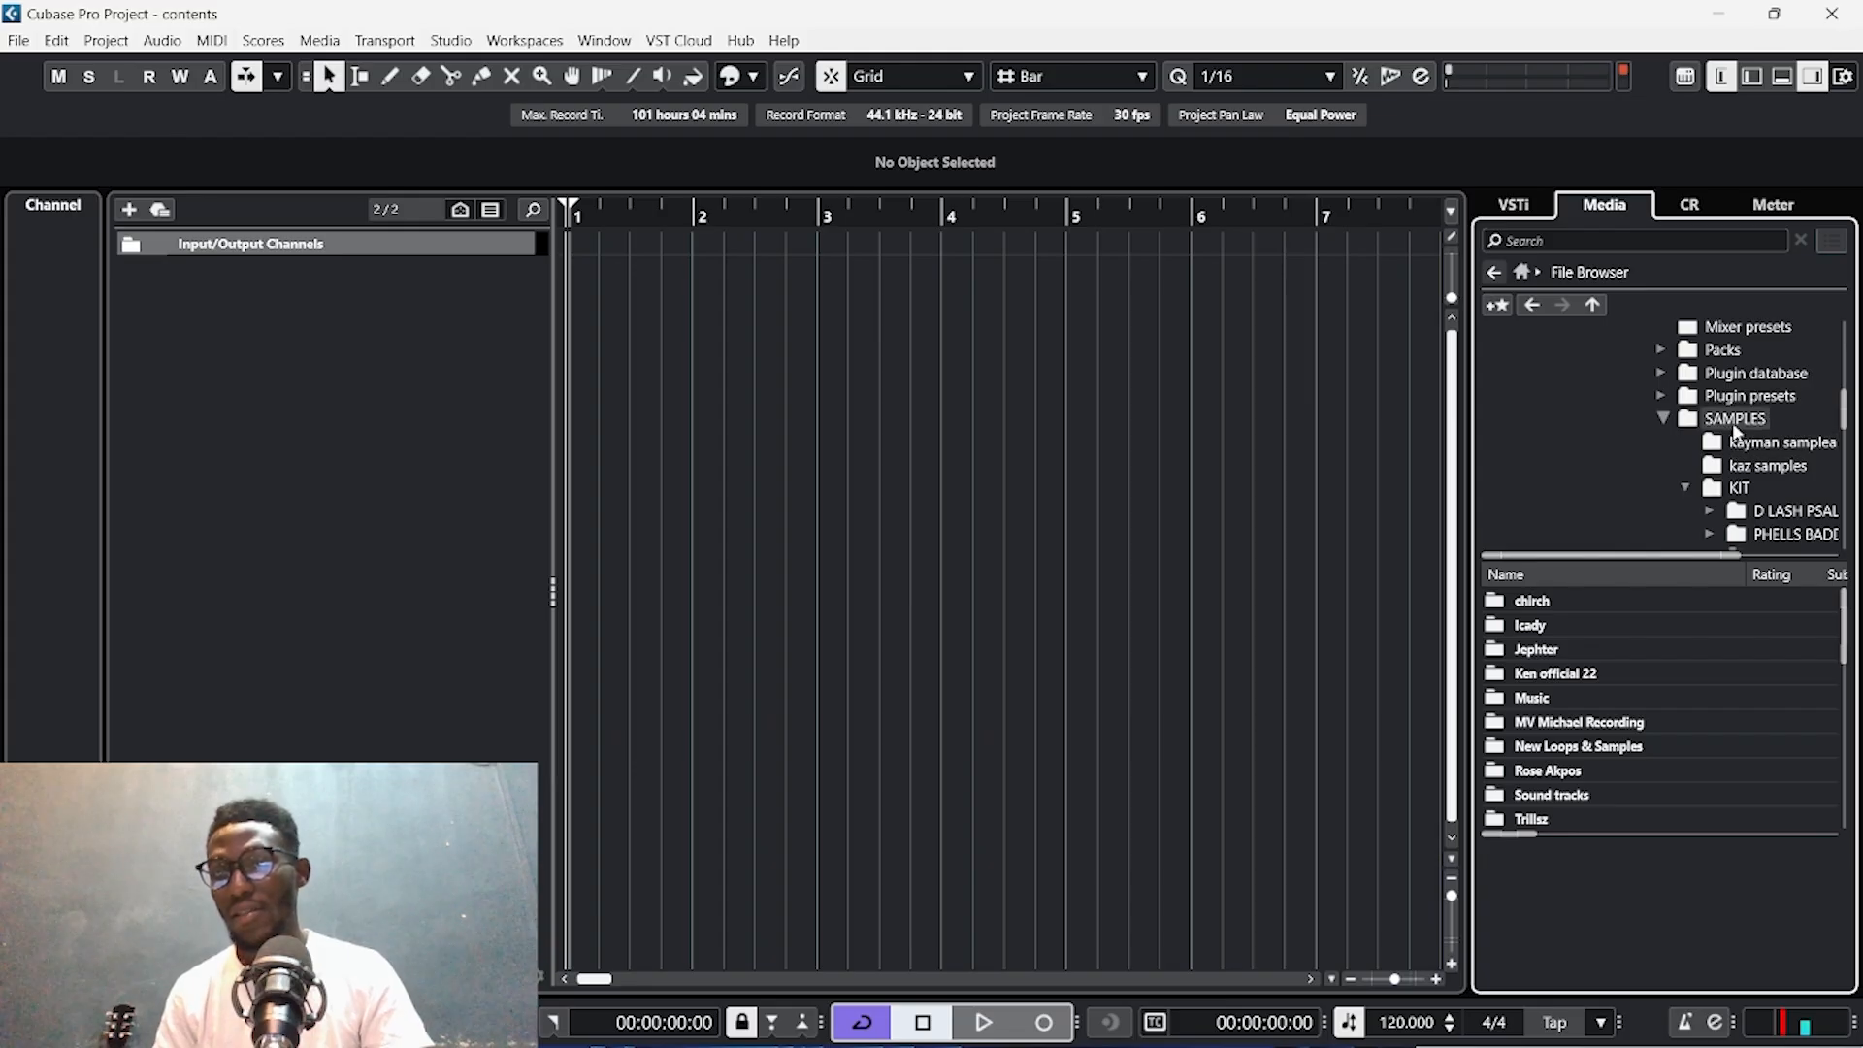
left_click(1734, 423)
left_click(1744, 449)
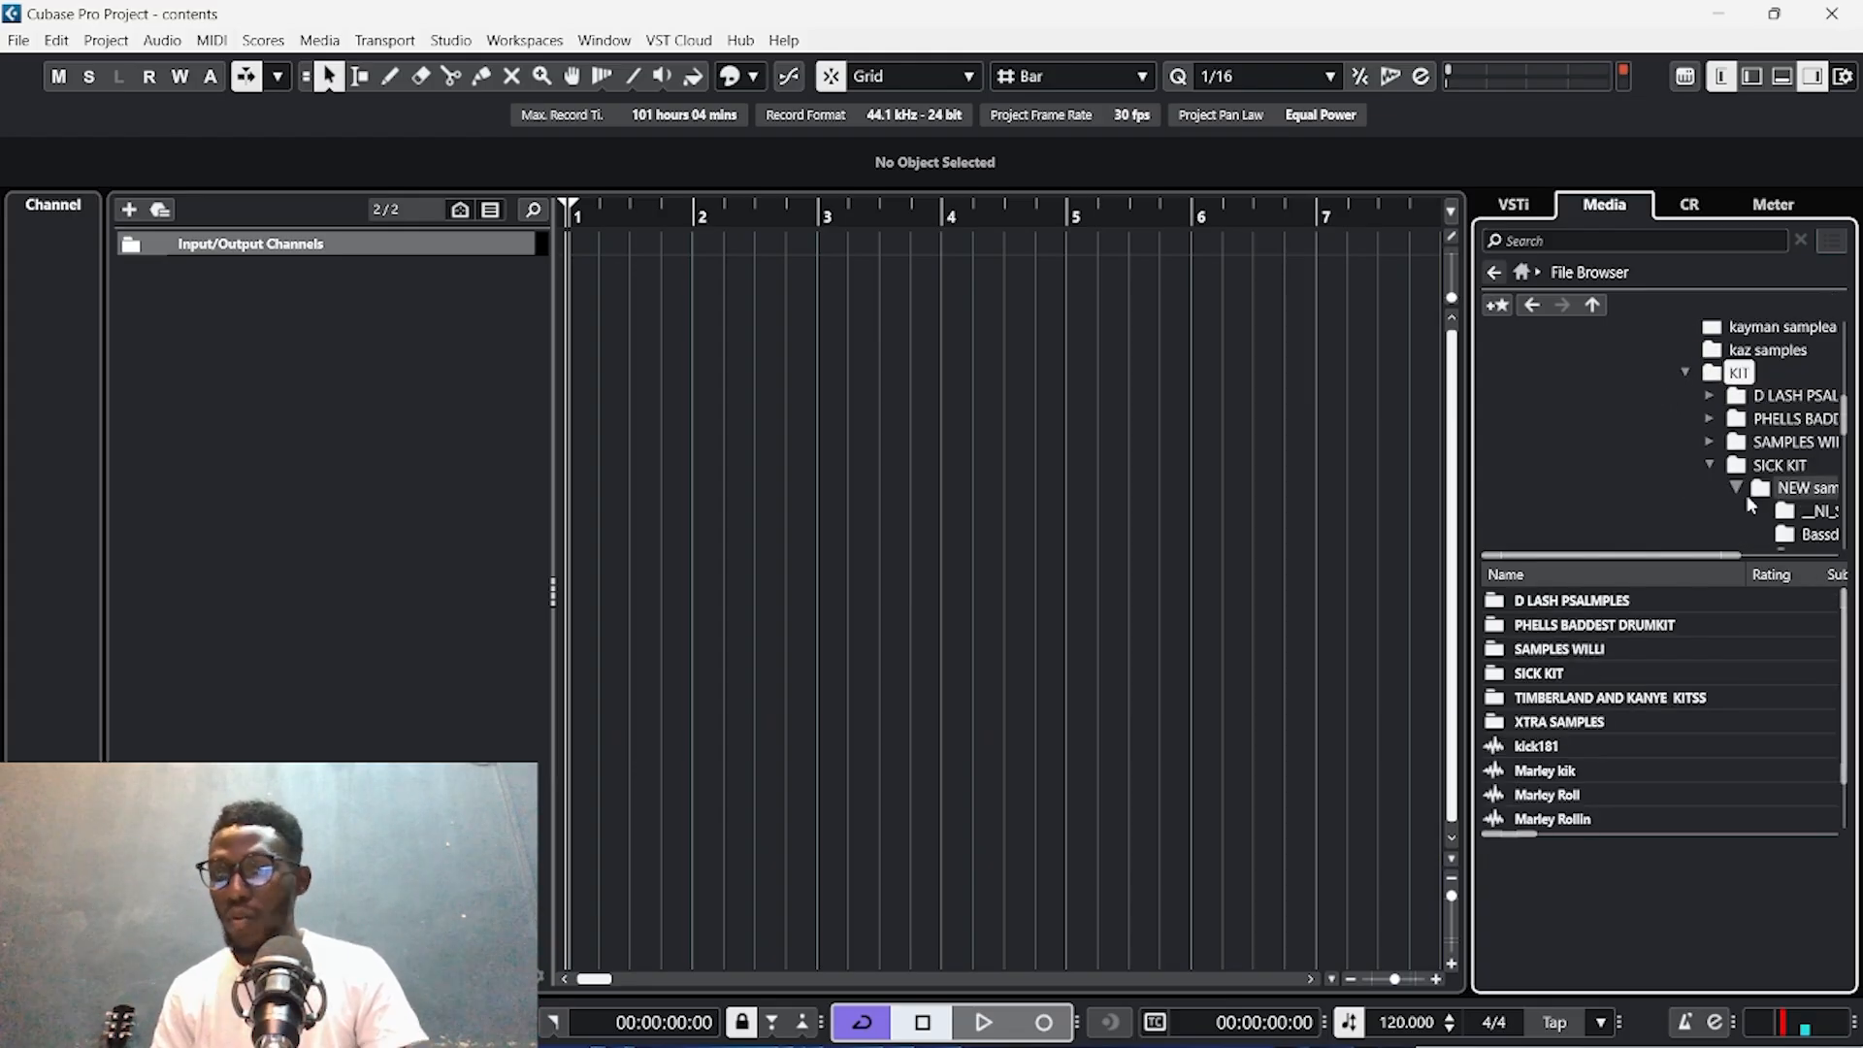
Audition the kick181 and Marley kik samples and import Marley kik at bar 1 on a new audio track.
left_click(1534, 748)
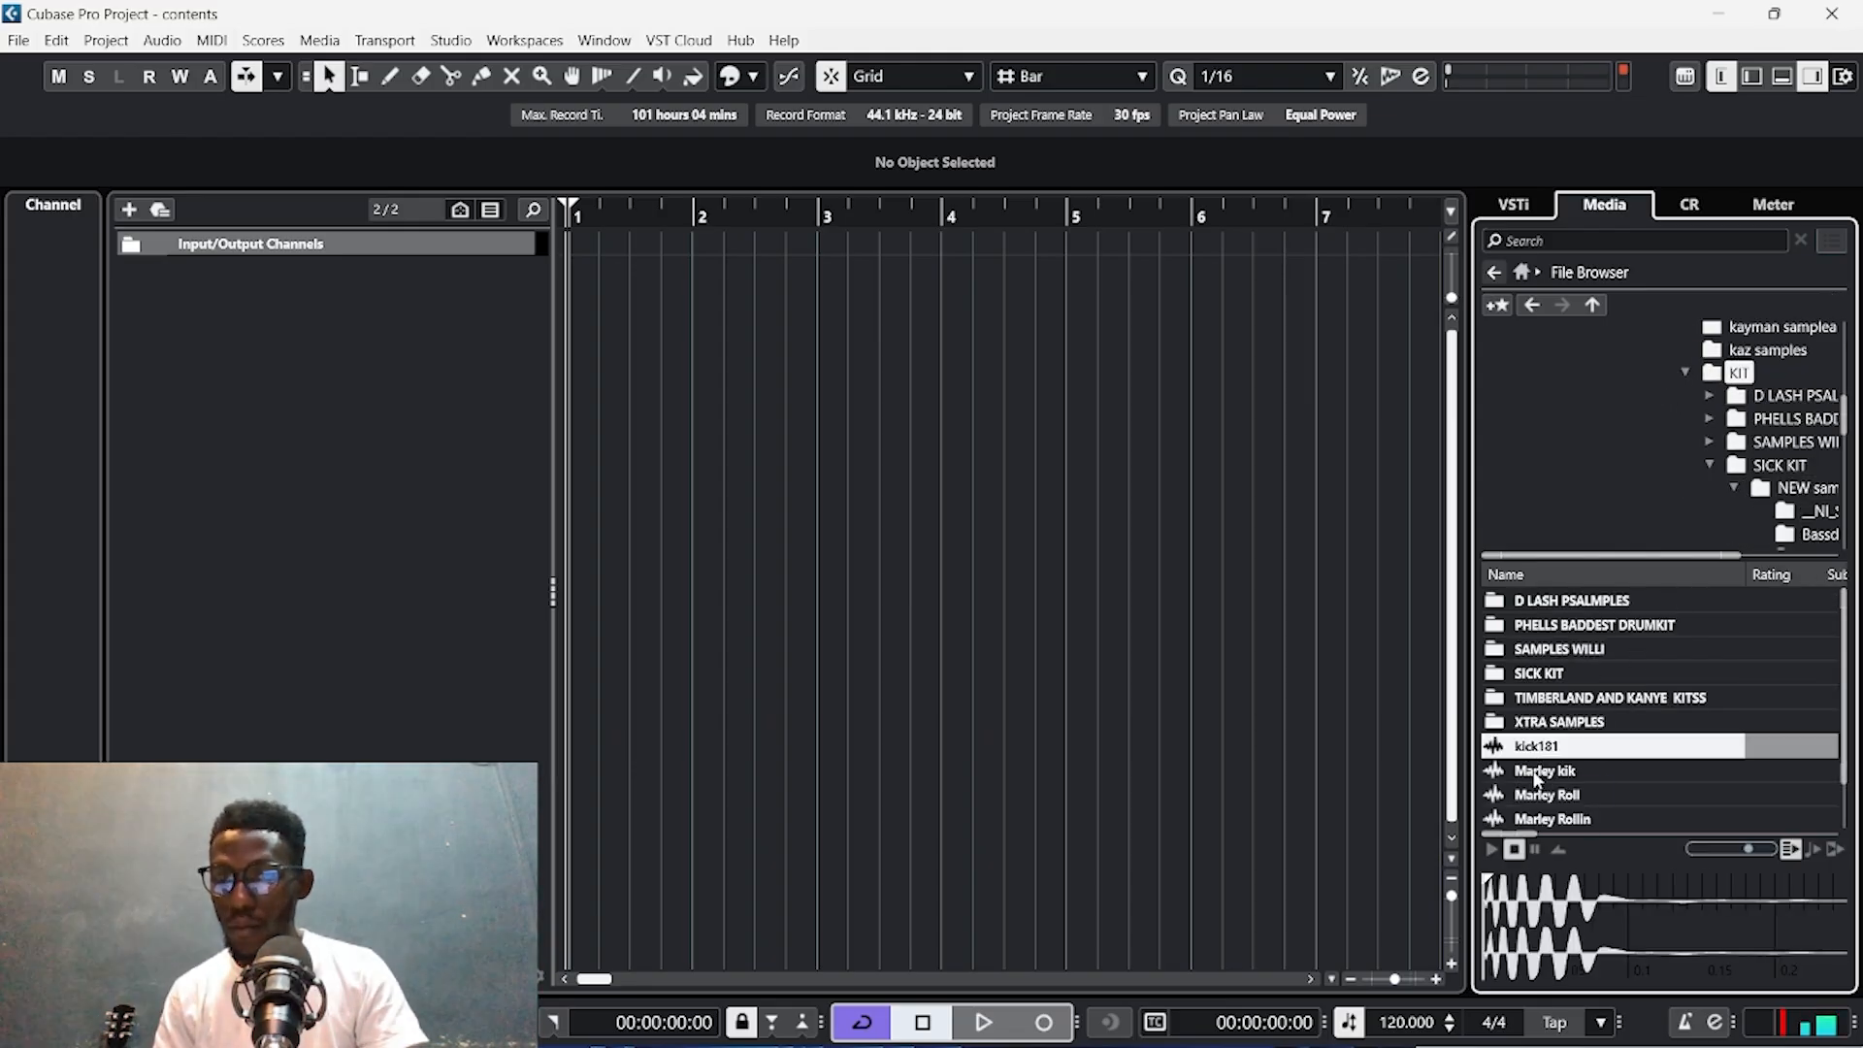
left_click(1534, 771)
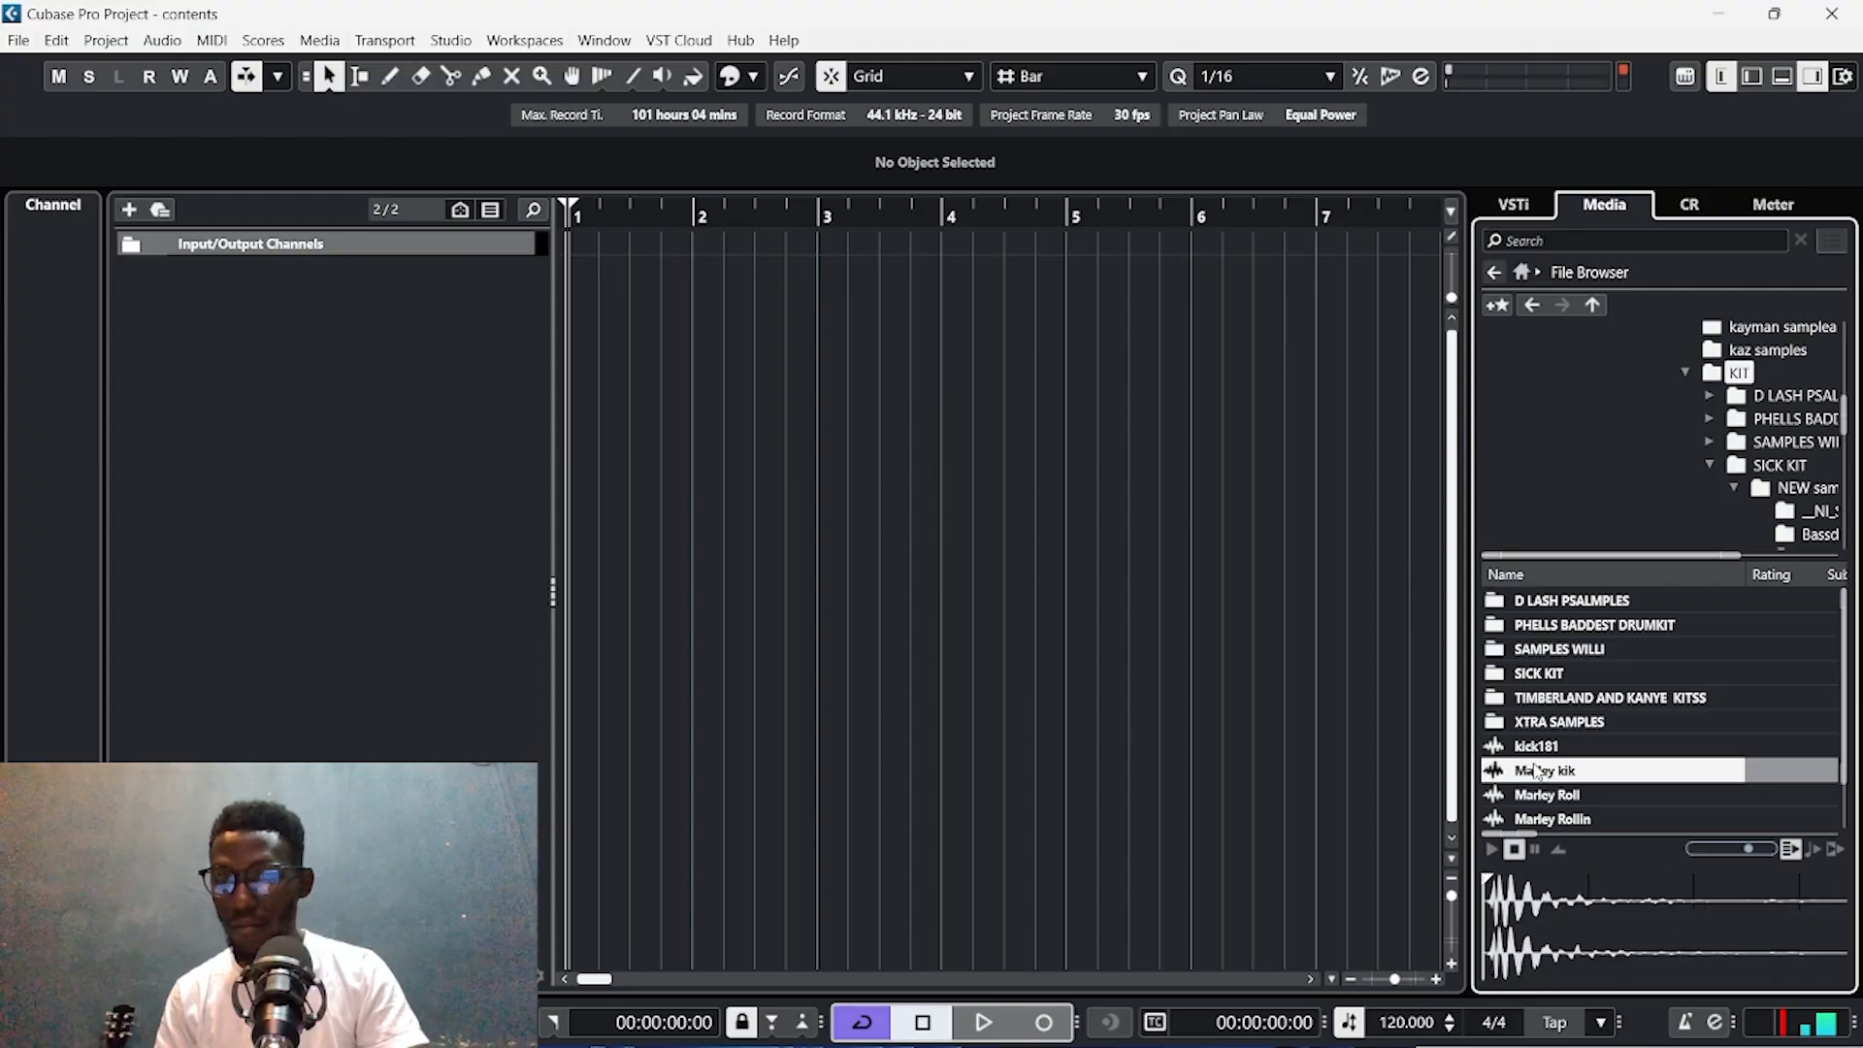
left_click_drag(1535, 770, 611, 306)
Search the samples for "snare", audition a few, and import HOTSNARE at bar 1 on a new track with project-folder copy.
type("snare")
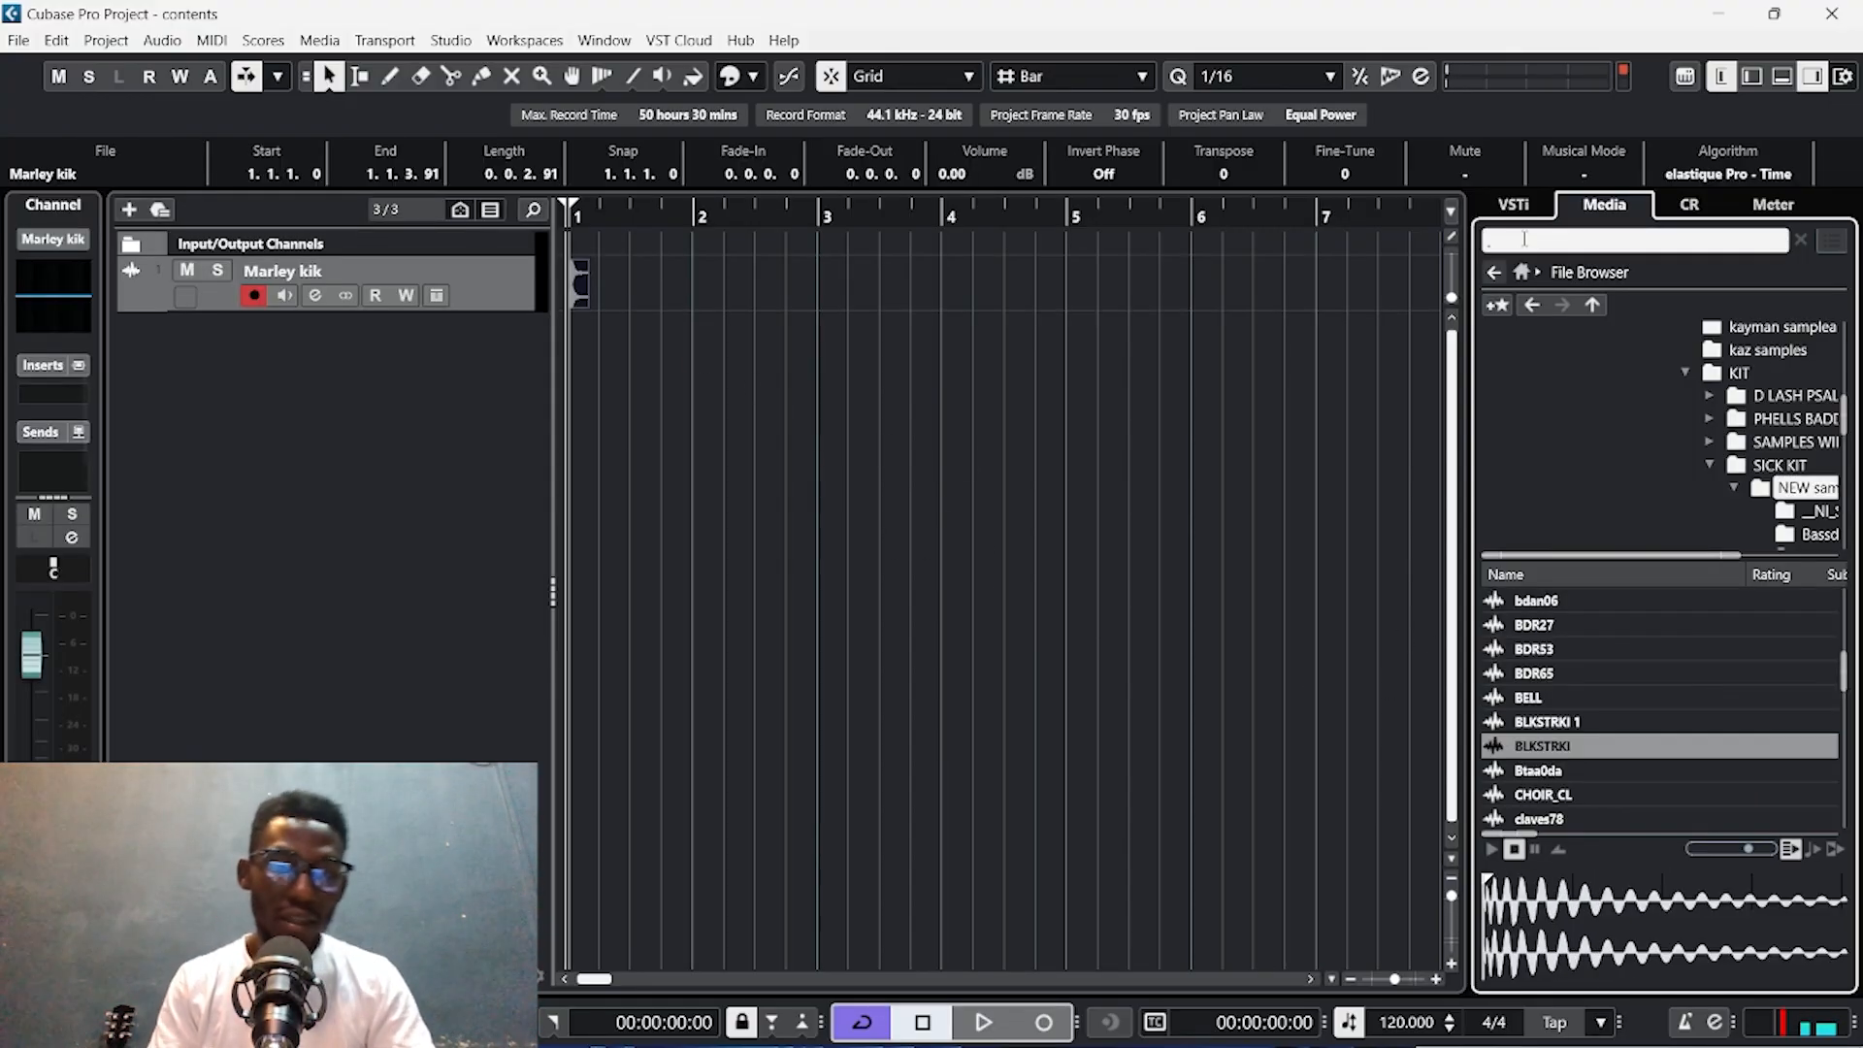
left_click(1549, 699)
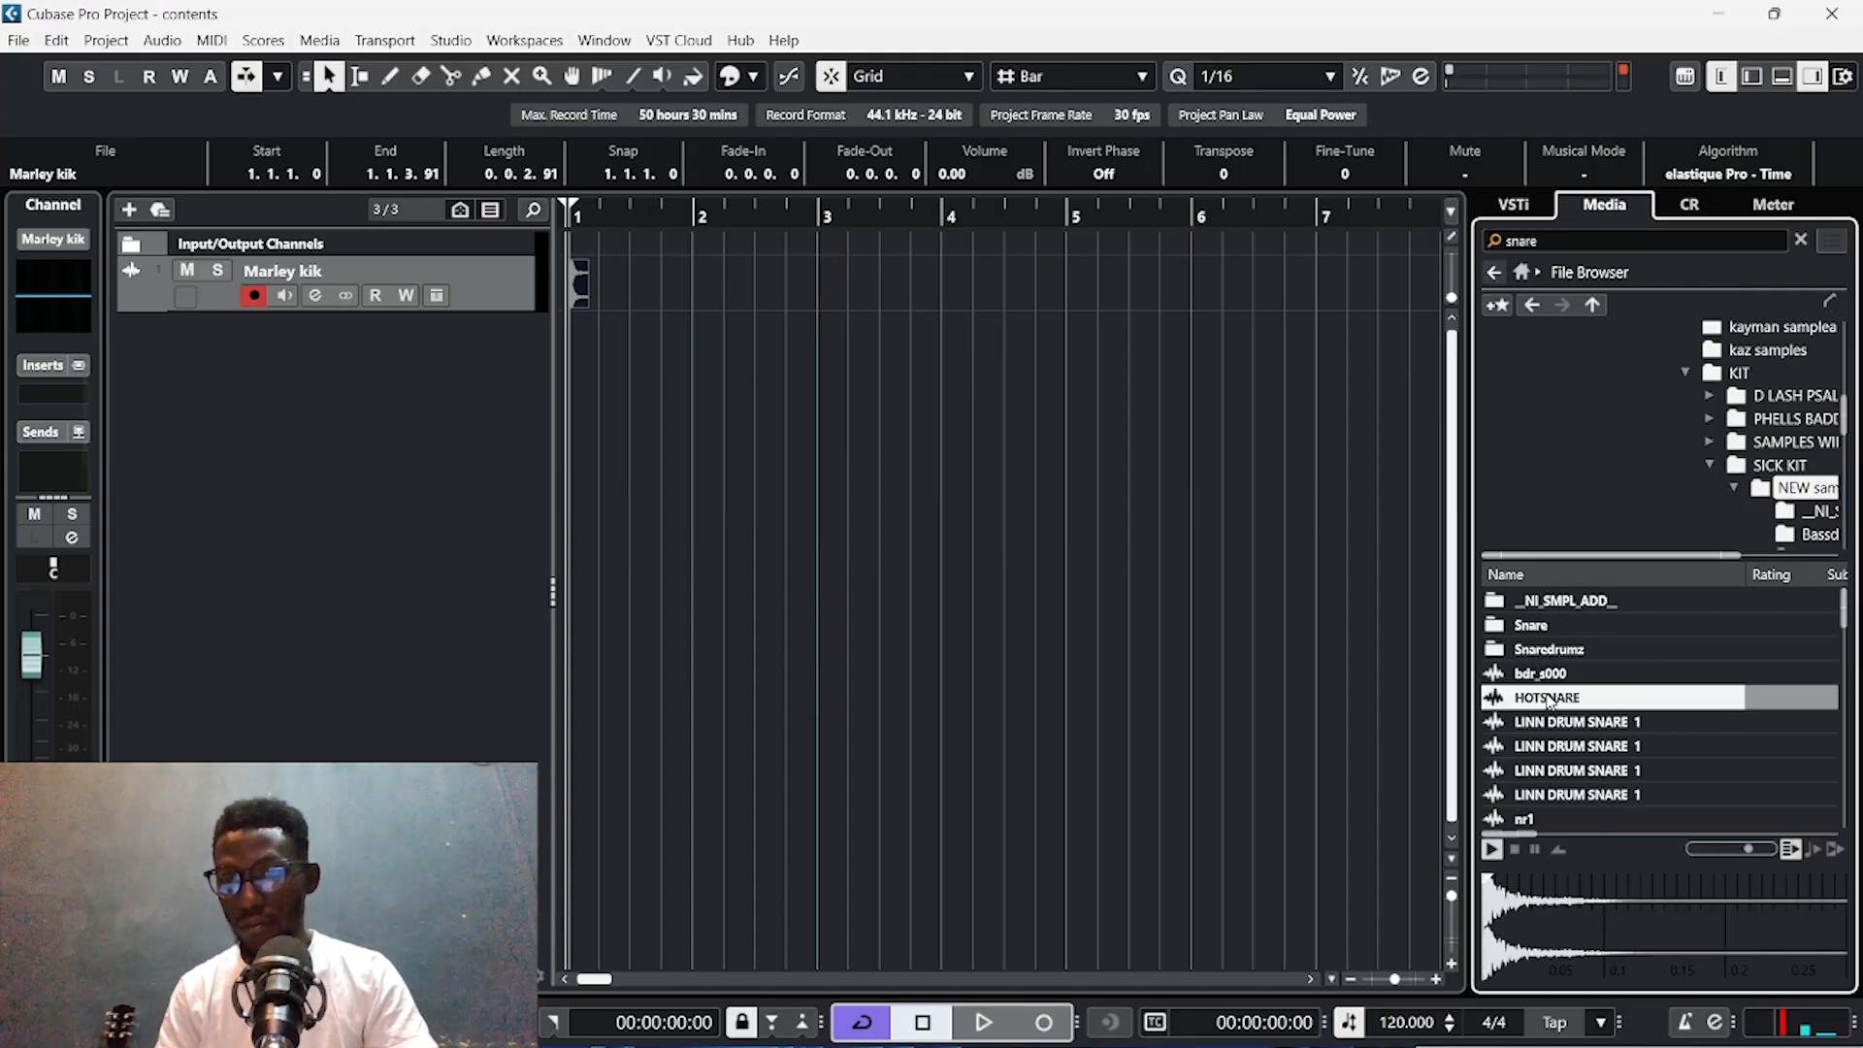
left_click(1552, 723)
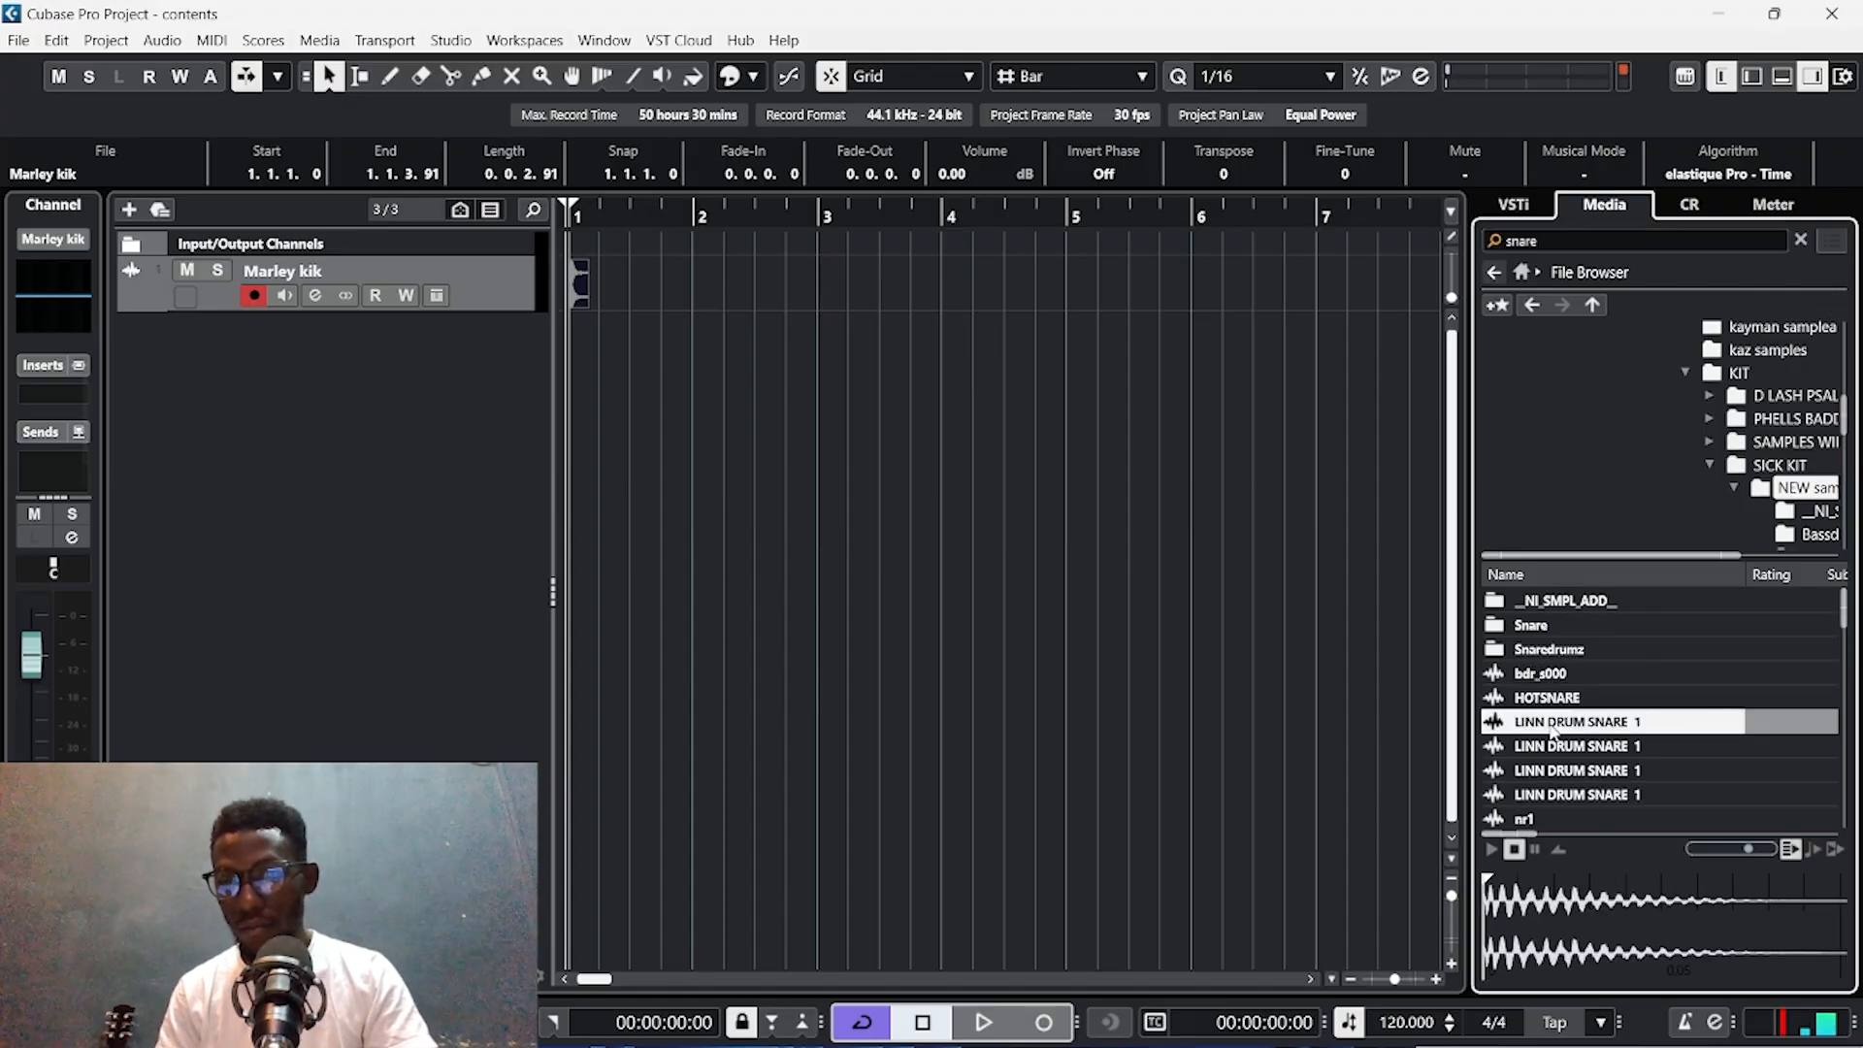
key("Up")
left_click_drag(1543, 703, 580, 329)
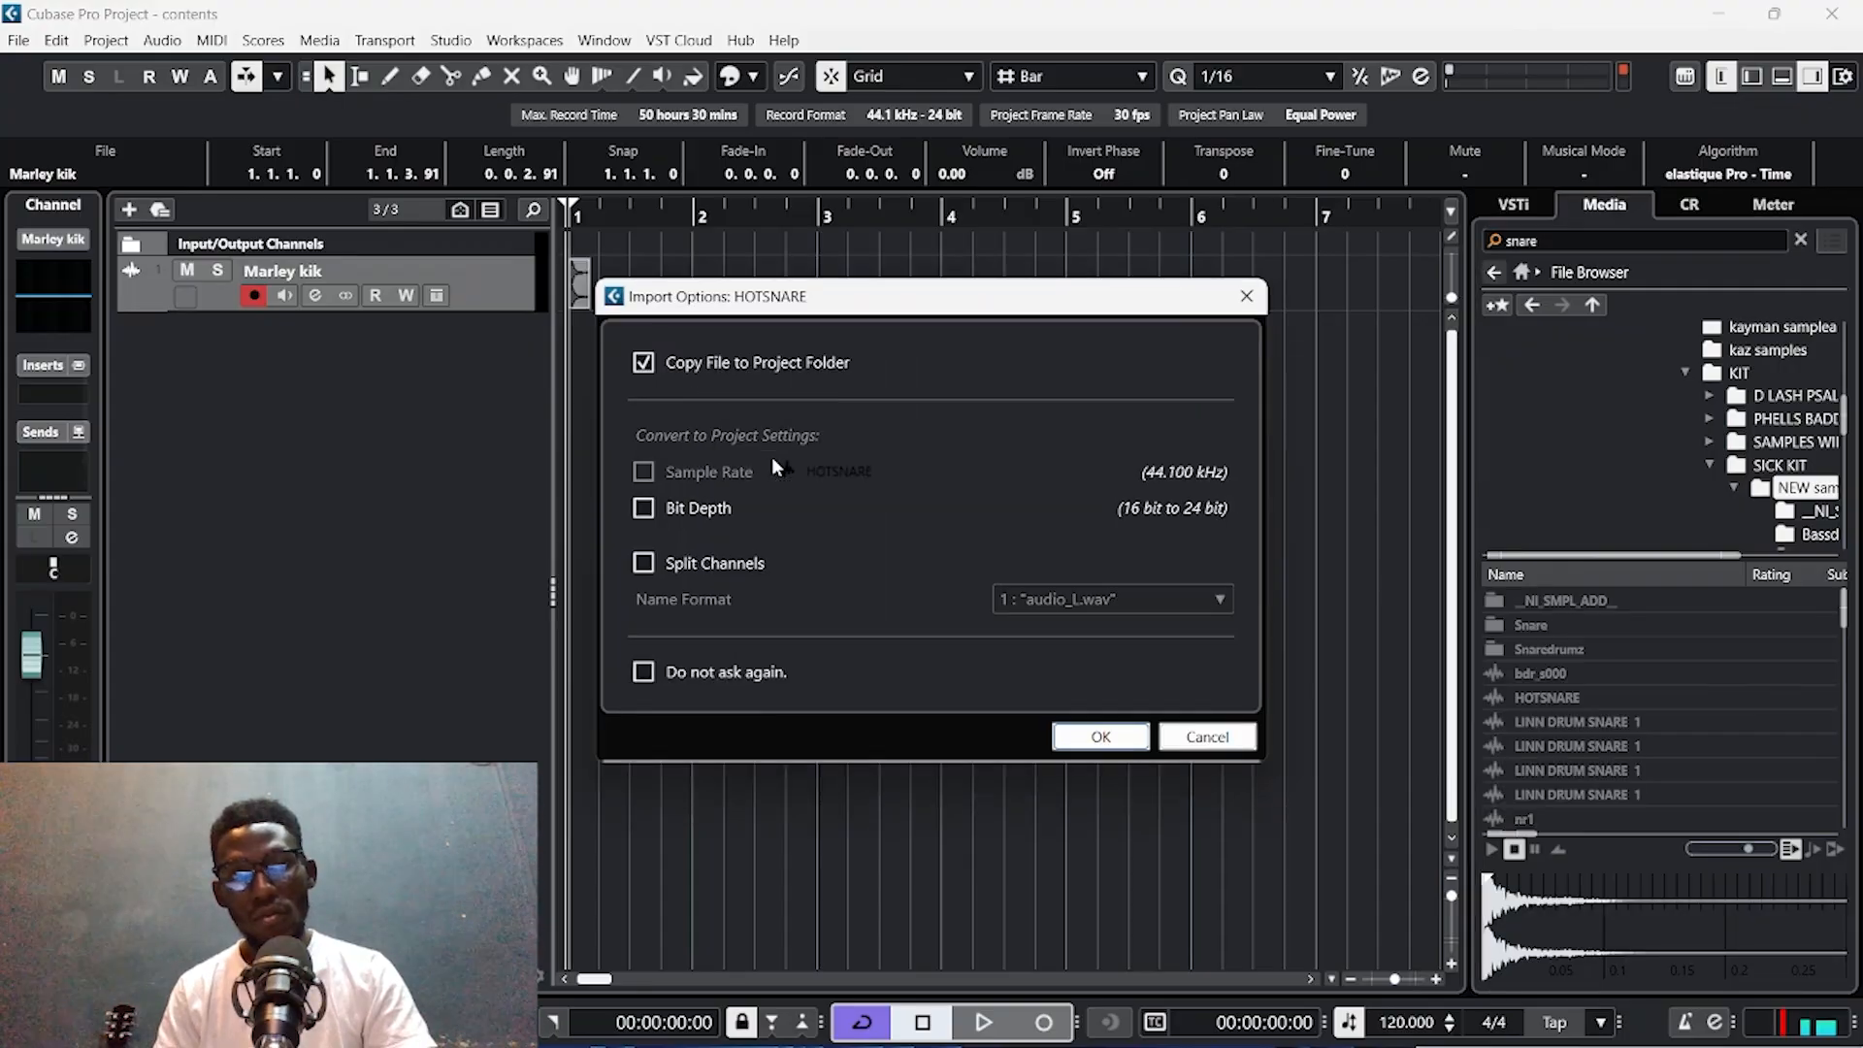
left_click(1124, 735)
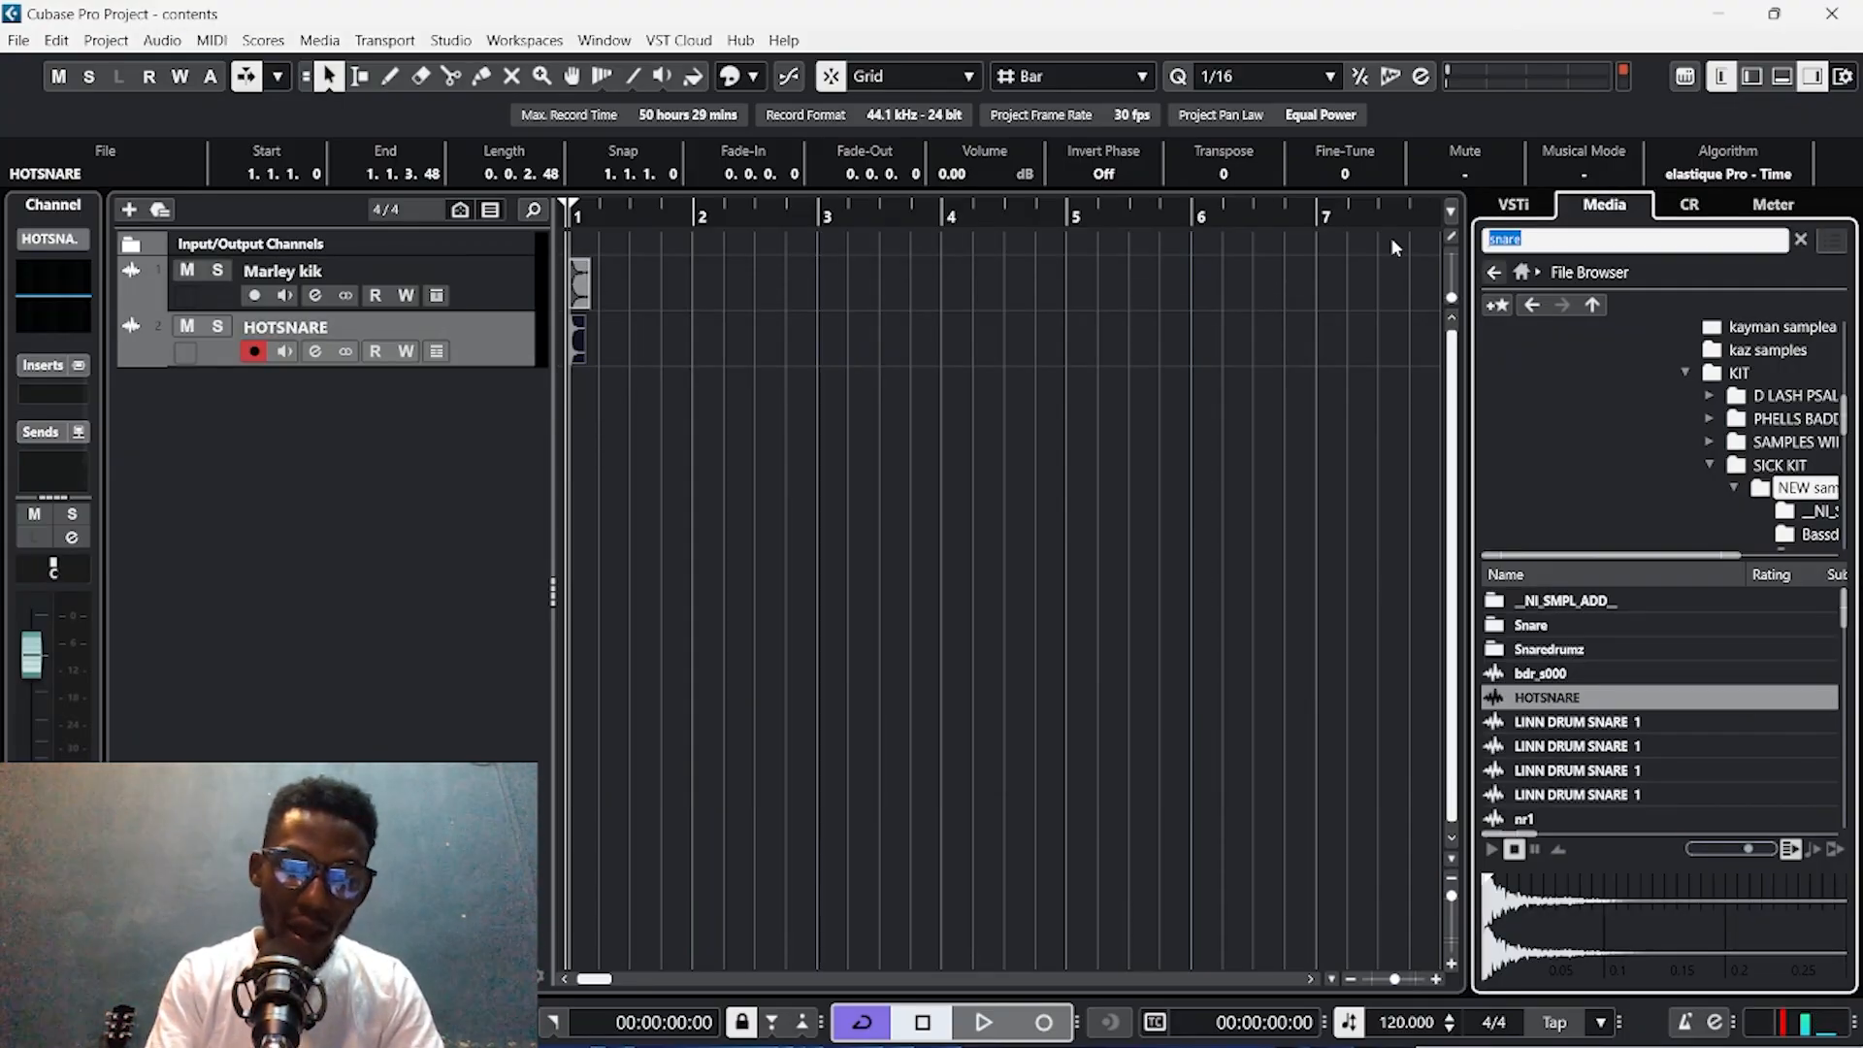
Search the samples for "hi hat", audition the hi-hats, and import dde hihat 1 at bar 1 below the HOTSNARE track.
type("hi hat")
left_click(1554, 606)
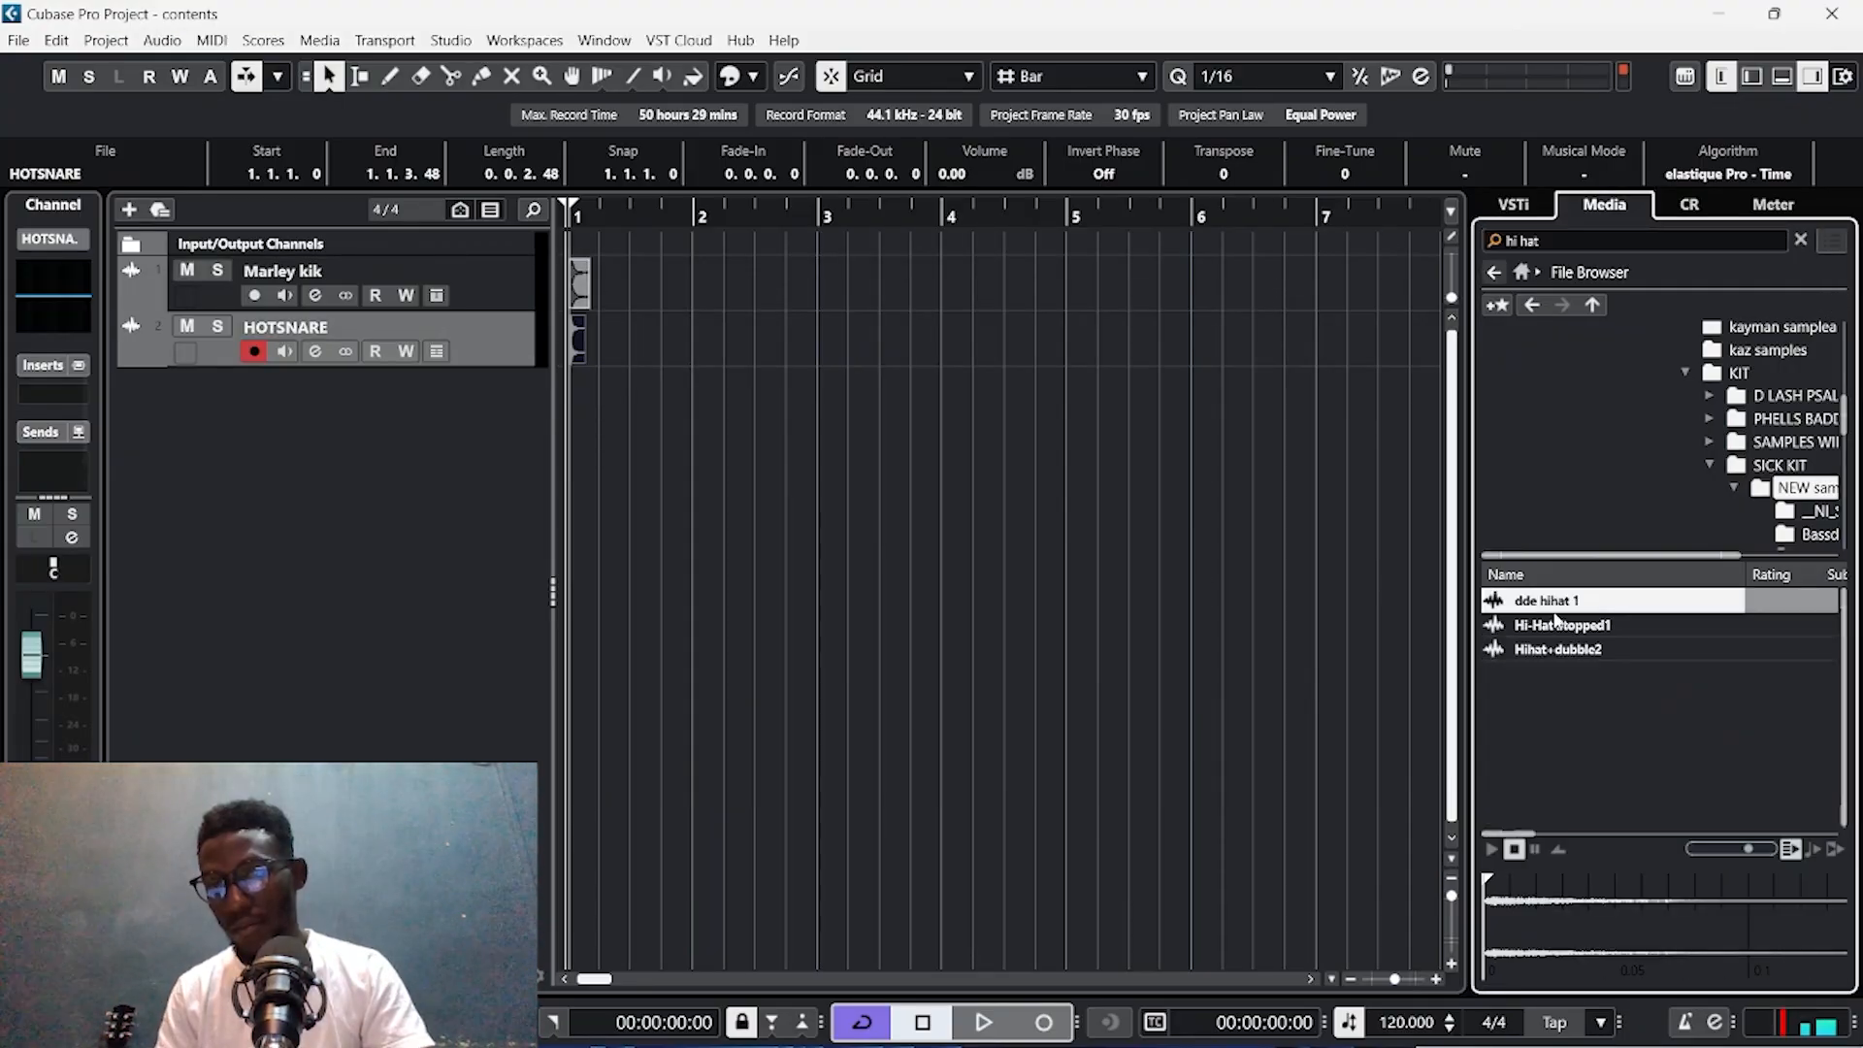
key("Down")
key("Down")
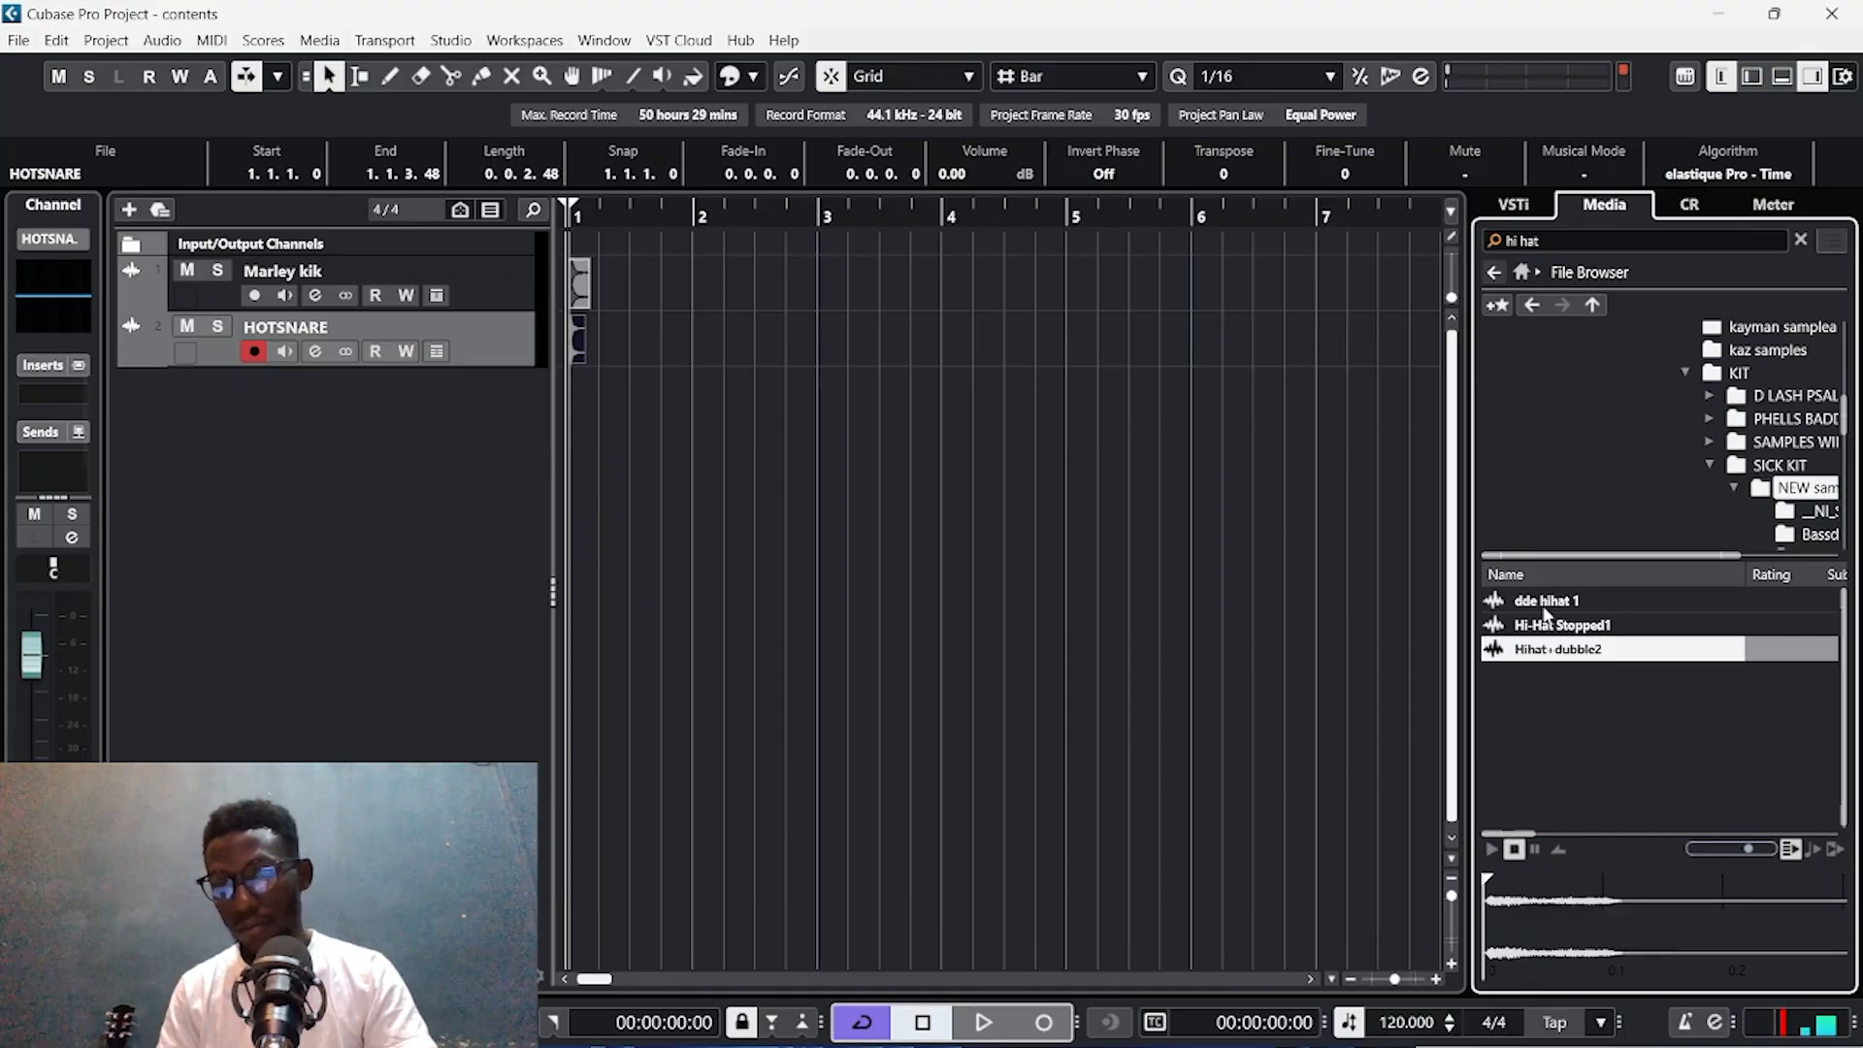
left_click(1547, 606)
left_click_drag(1547, 605, 641, 377)
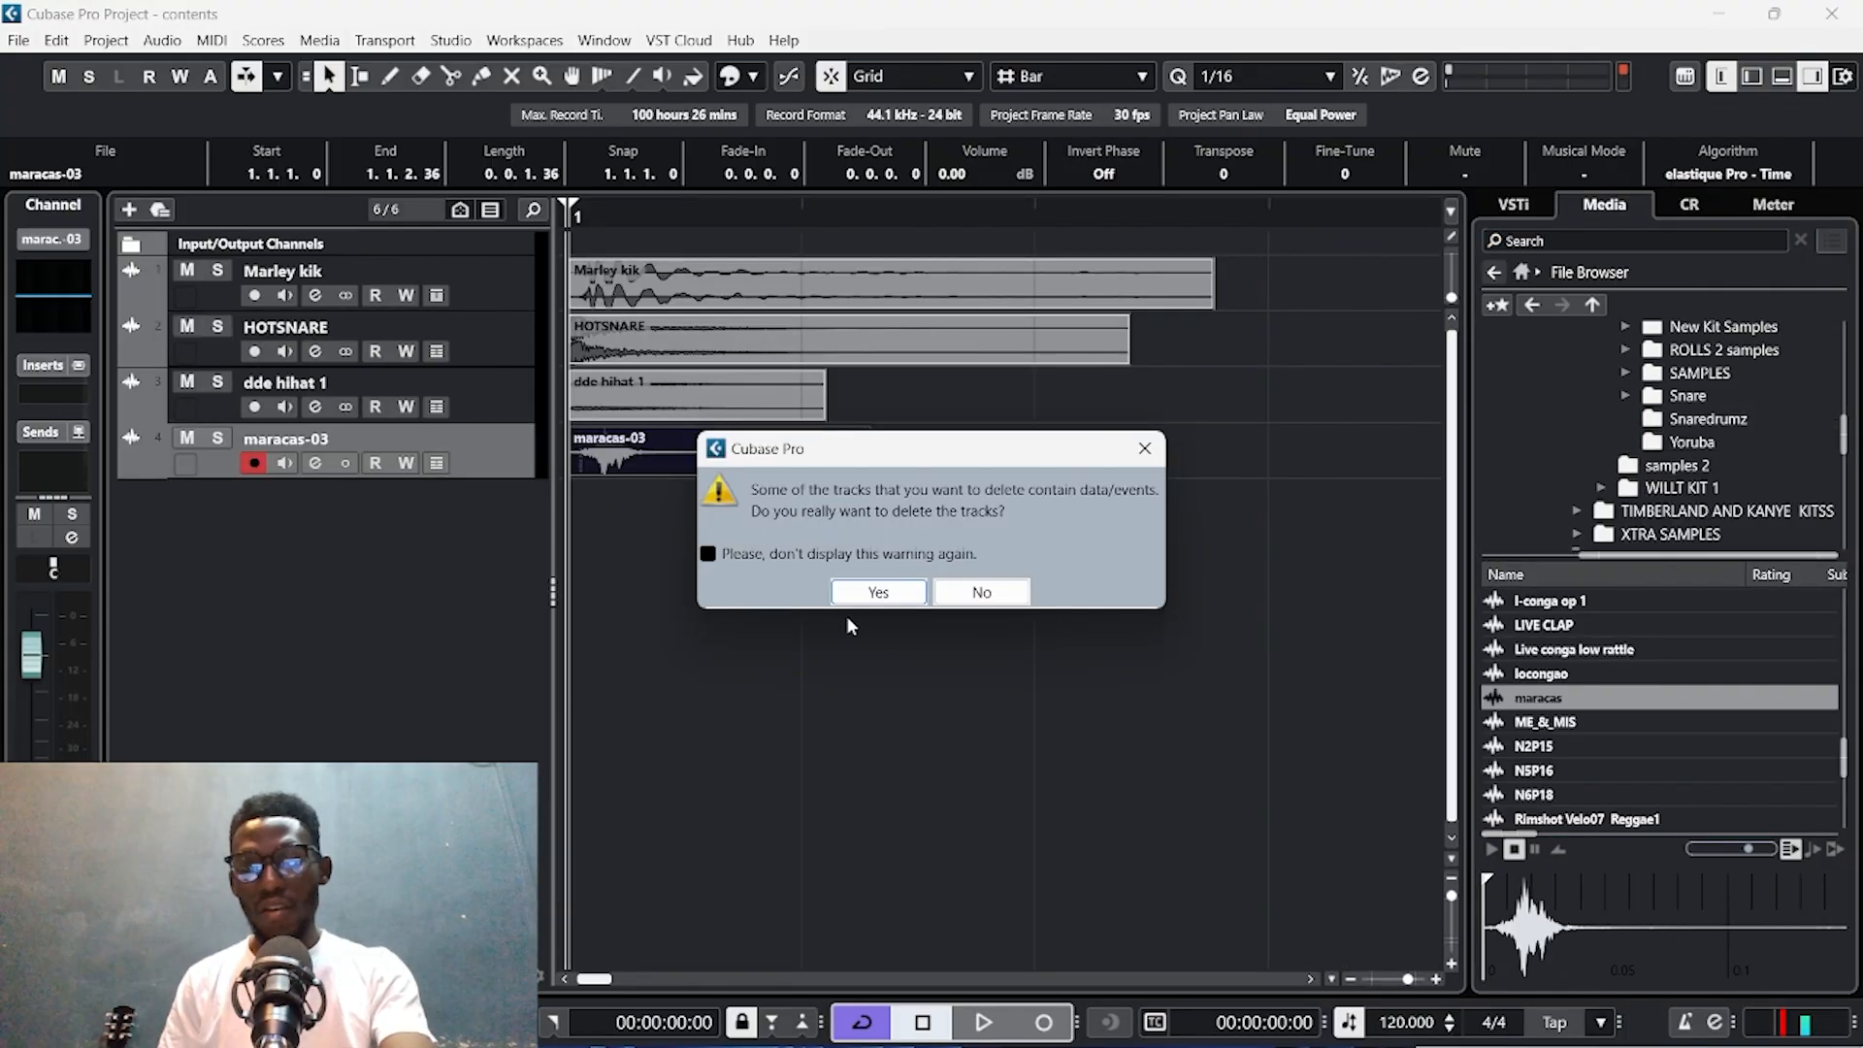
Delete the maracas-03 track and raise the dde hihat 1 event's volume to about 9.03 dB.
left_click(878, 592)
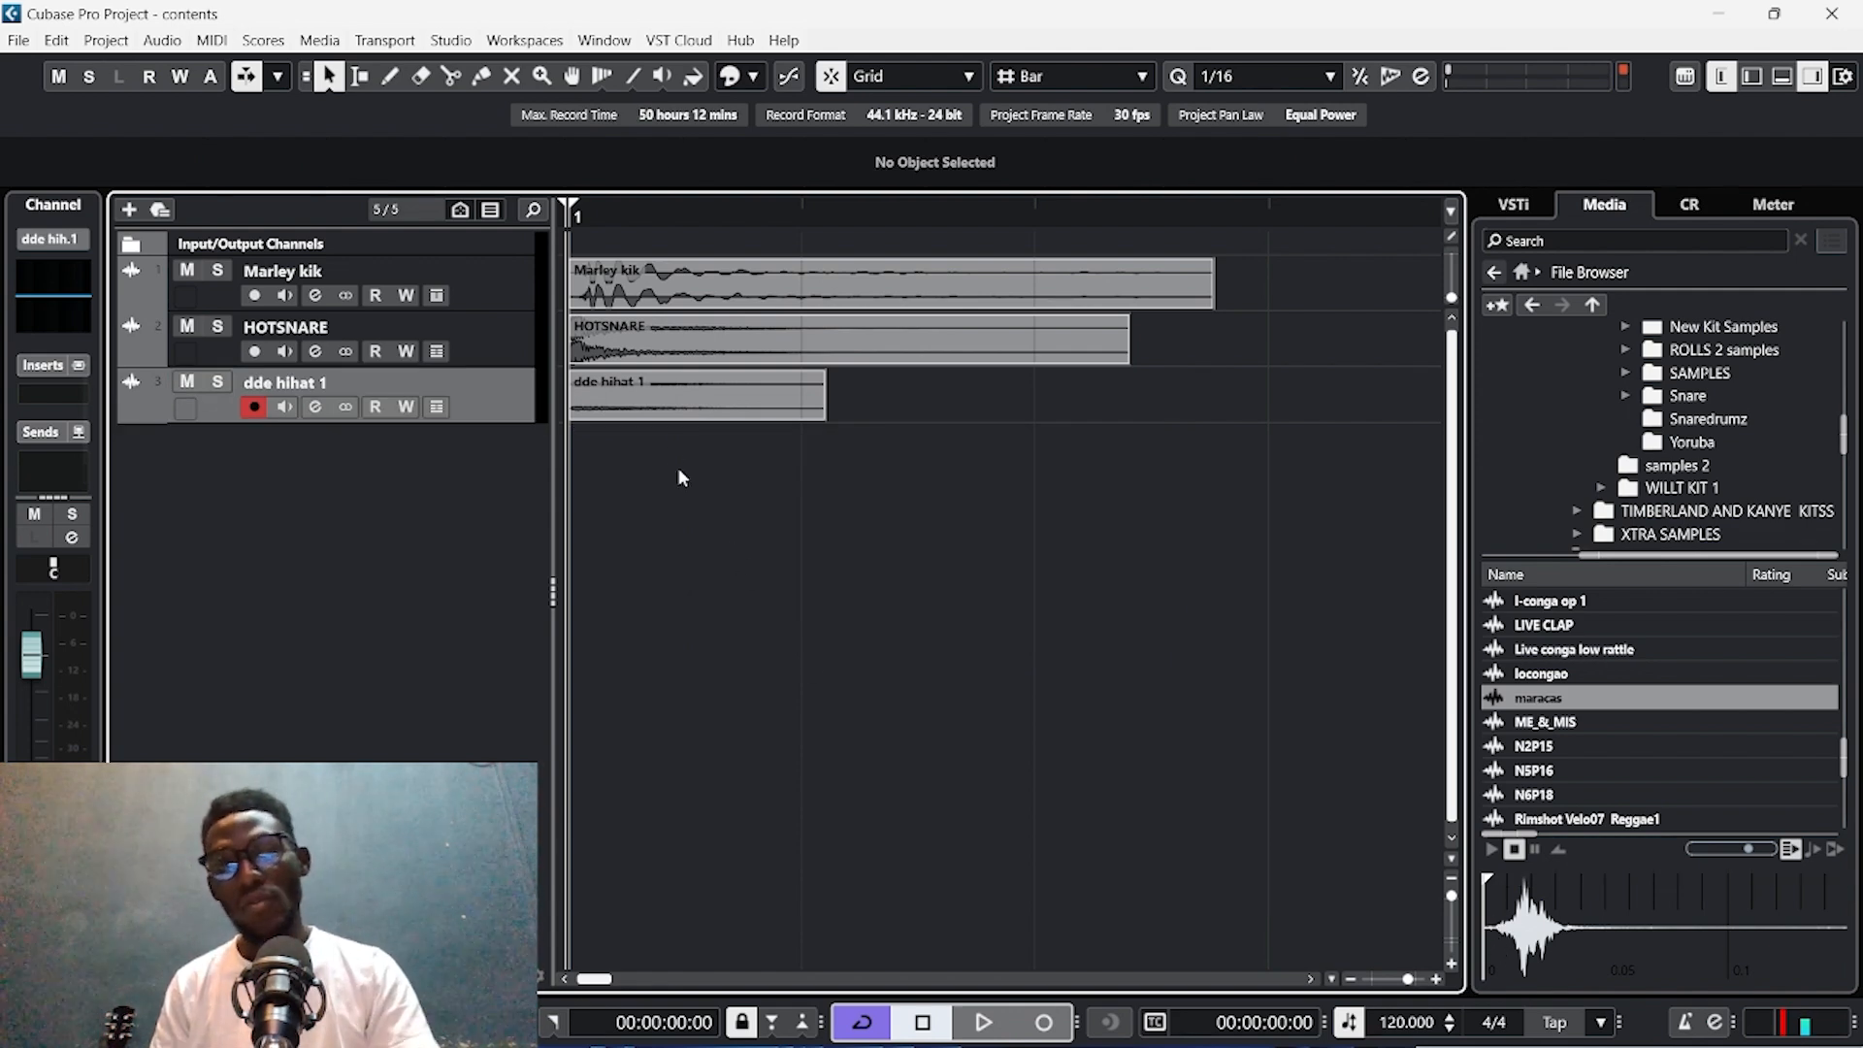
left_click(677, 384)
left_click_drag(698, 375, 697, 287)
scroll(930, 421, "right", 5)
scroll(927, 419, "down", 6)
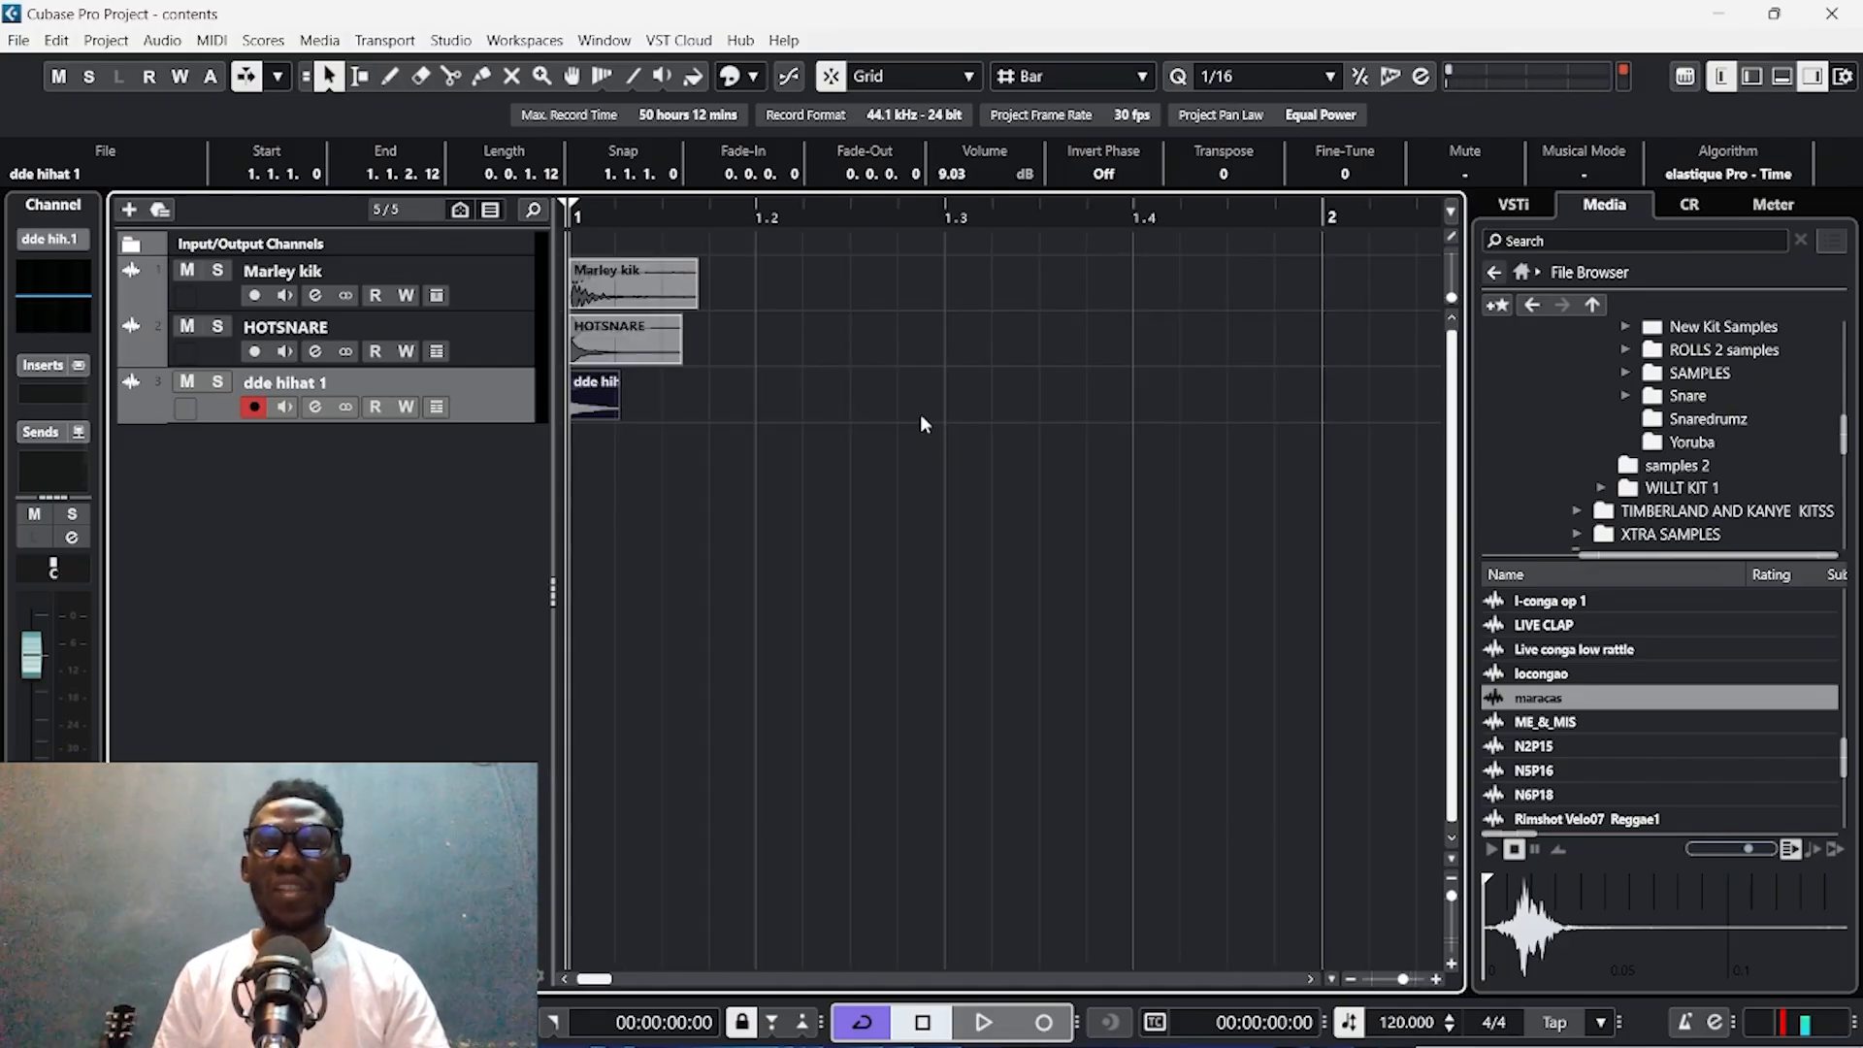
right_click(844, 221)
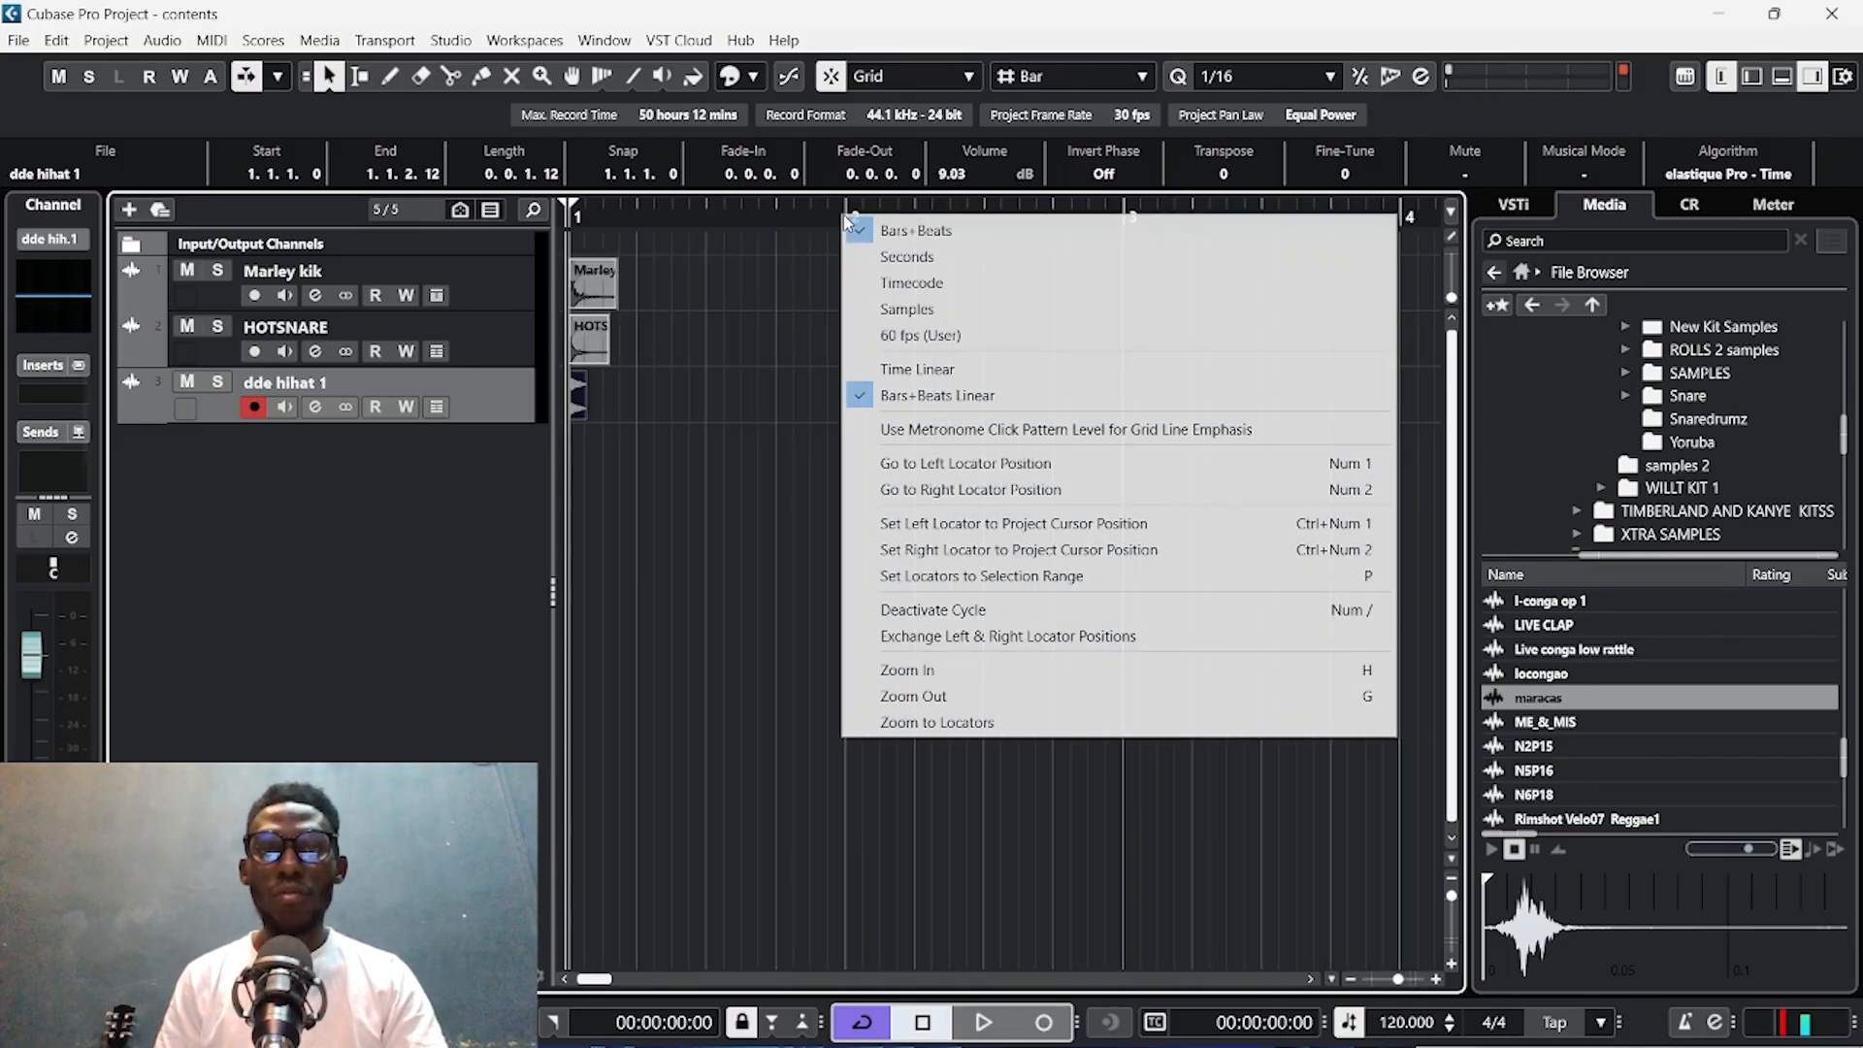
left_click(854, 229)
right_click(825, 215)
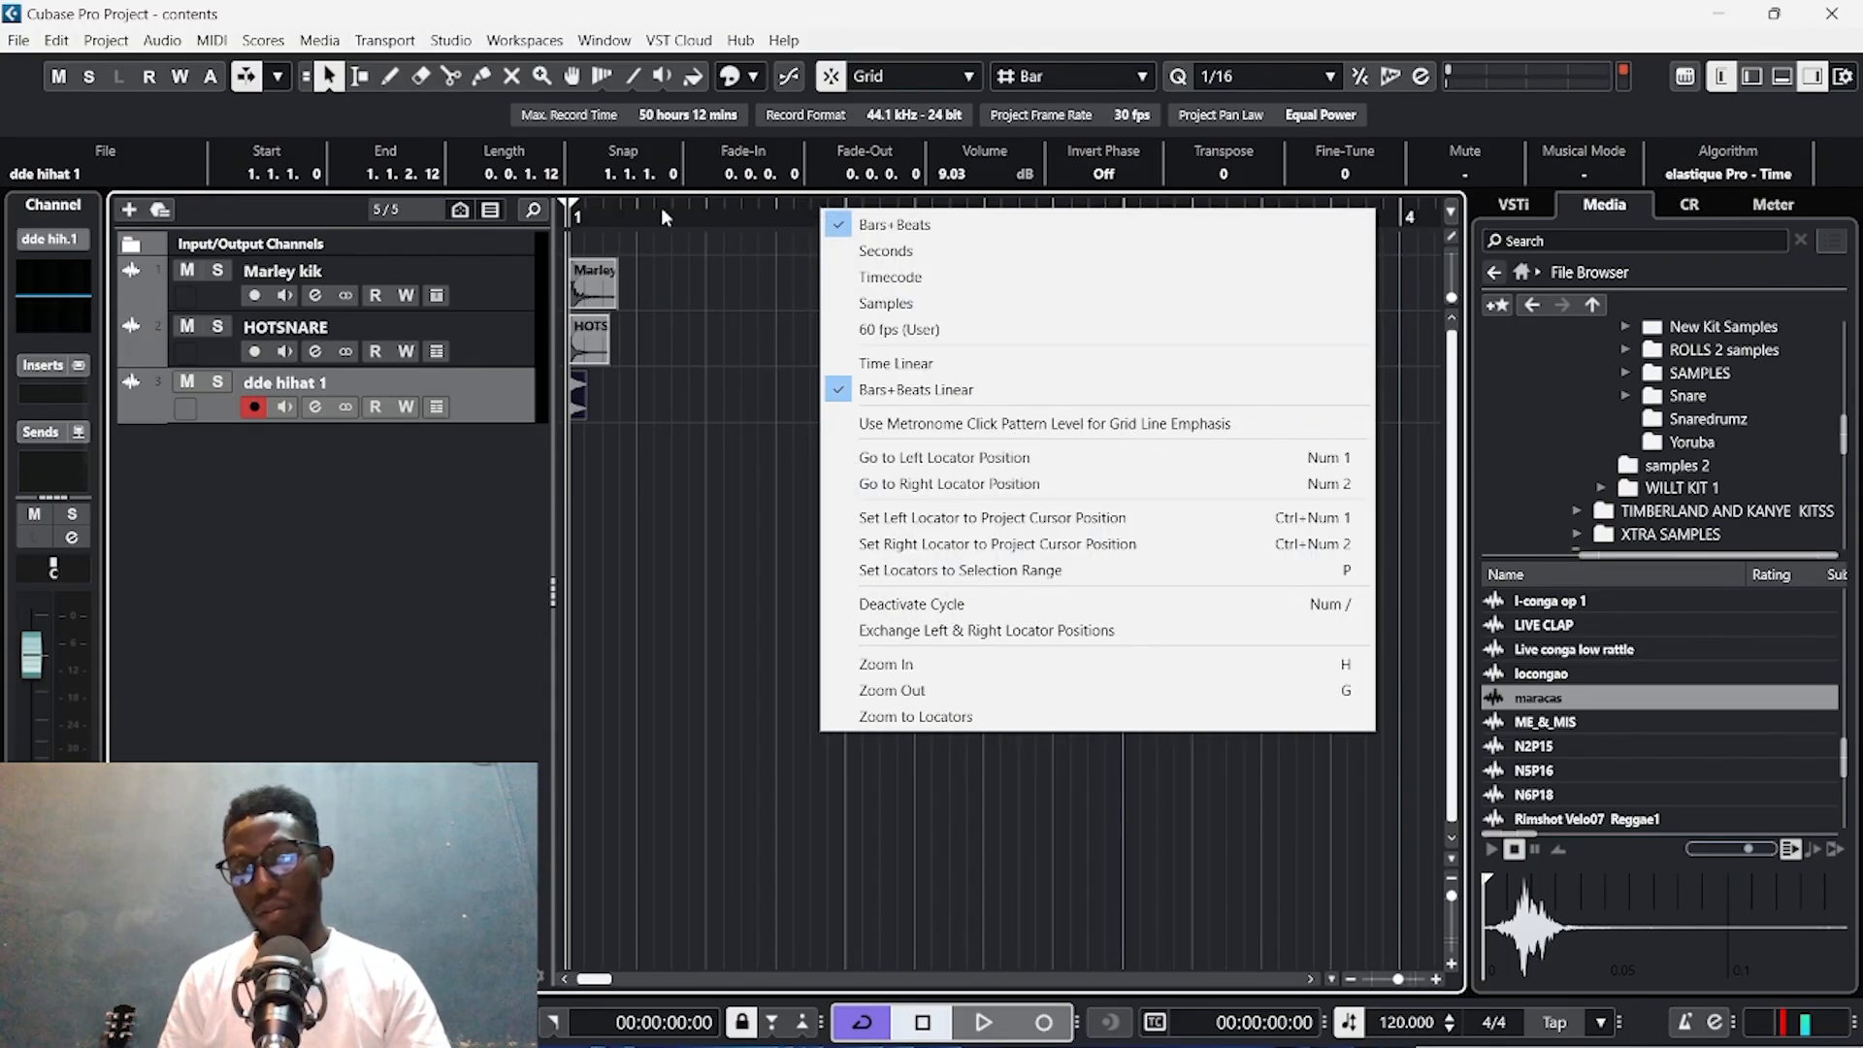
right_click(786, 218)
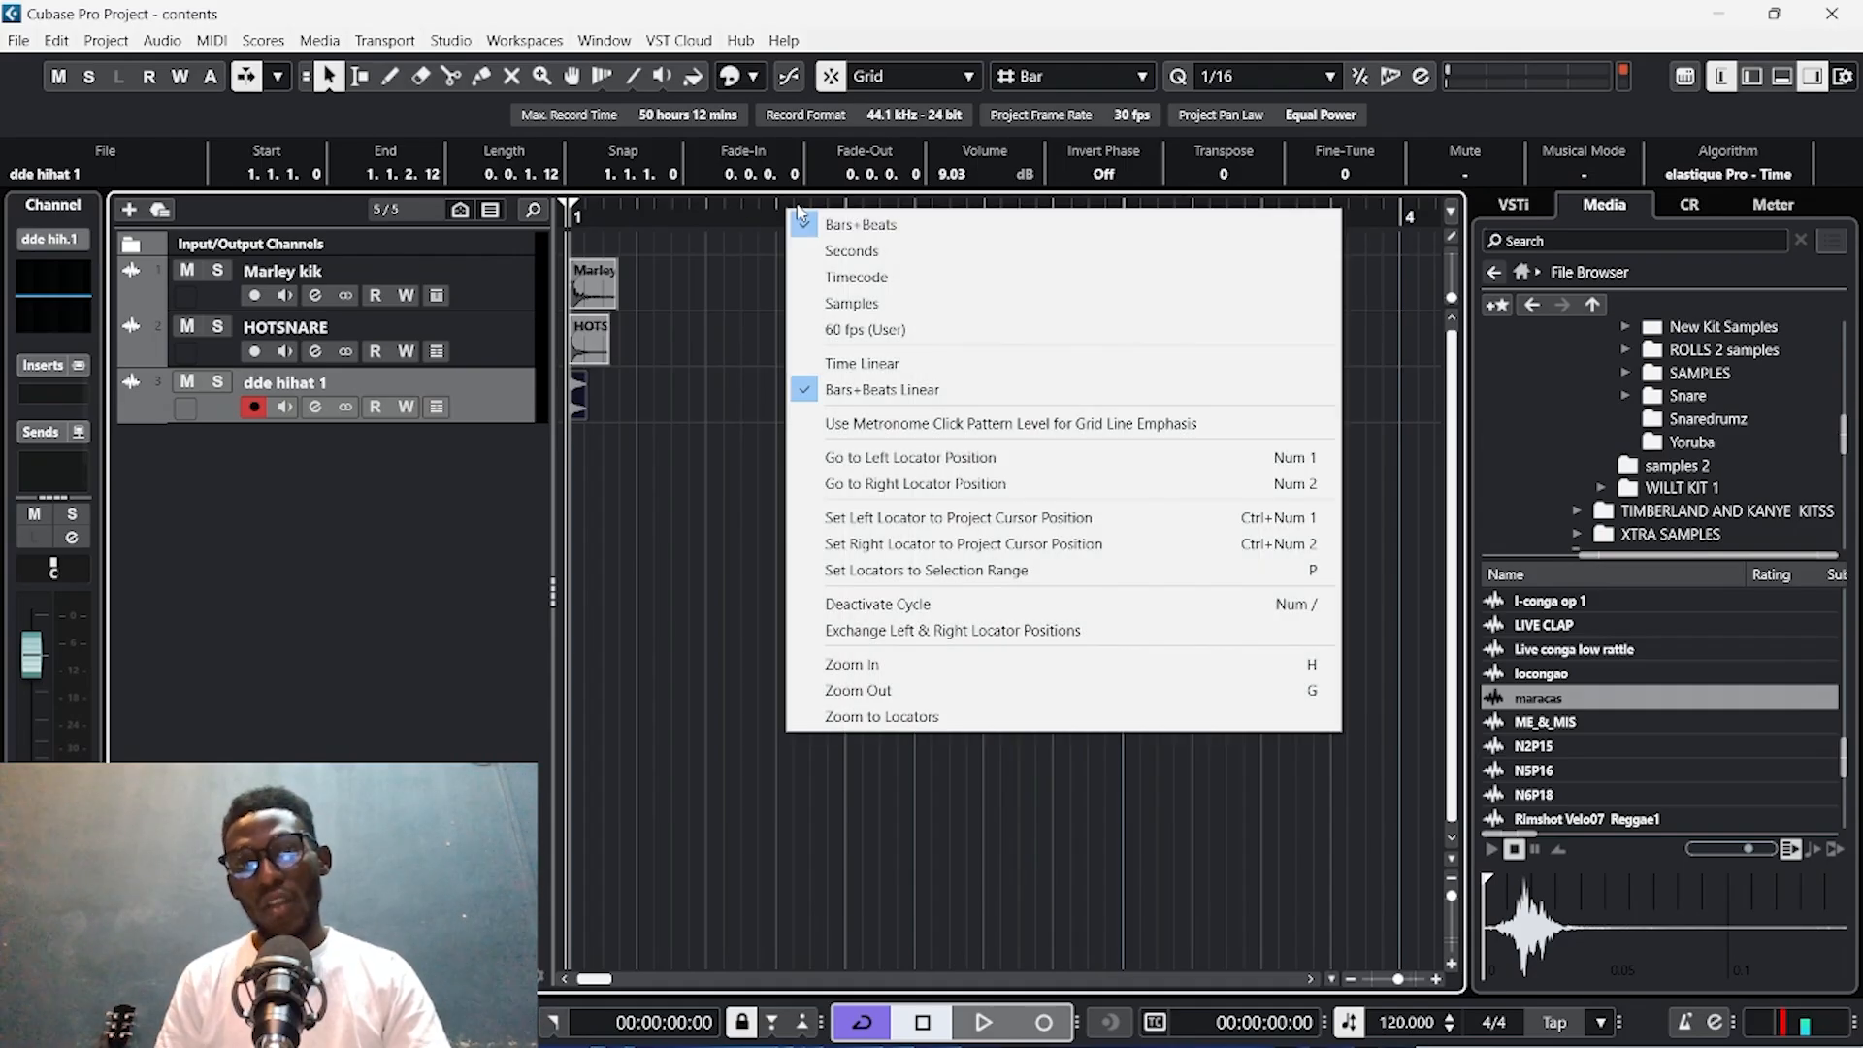
left_click(867, 231)
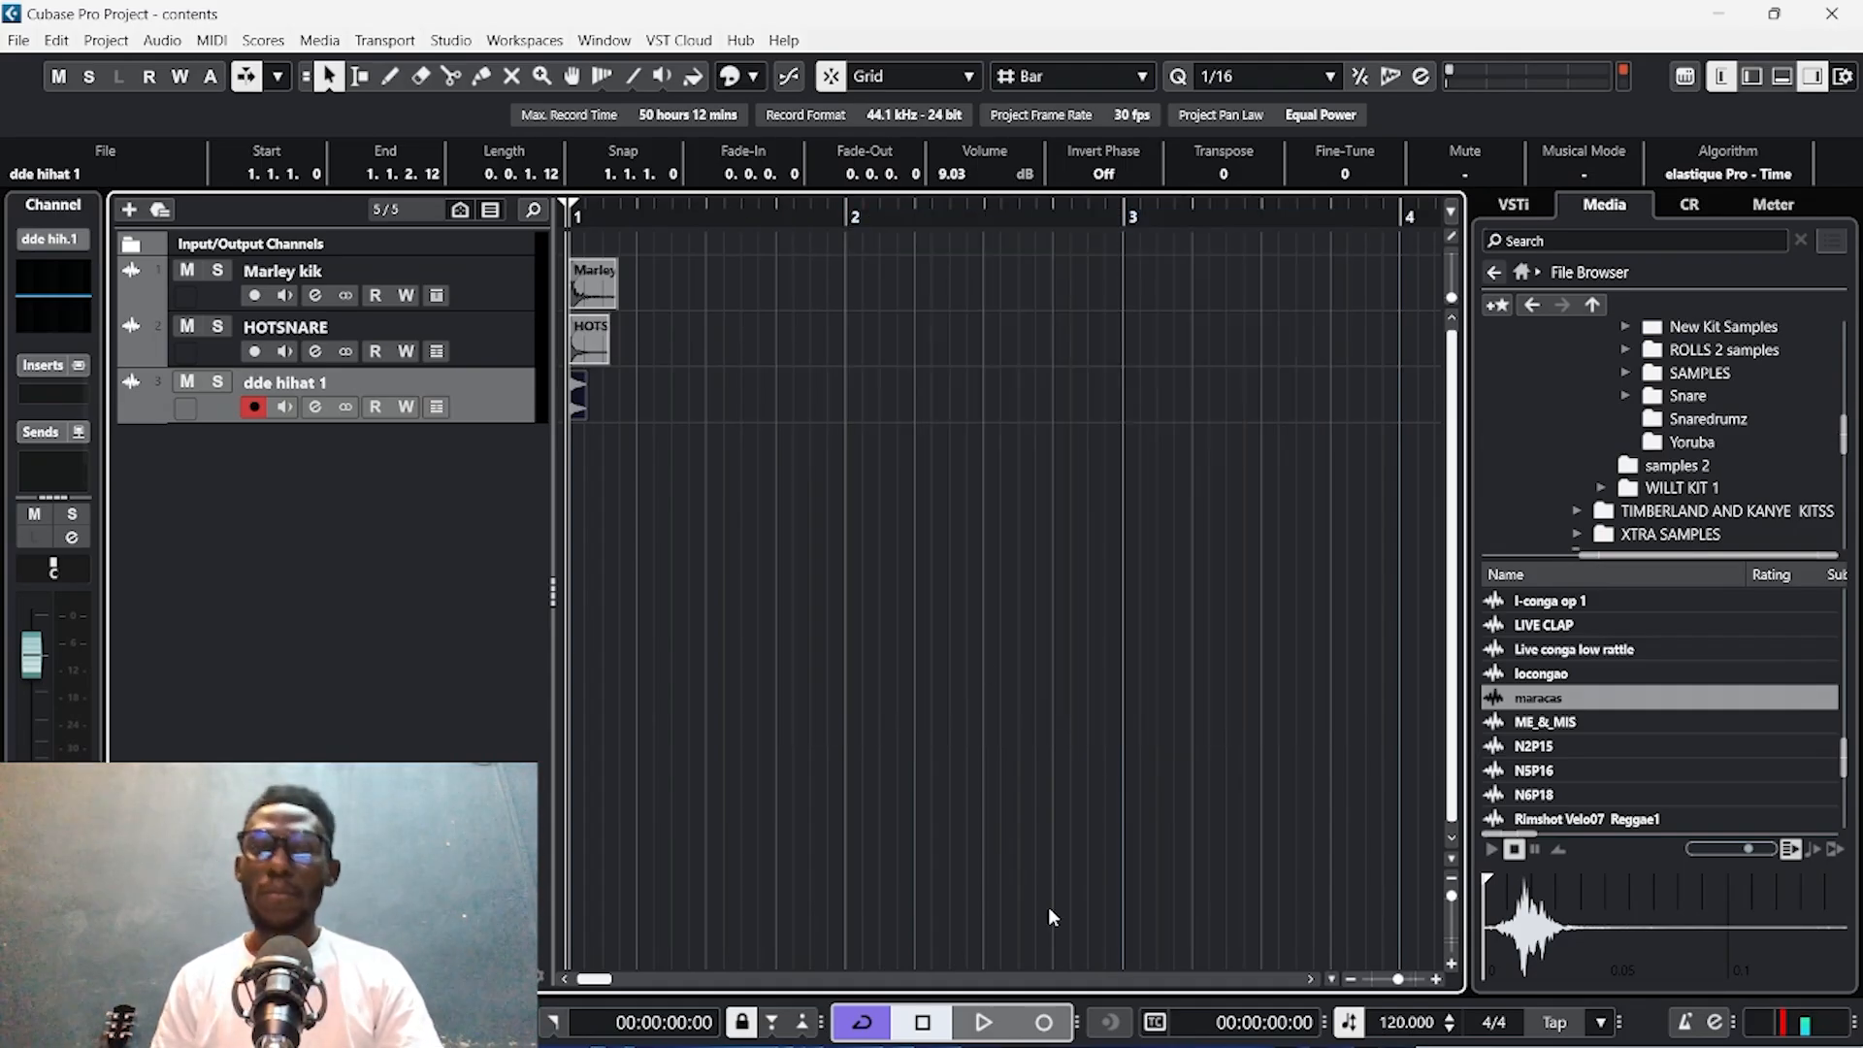
Turn on the metronome click, play the project from bar 2 to hear the beat count, and stop playback.
key("c")
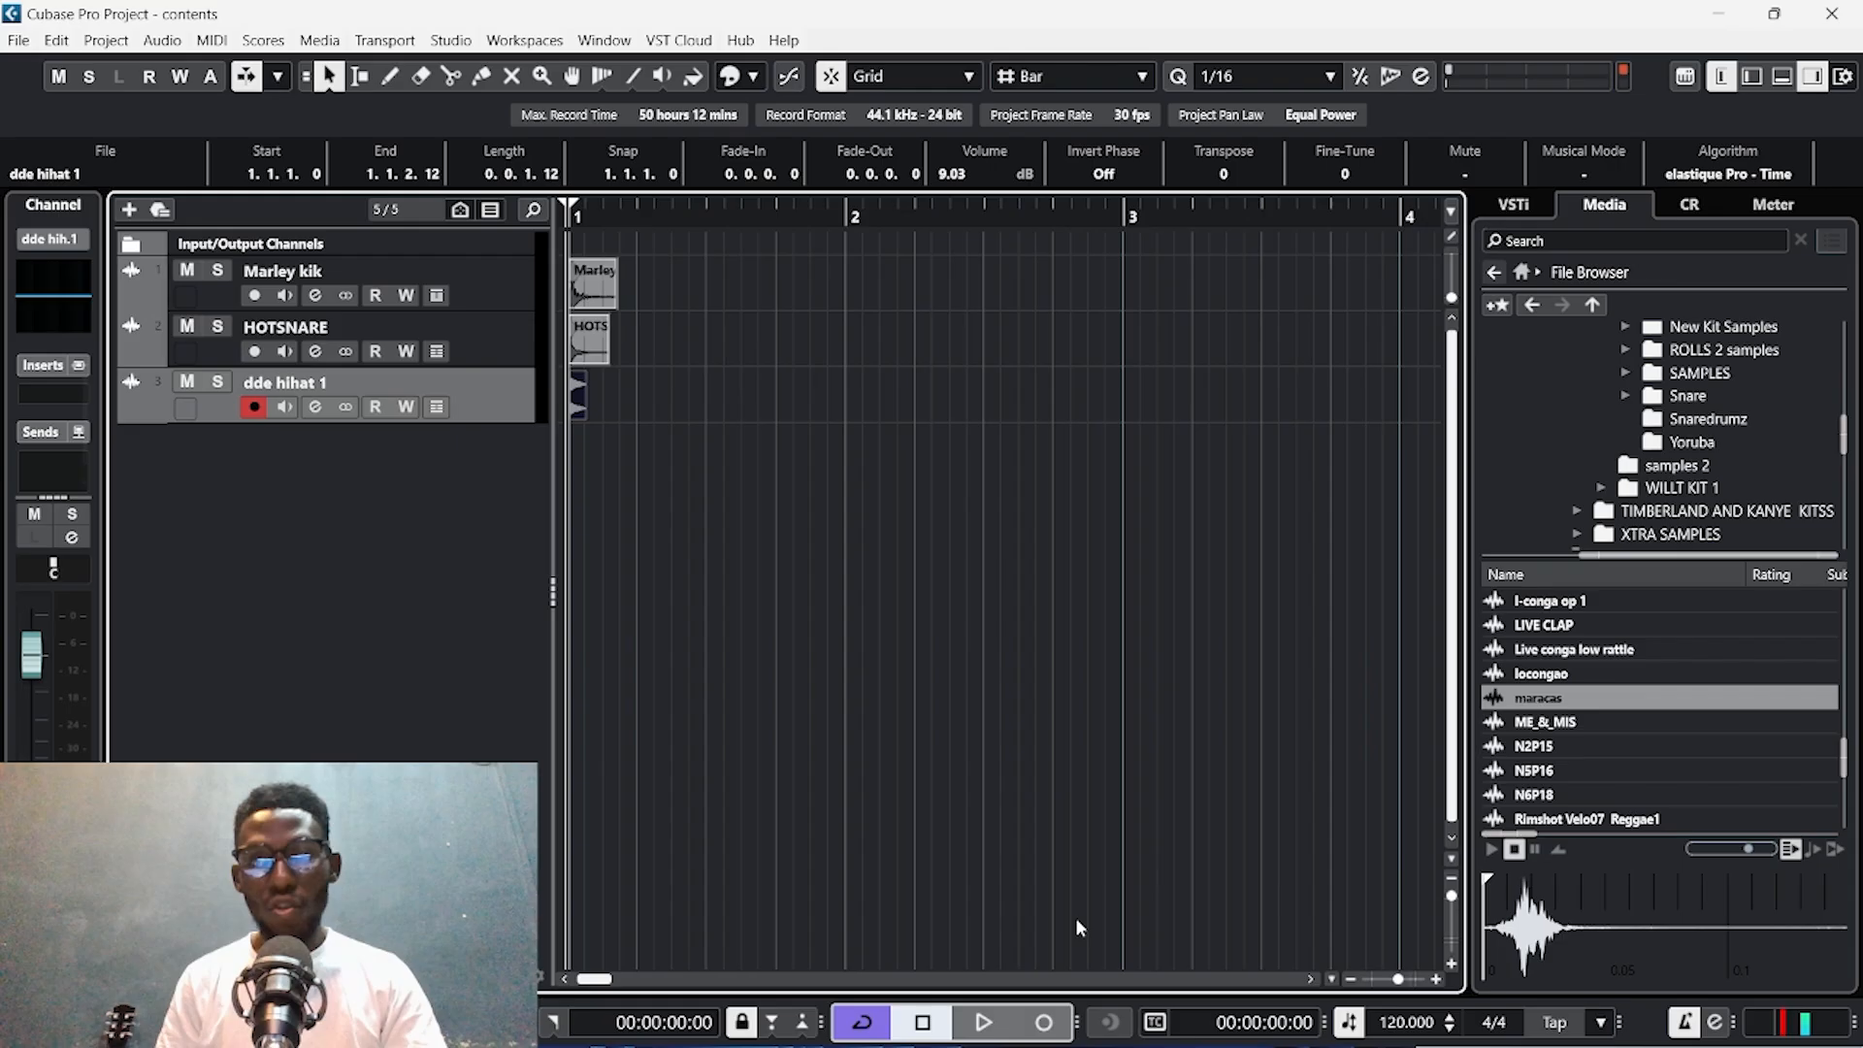
left_click(848, 213)
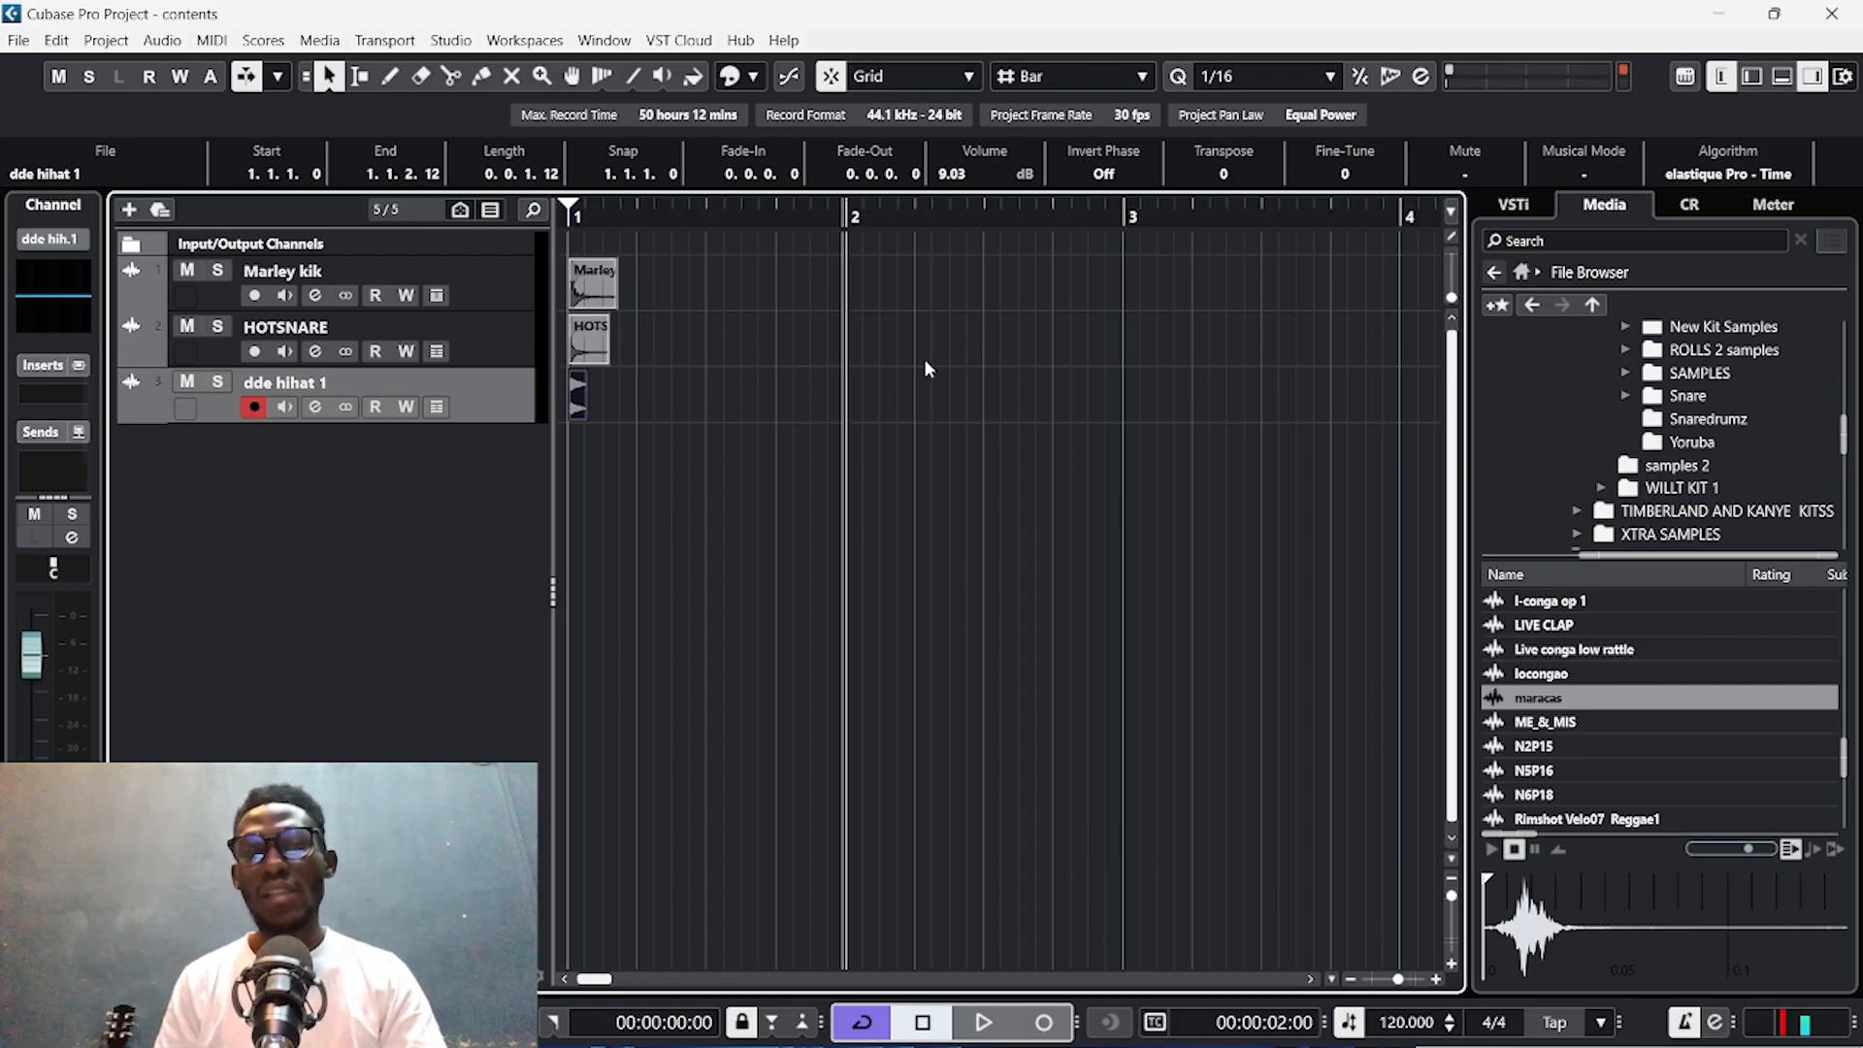
key("space")
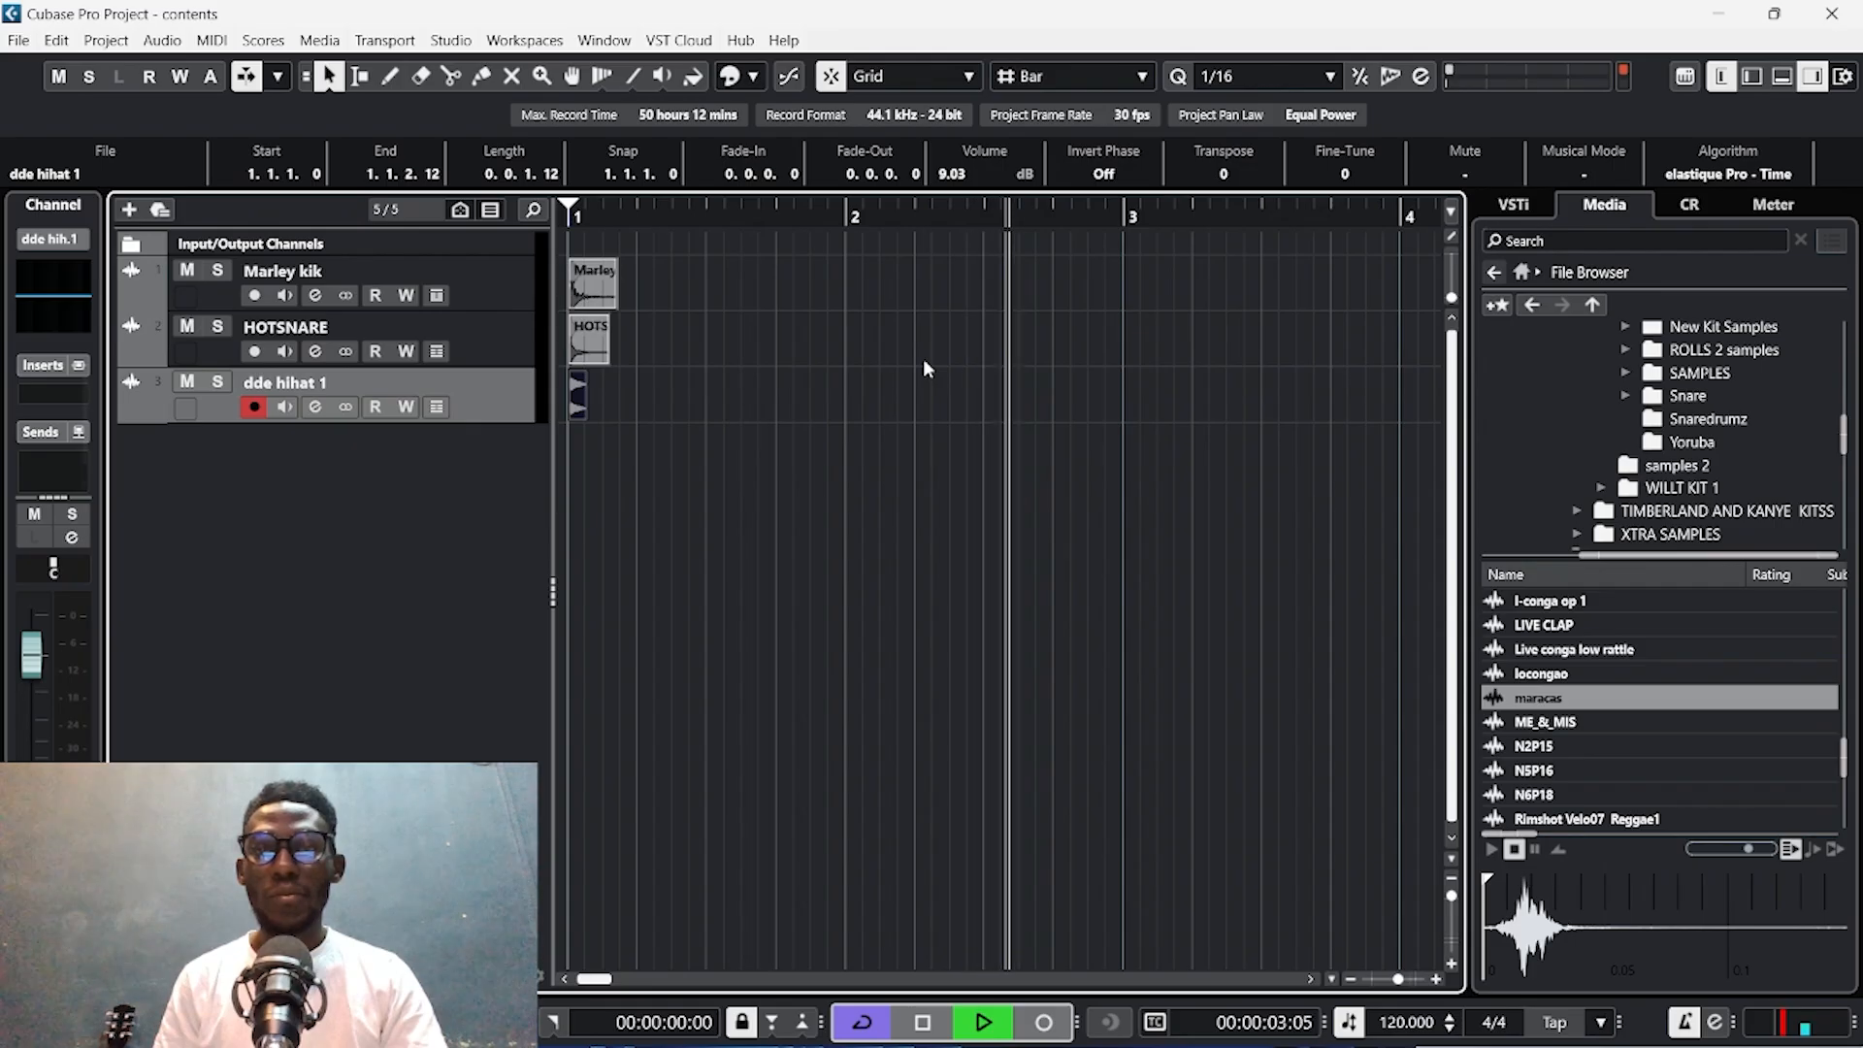
key("space")
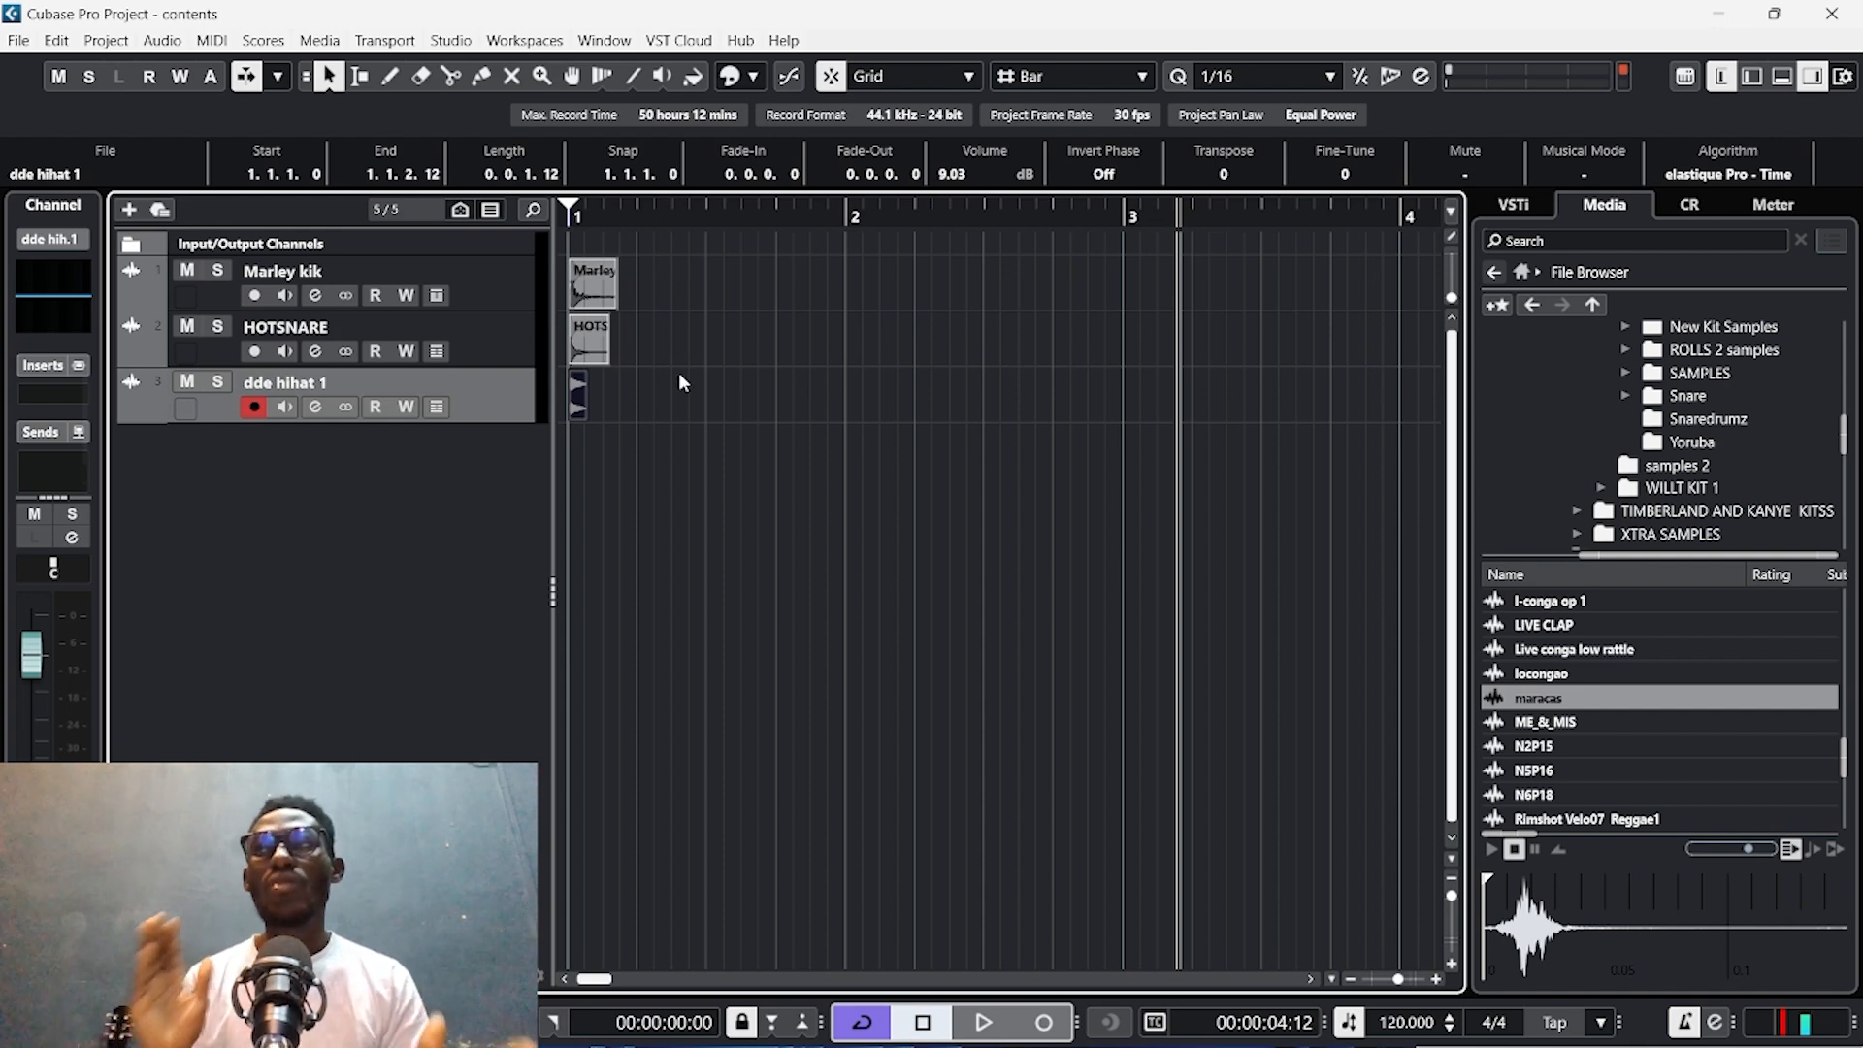
Examine the bar and beat divisions on the timeline at different zoom levels, with the playhead set back to bar 2.
scroll(678, 373, "up", 4)
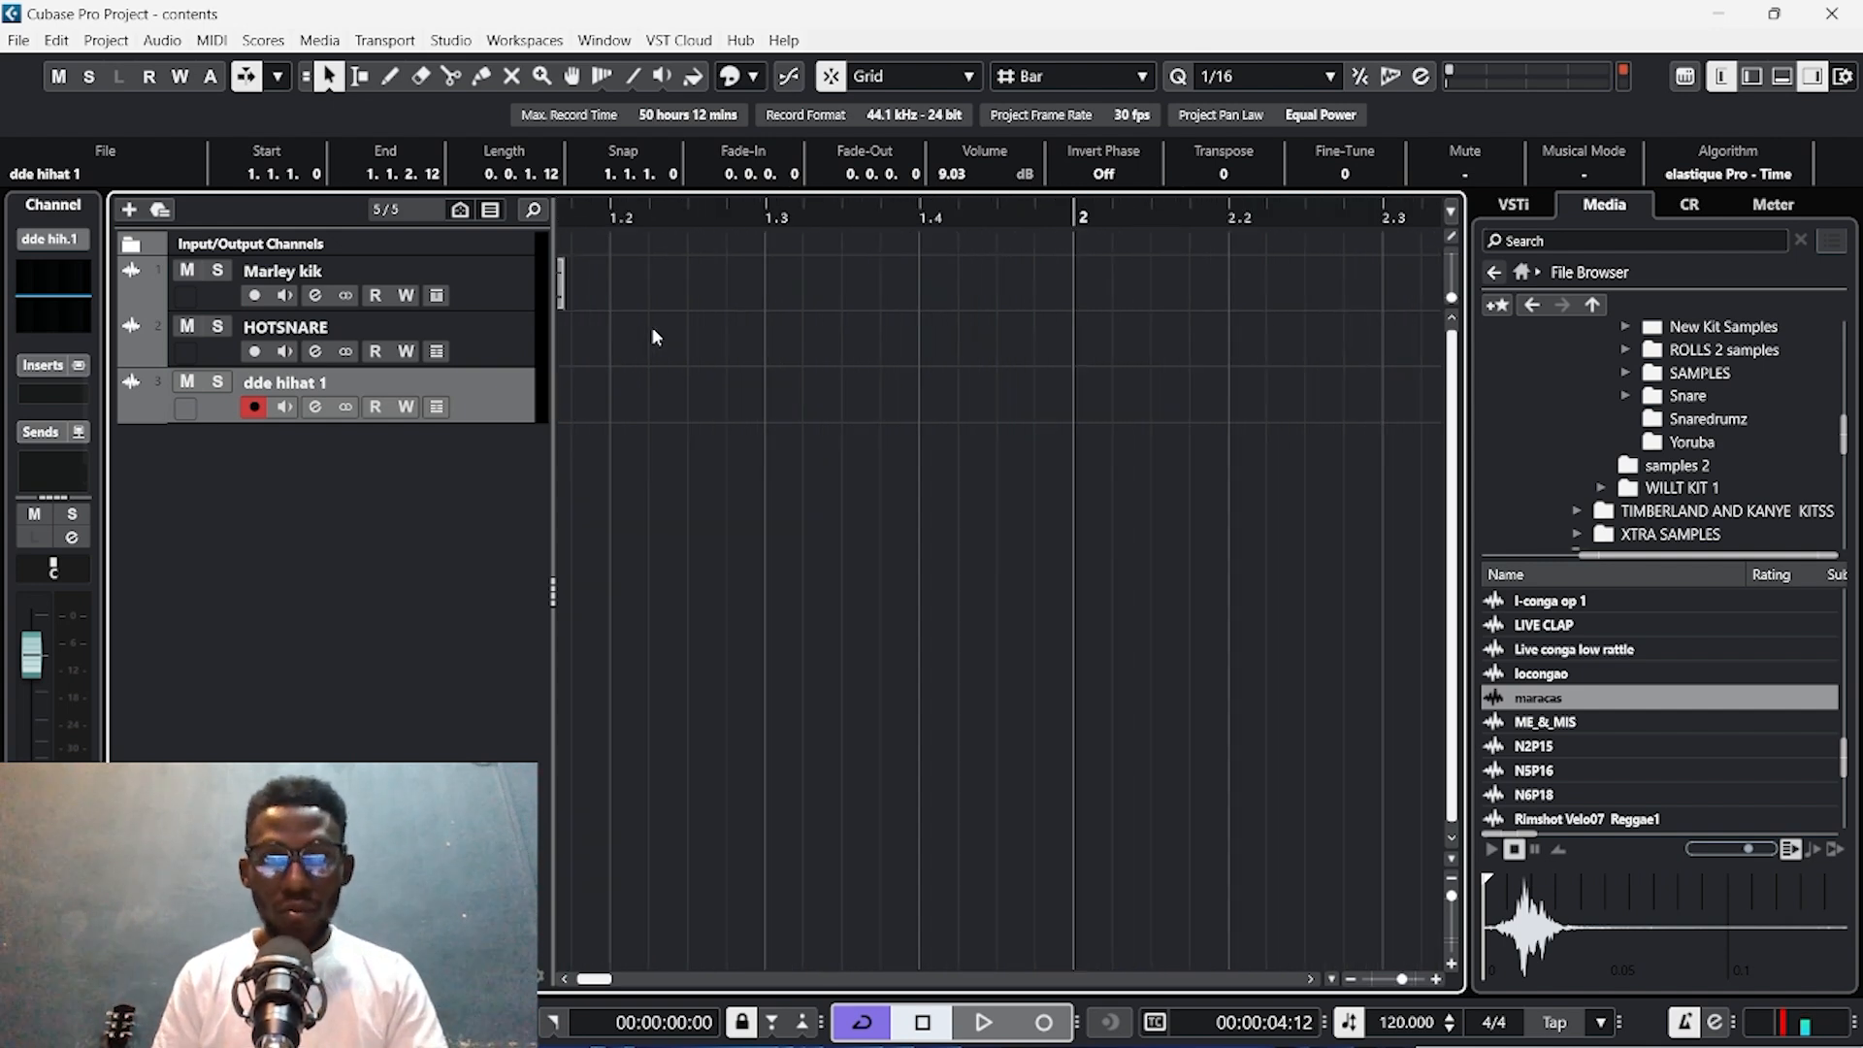
scroll(674, 371, "down", 6)
scroll(720, 233, "up", 4)
scroll(716, 233, "down", 5)
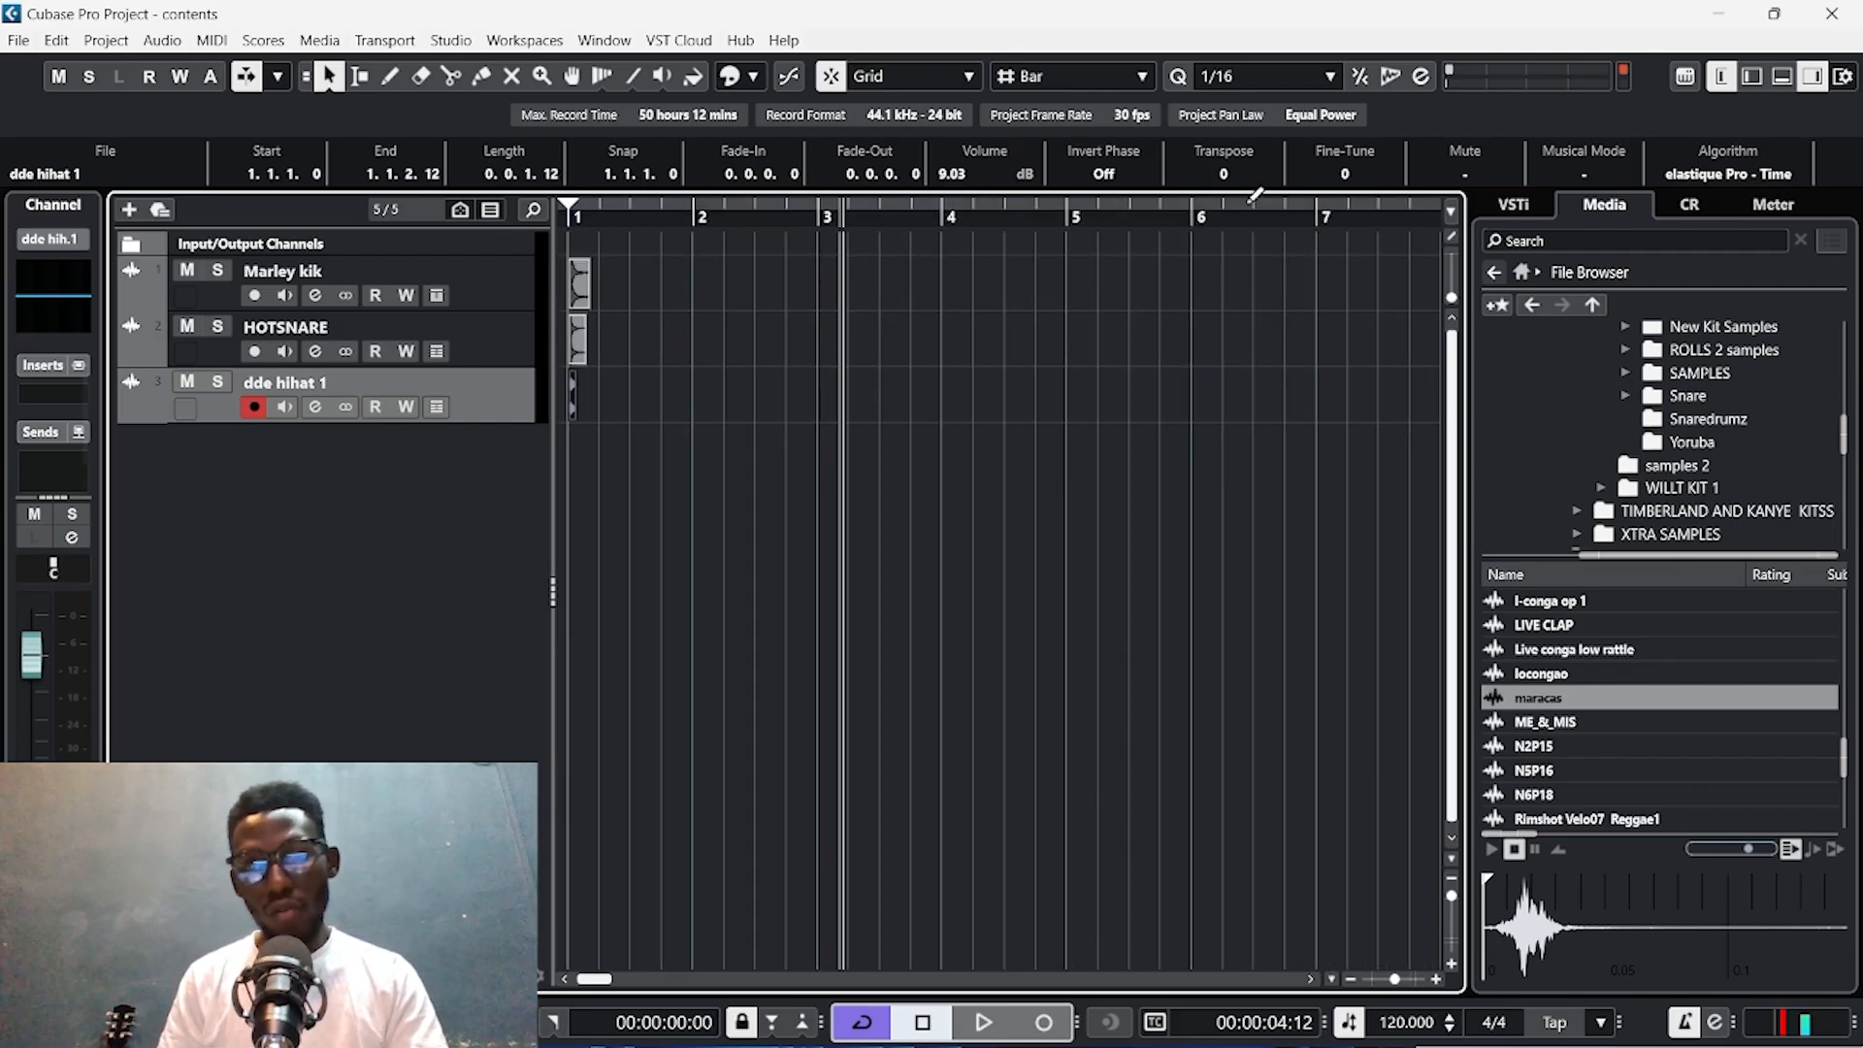
scroll(841, 257, "up", 2)
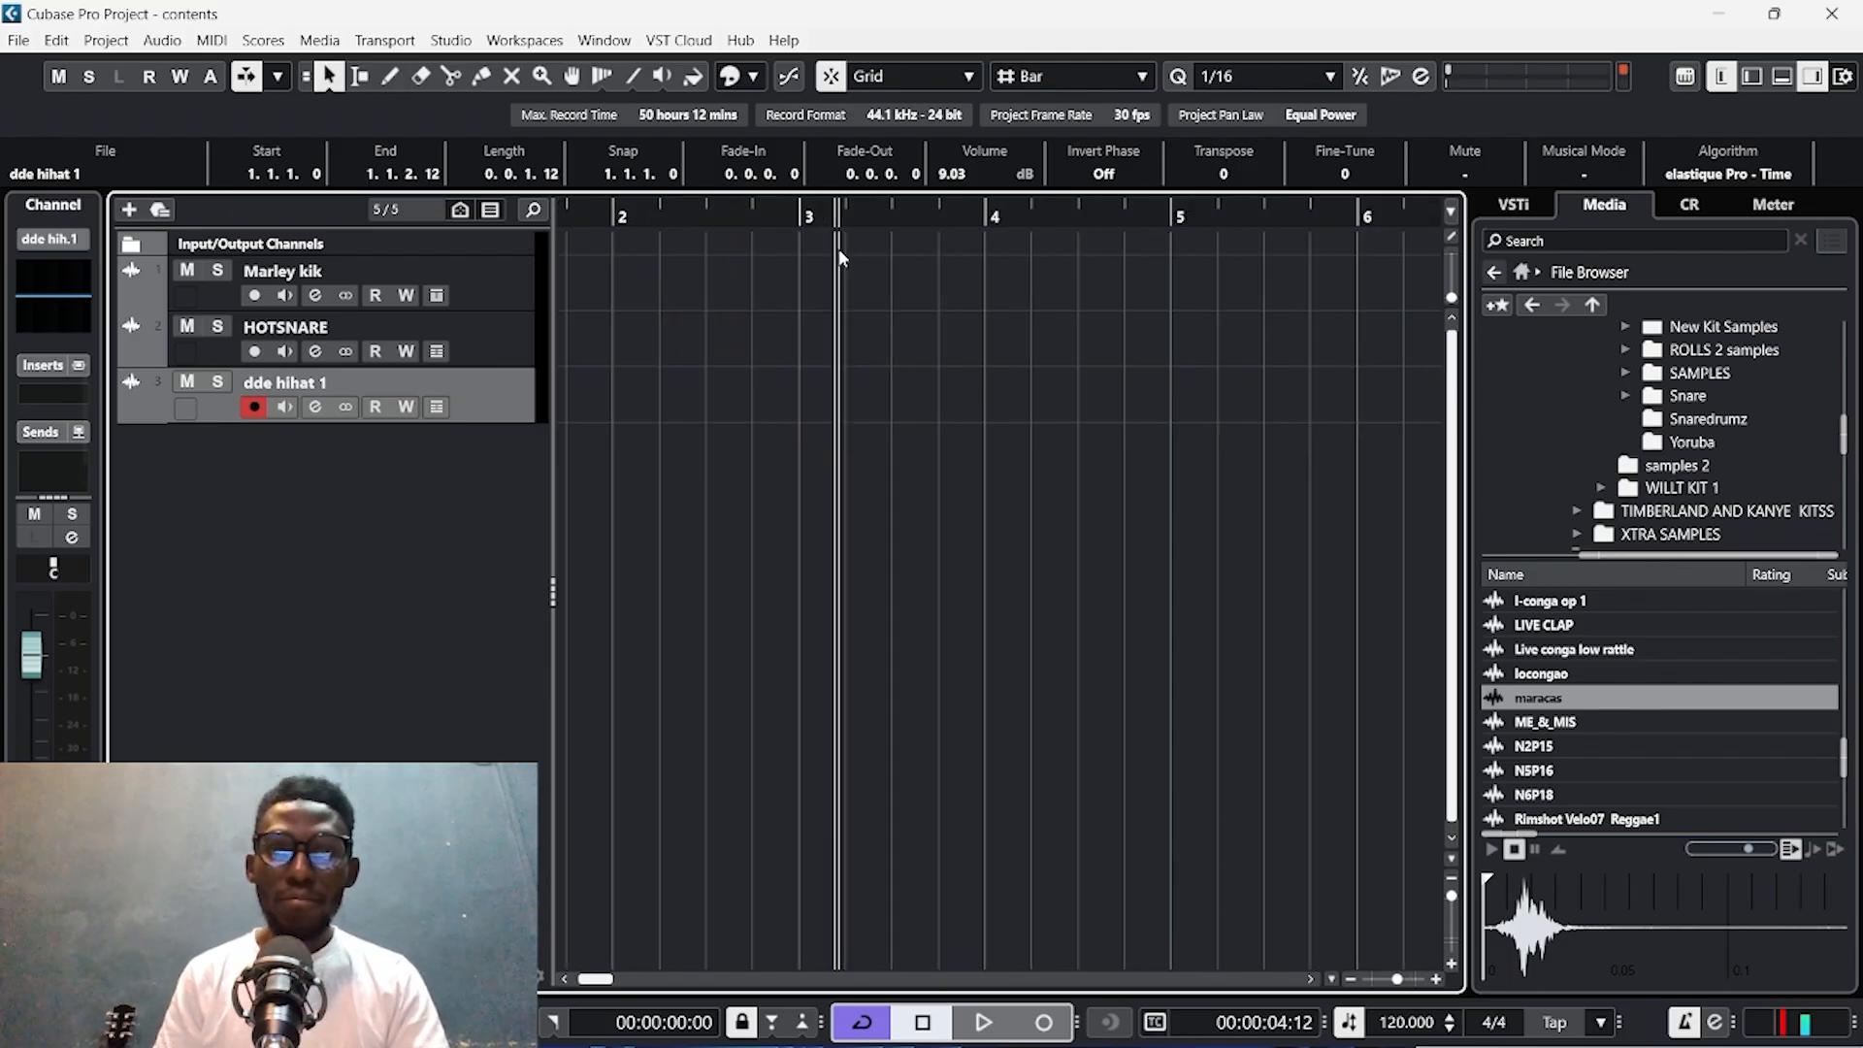
scroll(817, 229, "right", 2)
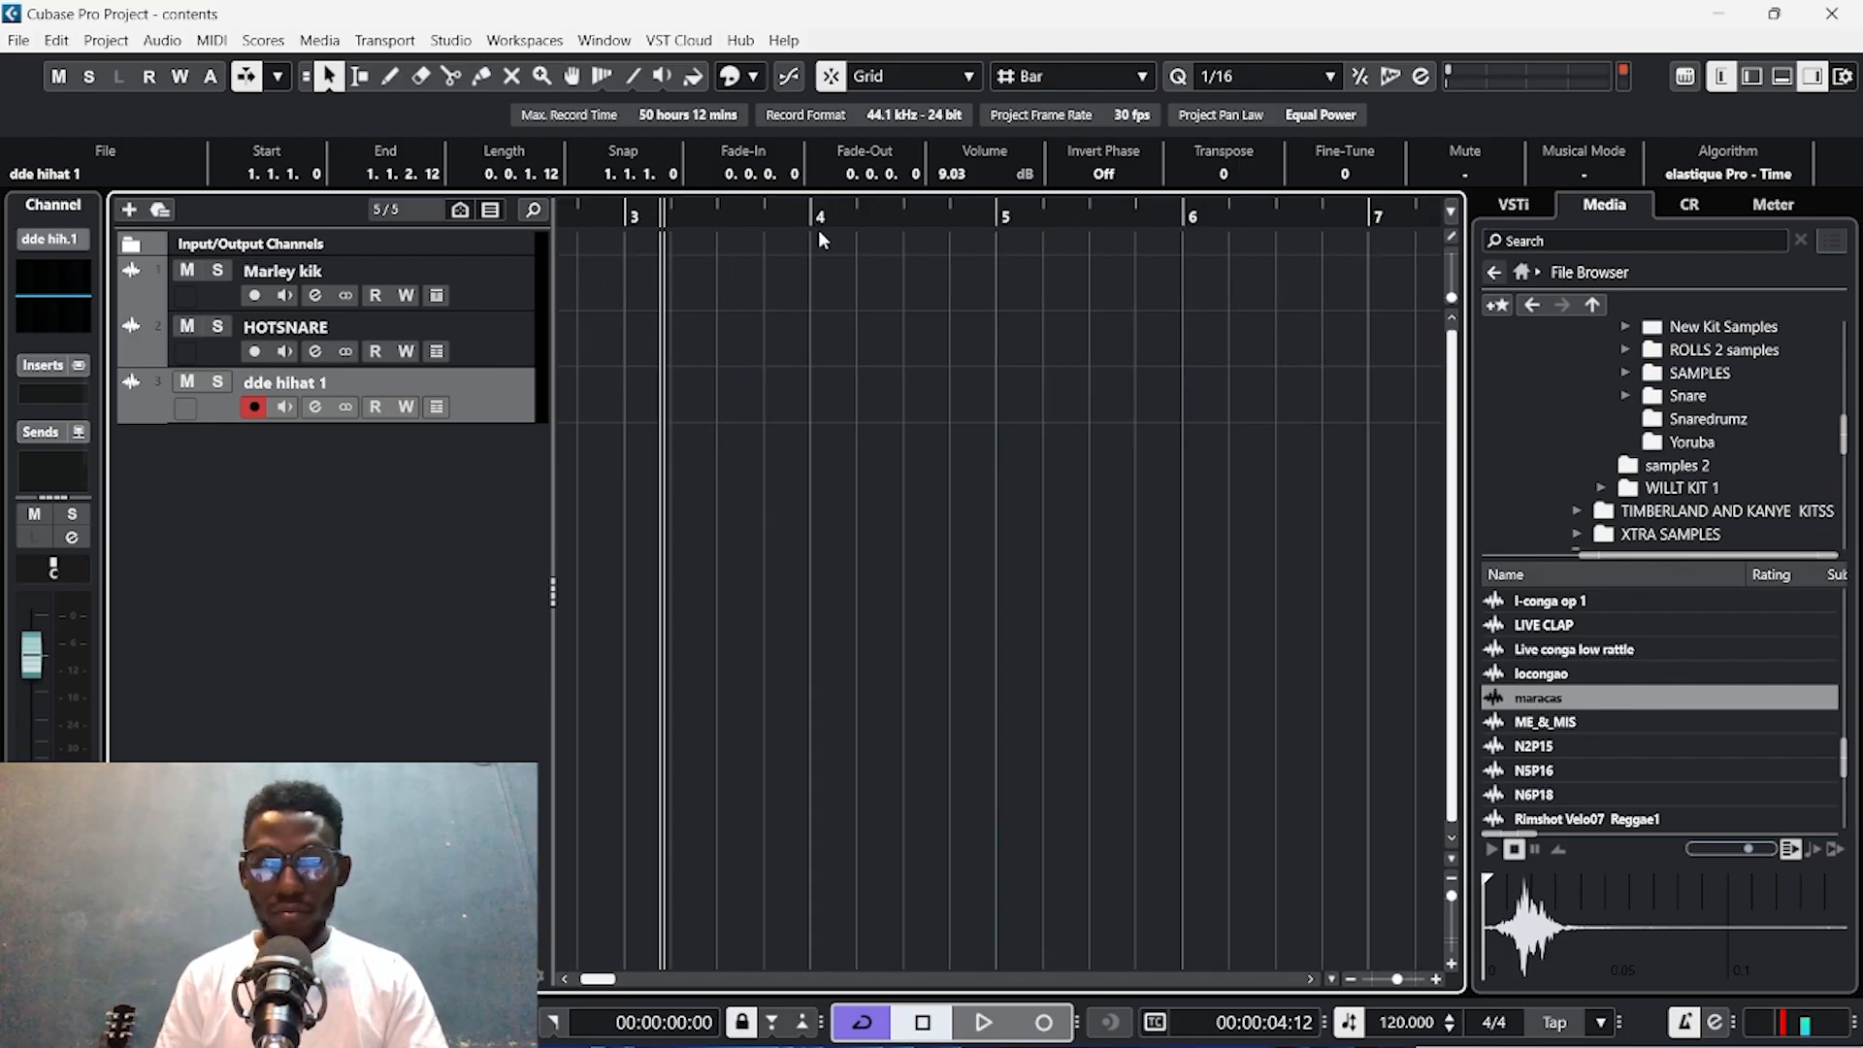
scroll(819, 231, "left", 3)
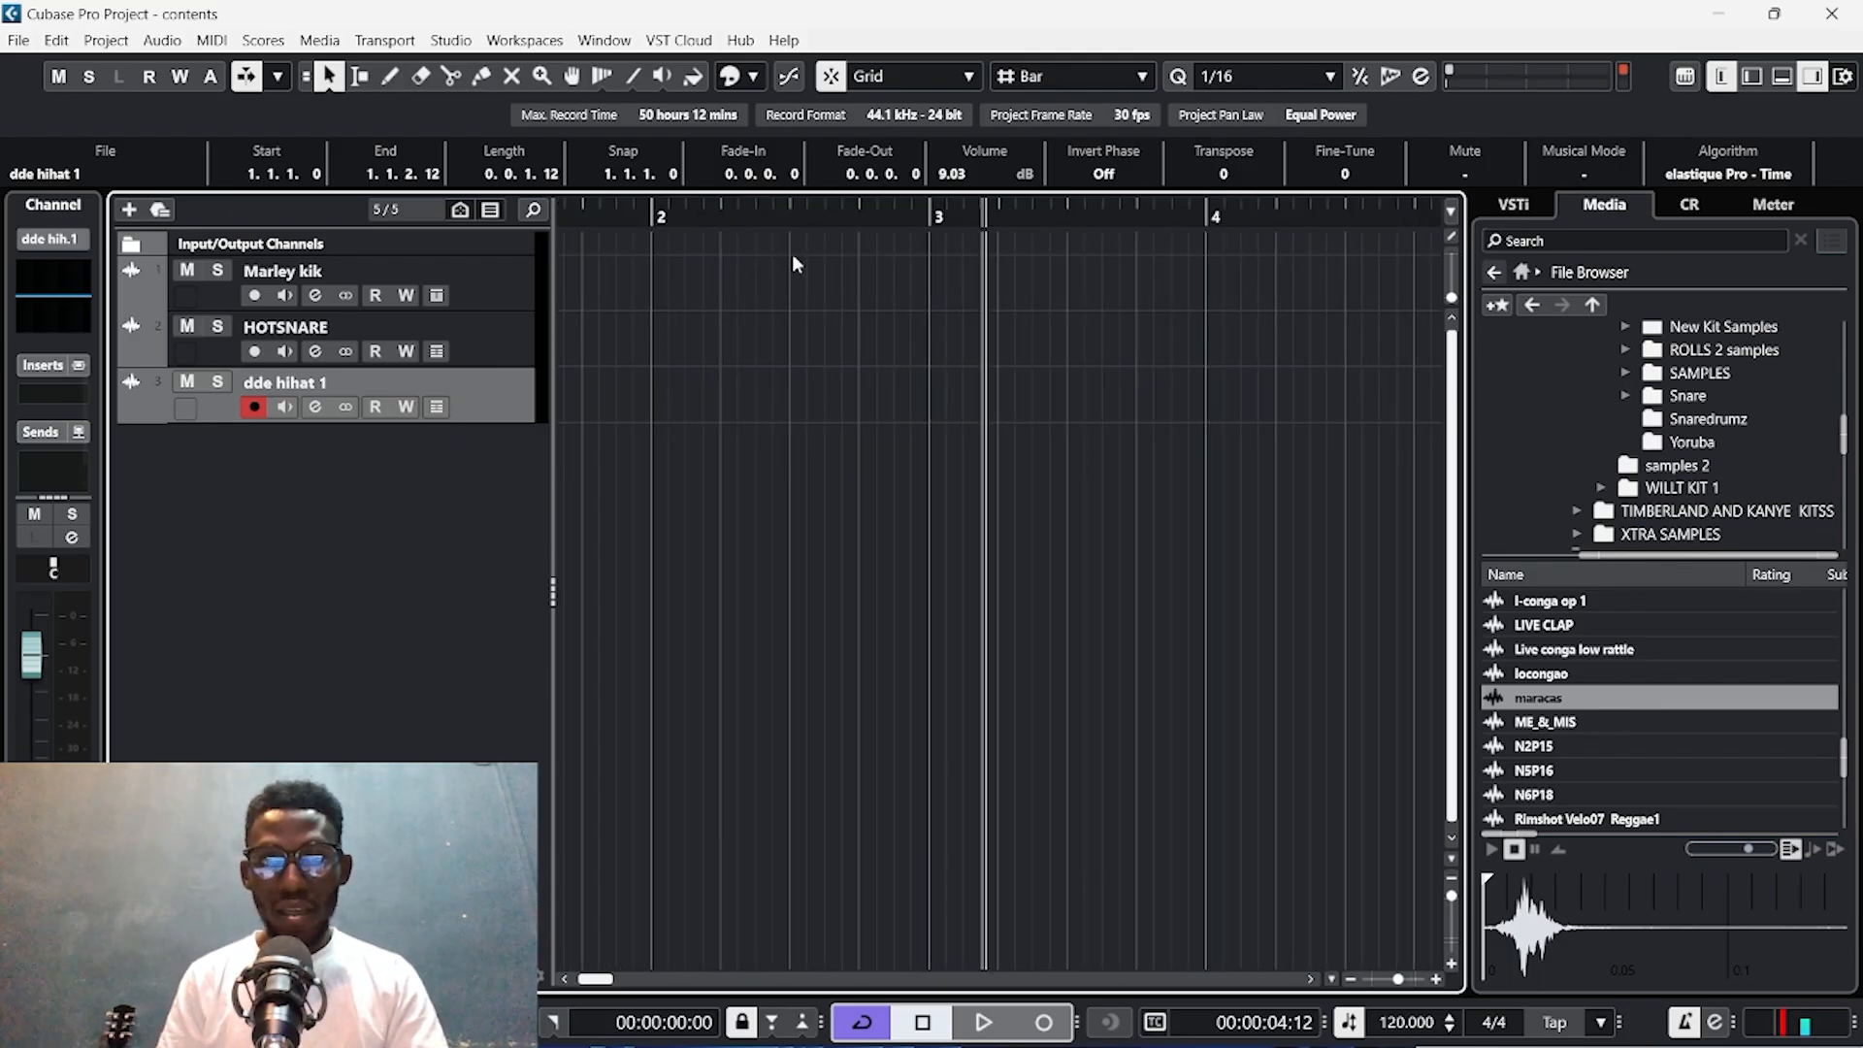
scroll(792, 253, "up", 1)
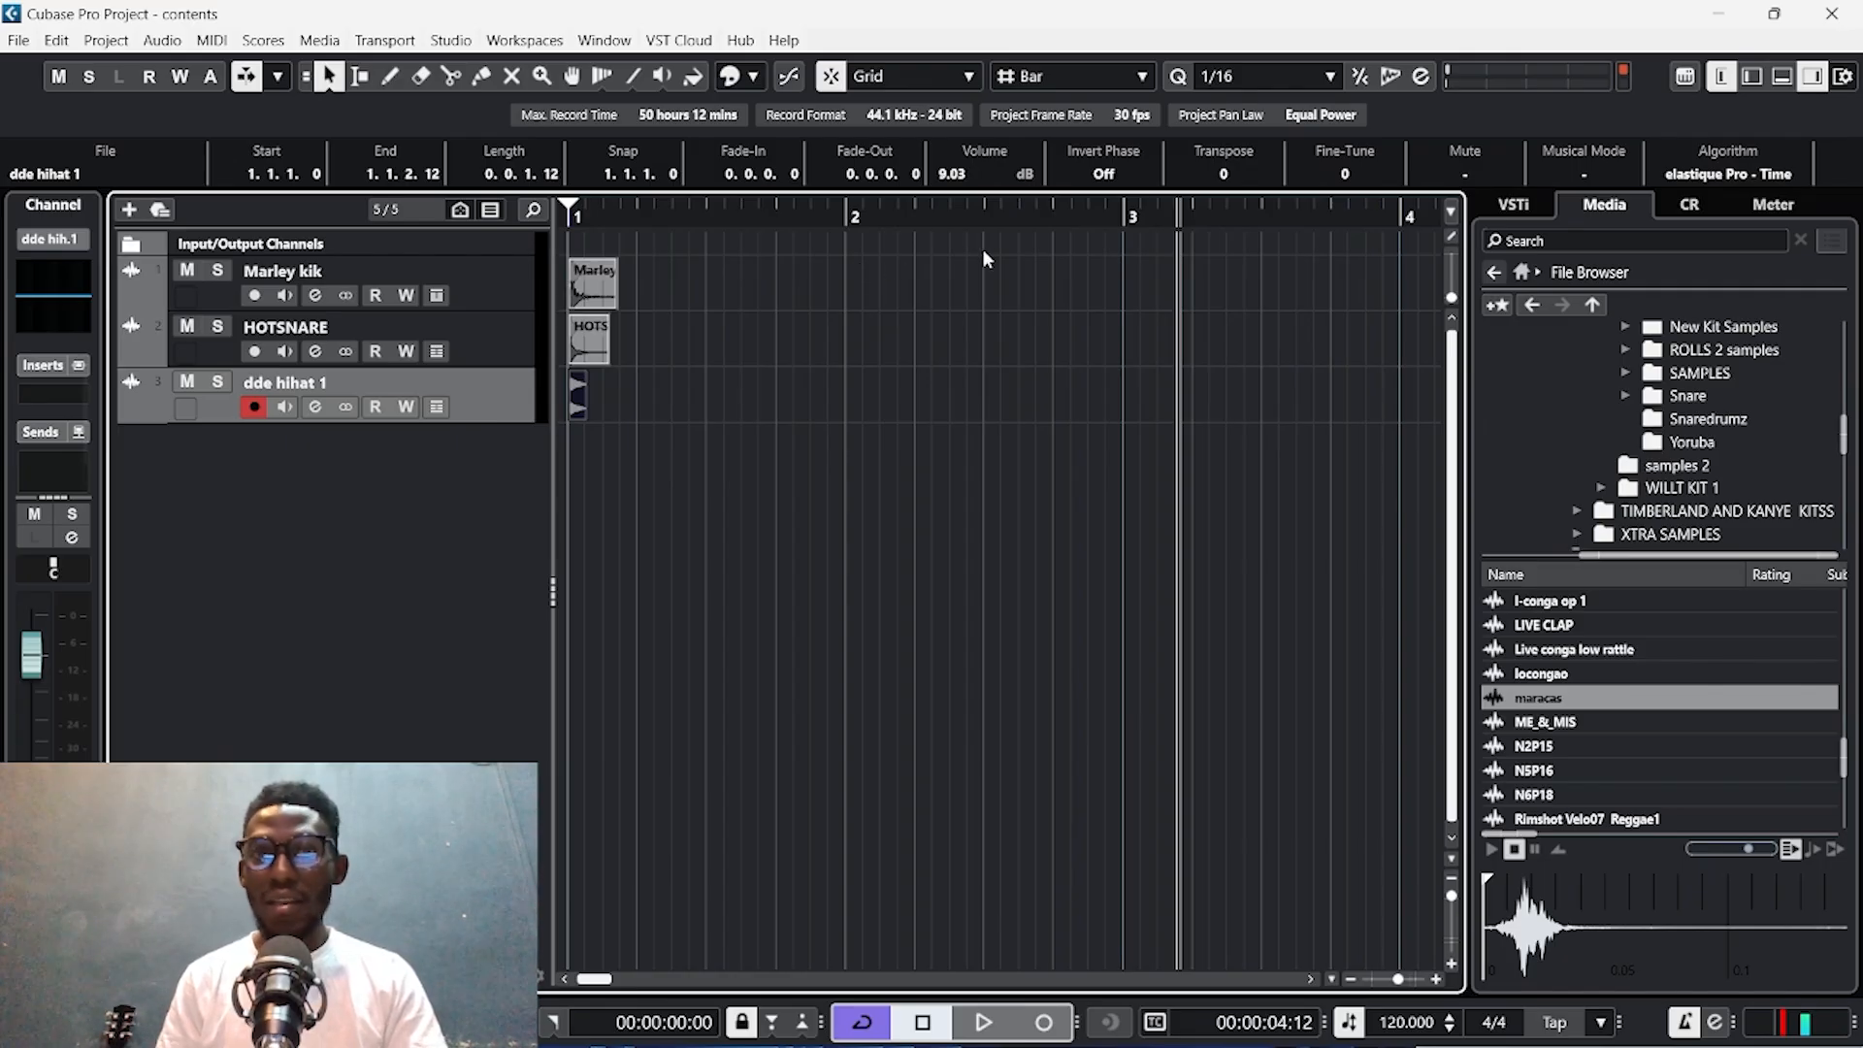
scroll(982, 258, "up", 1)
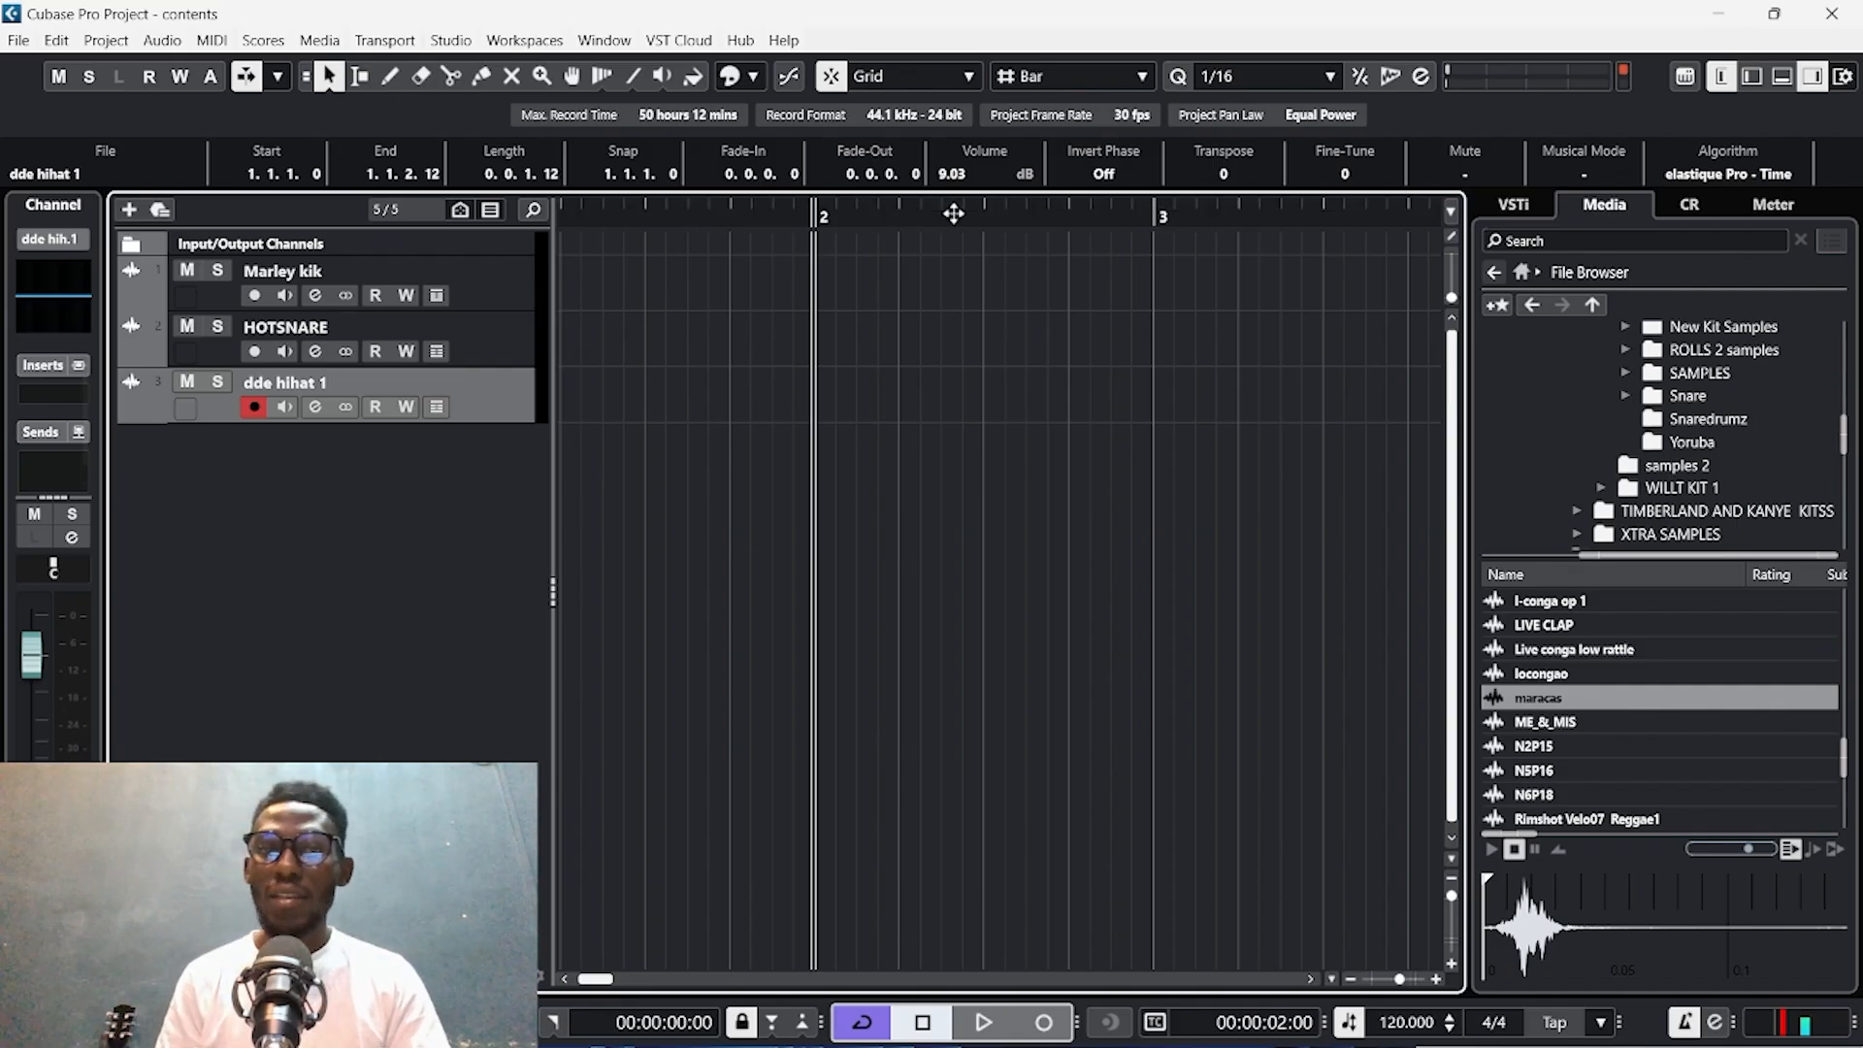
left_click_drag(954, 214, 855, 215)
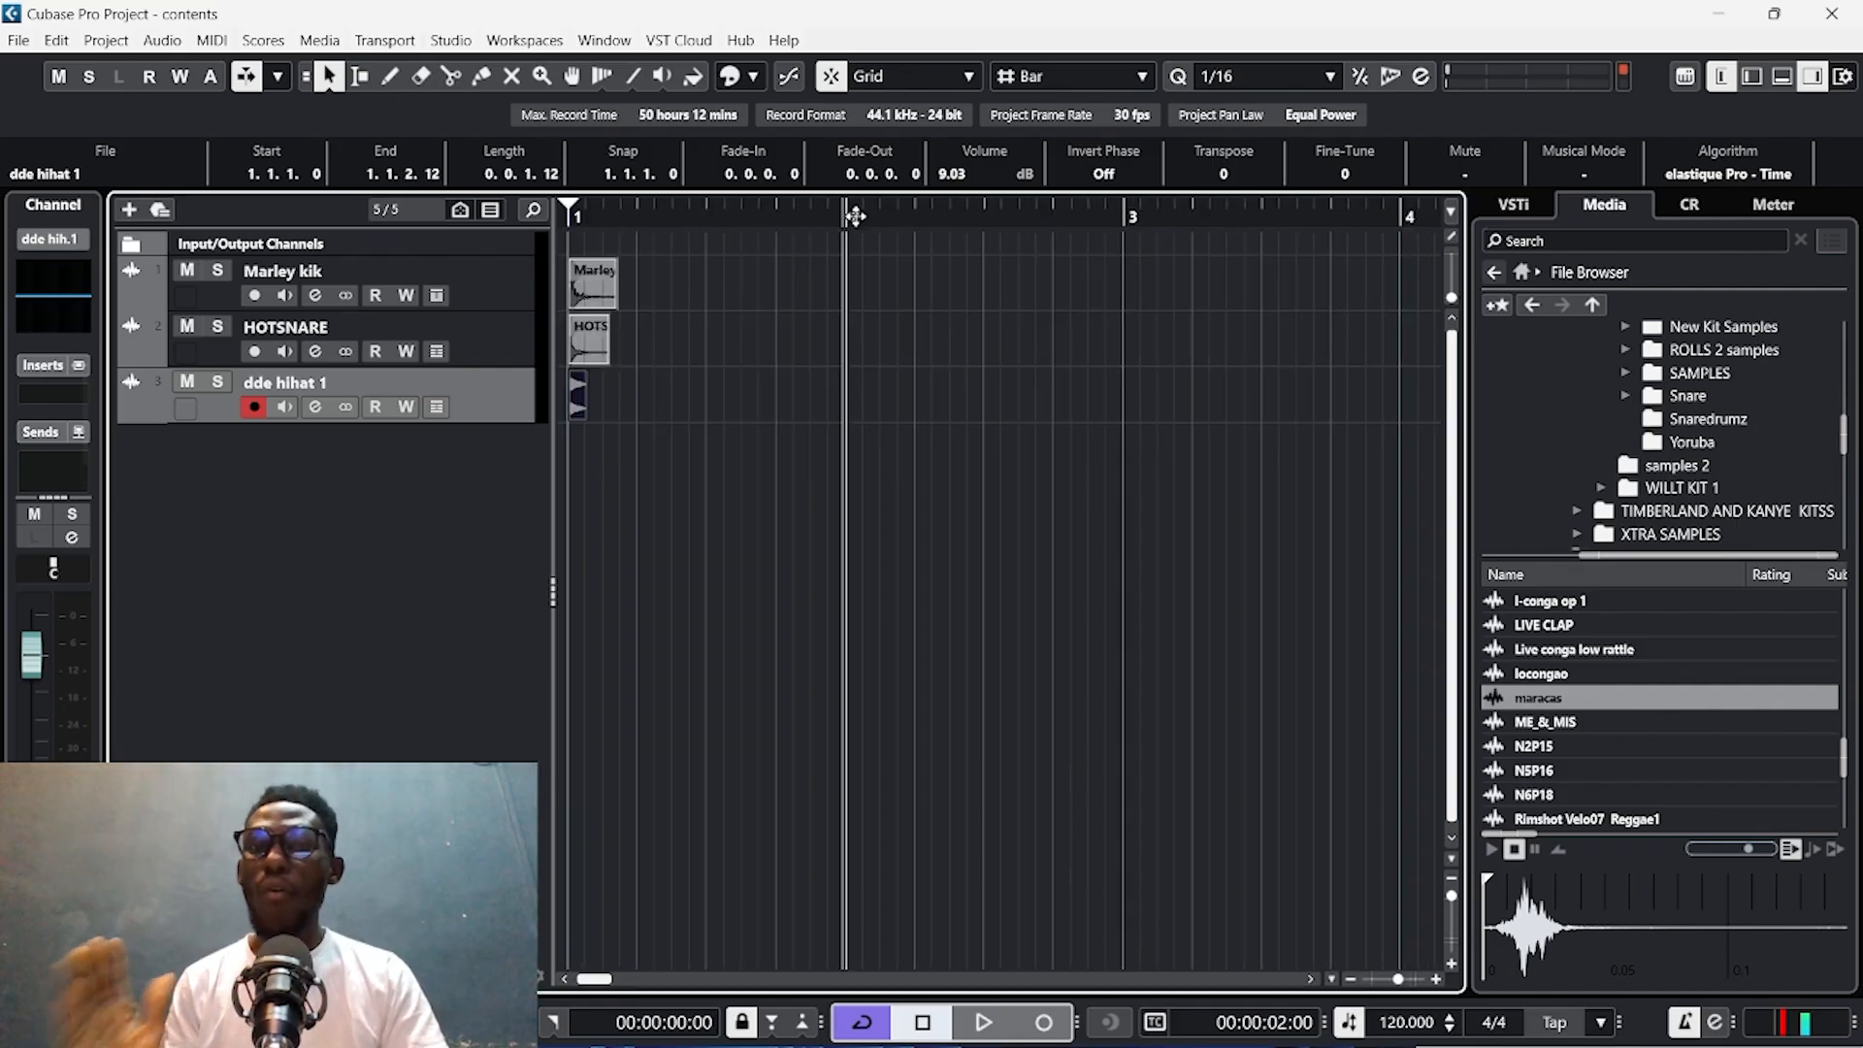
Switch the timeline ruler's display format to 60 fps (User).
left_click_drag(855, 216, 921, 221)
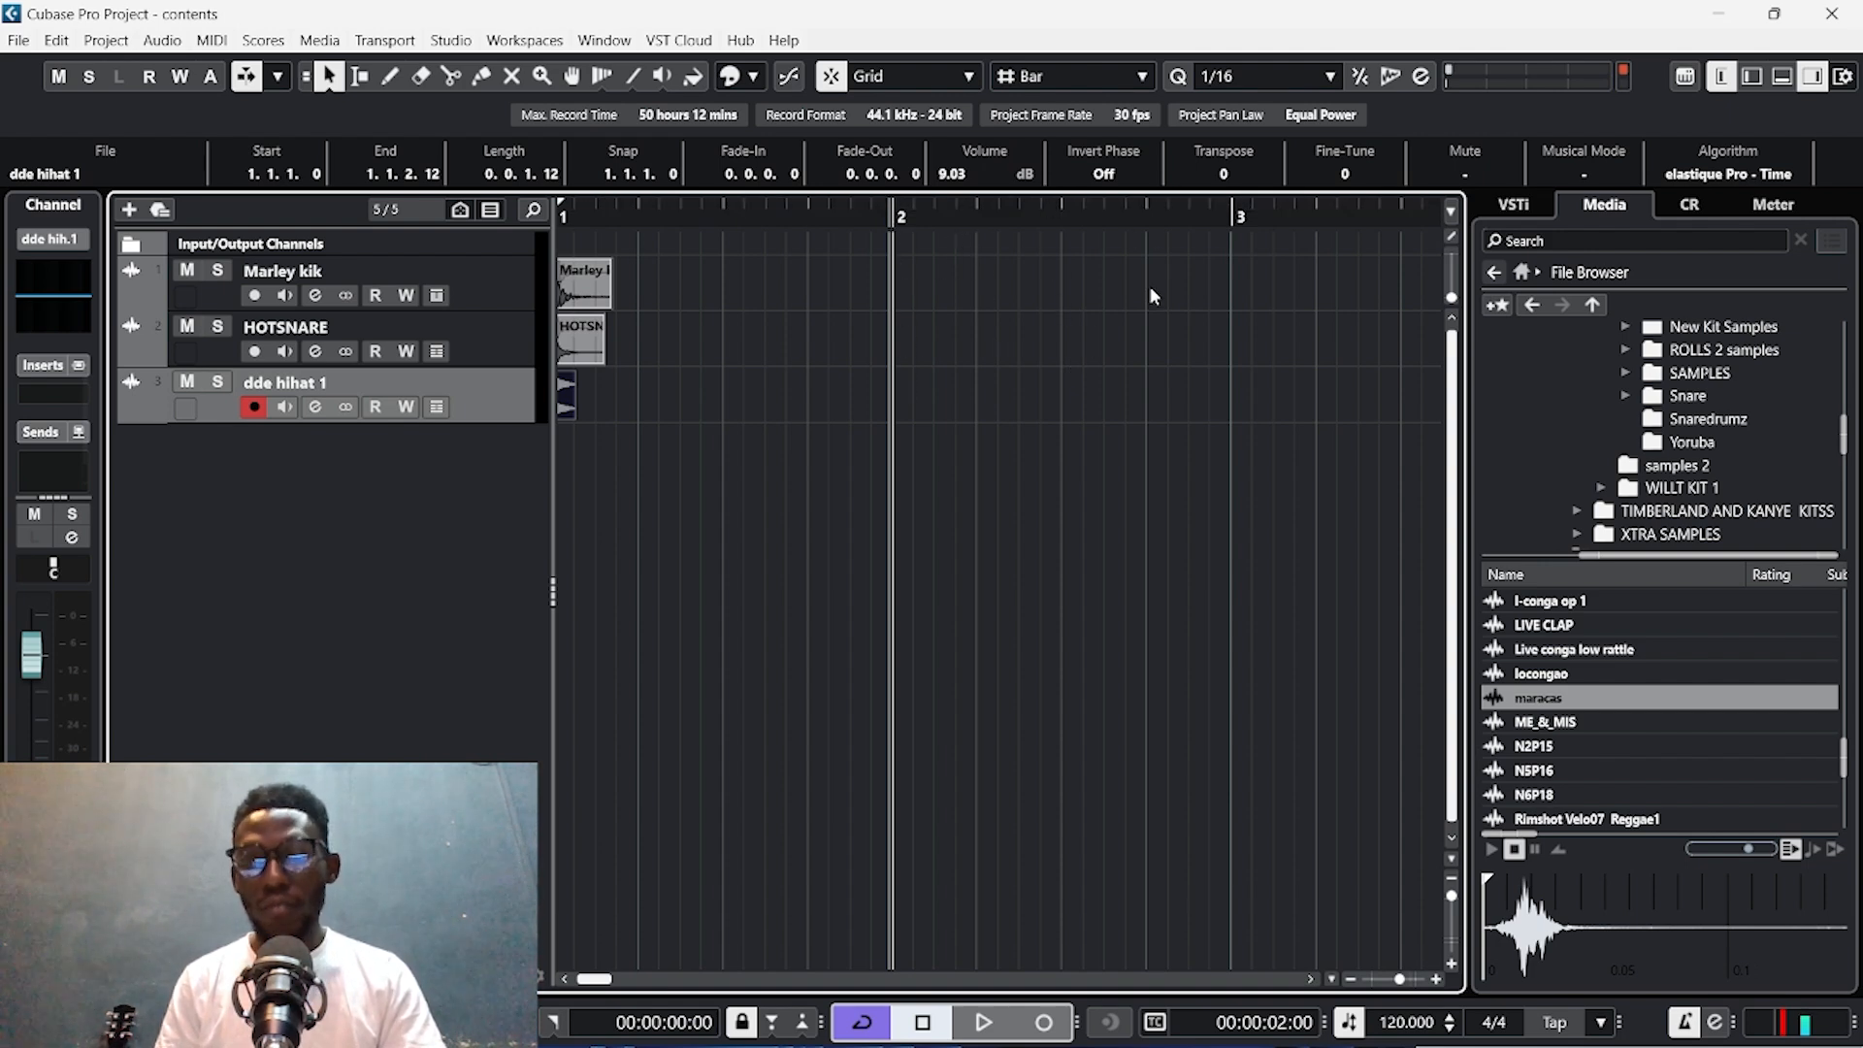
scroll(978, 380, "left", 1)
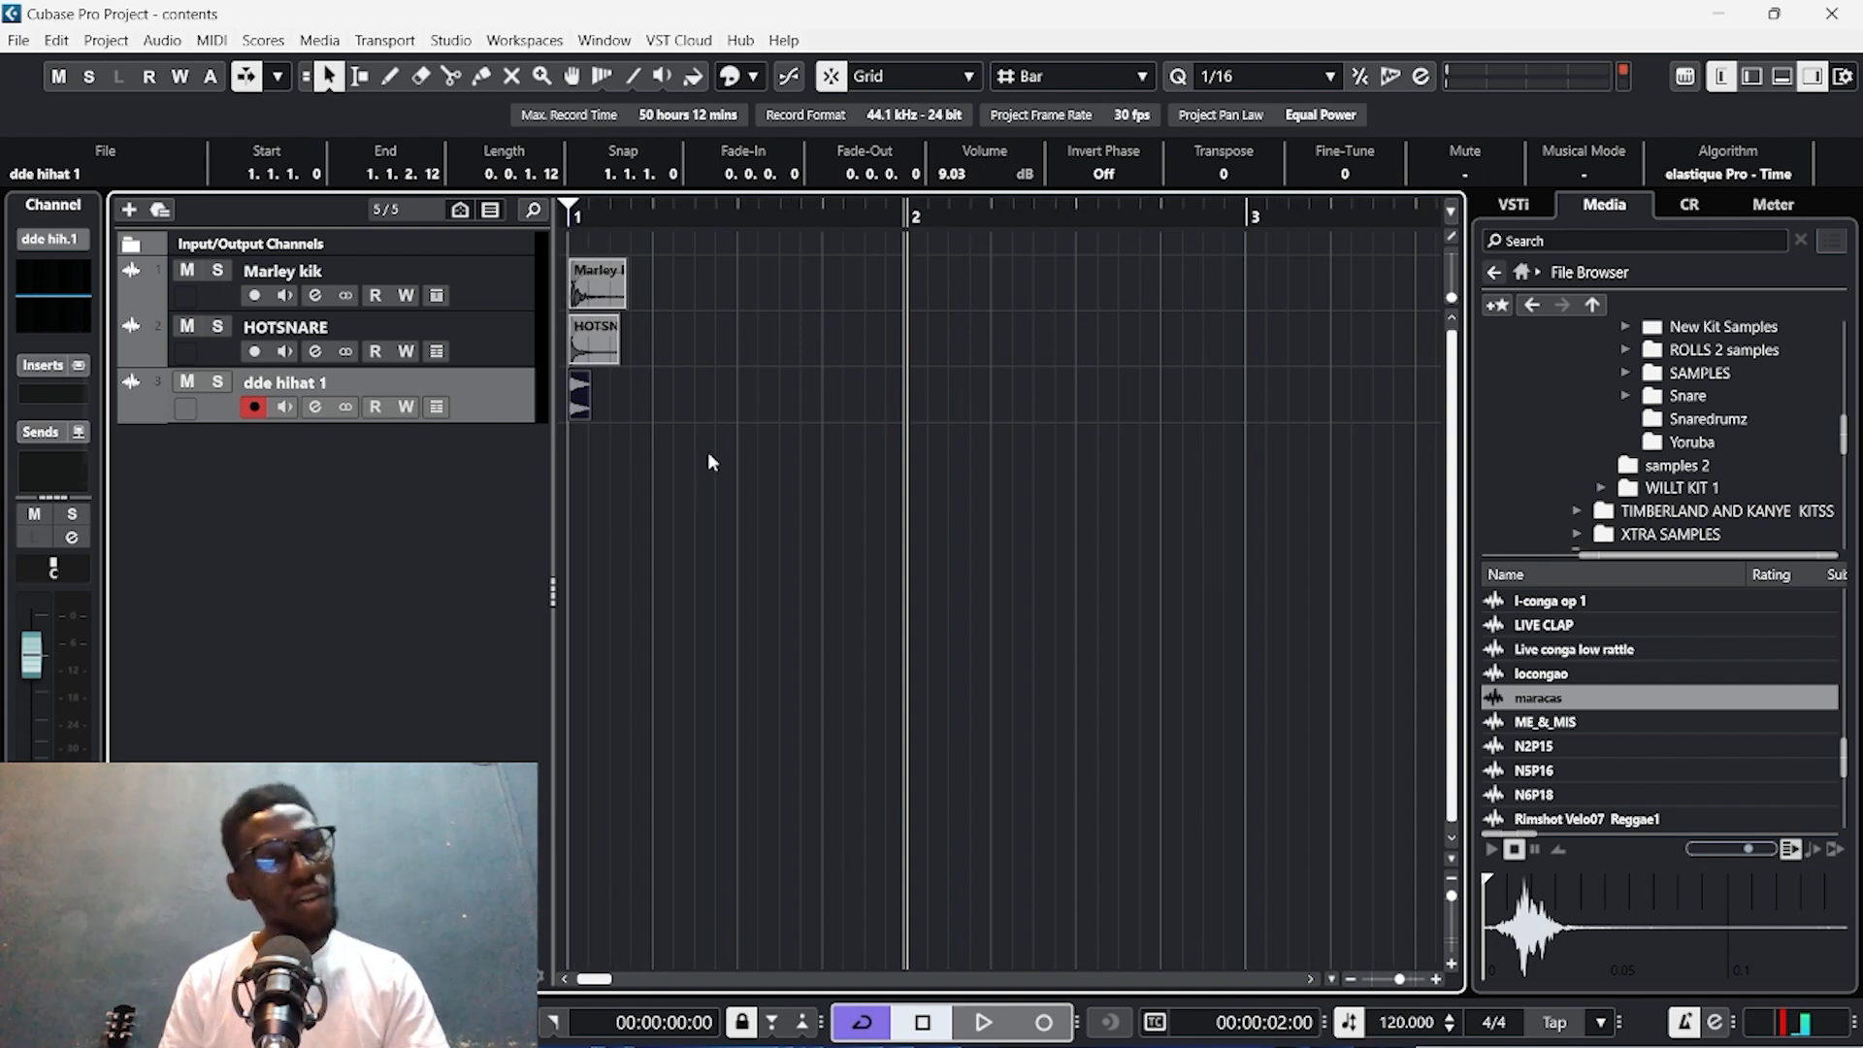
key("h")
key("h")
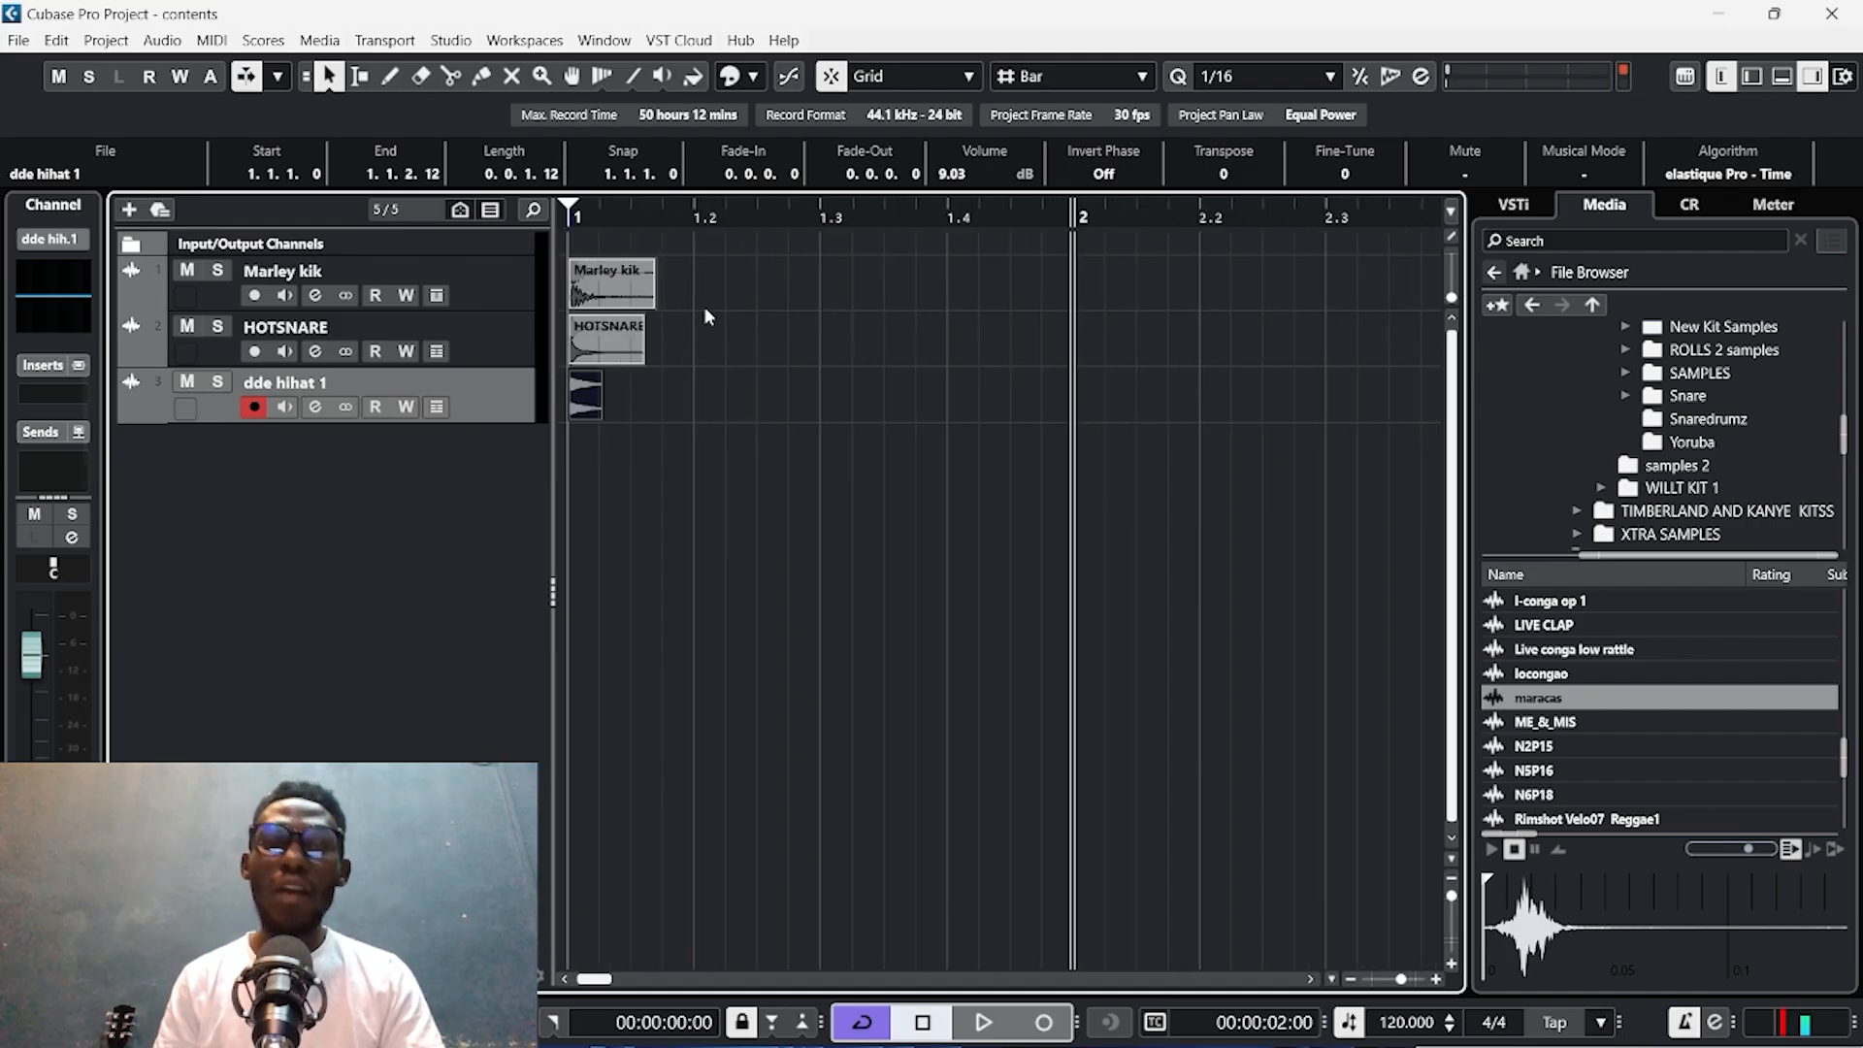
left_click(585, 289)
right_click(706, 209)
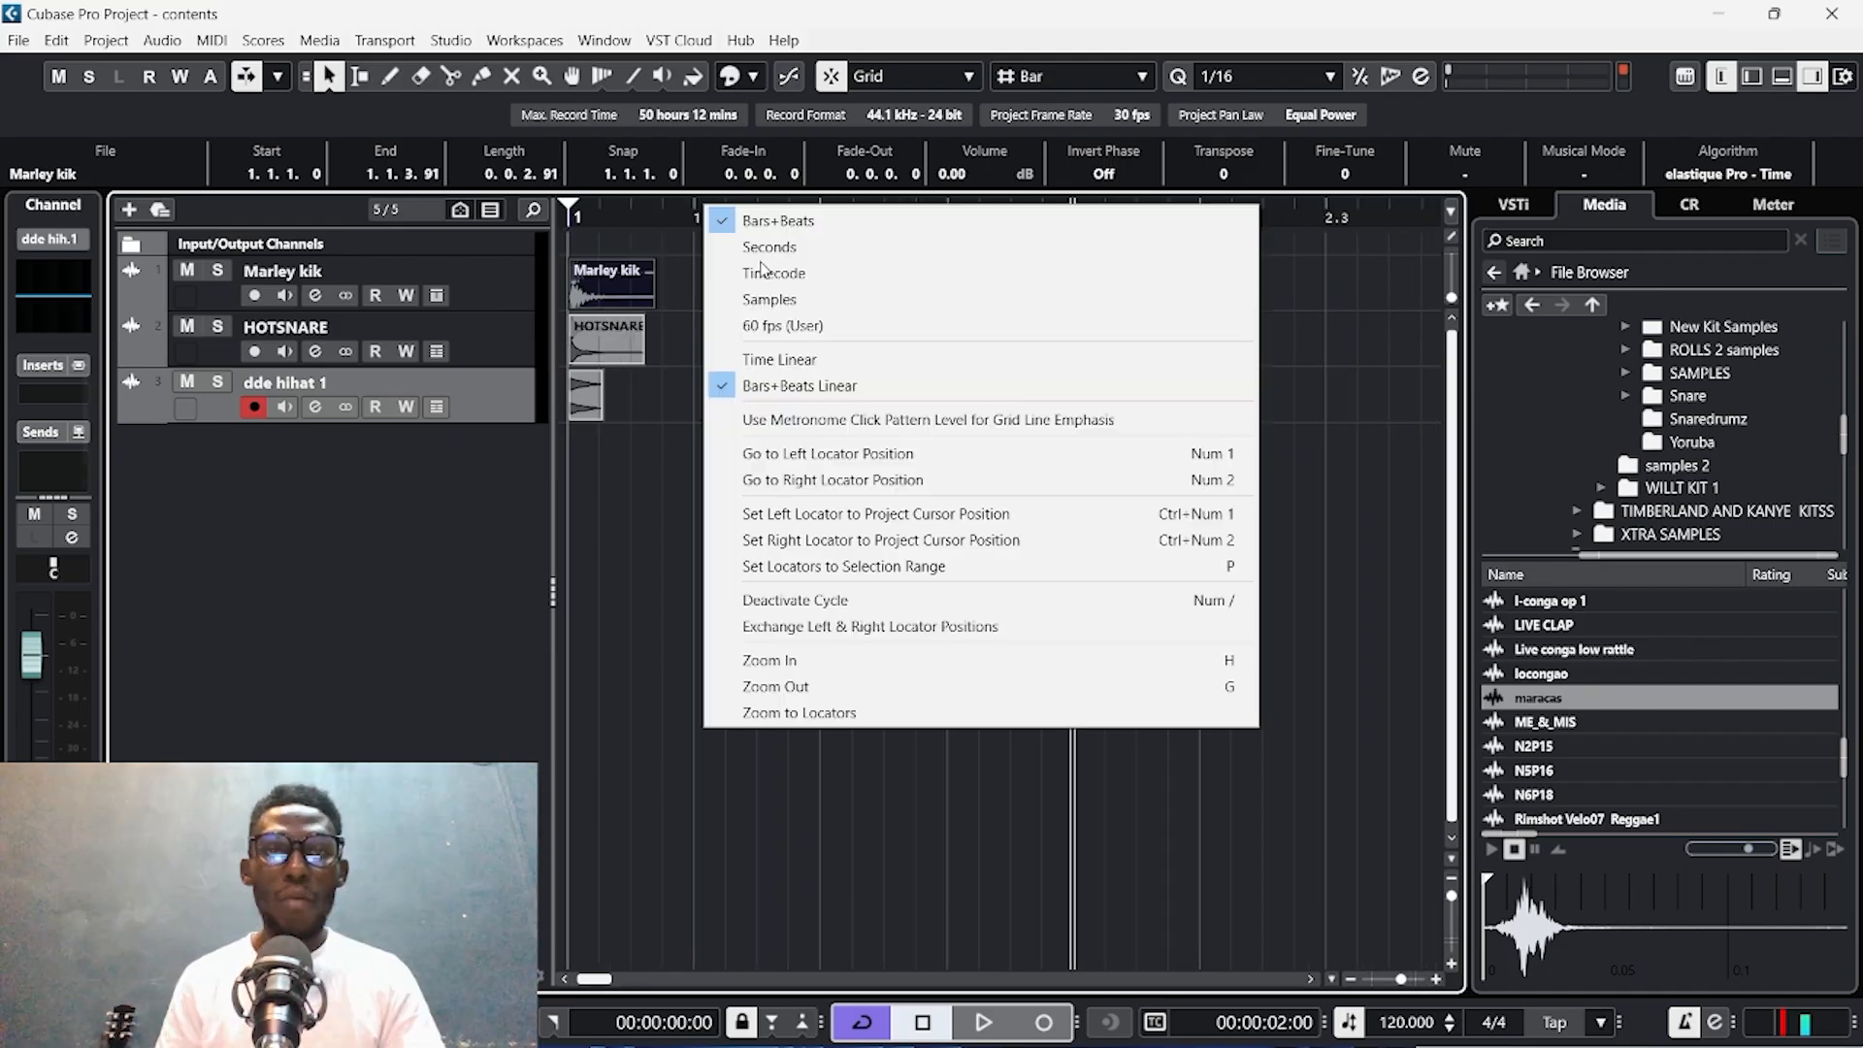
left_click(764, 328)
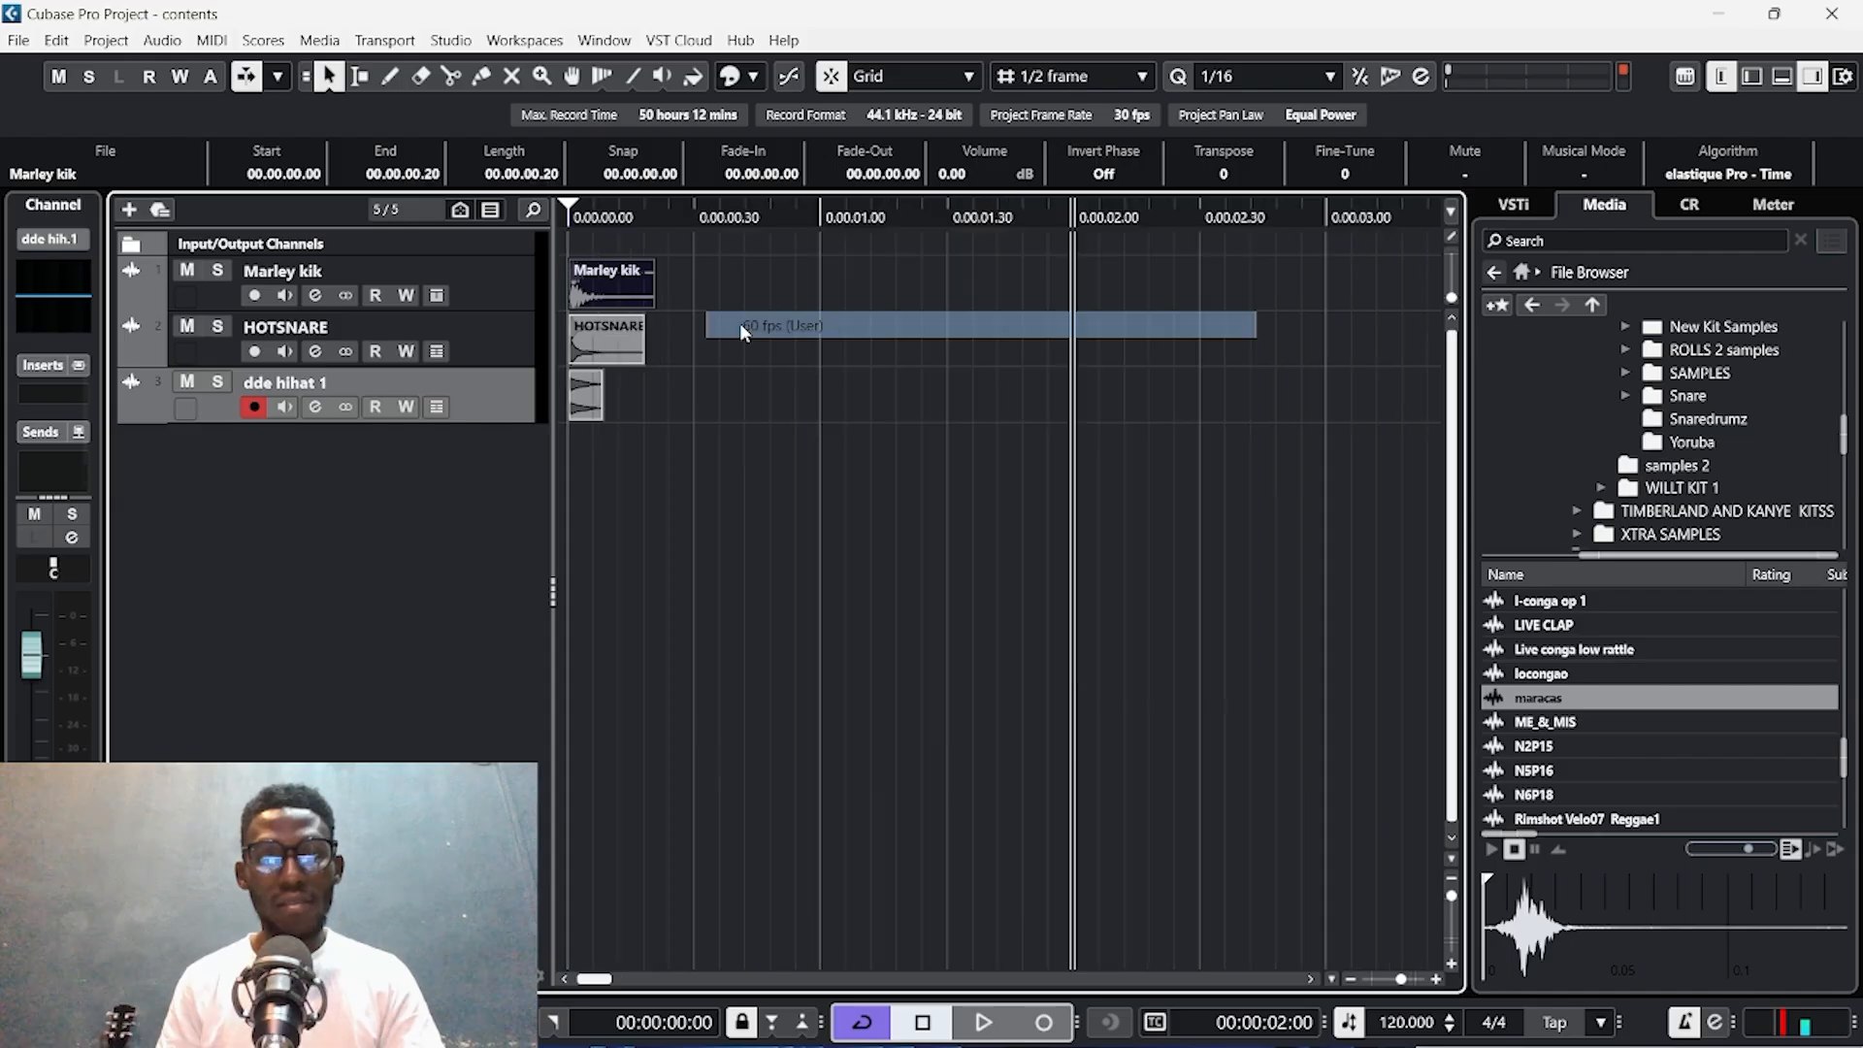
key("h")
key("h")
key("h")
key("h")
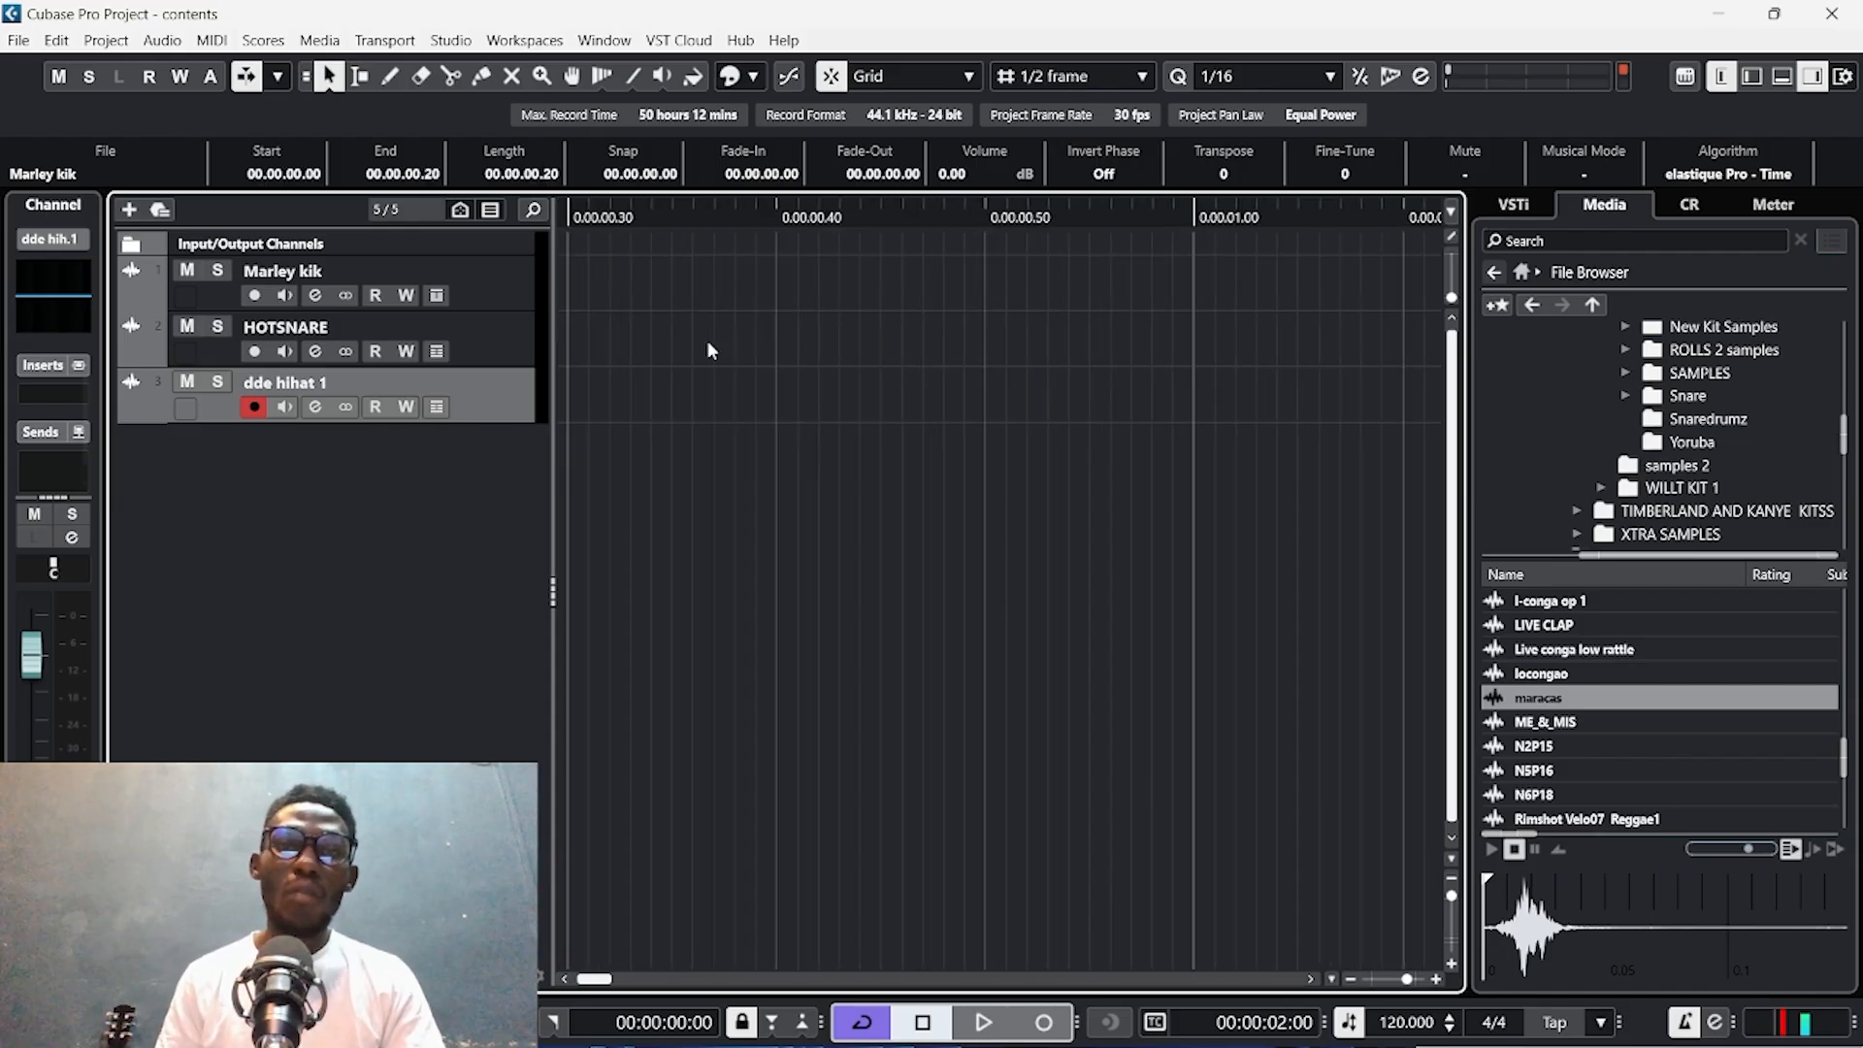
Set the cycle range from bar 1 to bar 2 and switch the ruler to 60 fps (User).
left_click(564, 208)
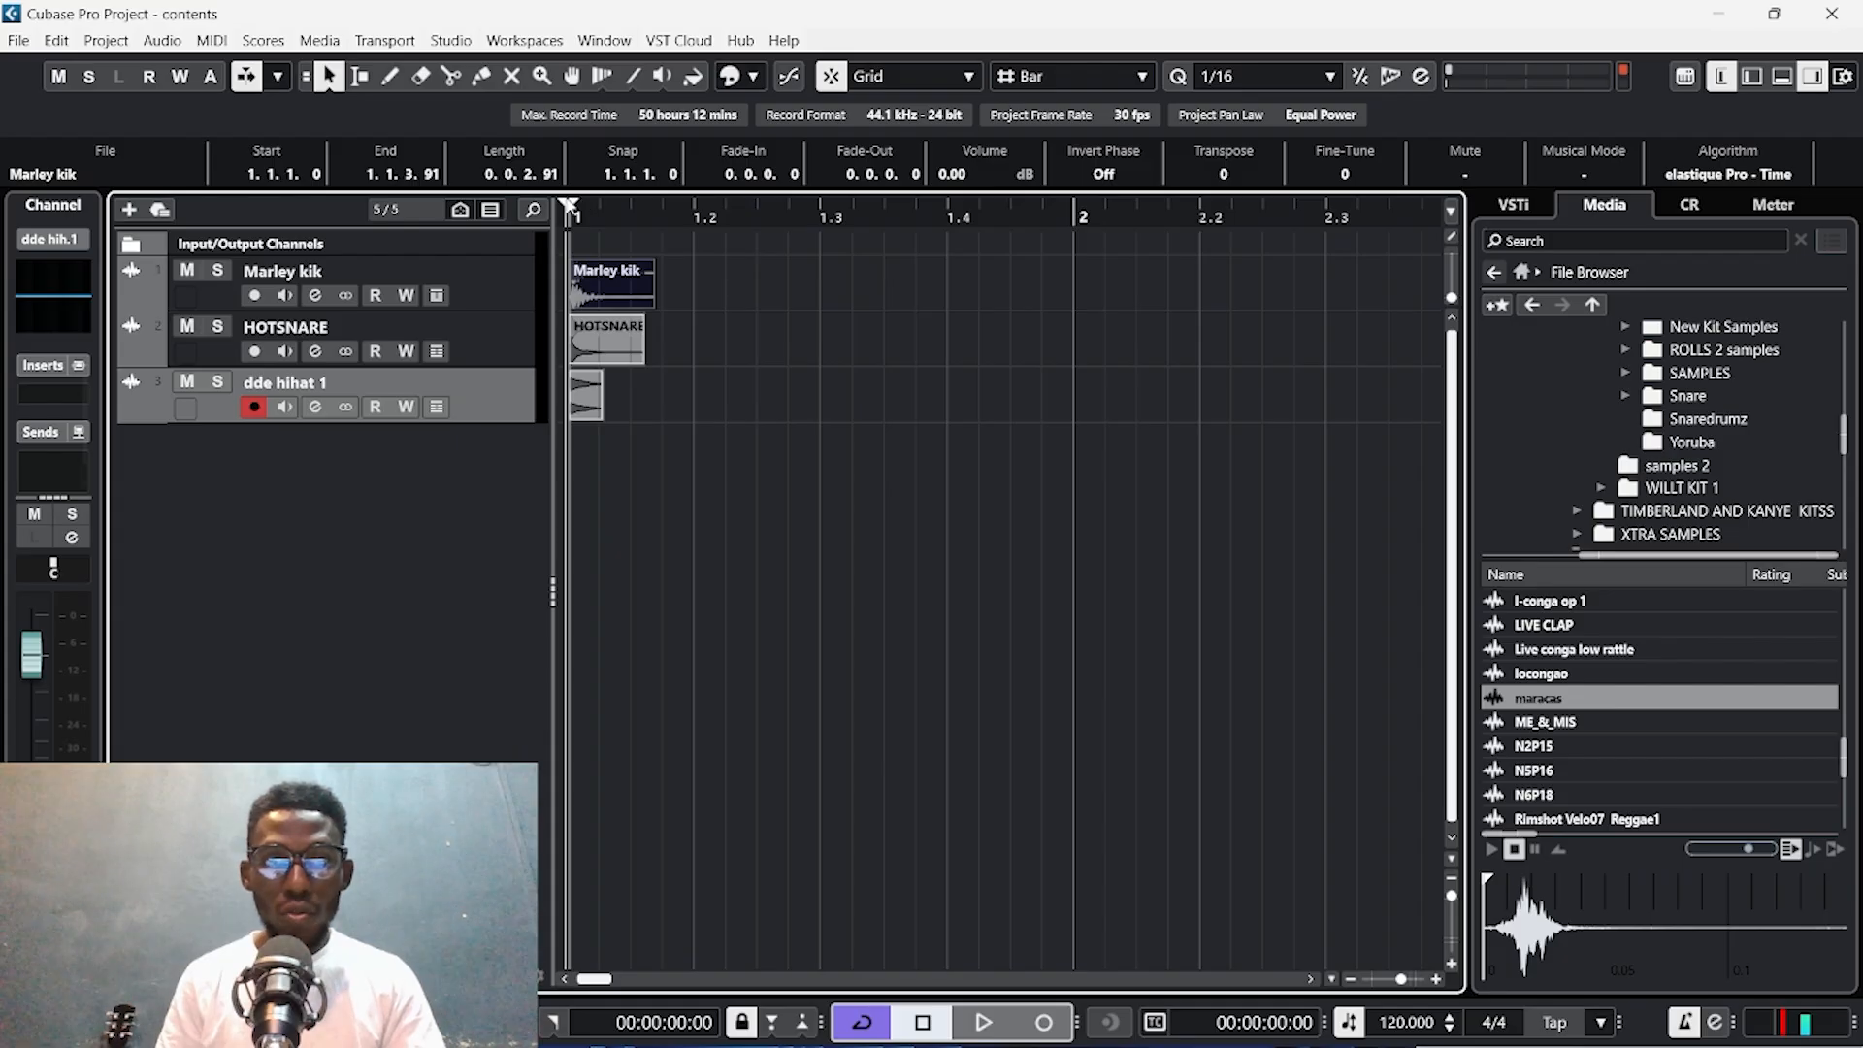
left_click_drag(823, 205, 748, 208)
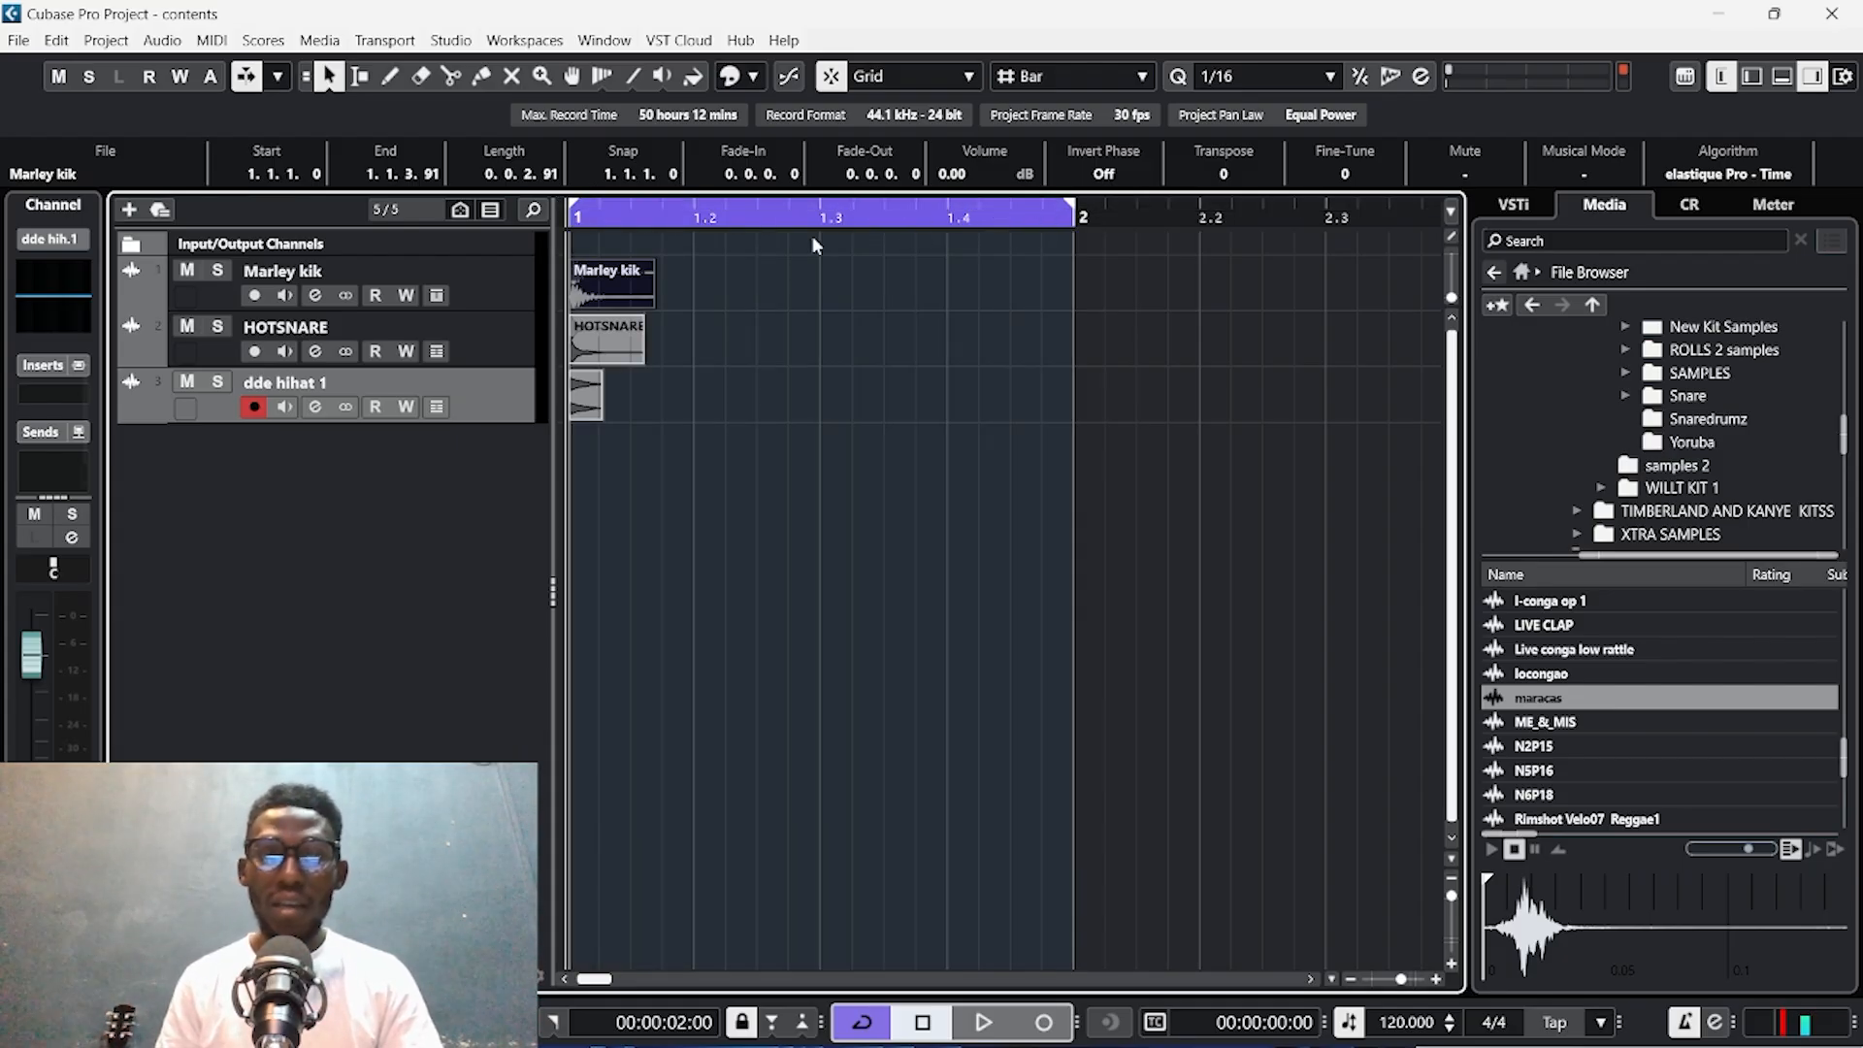
key("h")
key("h")
key("h")
right_click(797, 202)
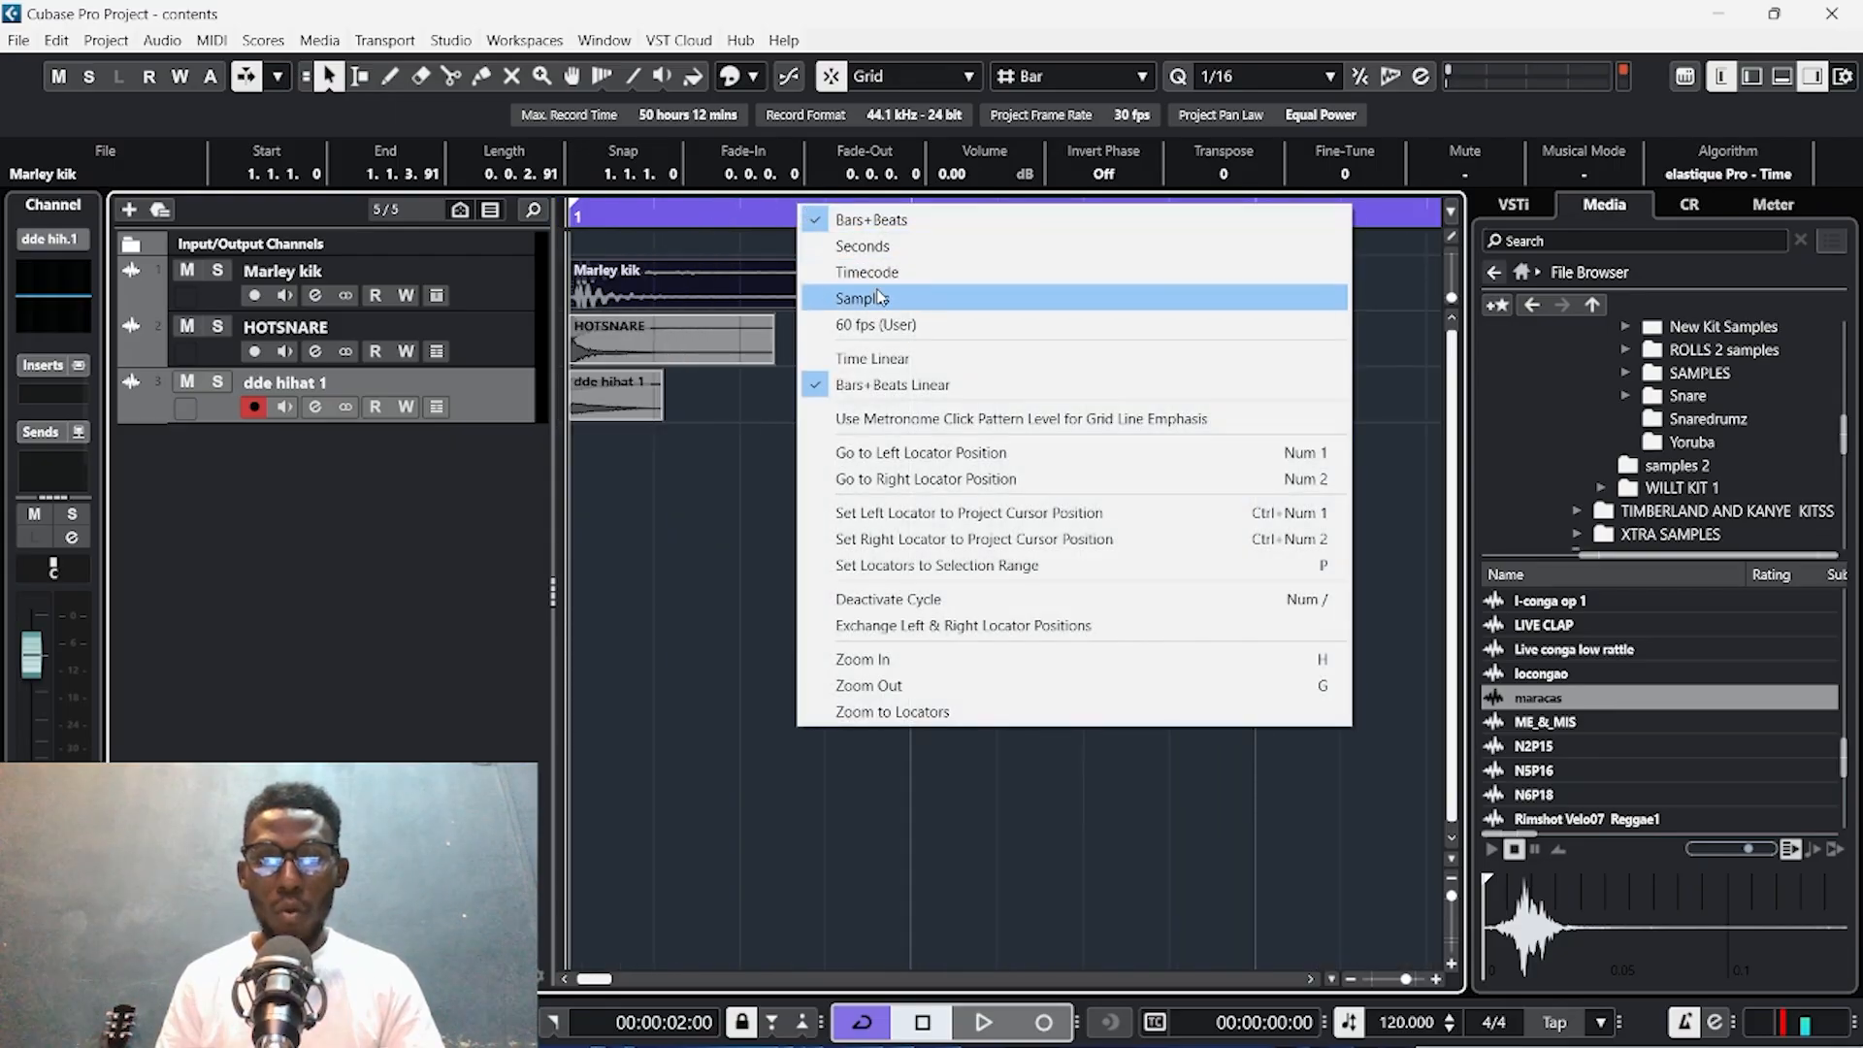
left_click(879, 321)
key("g")
key("g")
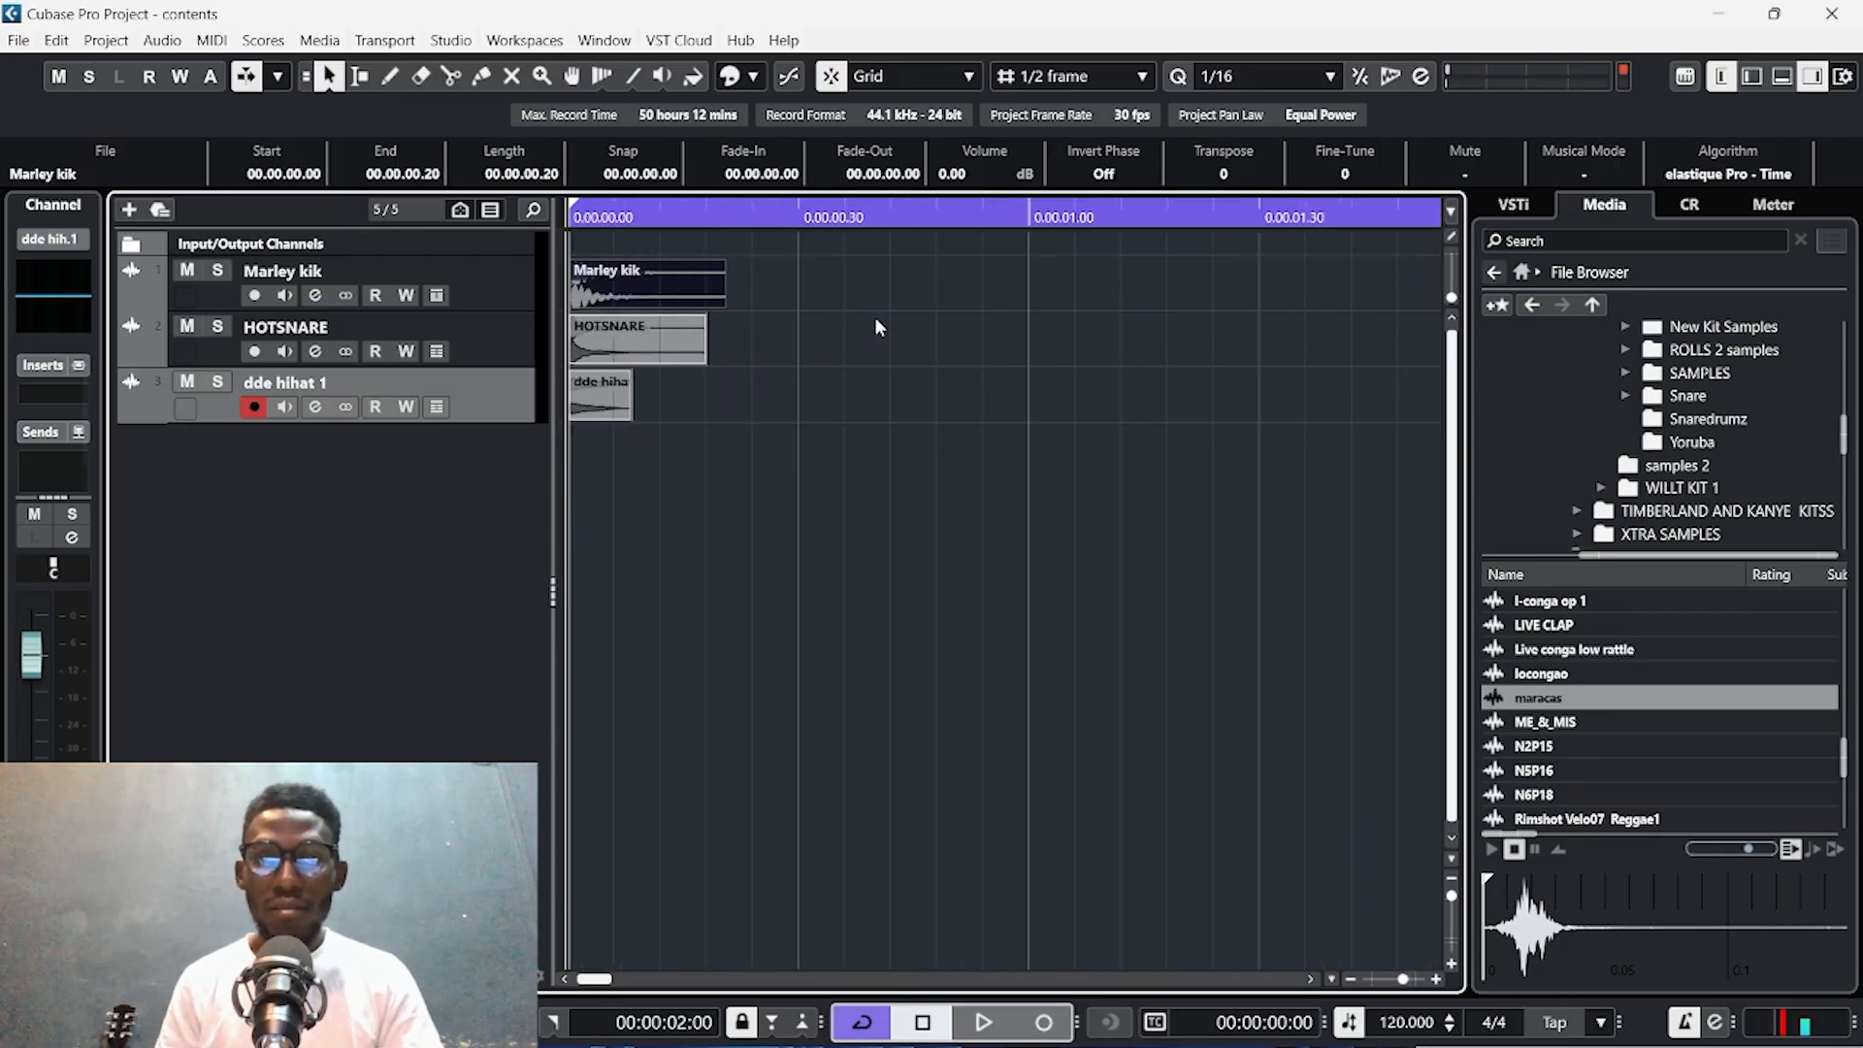
key("g")
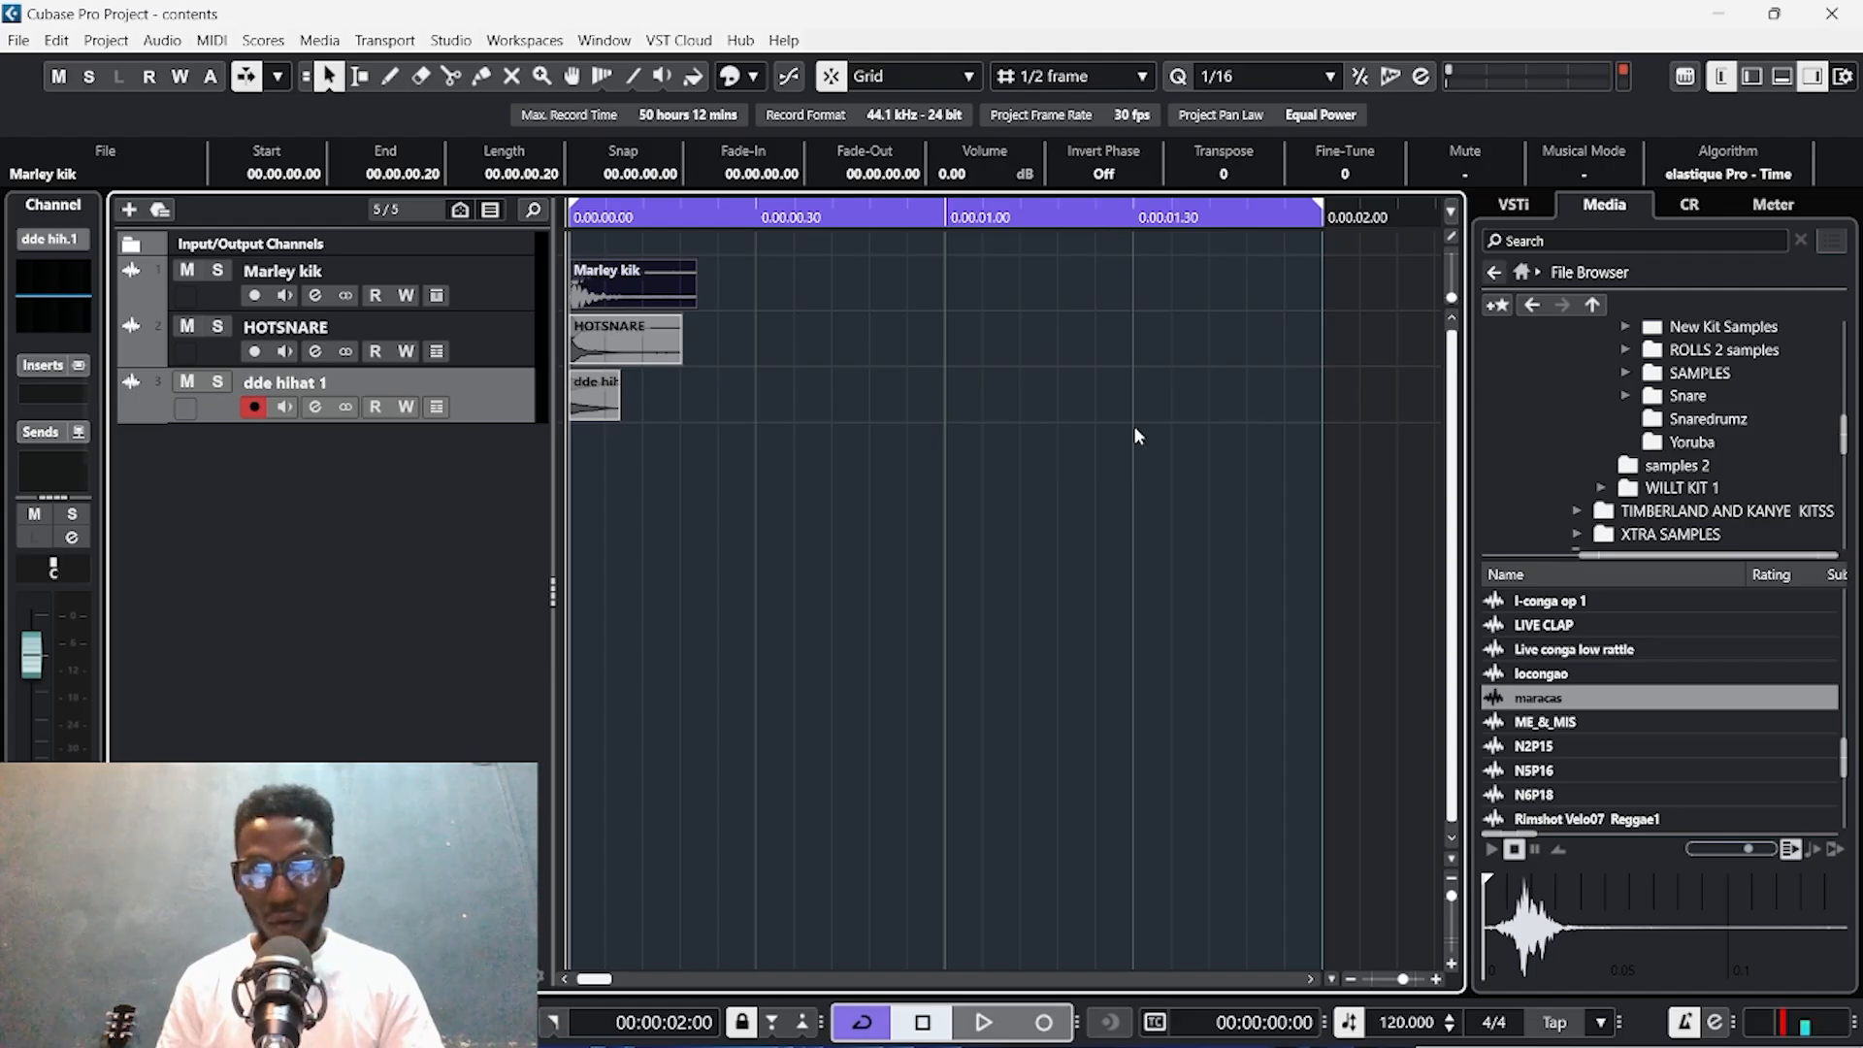
Place copies of the Marley kik event at 00.00.00.30, 00.00.01.00 and 00.00.01.30 on its track.
left_click(616, 291)
key("space")
left_click_drag(620, 271, 807, 279)
left_click(948, 219)
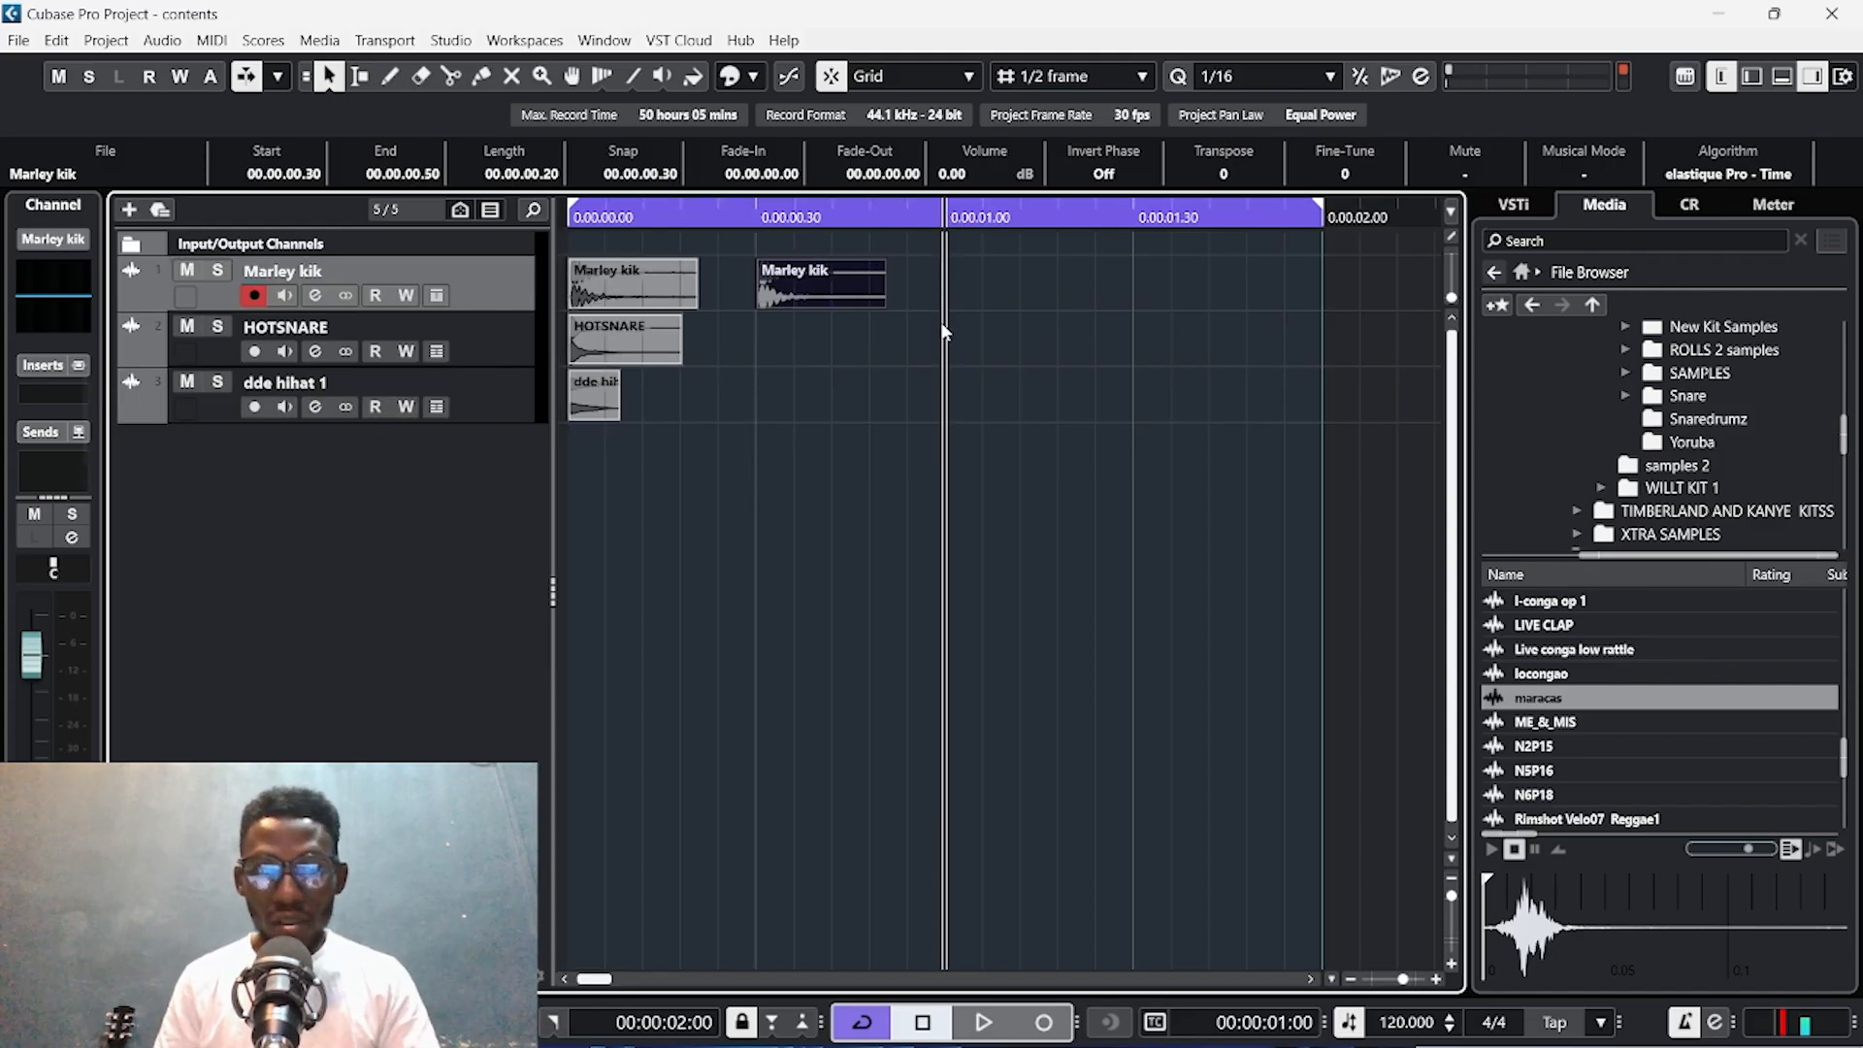
key("ctrl+v")
left_click(1135, 219)
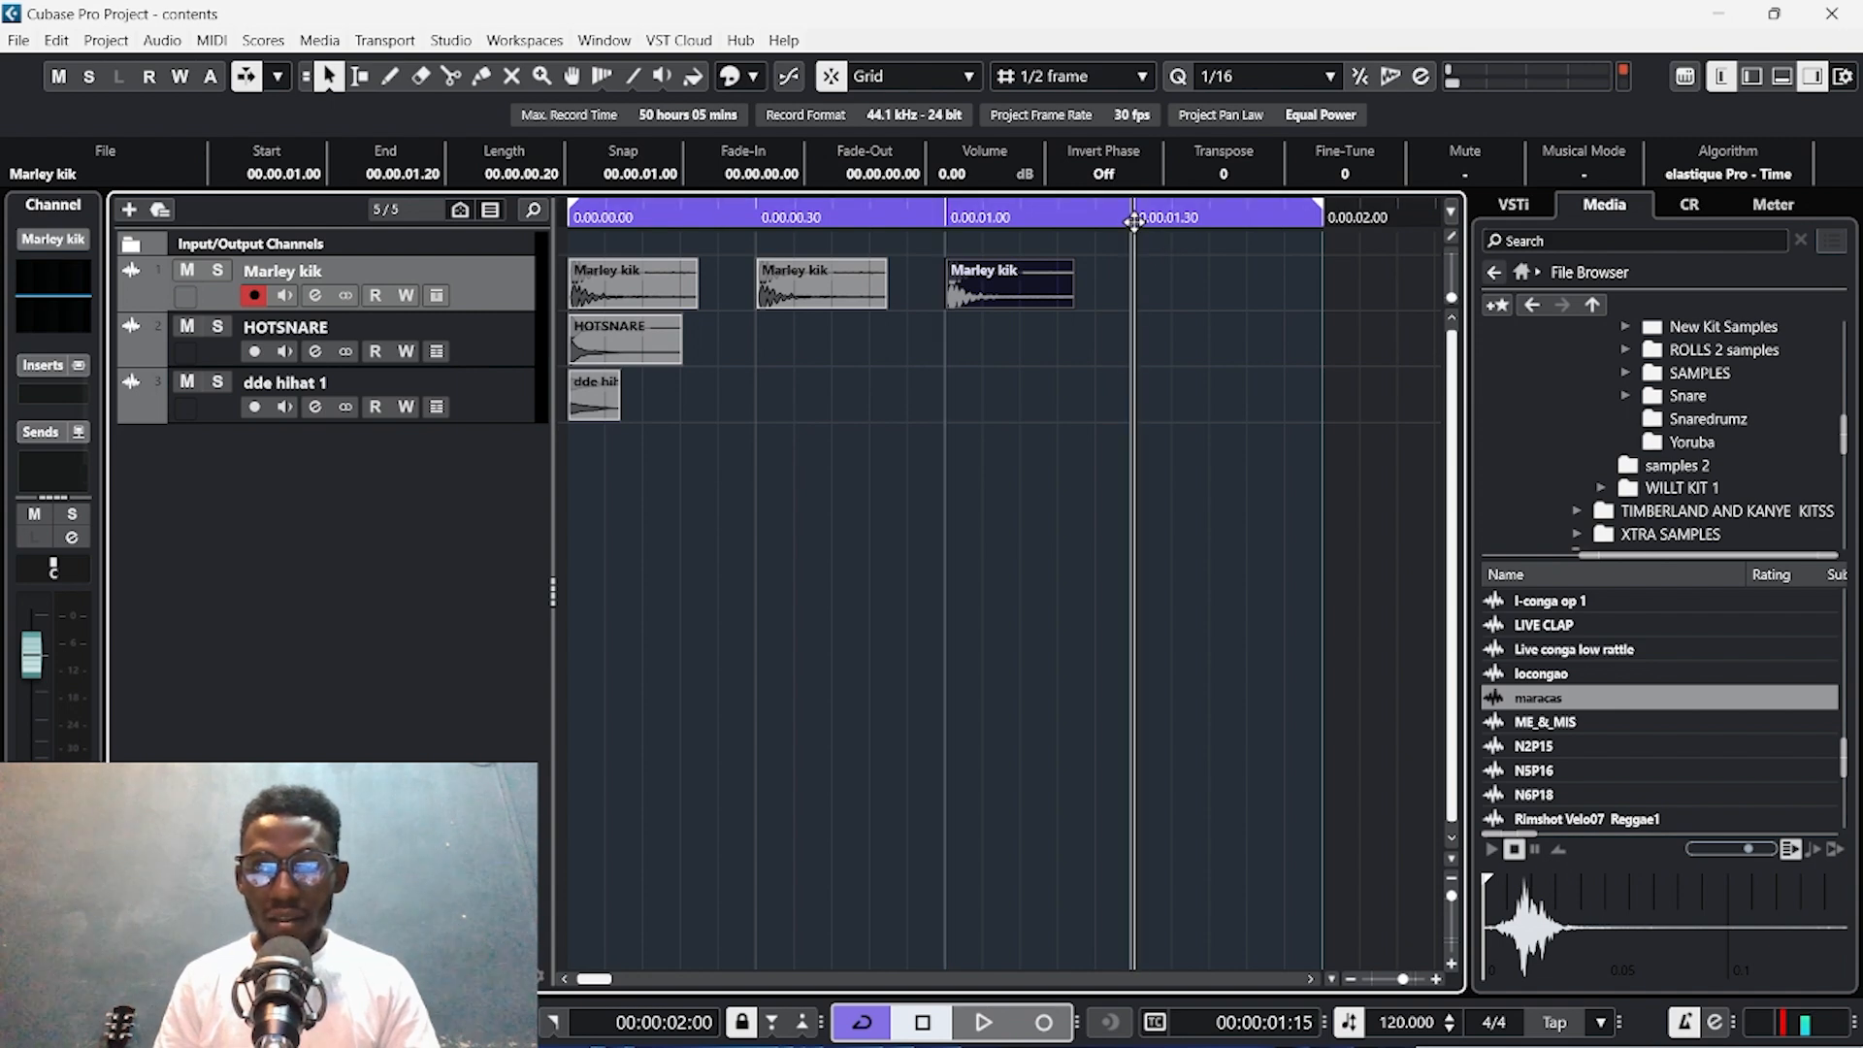
key("ctrl+v")
left_click(545, 376)
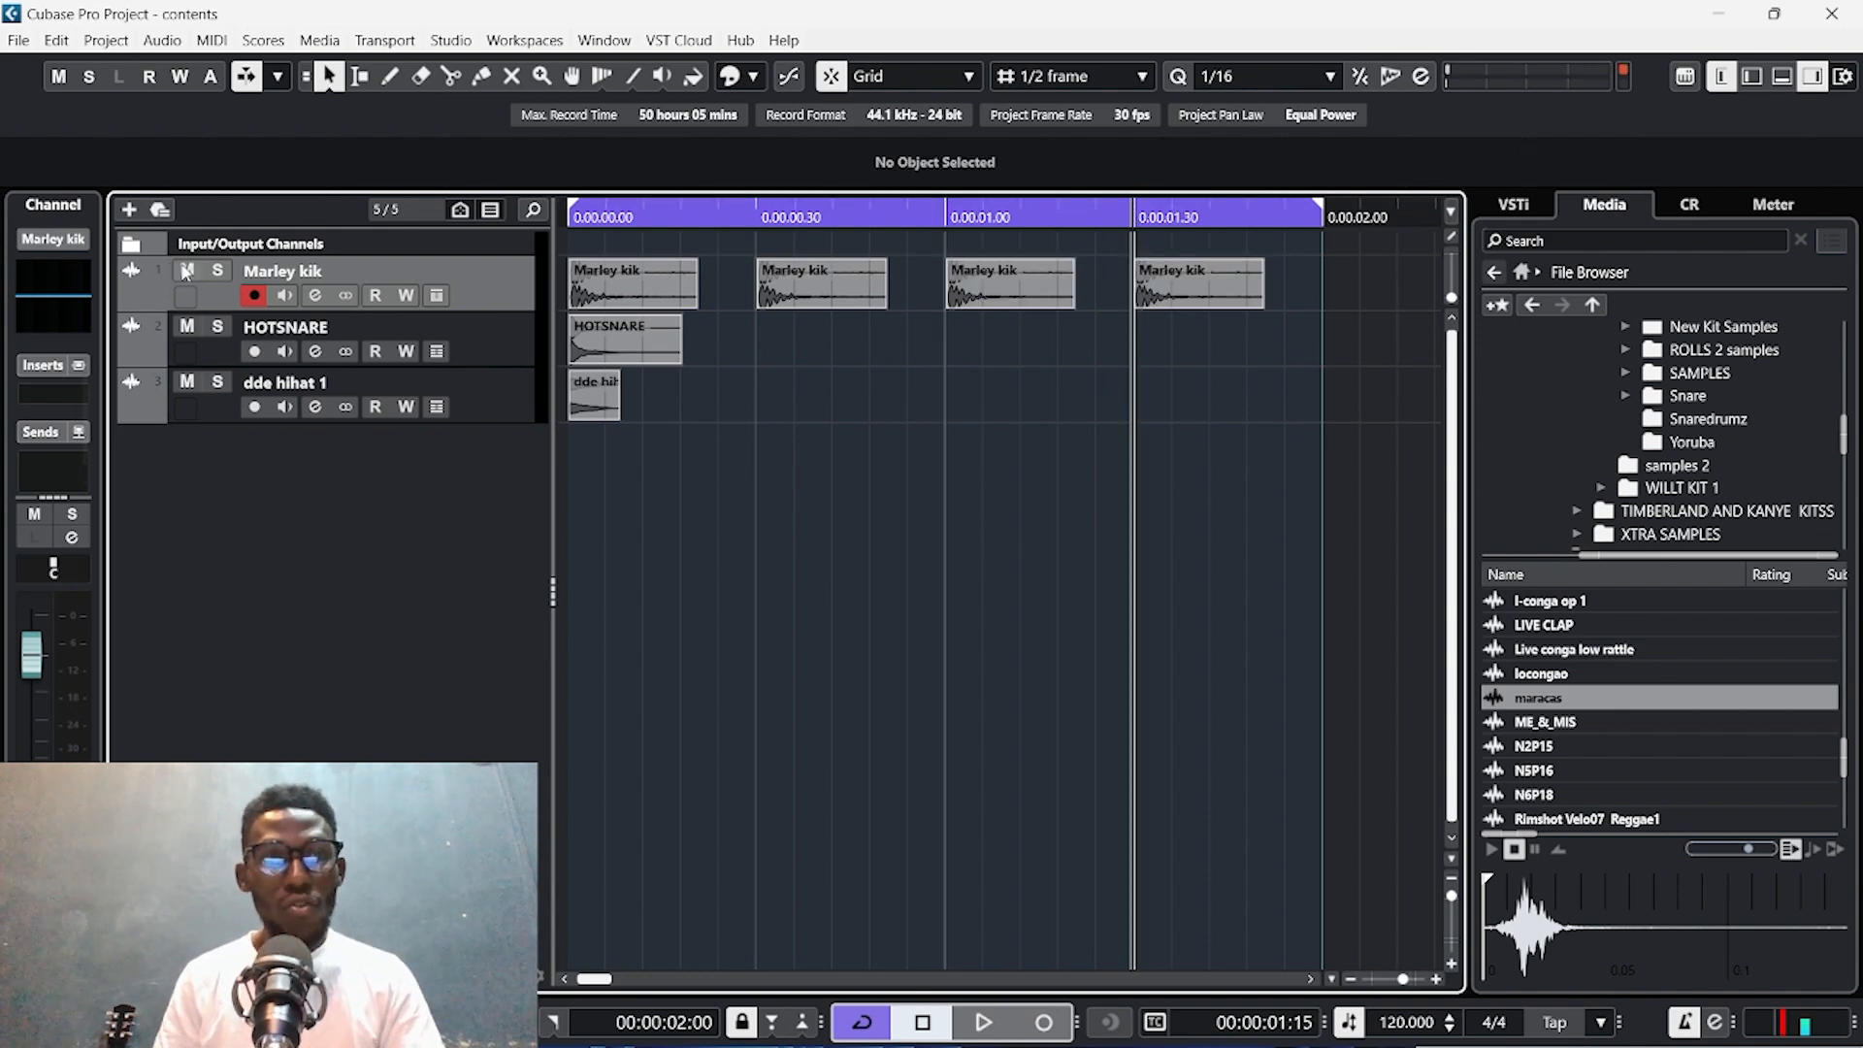
Solo the Marley kik track and play the kick loop from the start, and stop playback.
left_click(218, 270)
left_click(574, 215)
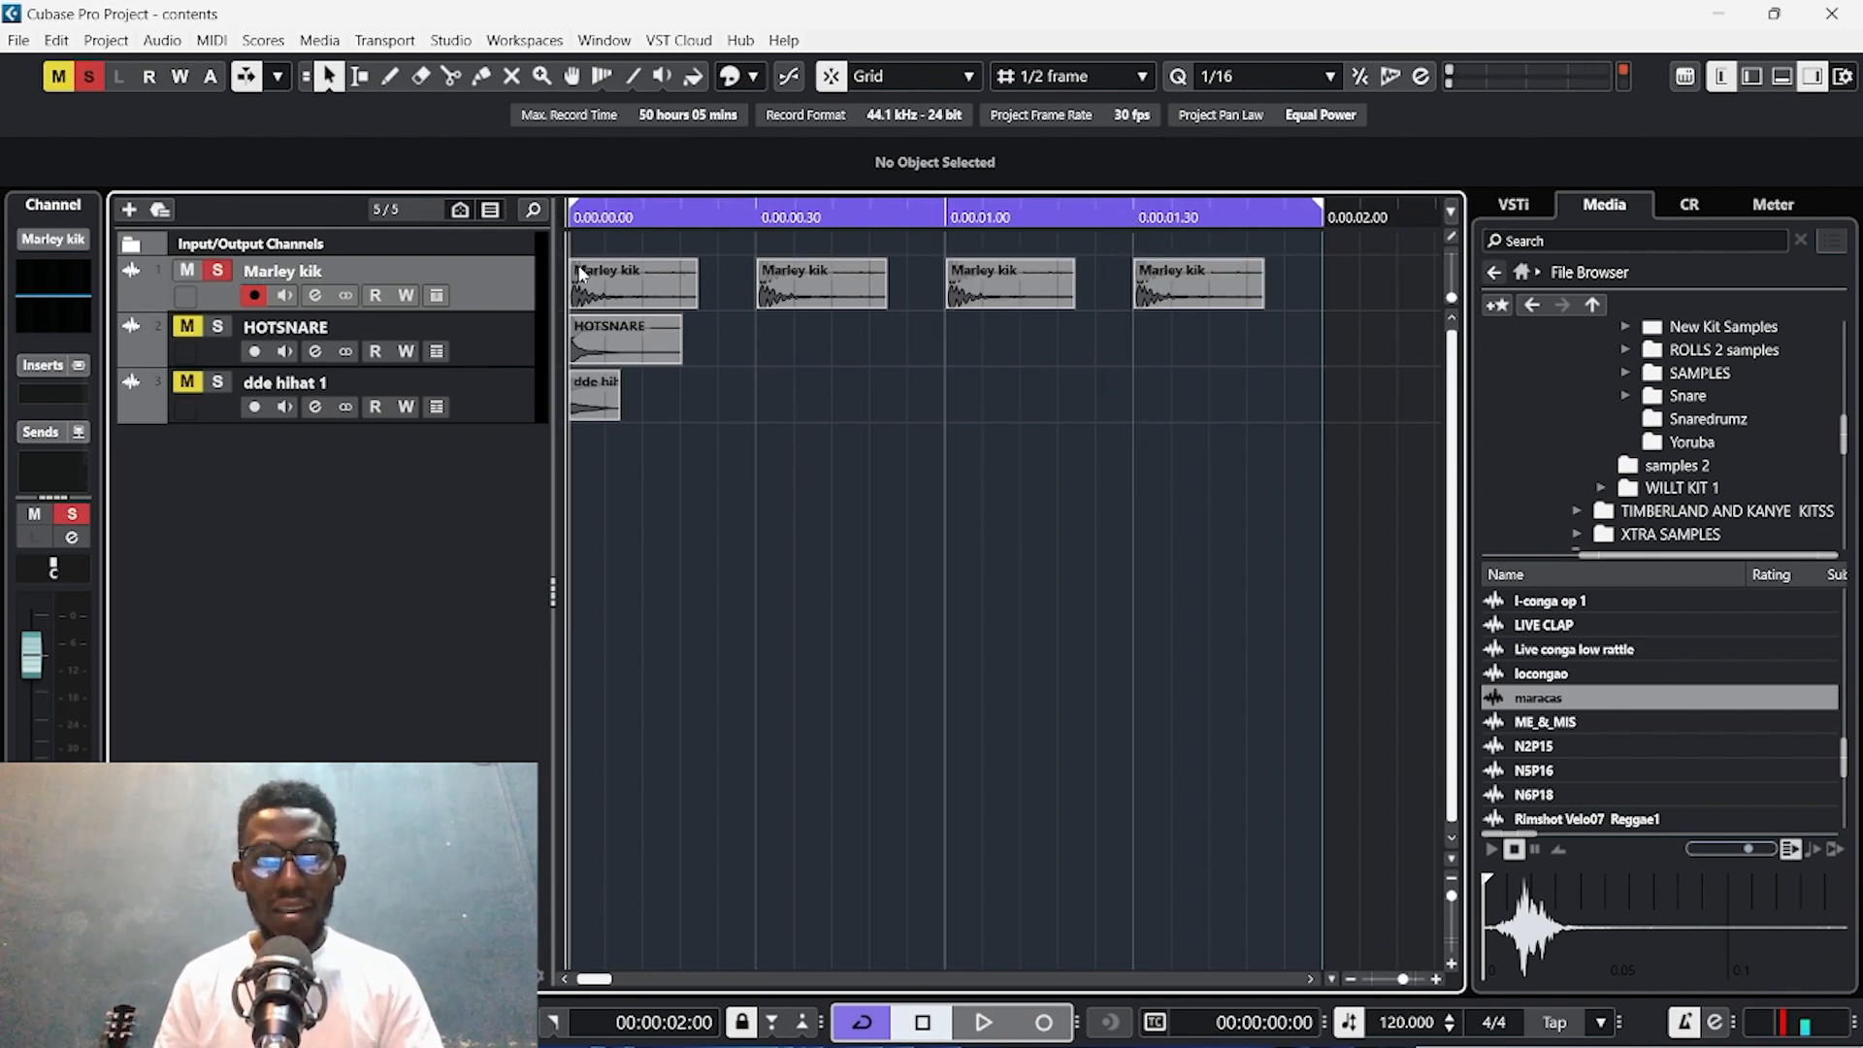
key("space")
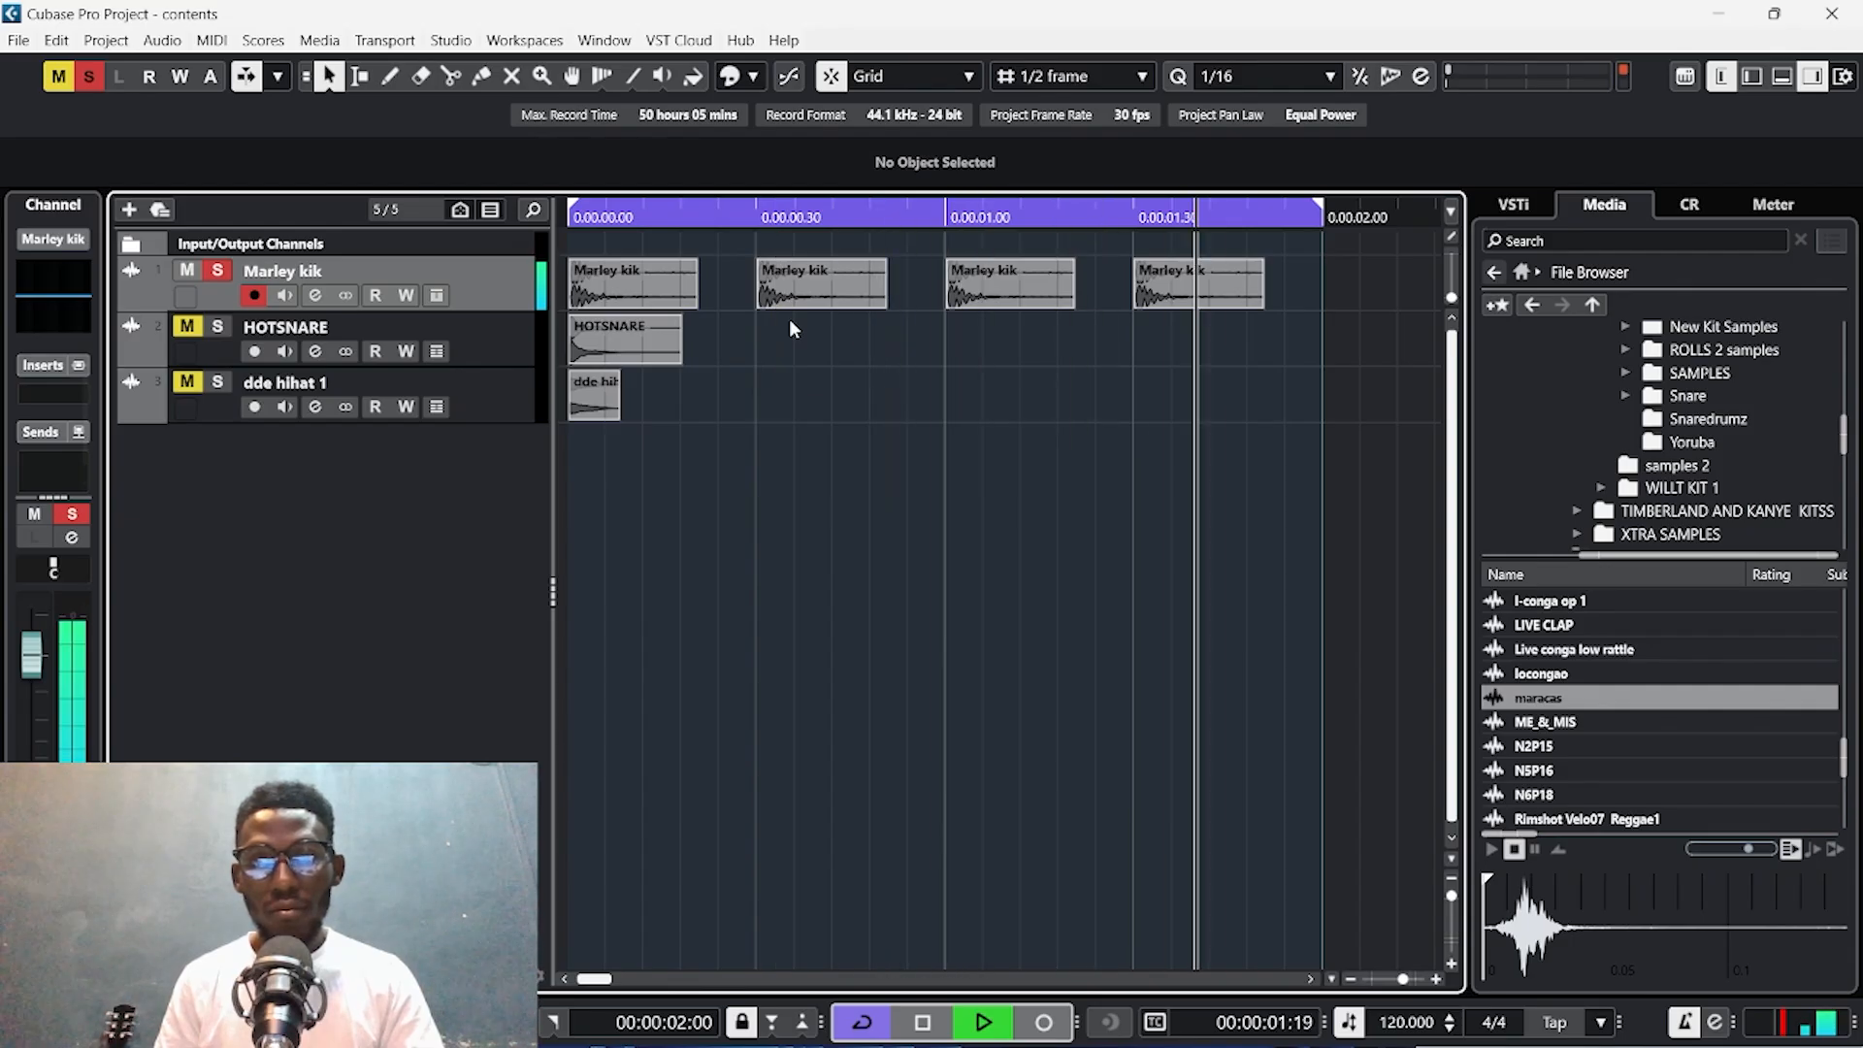
key("space")
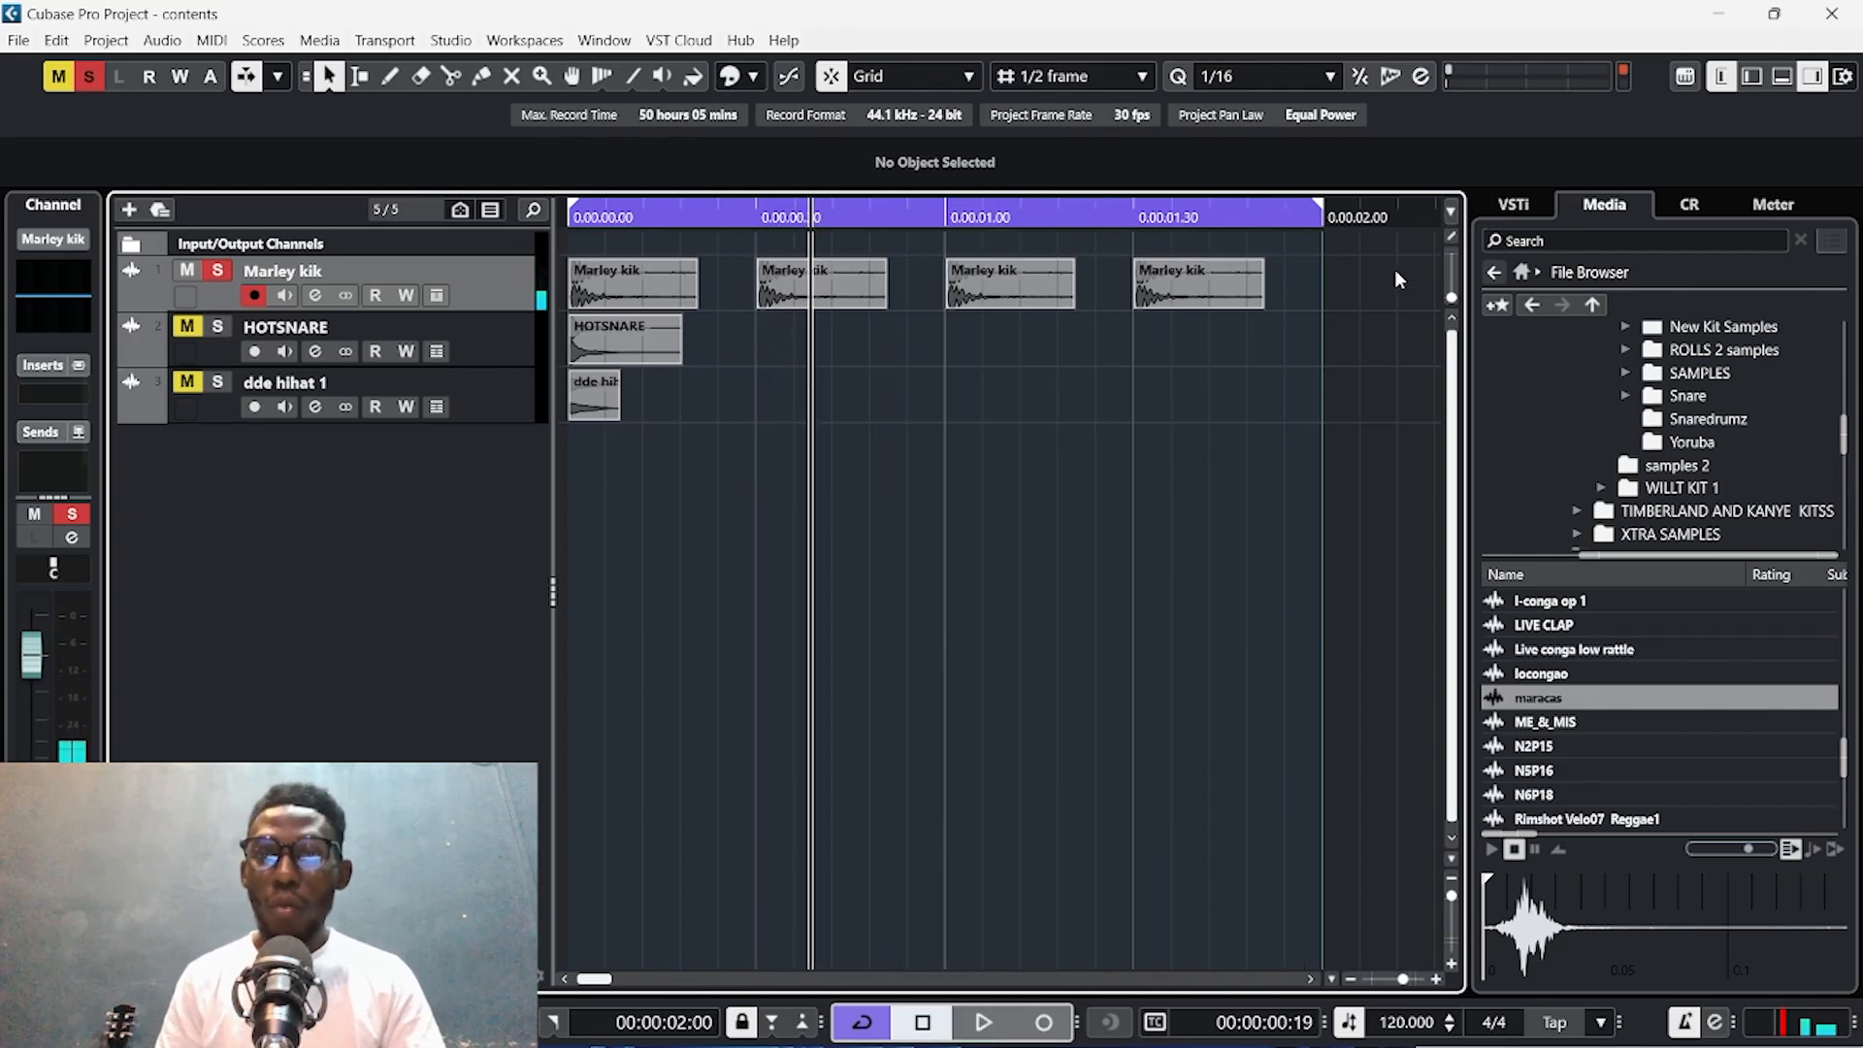
Bounce the four Marley kik events into a single audio event that replaces them.
left_click_drag(1390, 272, 642, 282)
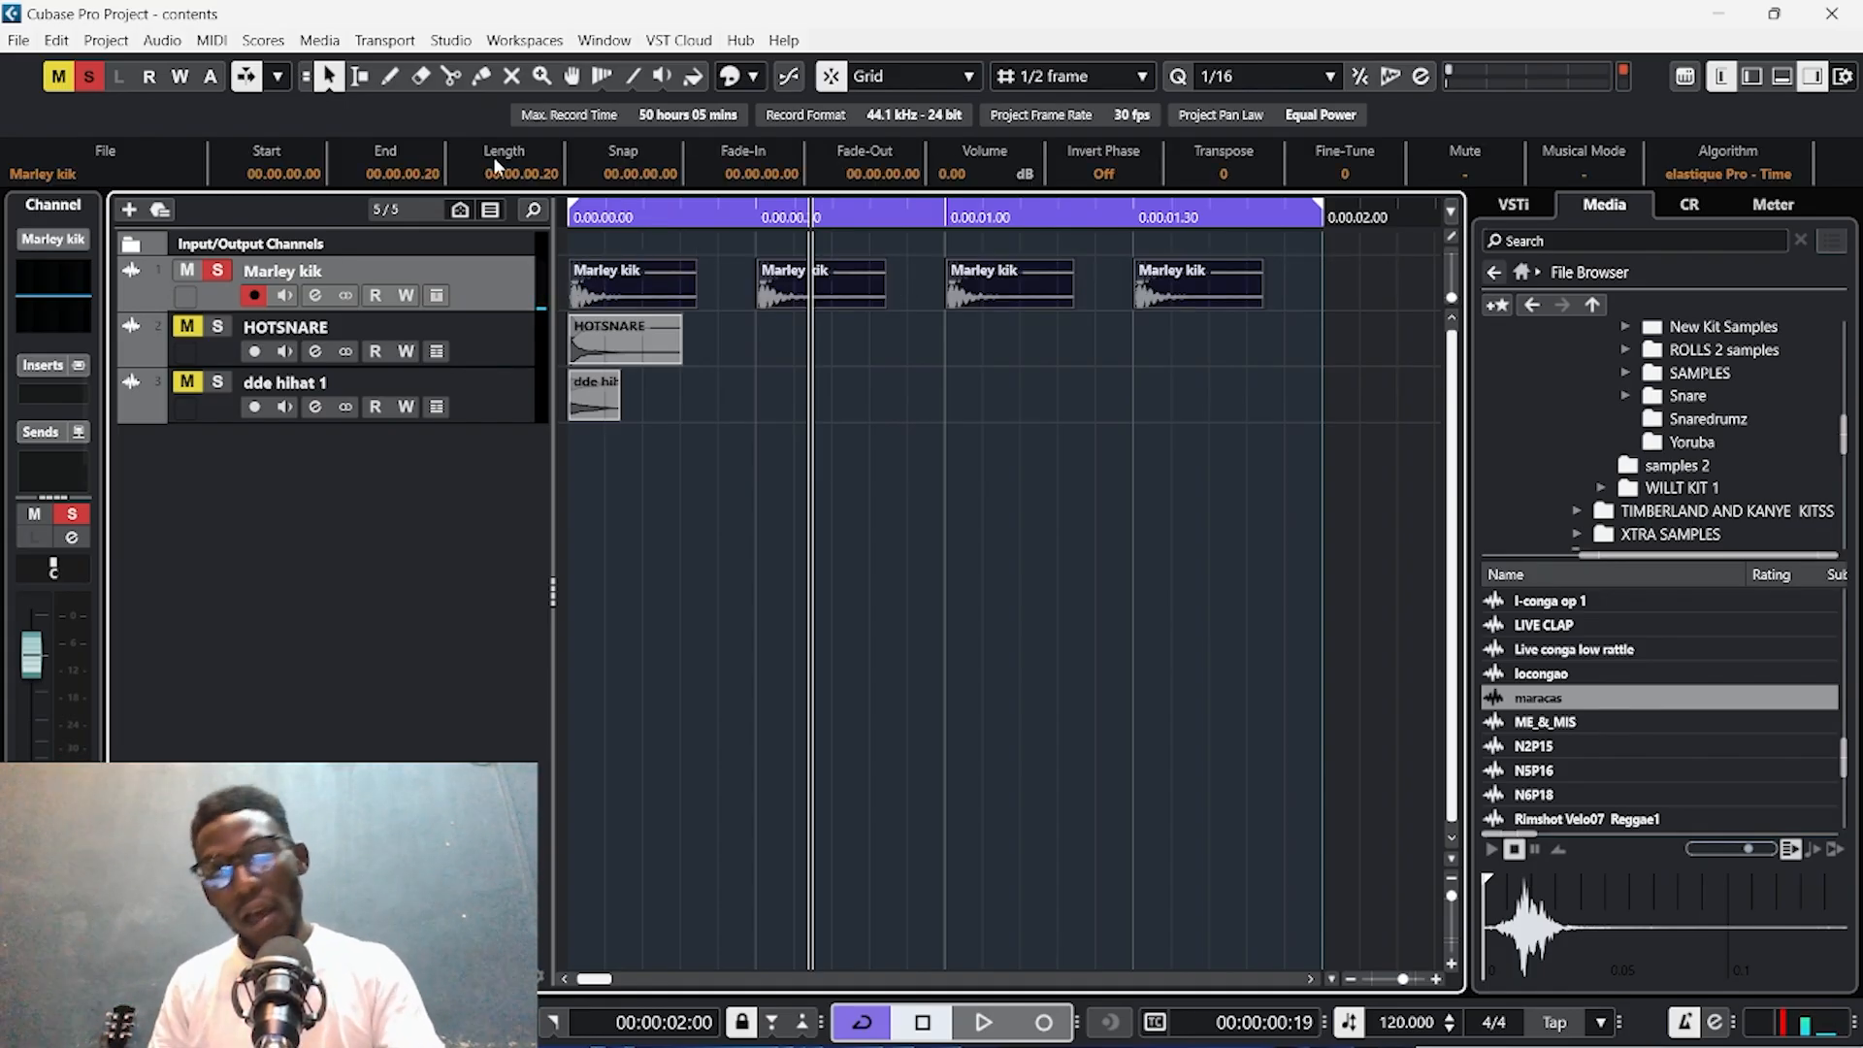
left_click(167, 40)
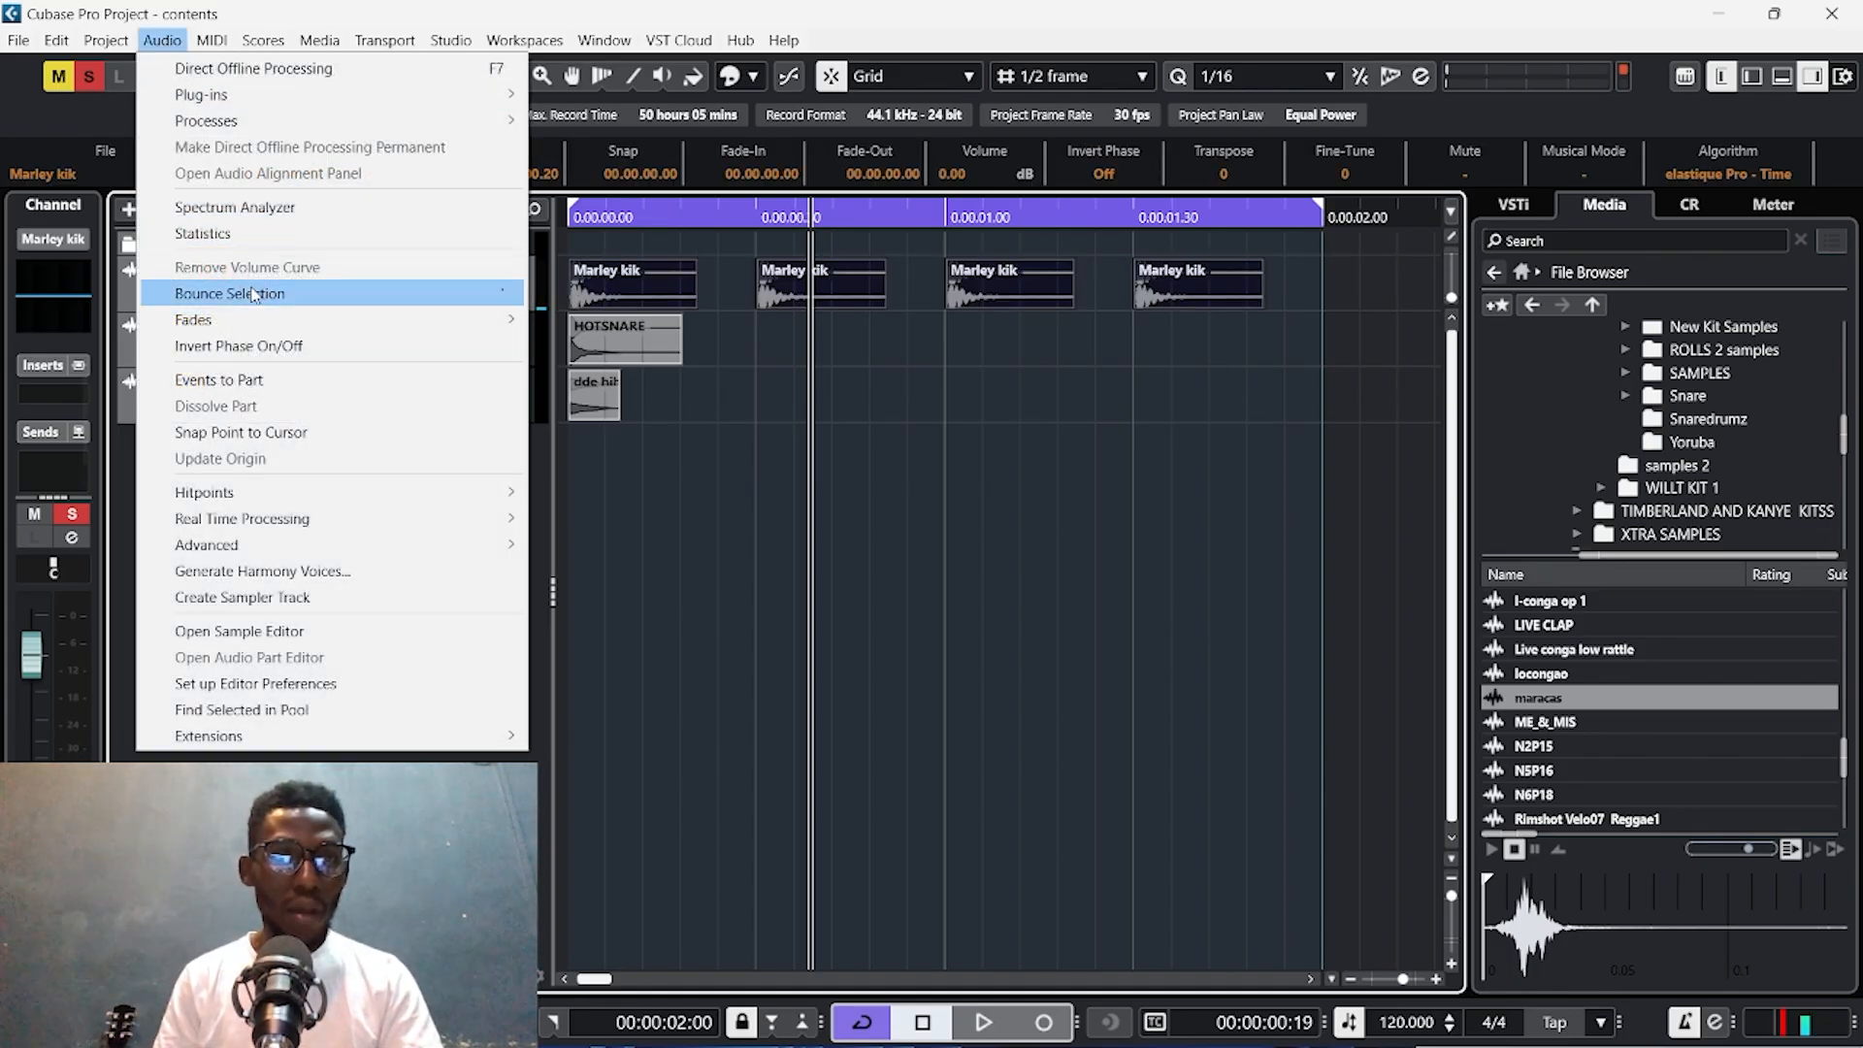
left_click(223, 292)
left_click(878, 574)
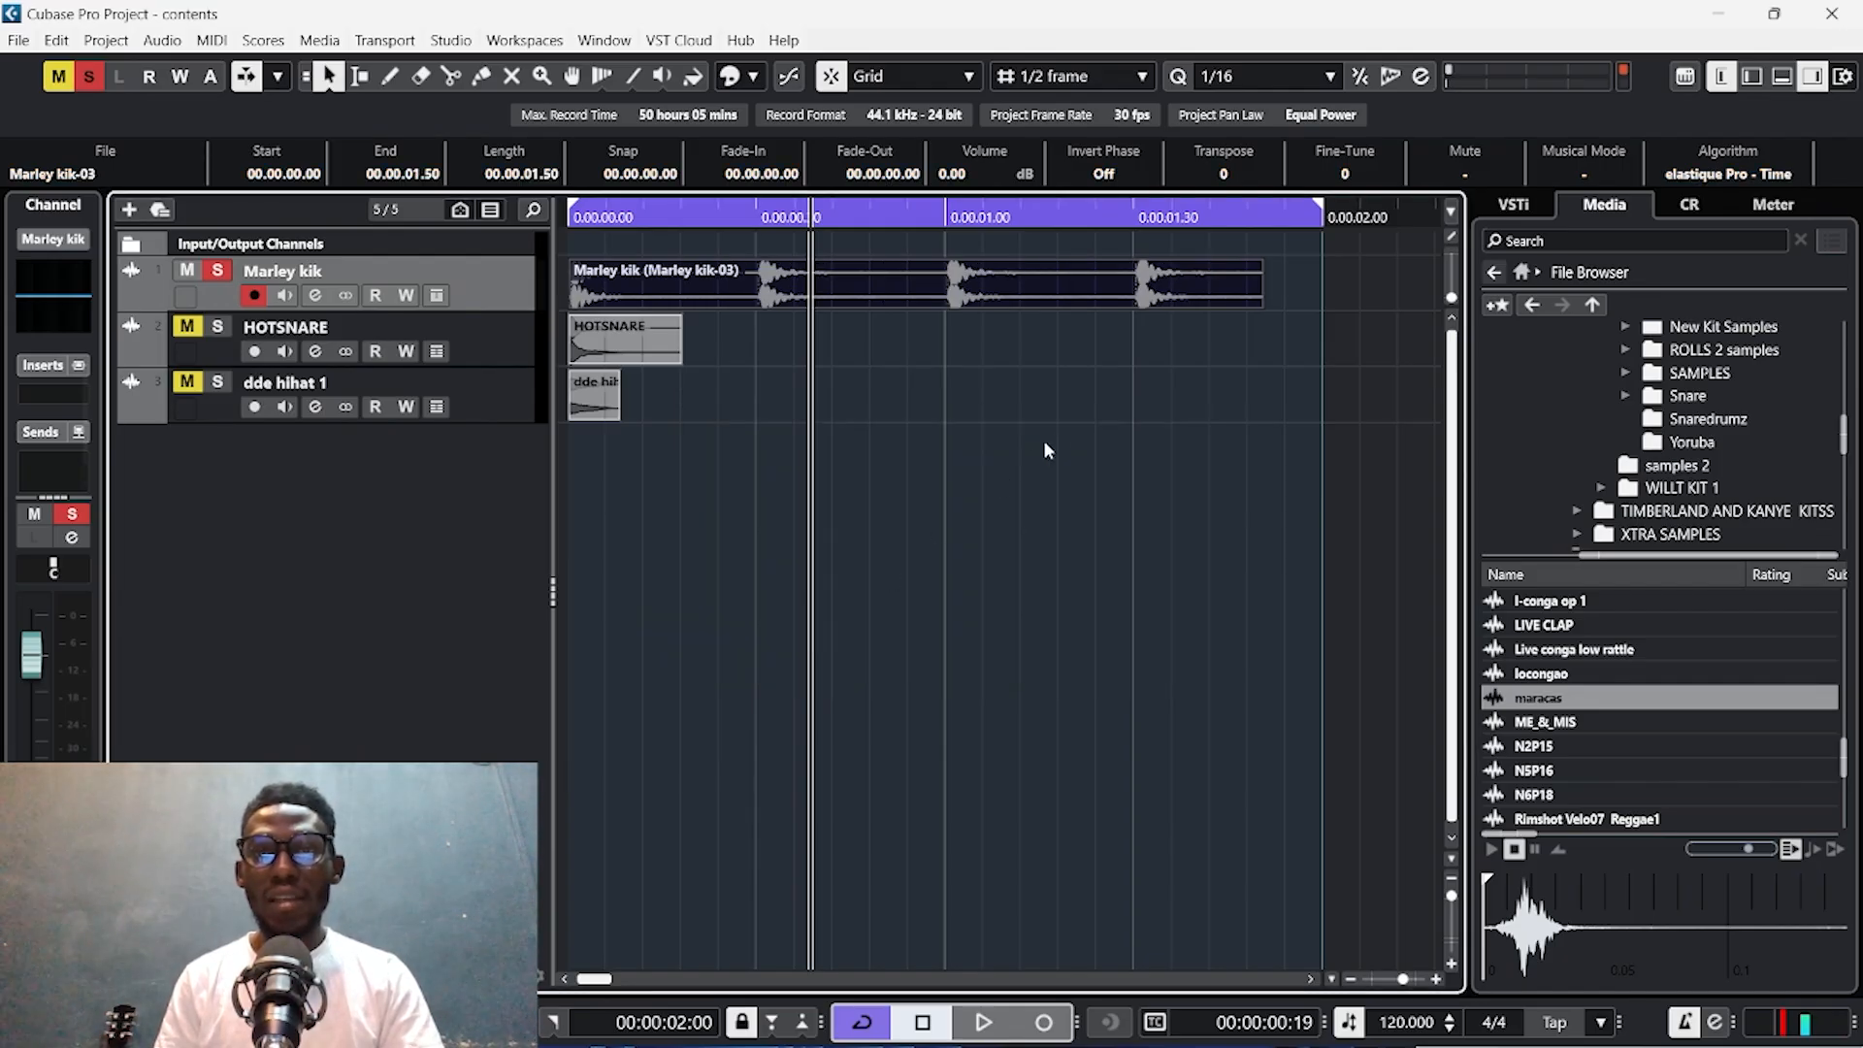
Play the bounced kick event to check it, stop playback, and unsolo the Marley kik track.
left_click(933, 278)
key("space")
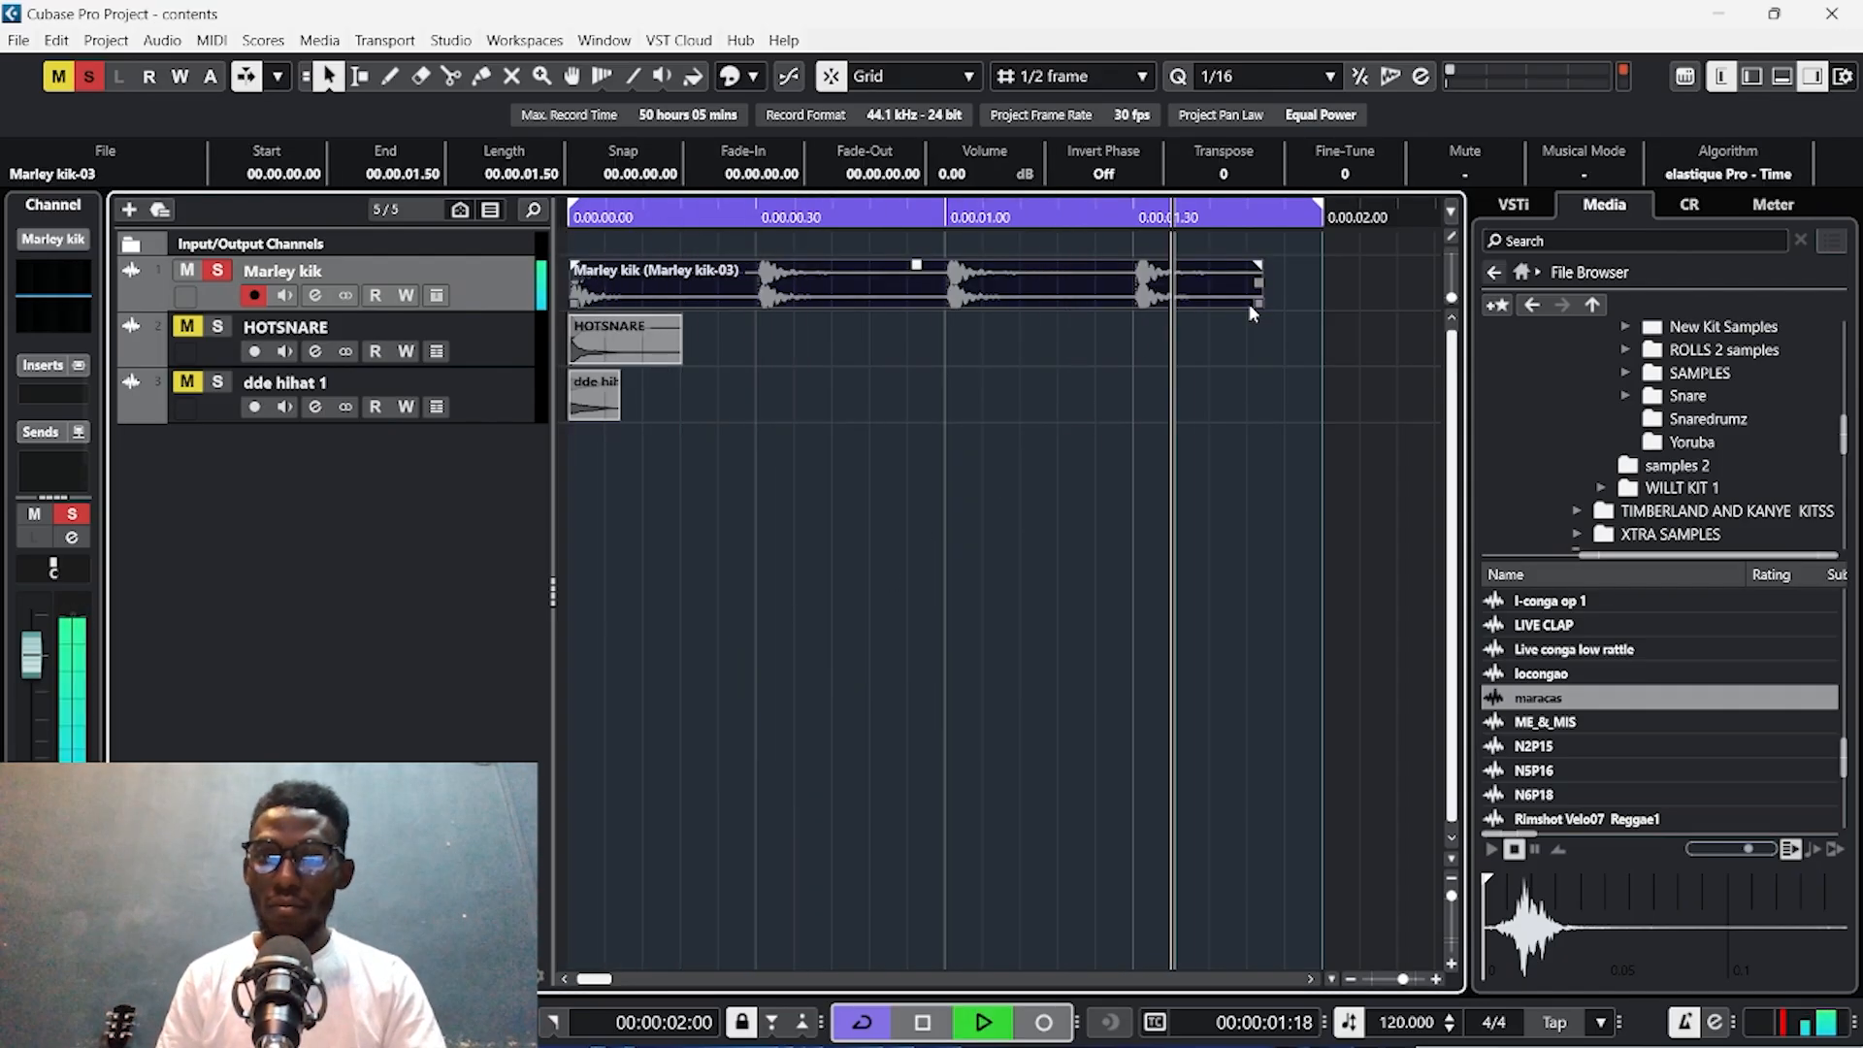
key("space")
left_click(219, 271)
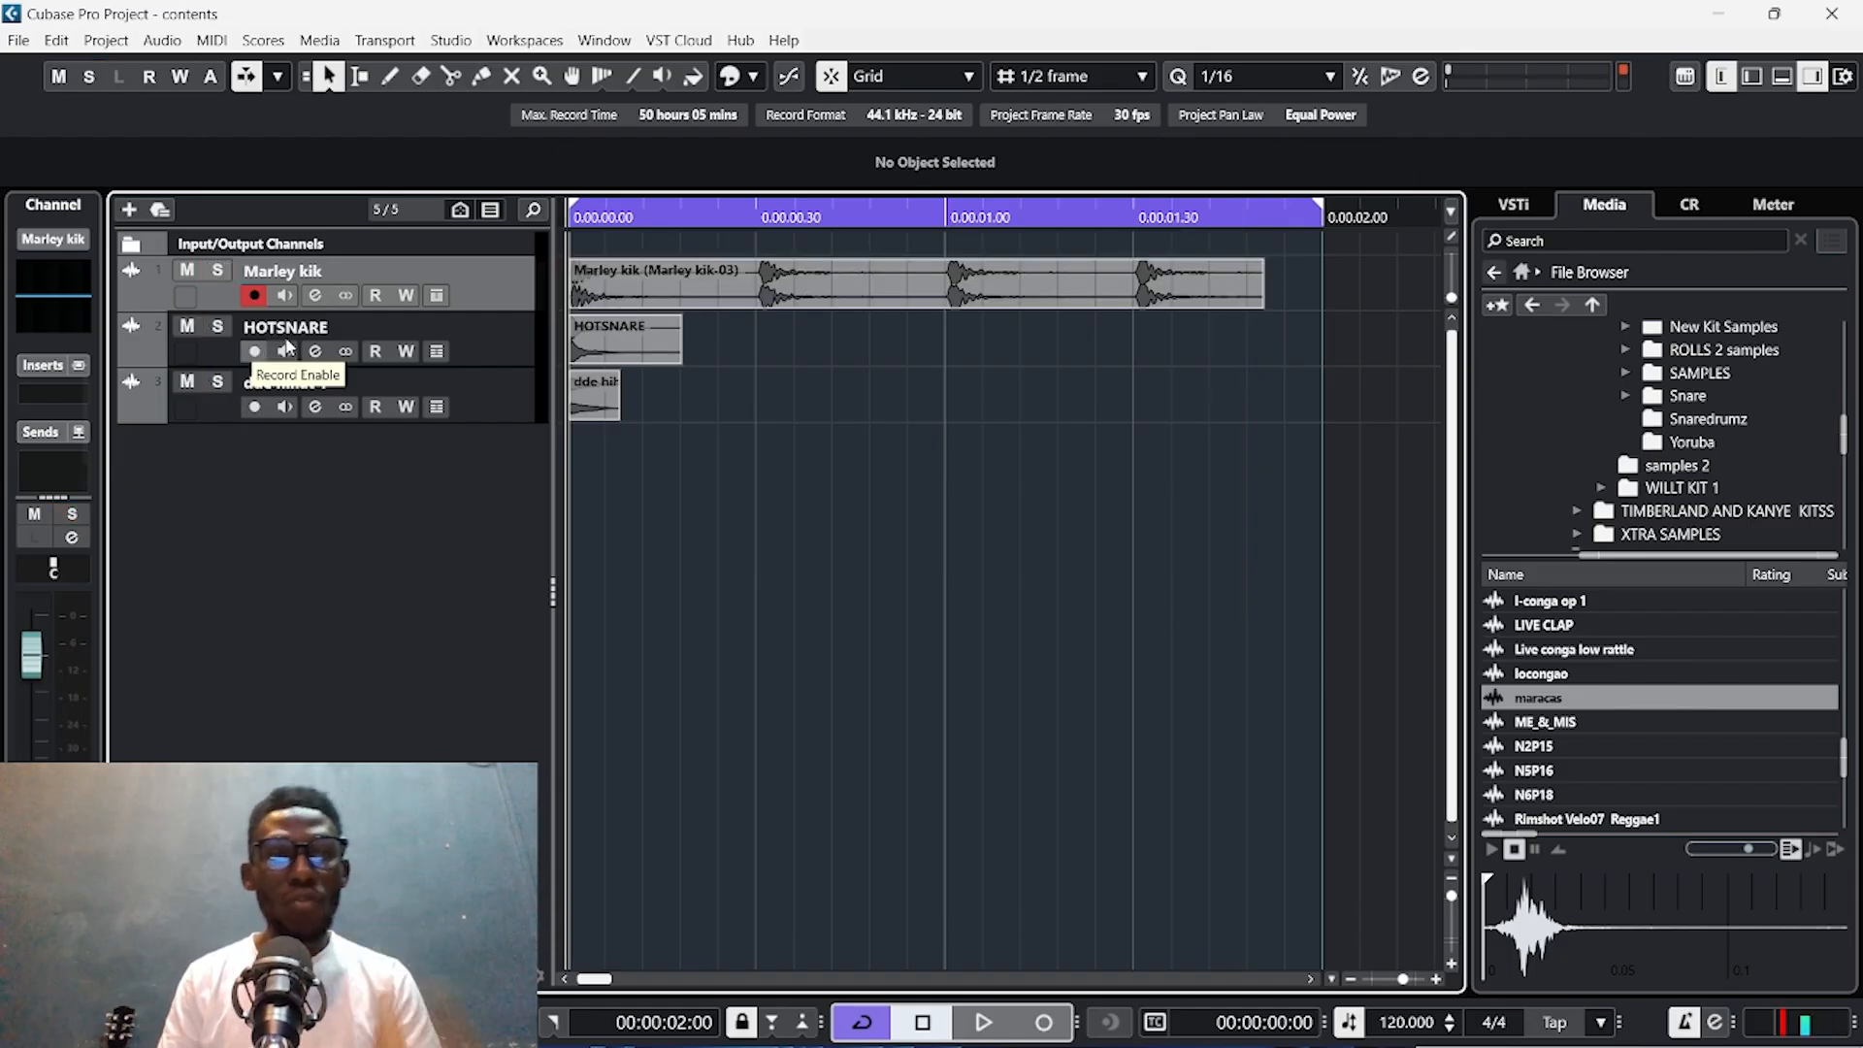
Rename the HOTSNARE track as Snare.
double_click(340, 332)
type("Snare")
key("Return")
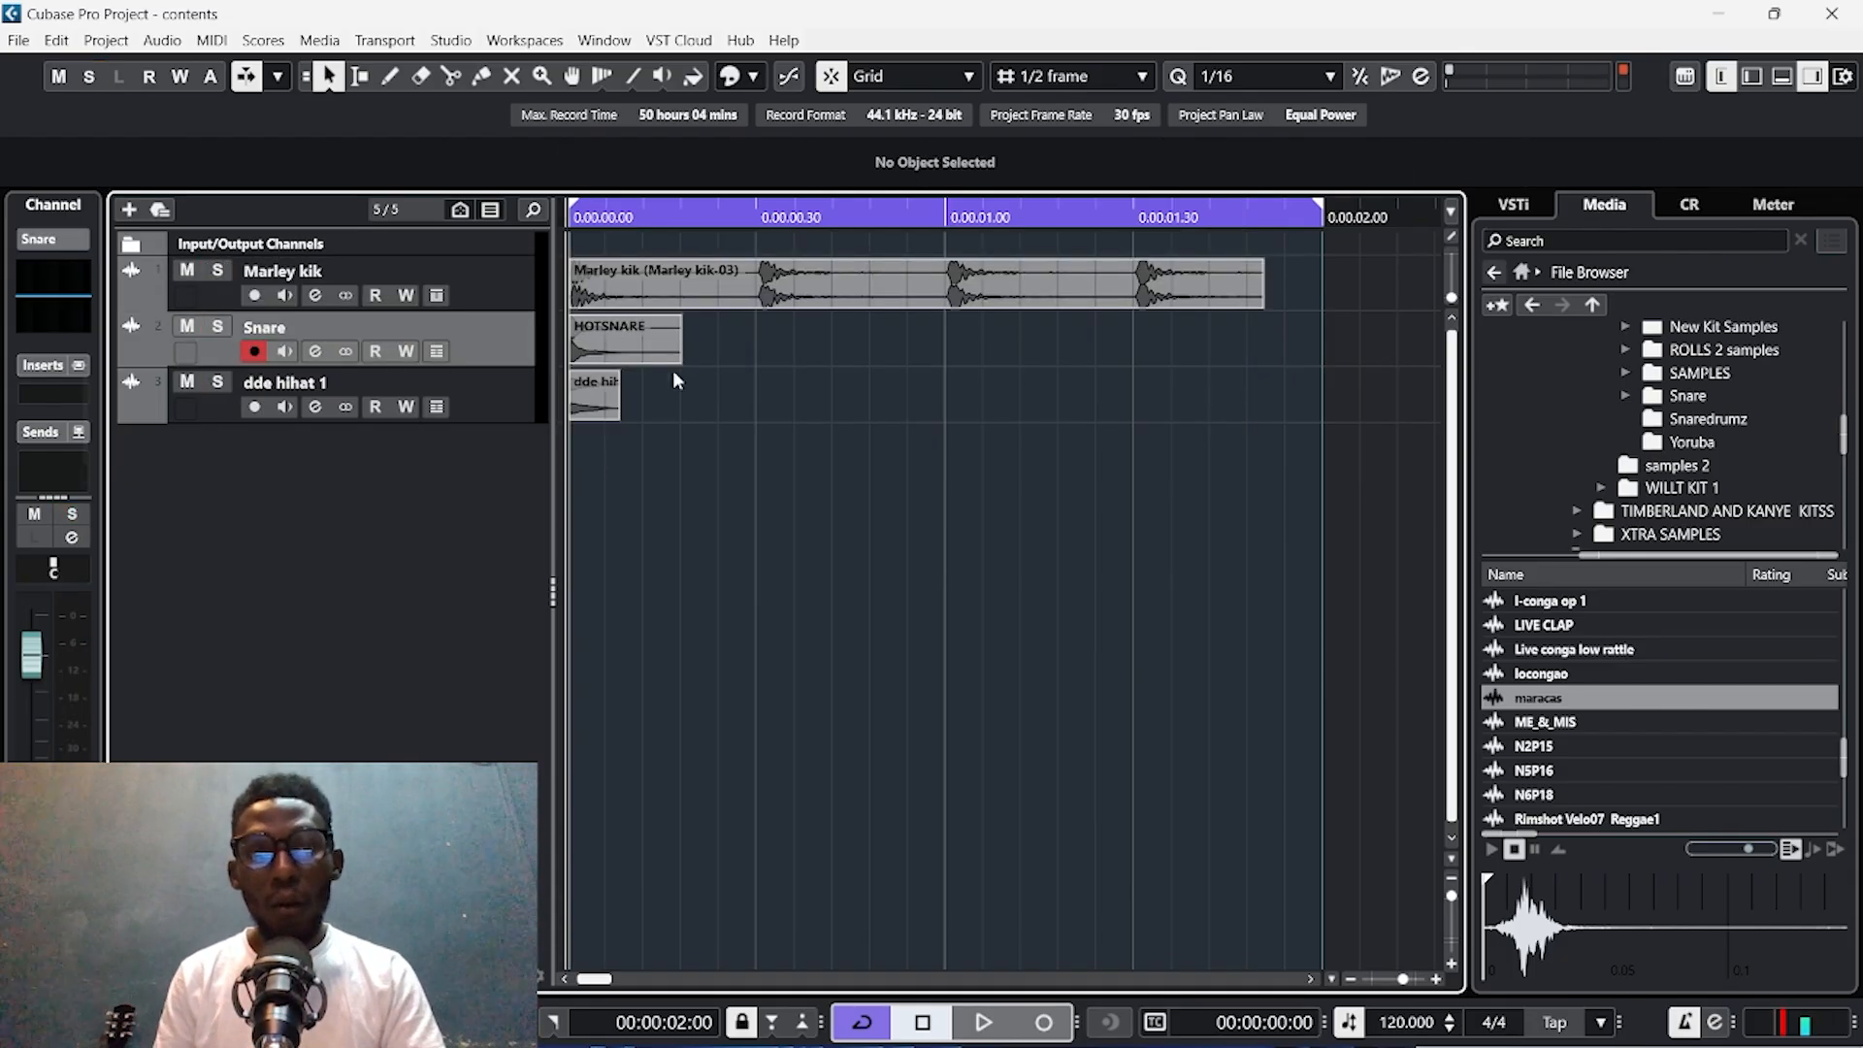
Move the HOTSNARE event to 00.00.01.42 at the end of the cycle and play from the start.
left_click_drag(622, 331, 1273, 353)
left_click(580, 215)
key("space")
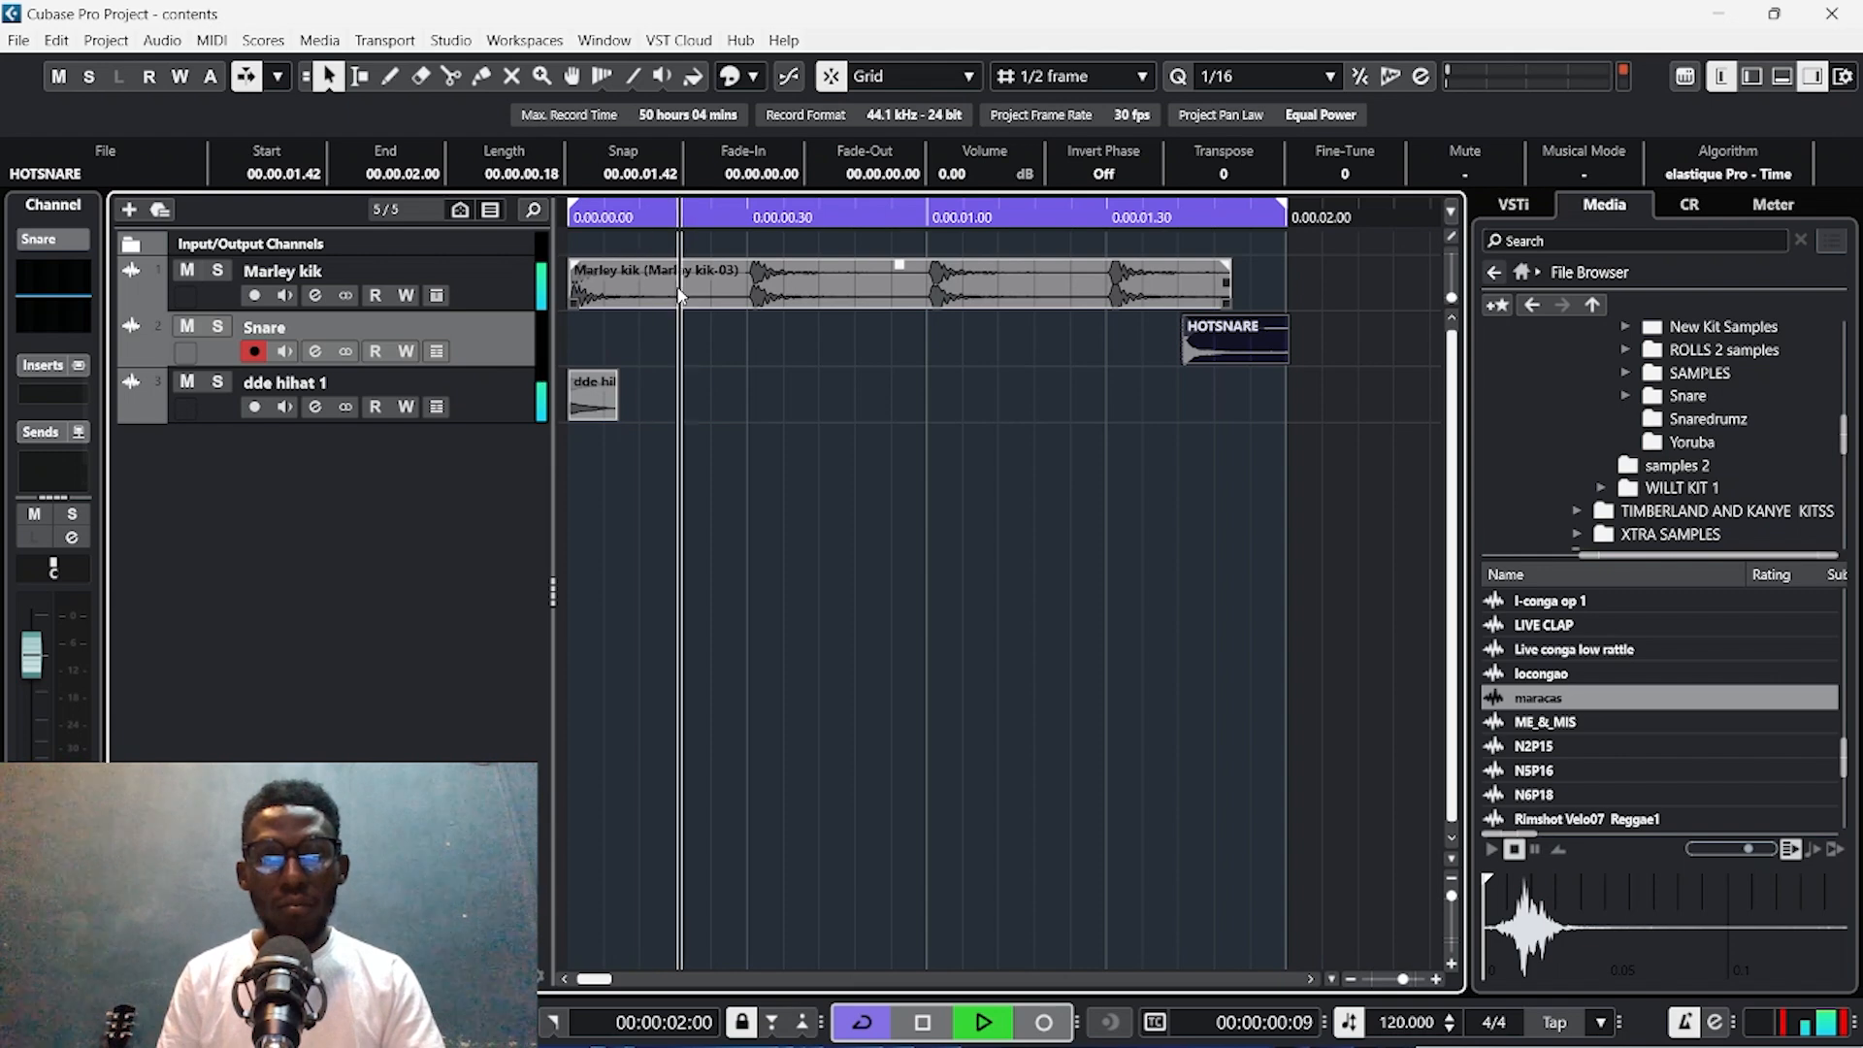
Mute the dde hihat 1 and Snare tracks and play the loop with only the kick sounding.
left_click(185, 382)
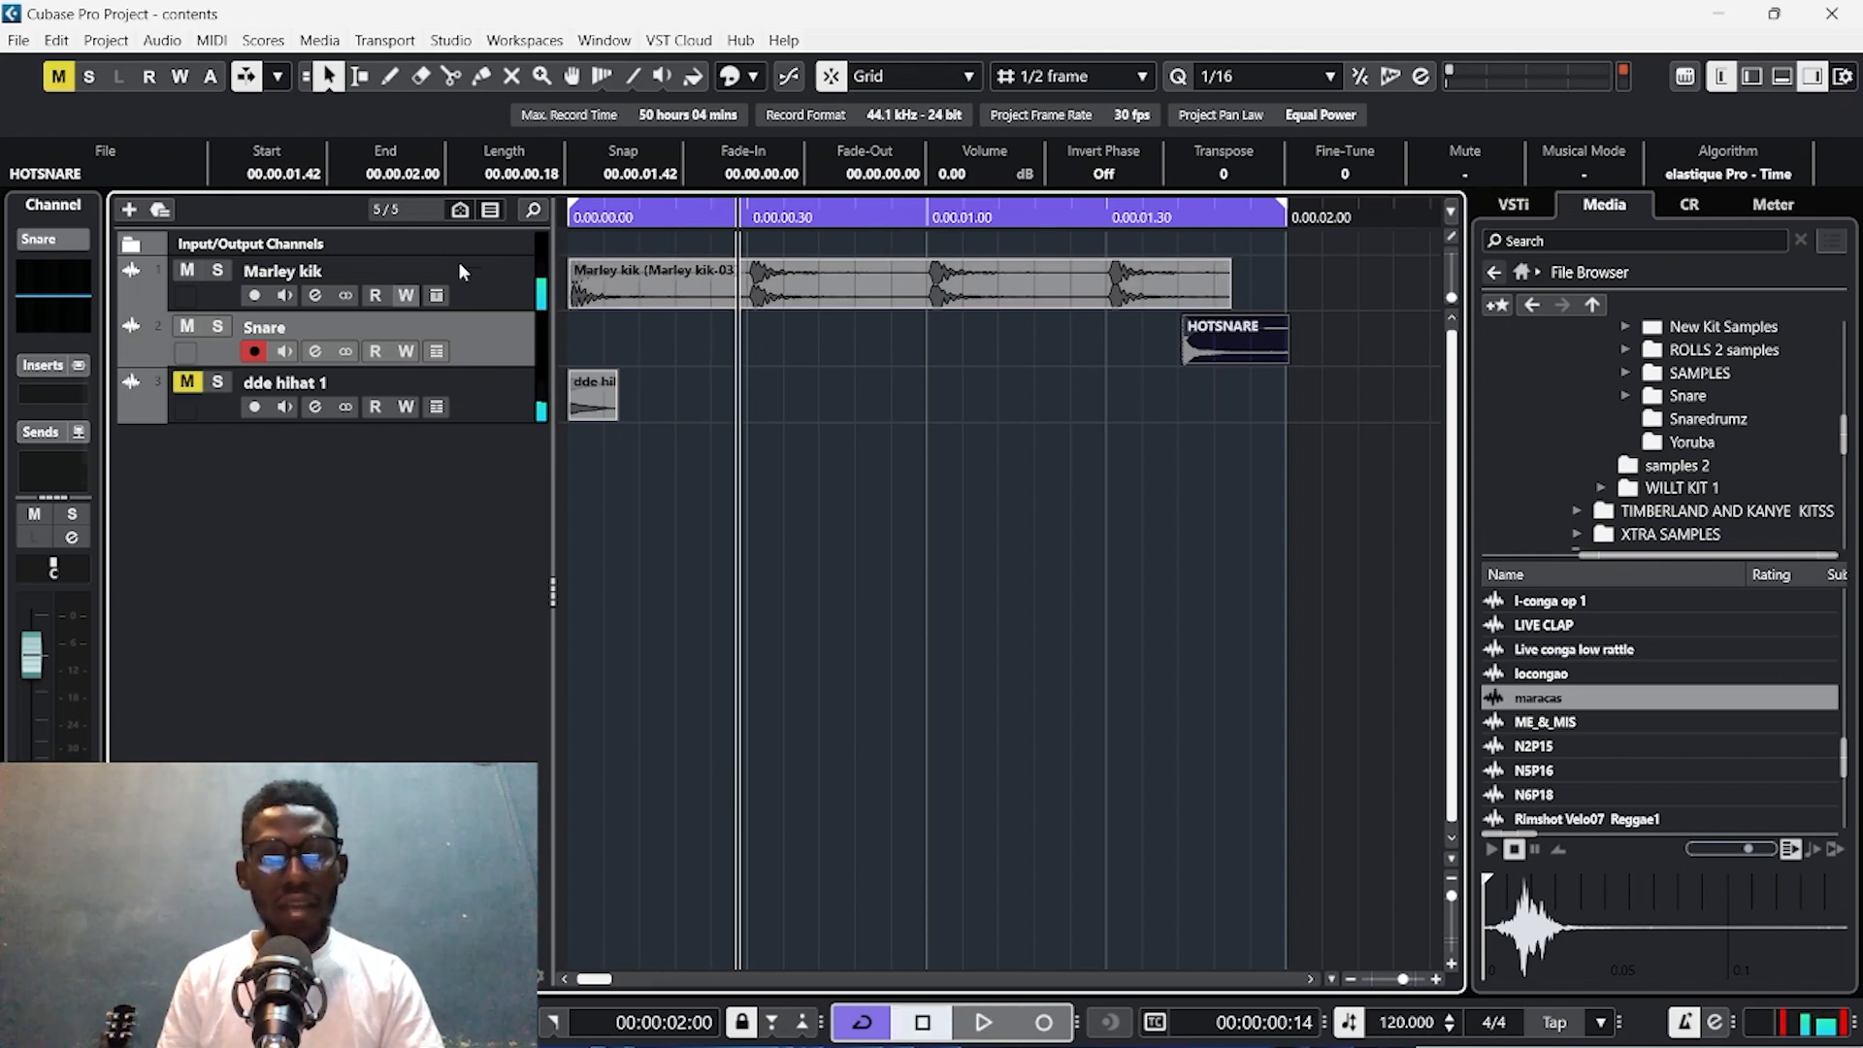
key("space")
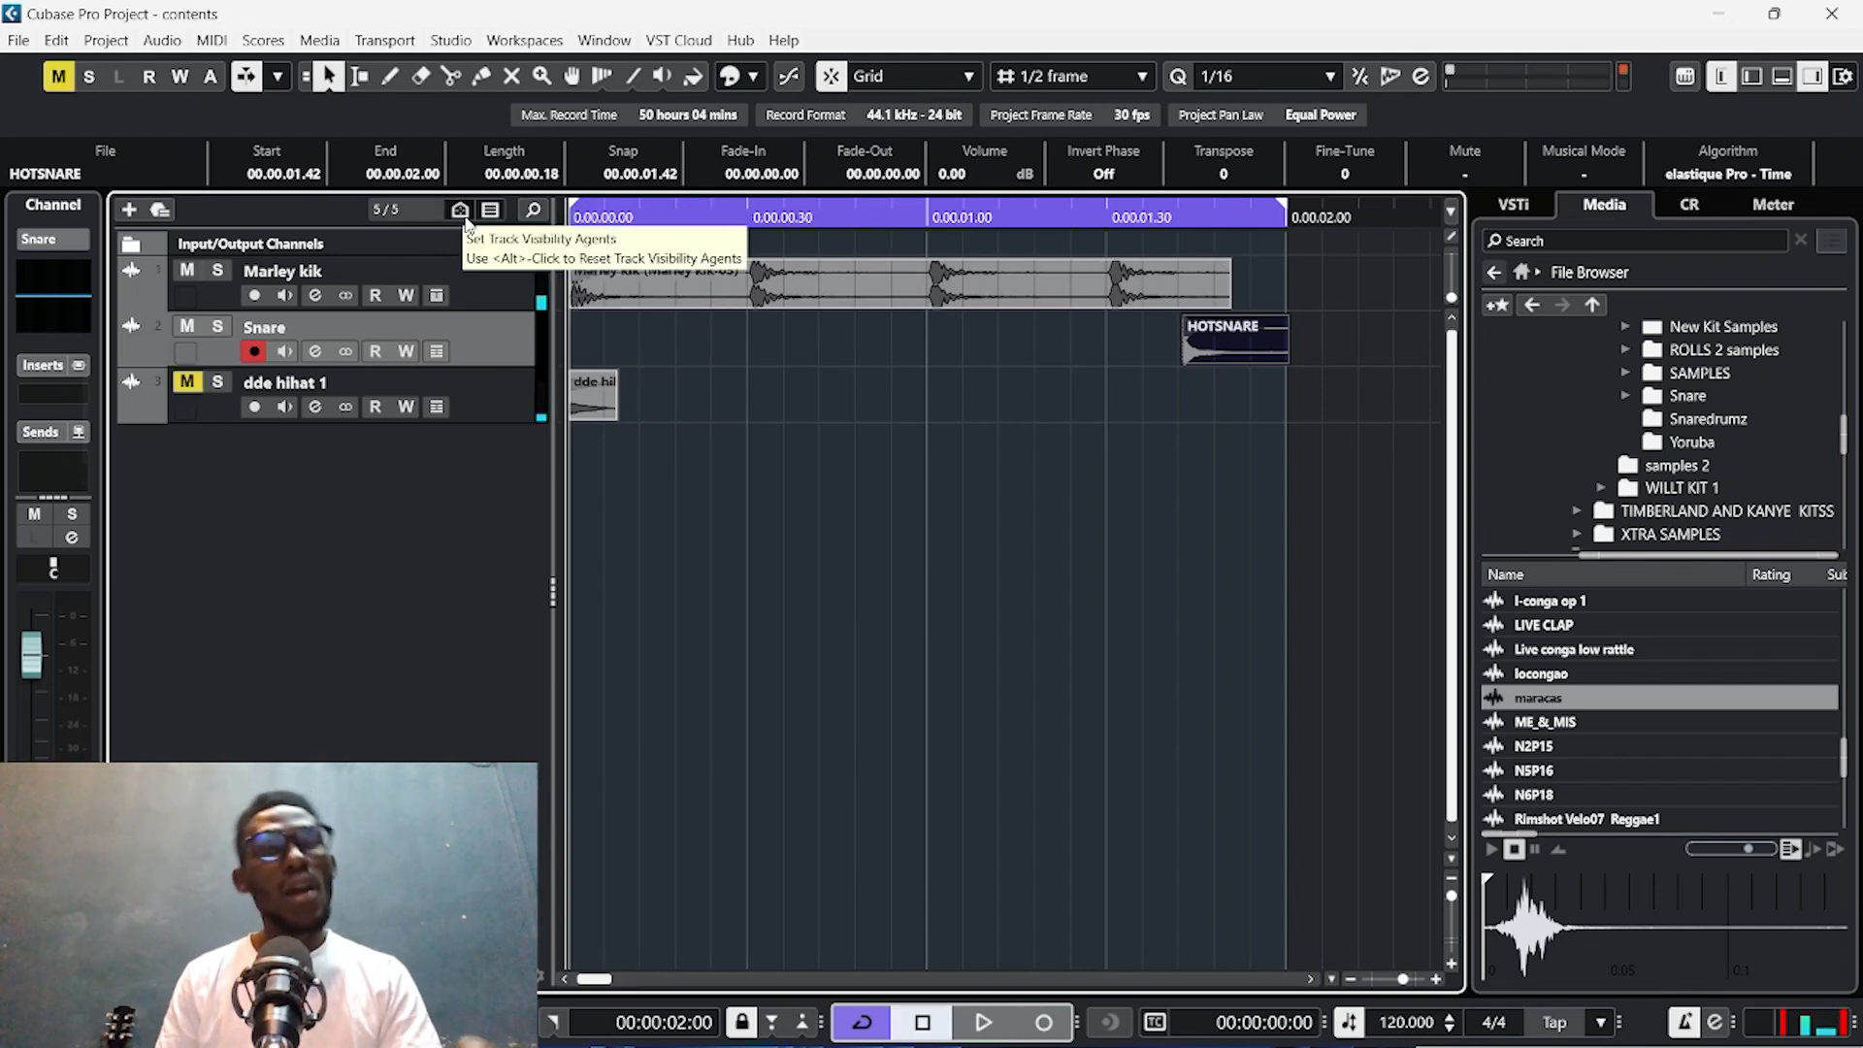
key("space")
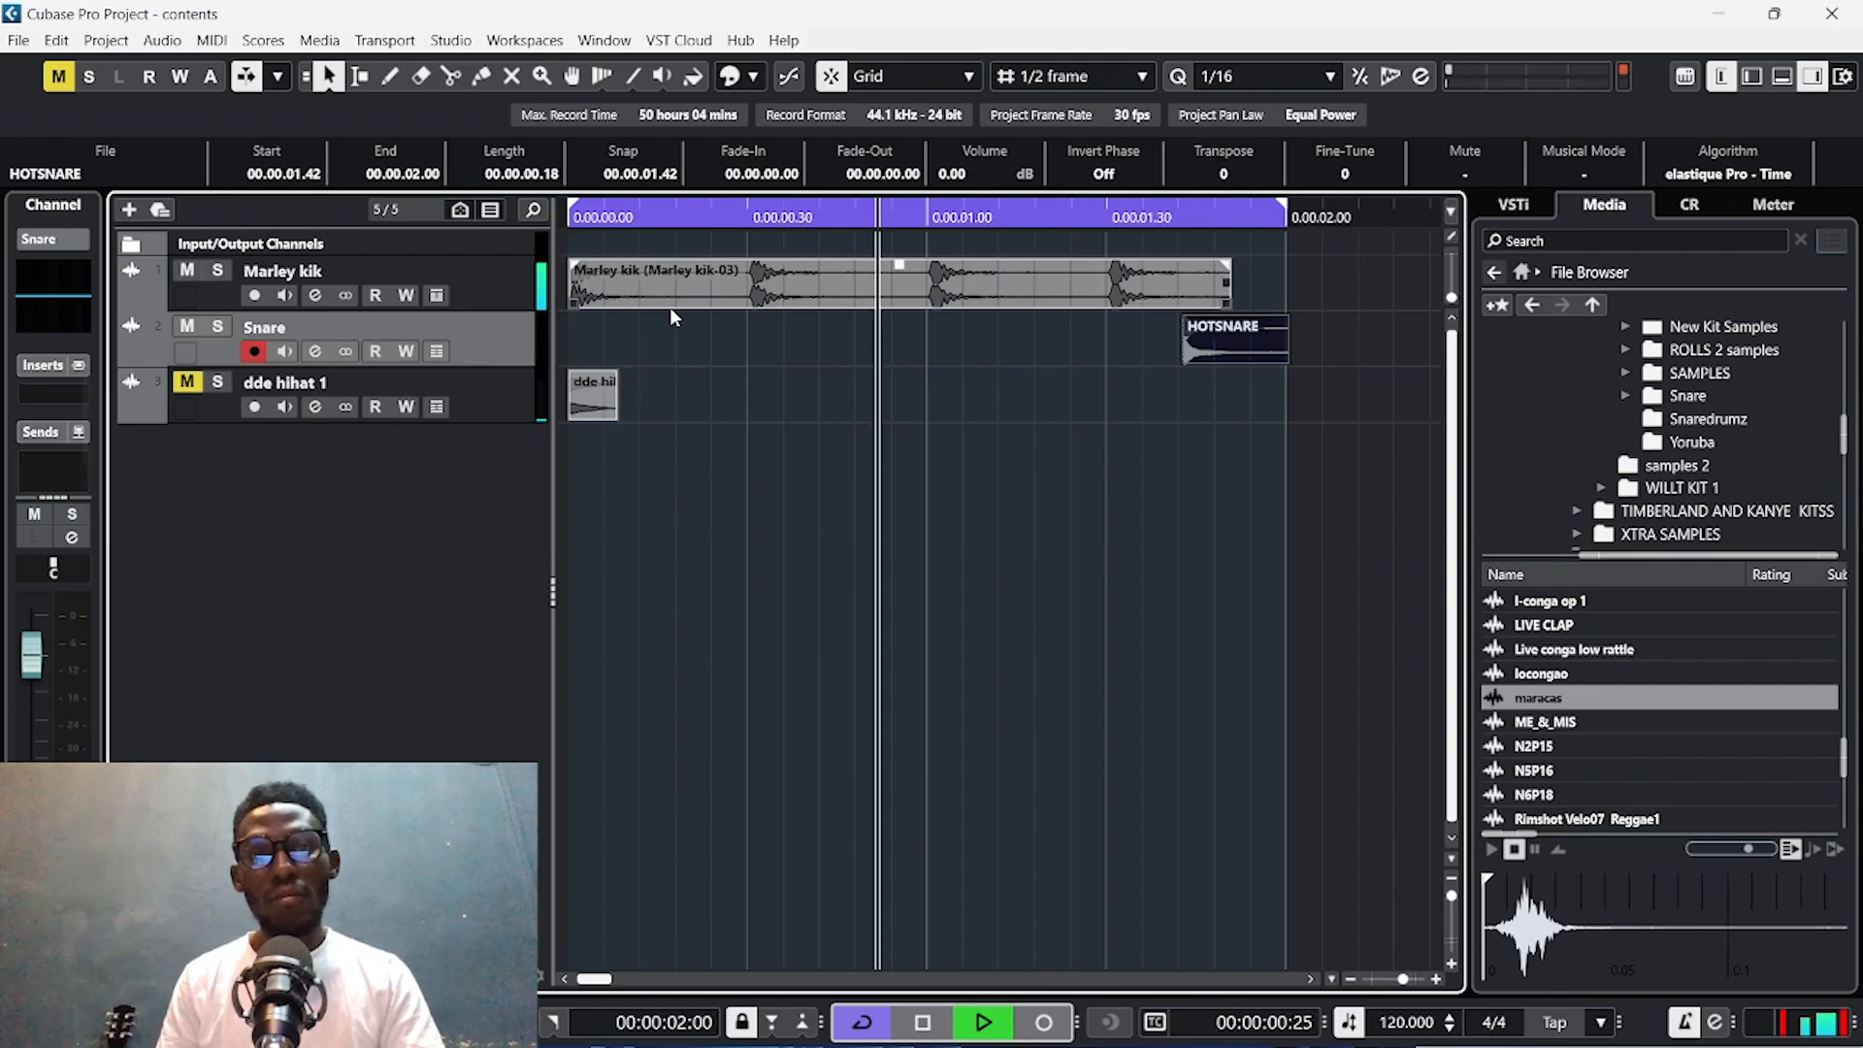
left_click(189, 326)
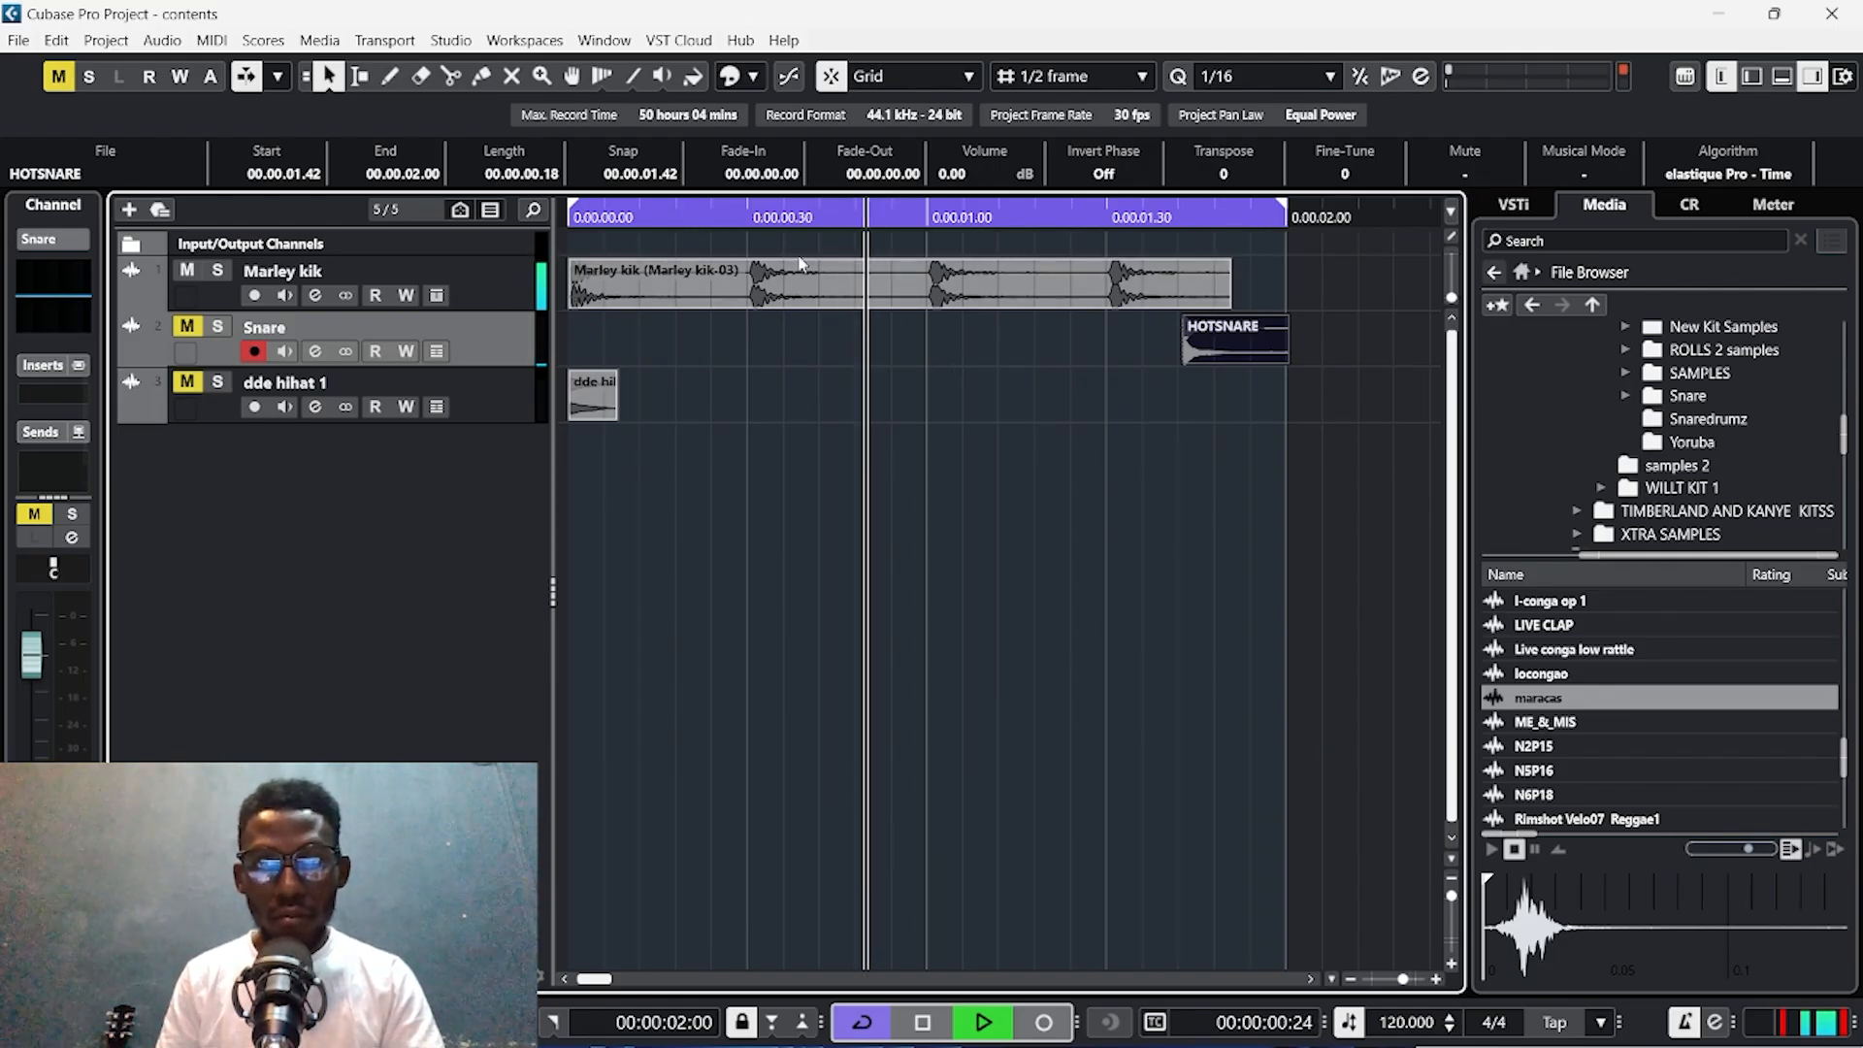
key("space")
Move the HOTSNARE event to 00.00.00.18 on the Snare track and unmute that track.
left_click(684, 218)
left_click(678, 217)
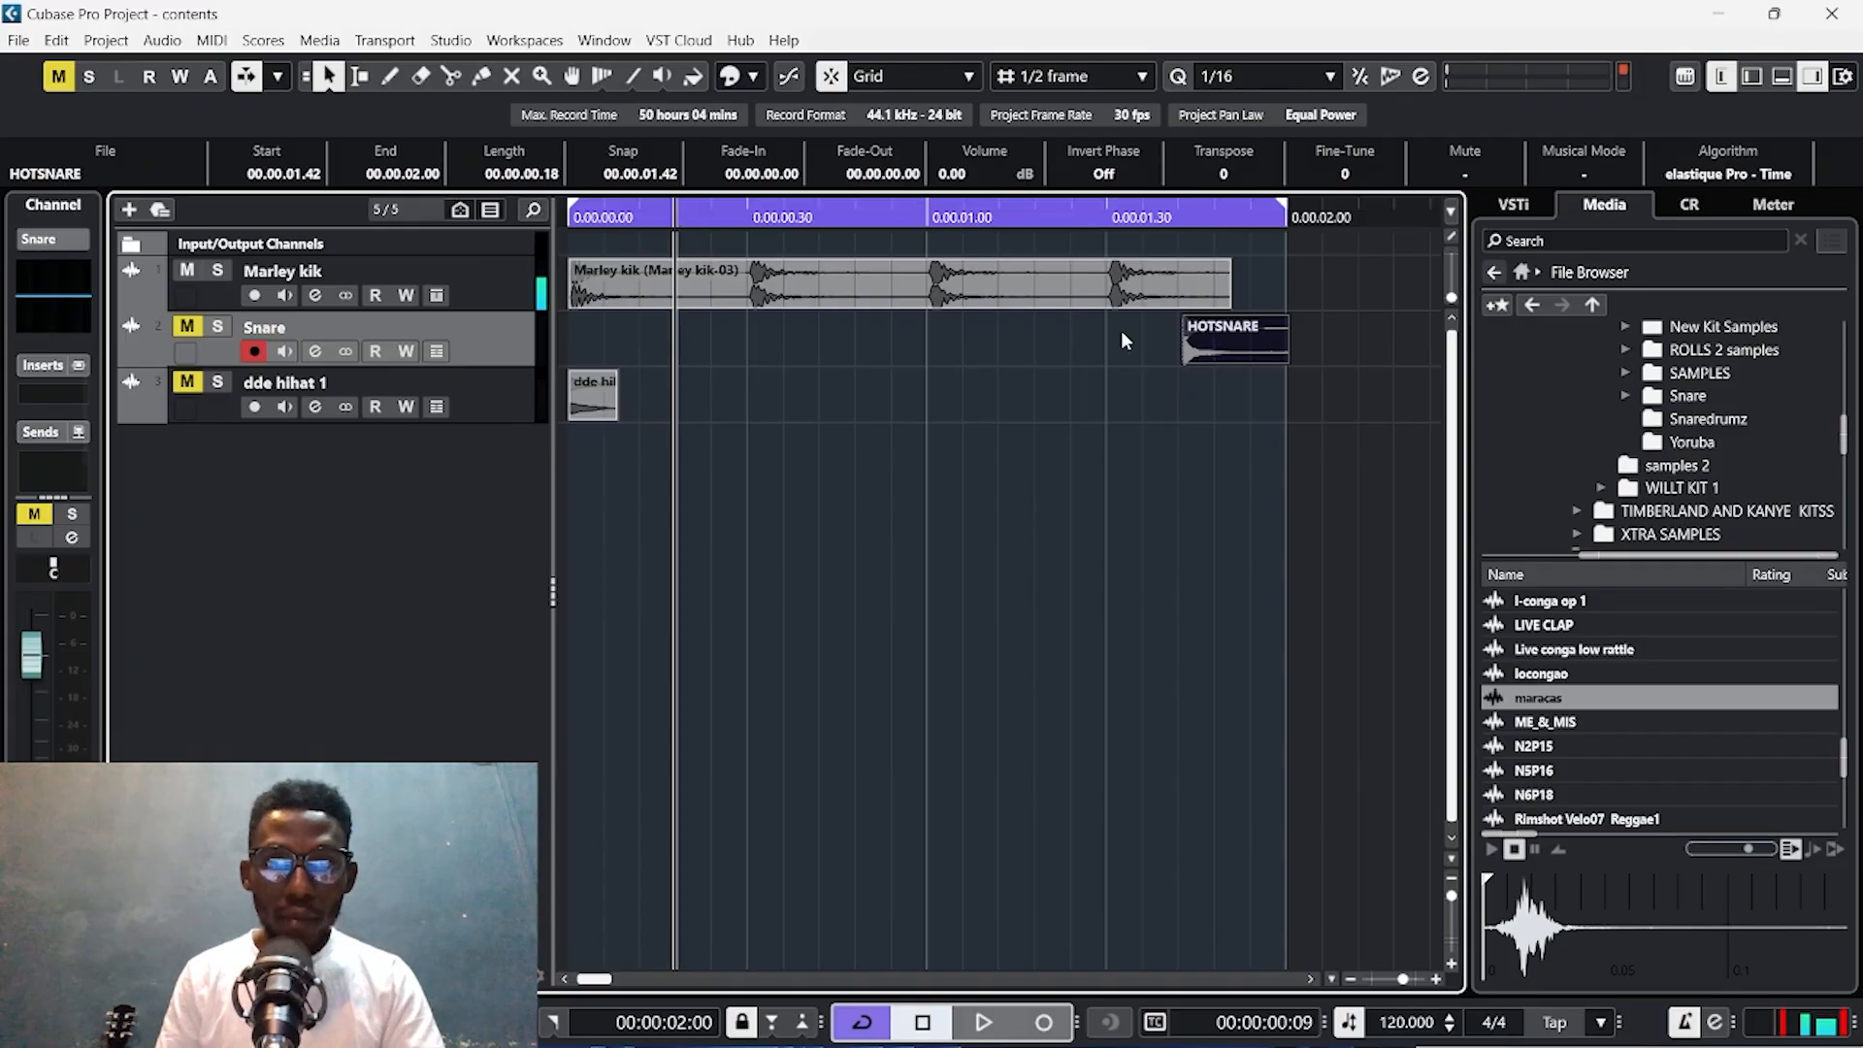
key("ctrl+x")
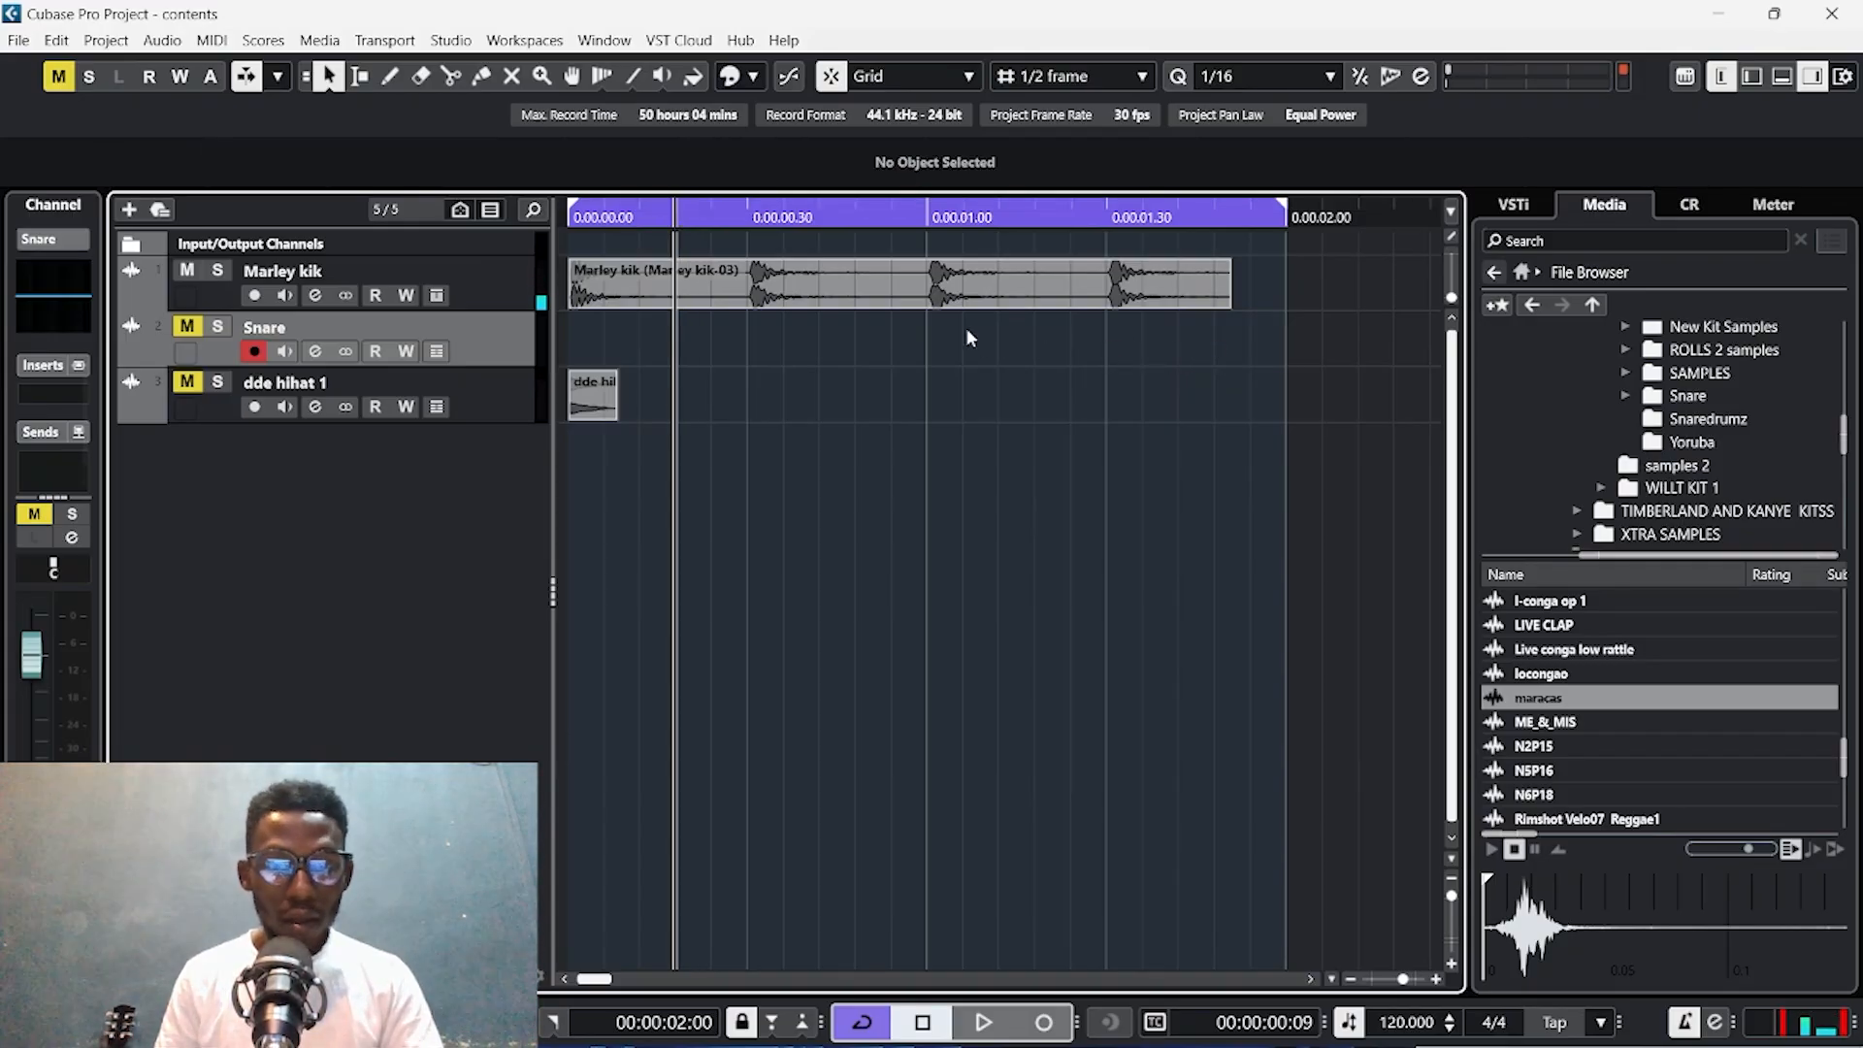
key("ctrl+v")
left_click(188, 327)
Play the loop from the start to check the snare's timing against the kick, and stop playback.
left_click_drag(595, 215, 569, 216)
key("space")
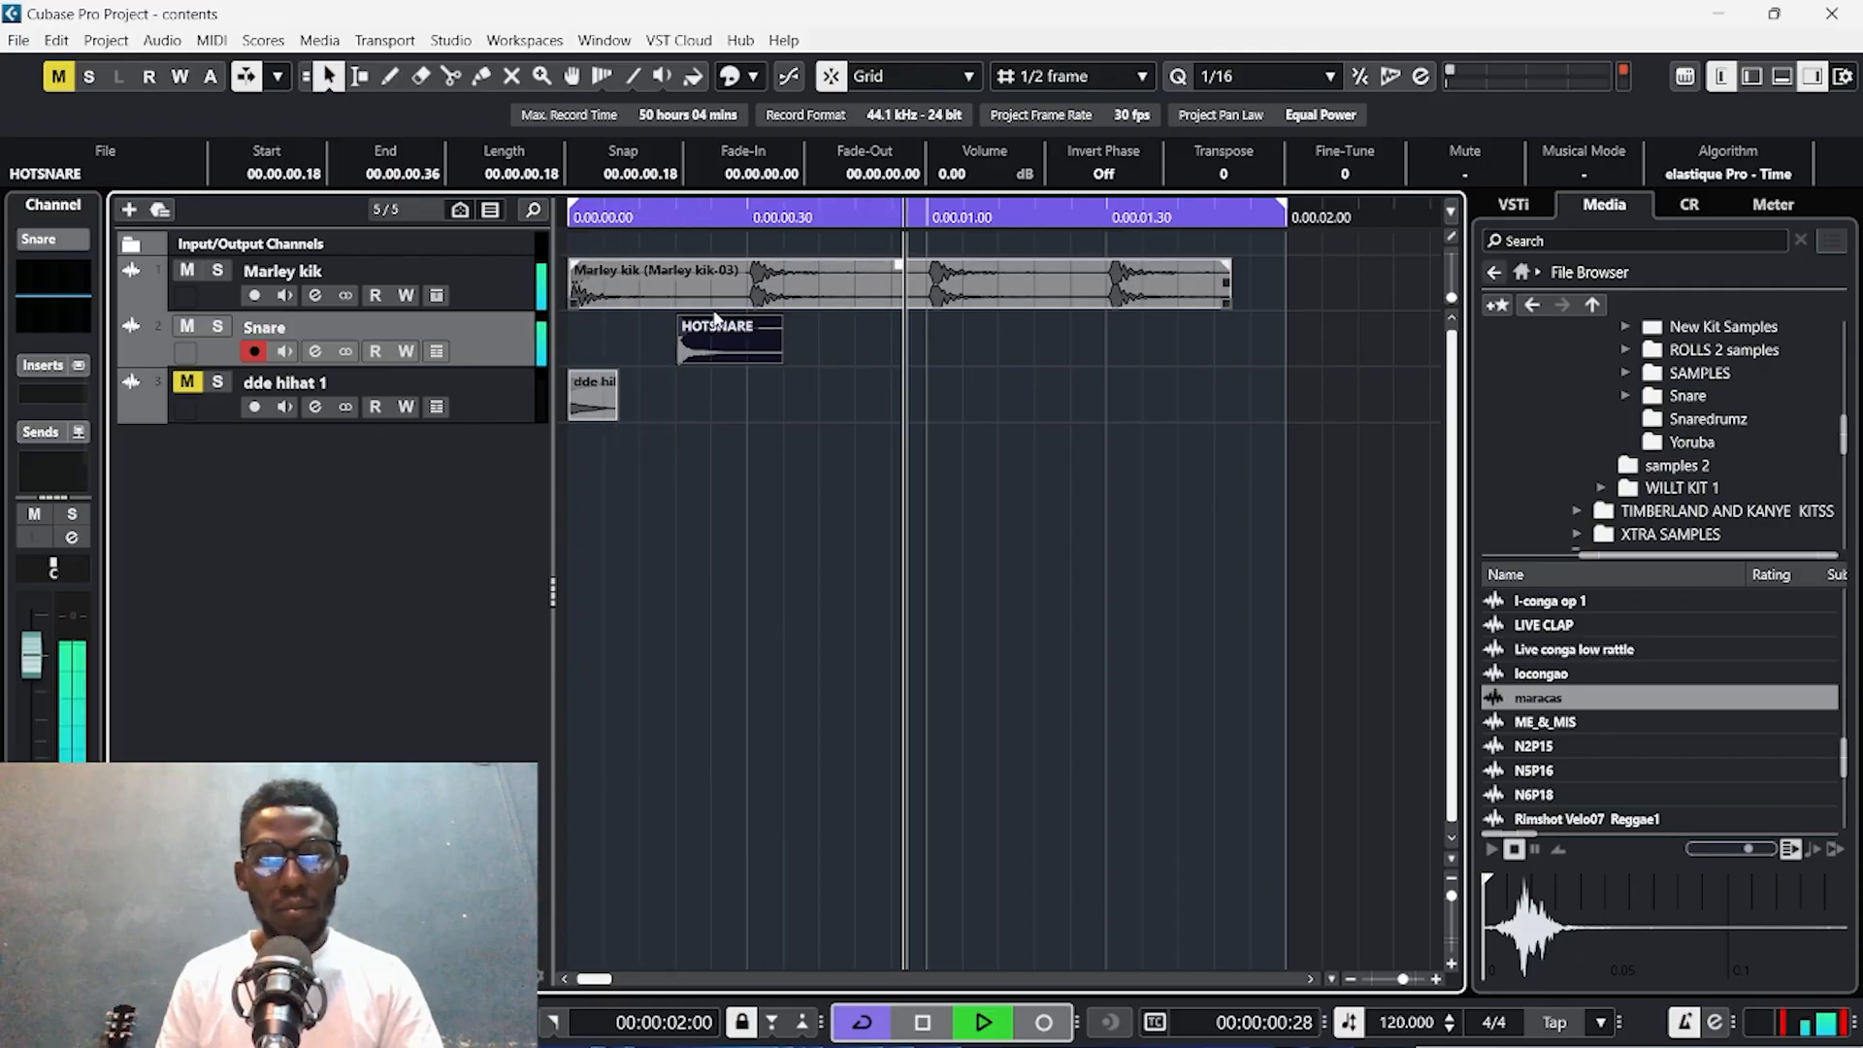
scroll(699, 345, "up", 2)
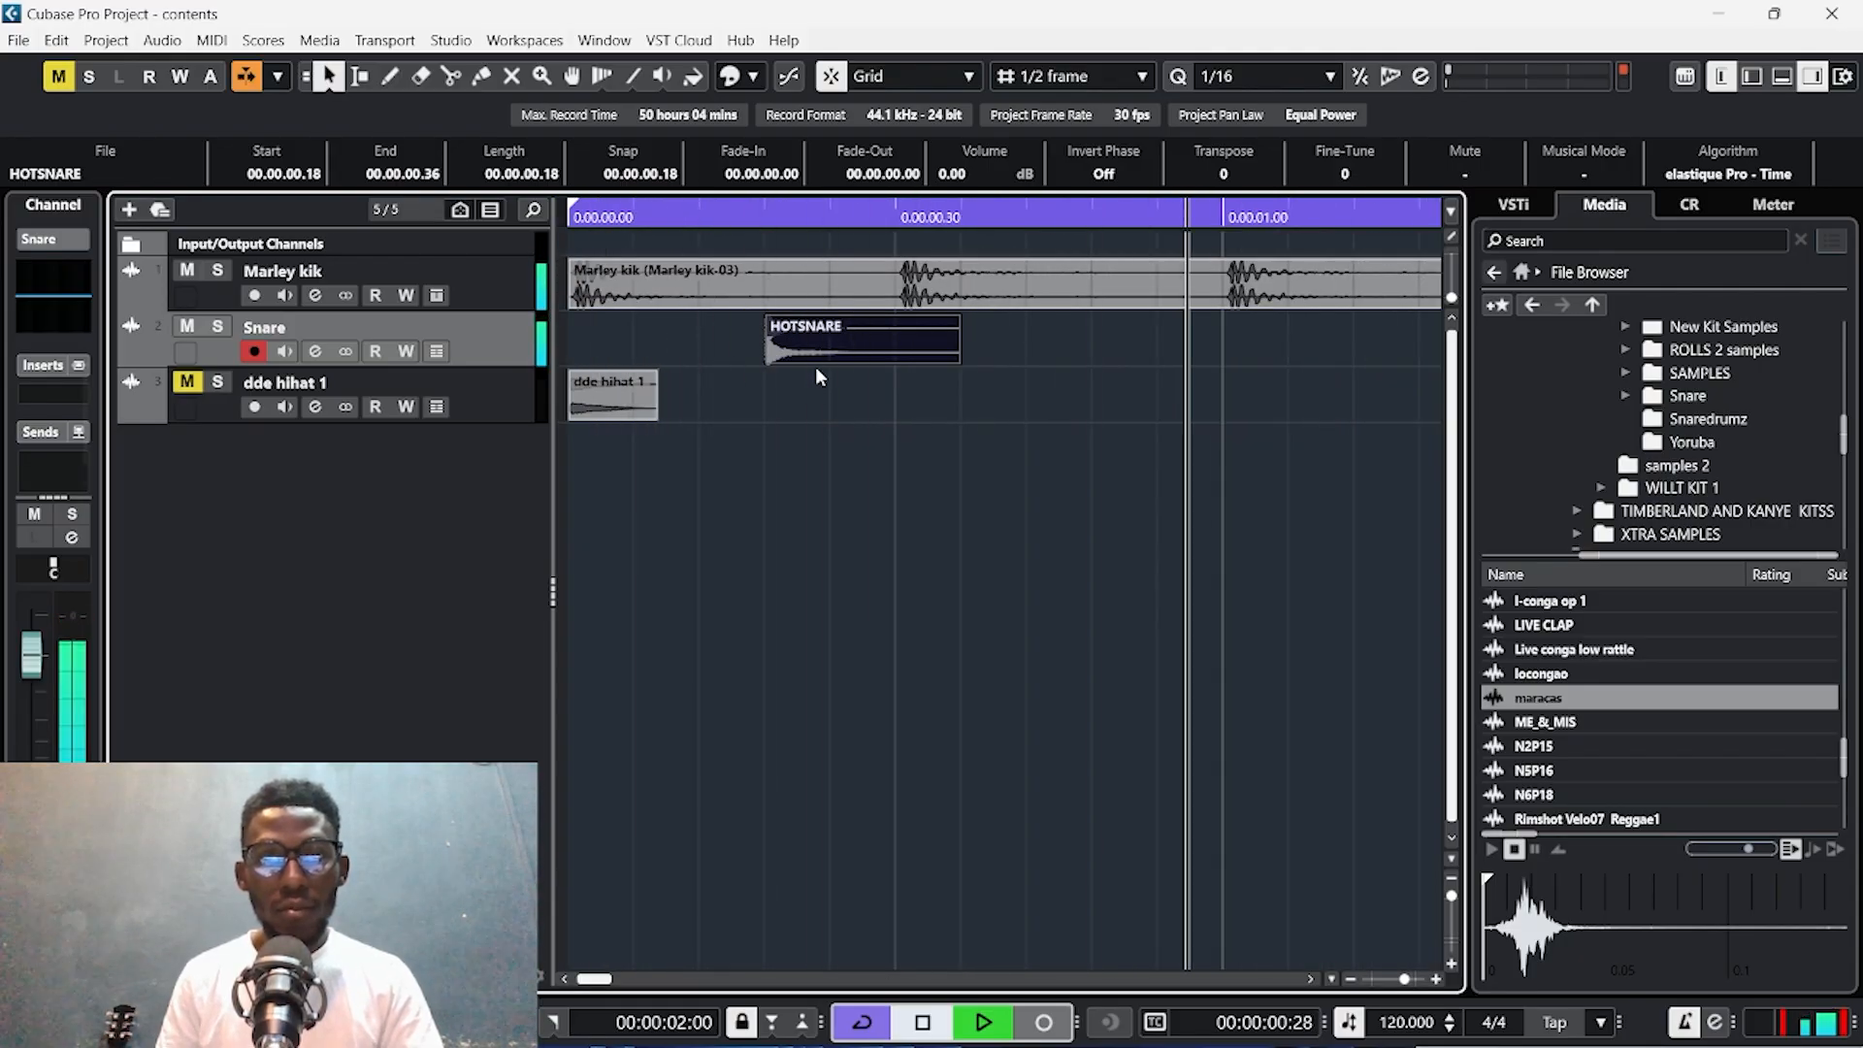
key("space")
scroll(814, 363, "up", 2)
key("space")
left_click(770, 336)
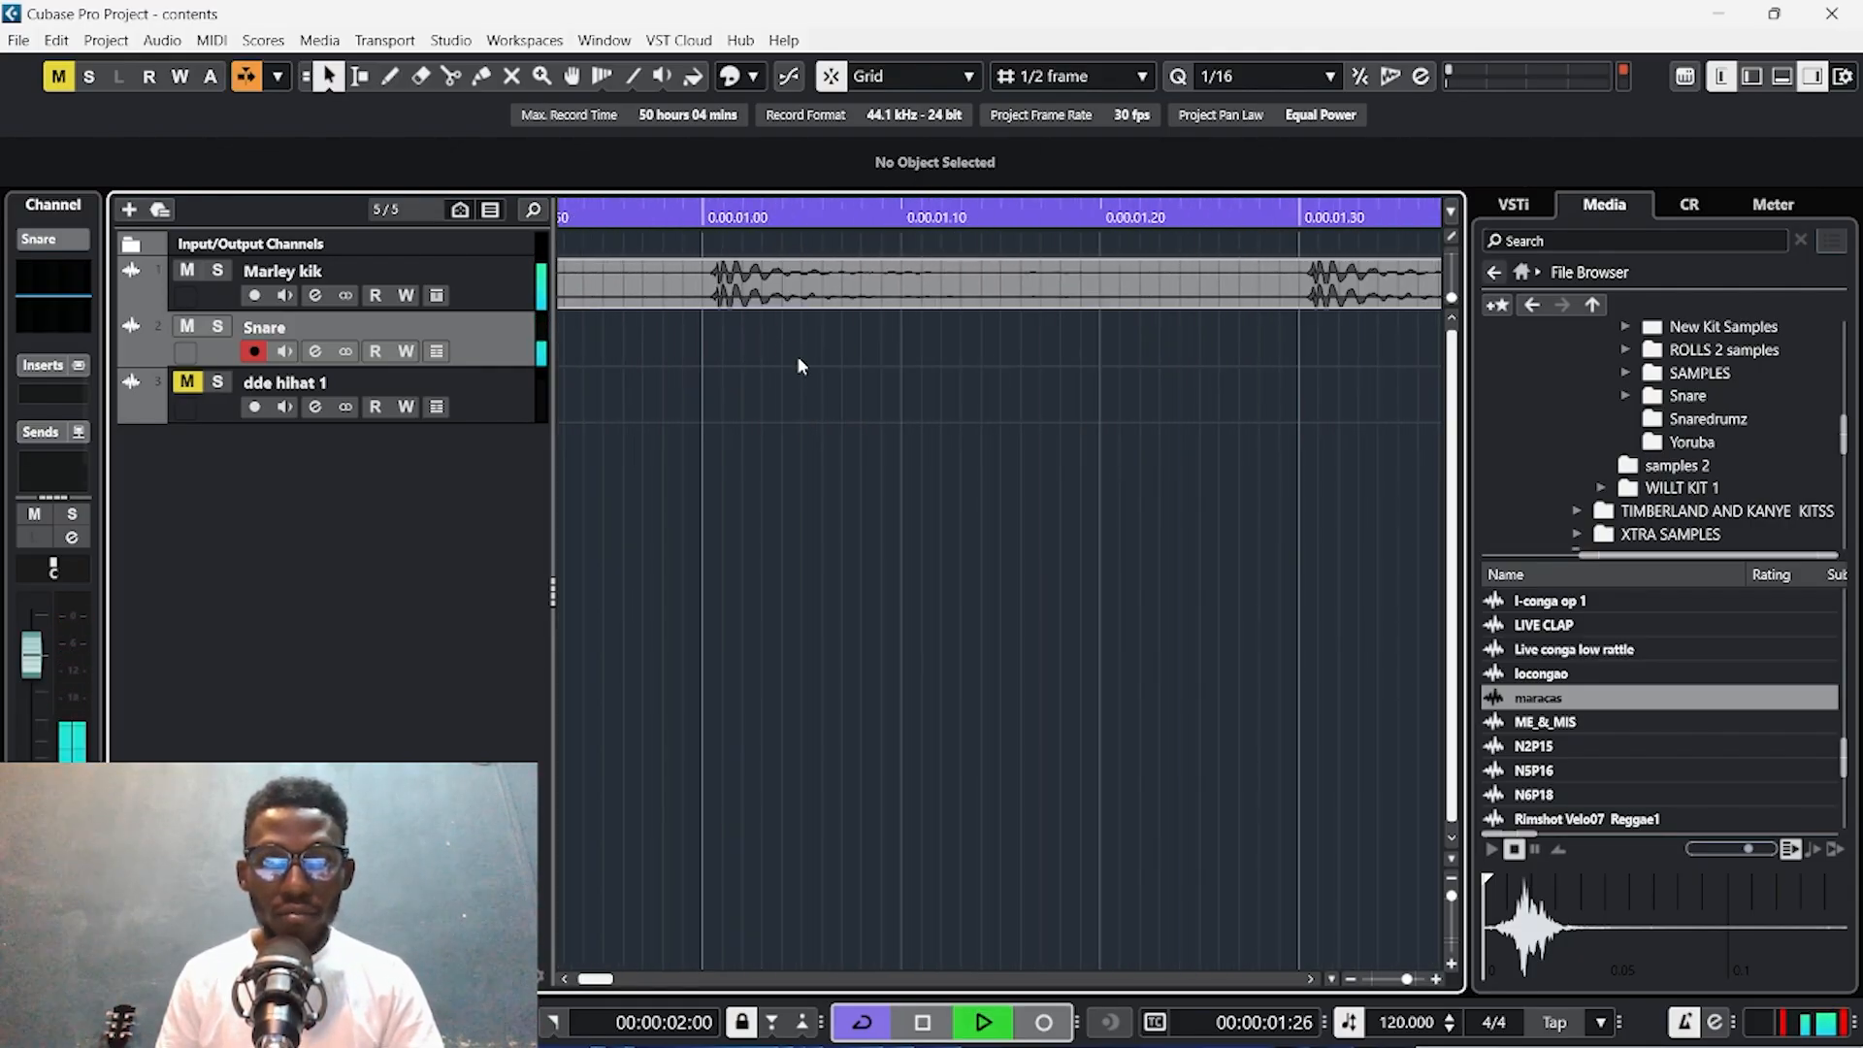
key("space")
key("space")
key("space")
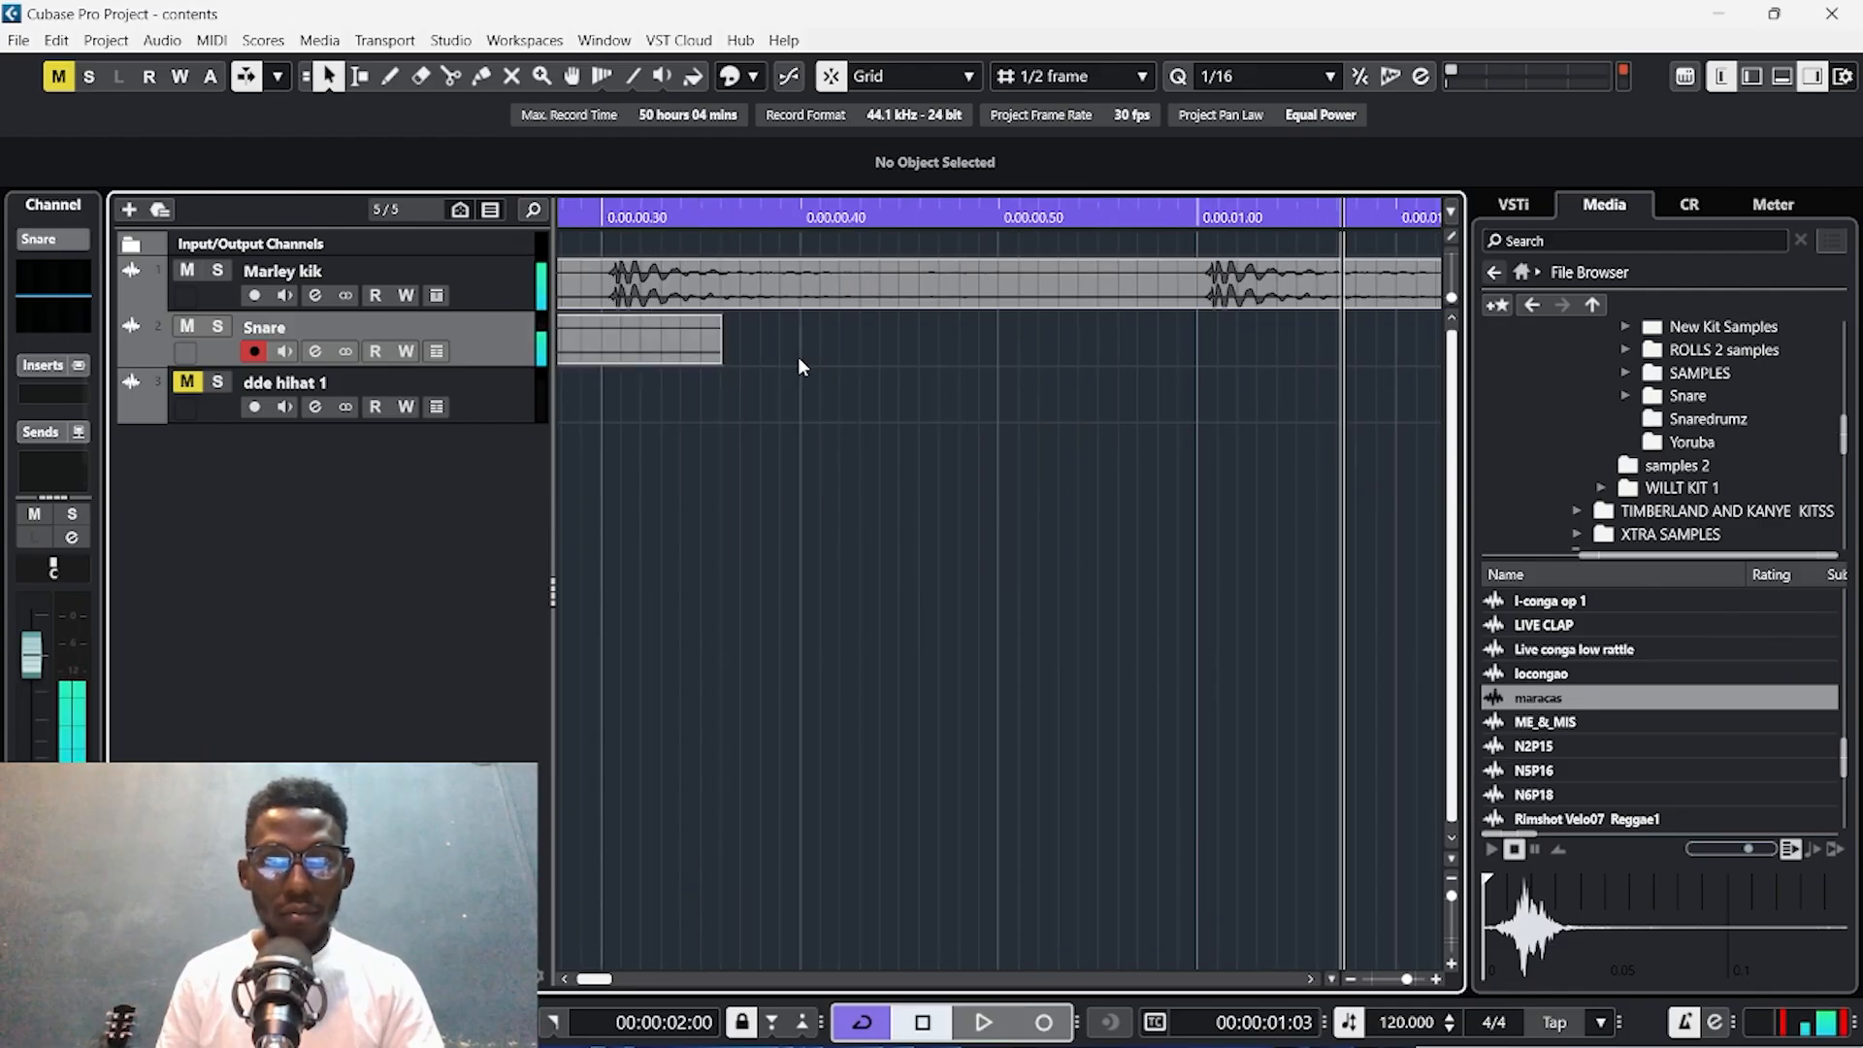
scroll(798, 357, "left", 3)
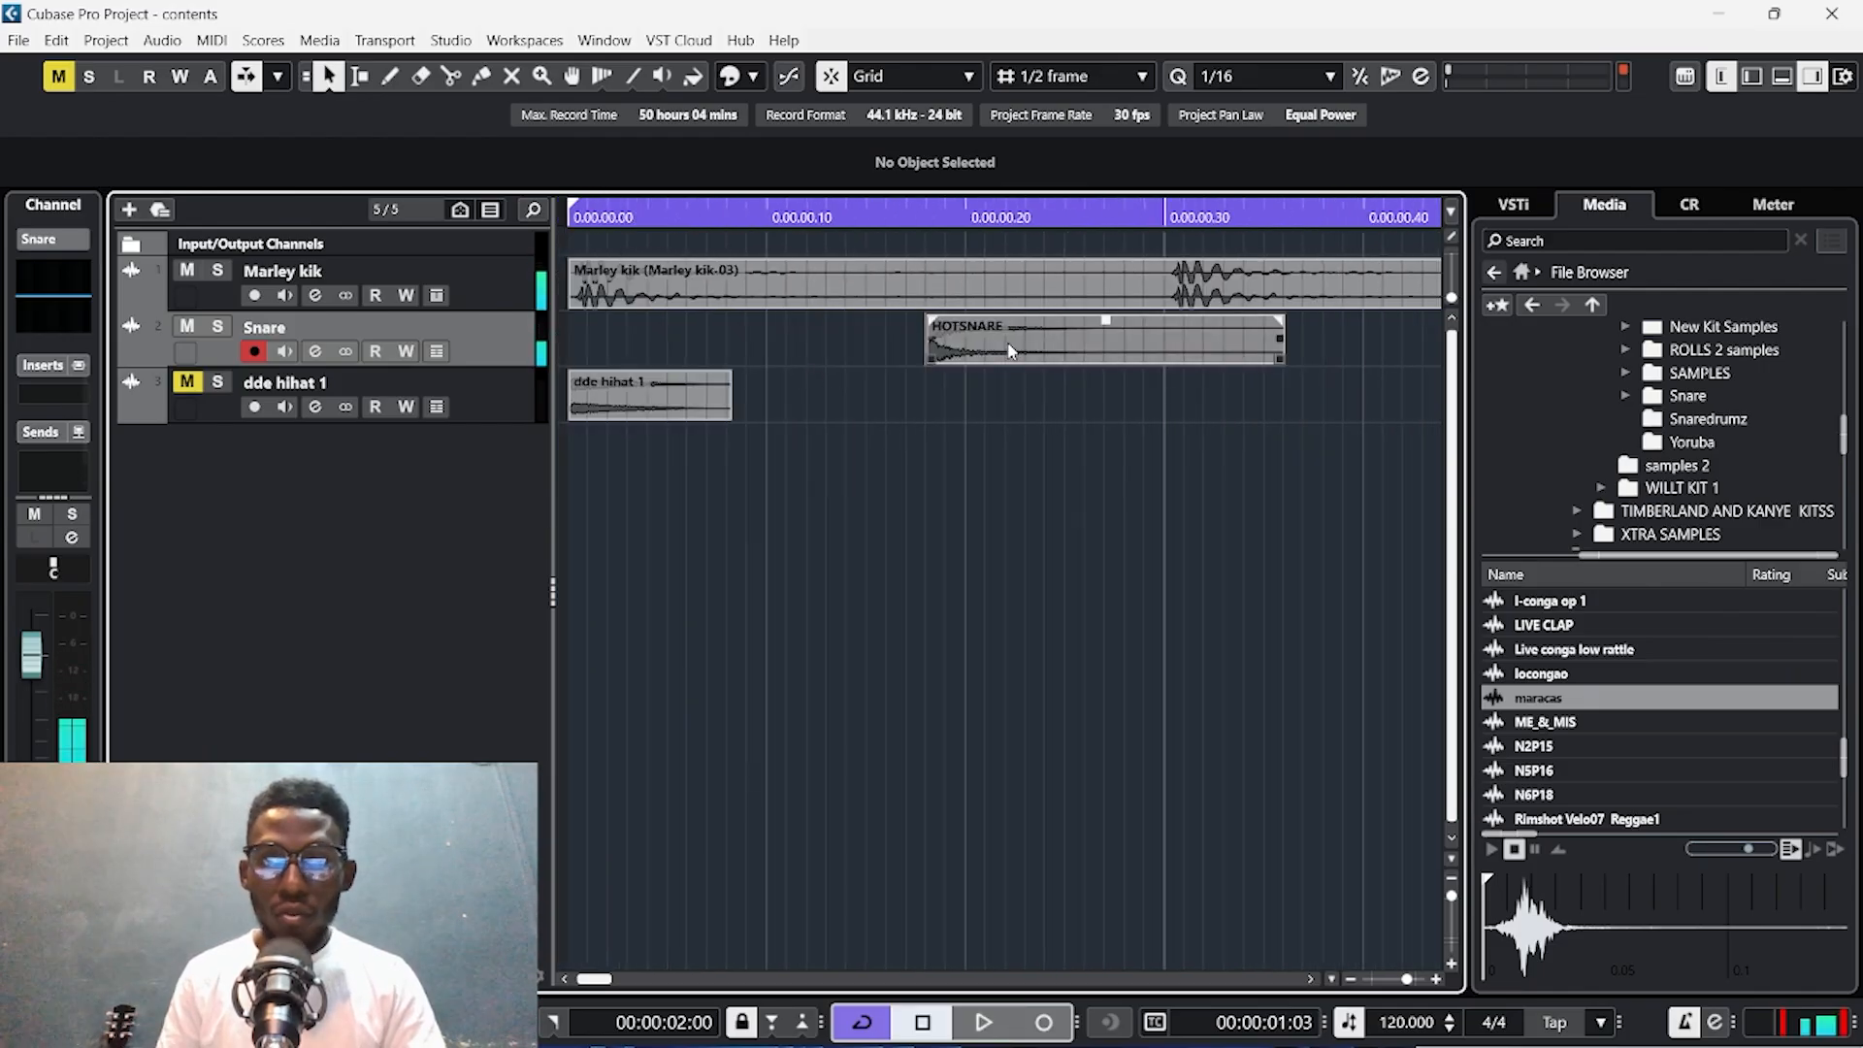
Move the HOTSNARE event to 00.00.00.22 on the Snare track and check its timing in the looped playback, stopping it at the end.
scroll(1010, 349, "up", 2)
left_click_drag(980, 351, 930, 351)
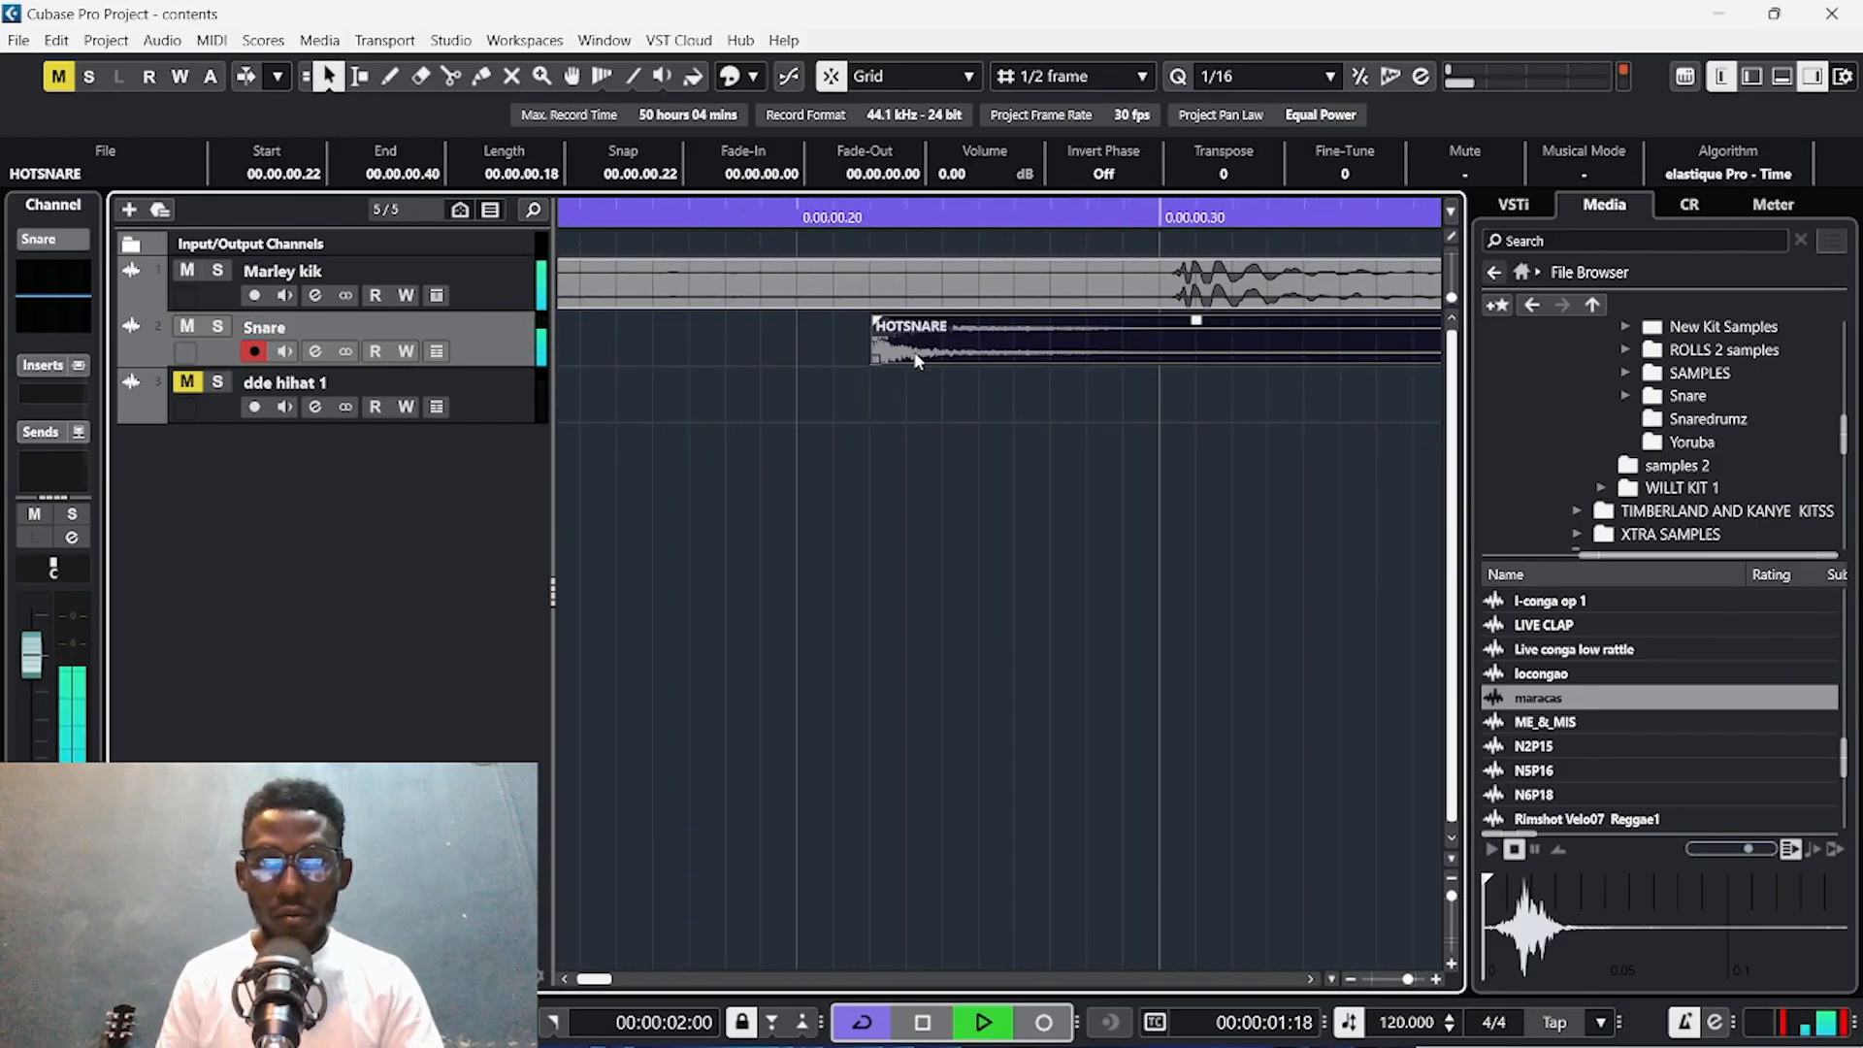
scroll(937, 391, "down", 3)
key("space")
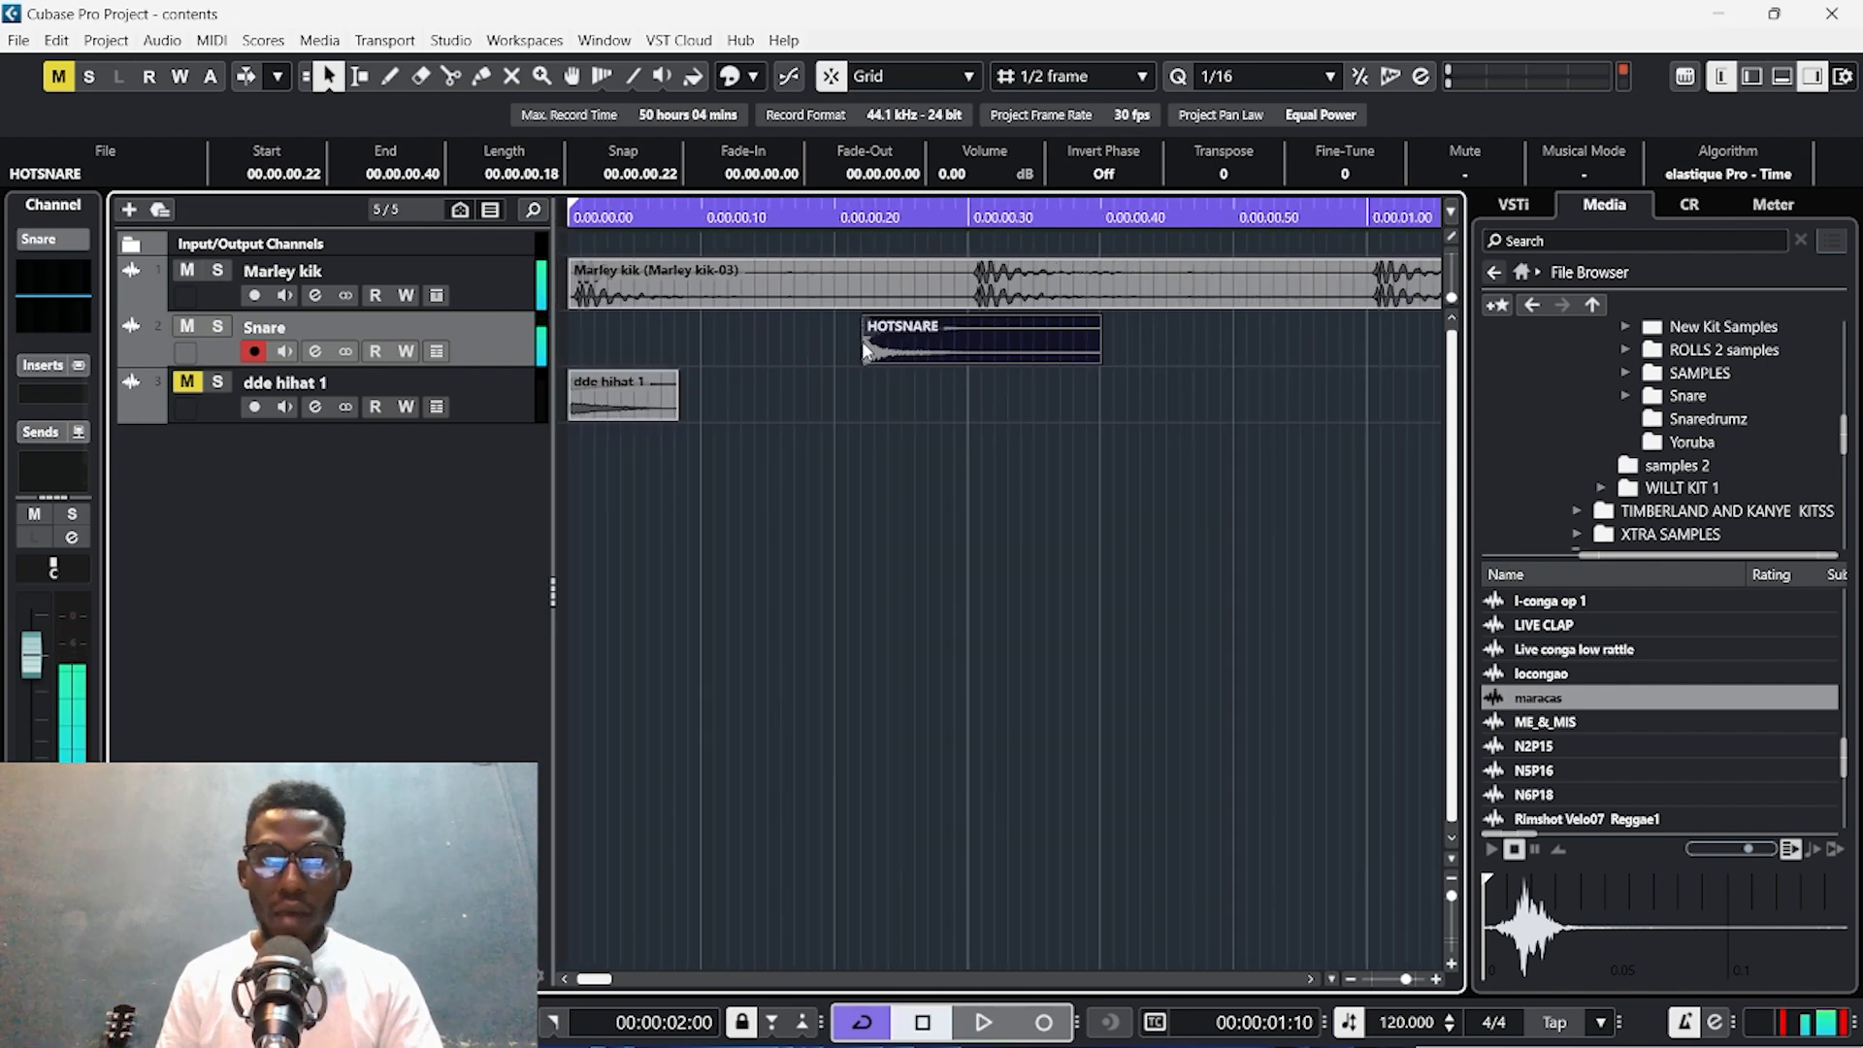
scroll(888, 344, "up", 3)
scroll(1083, 381, "up", 1)
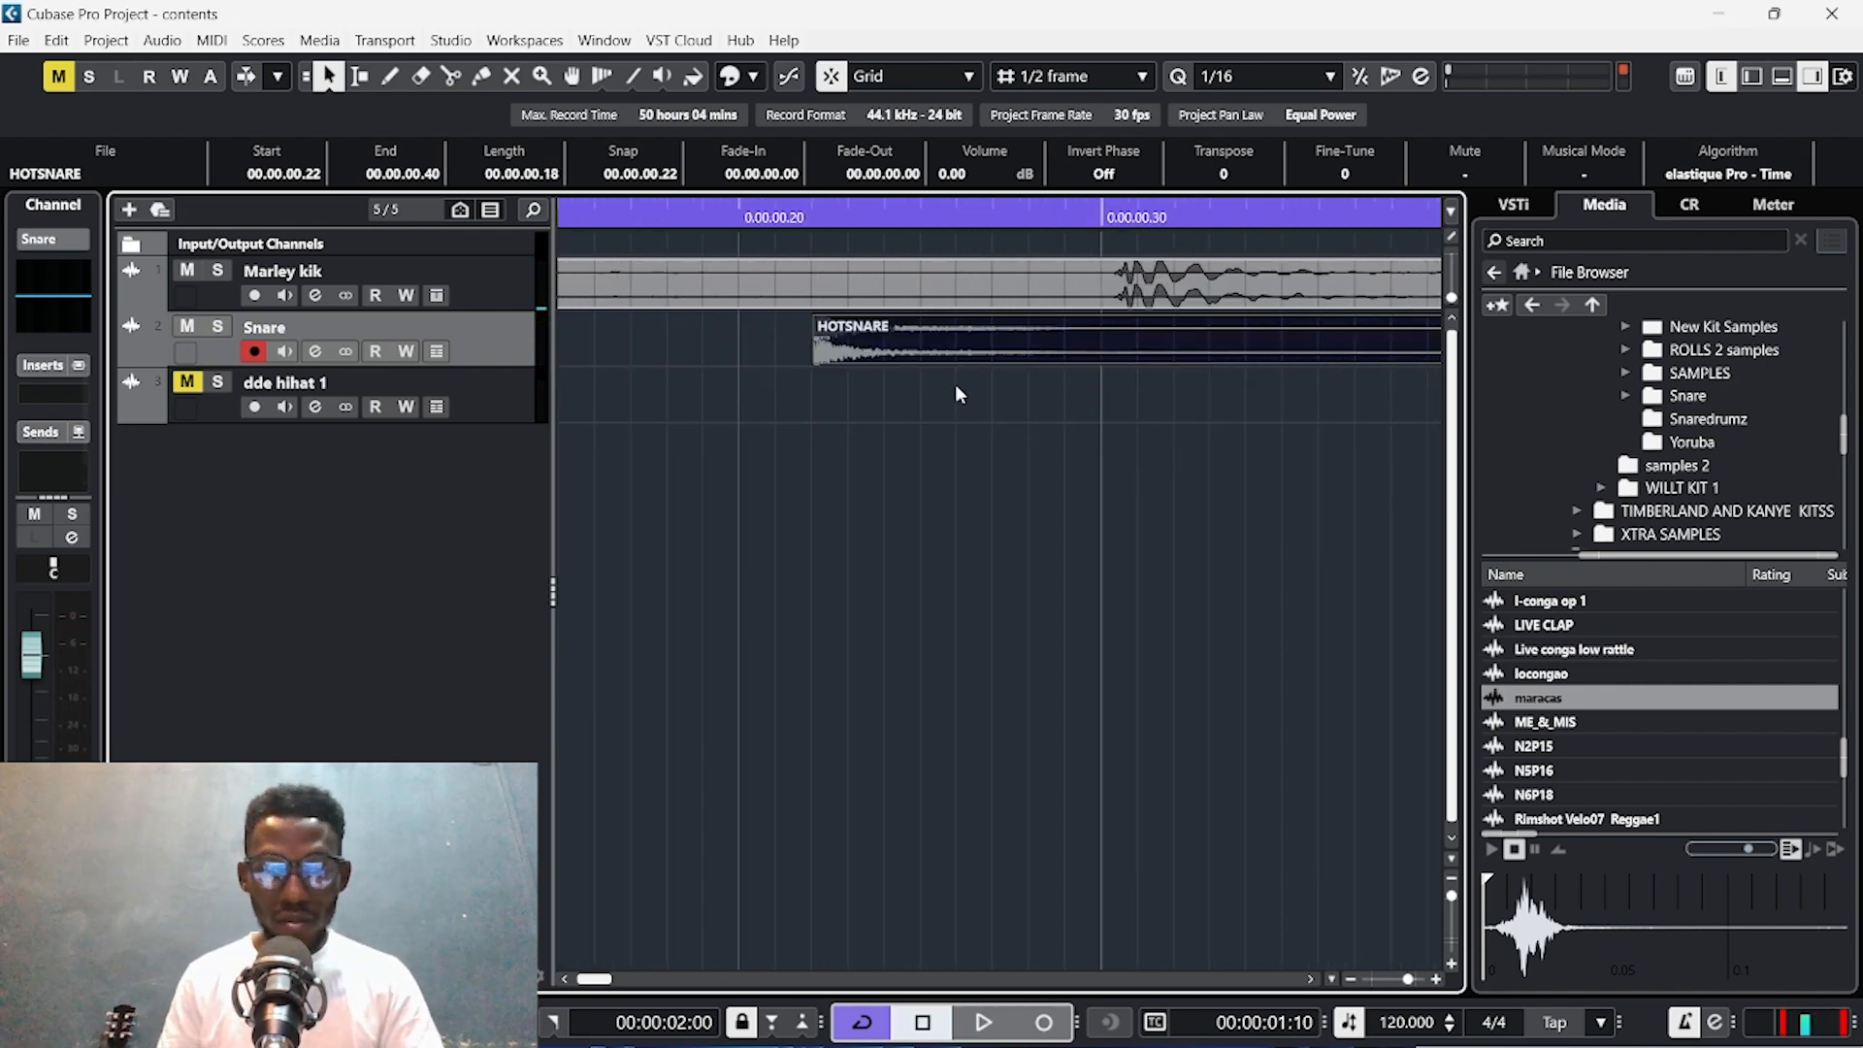
Paste a second HOTSNARE event on the Snare track, place it at 00.00.00.45, and listen to it in the loop.
scroll(955, 384, "down", 2)
left_click(1026, 220)
key("ctrl+v")
left_click(718, 220)
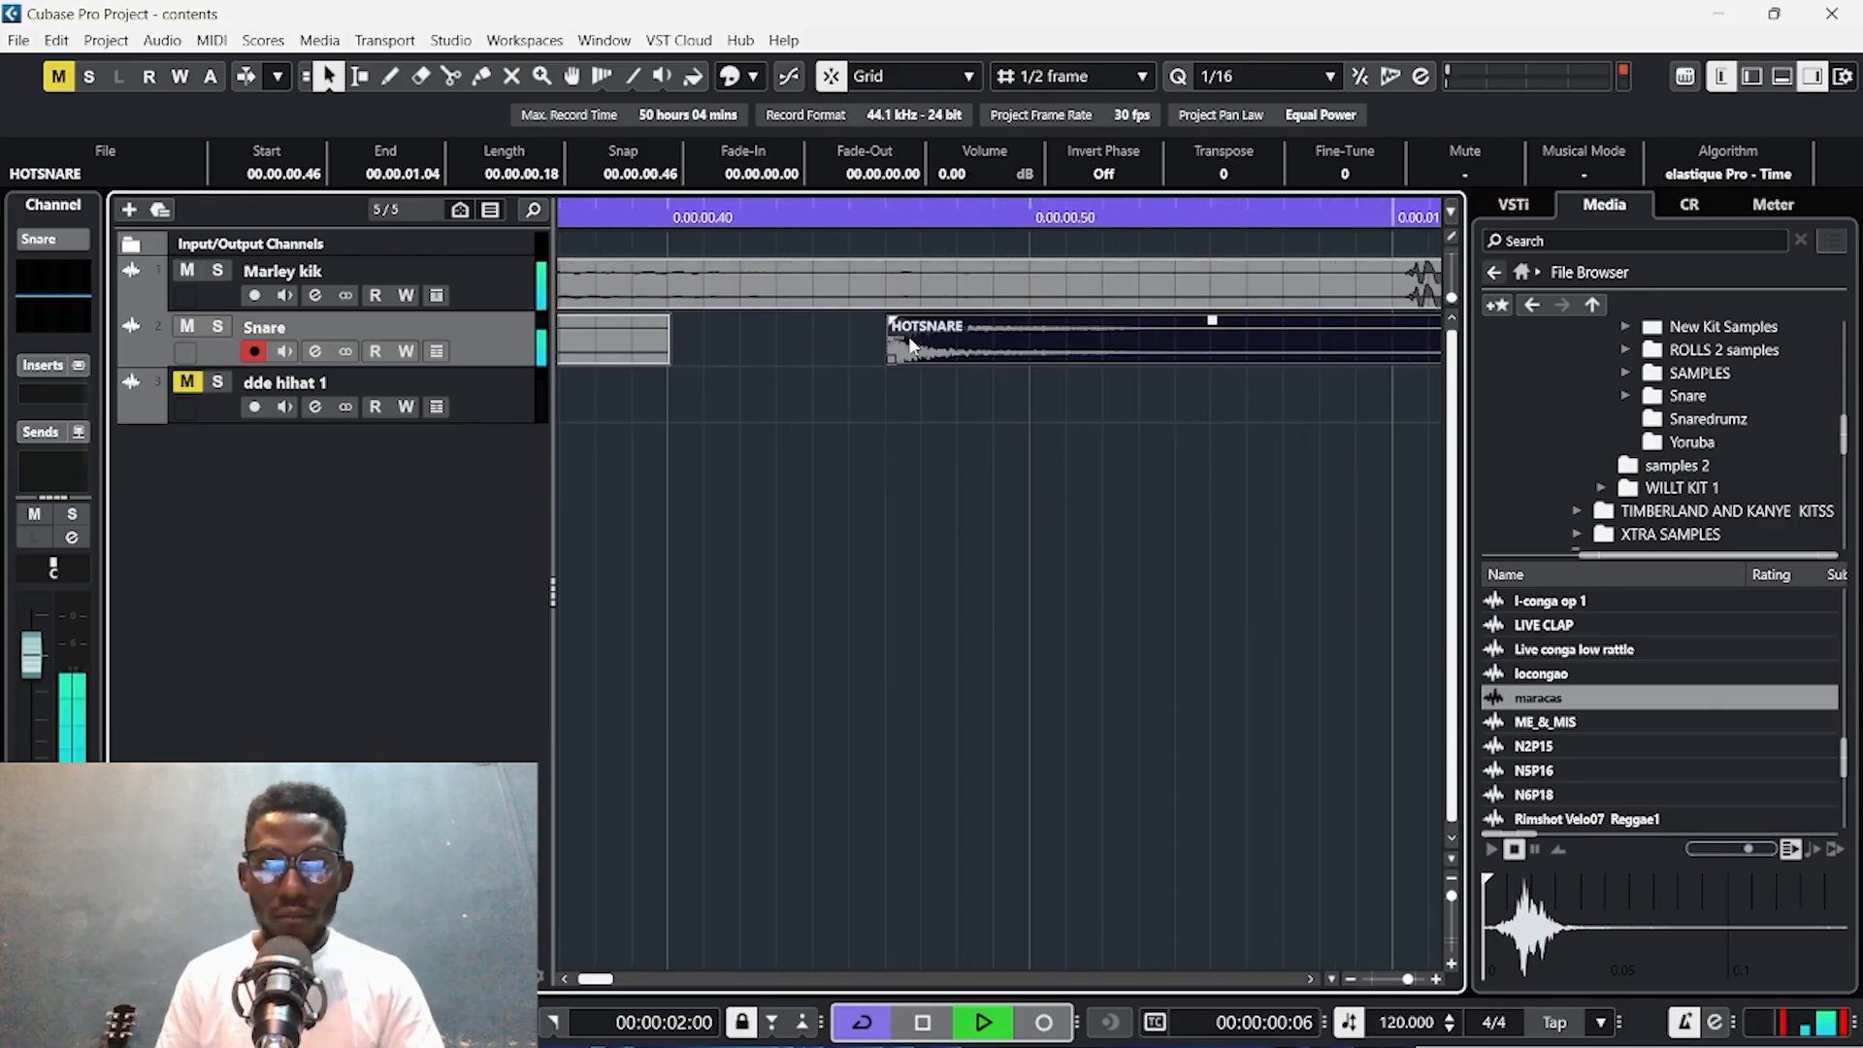
left_click_drag(906, 346, 871, 347)
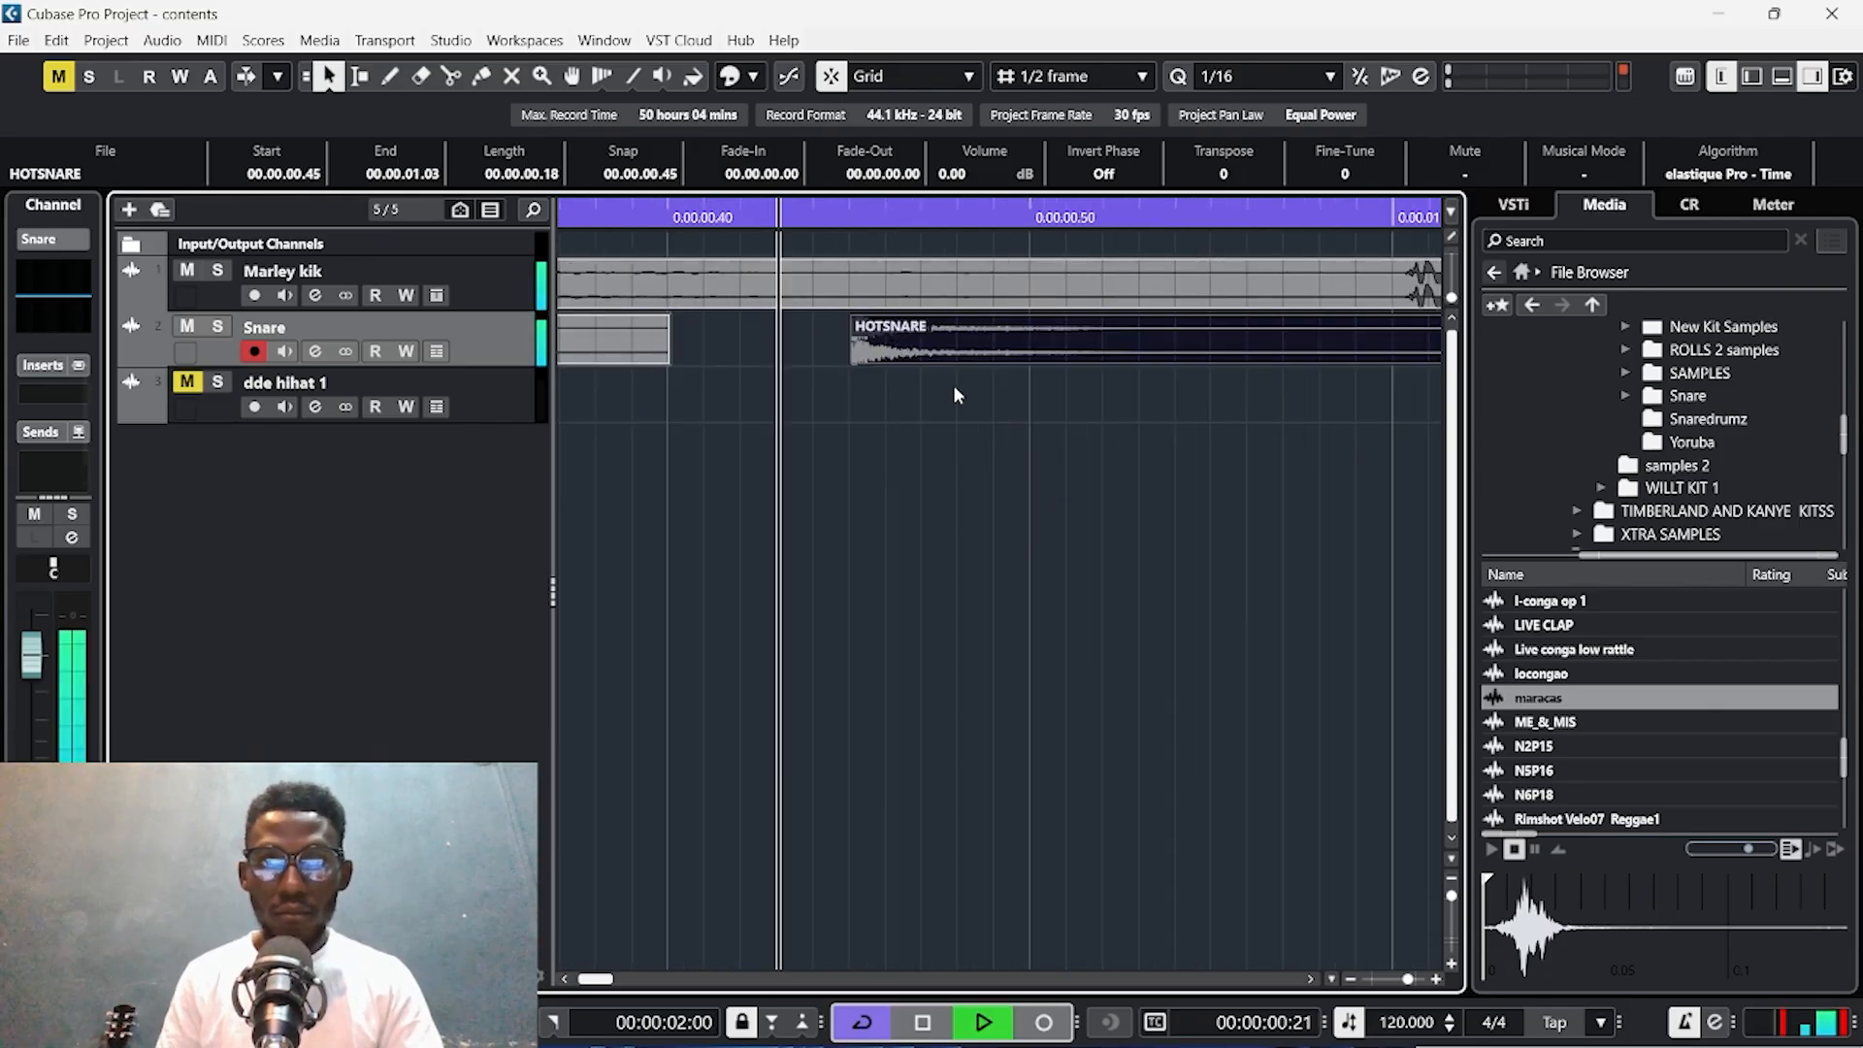
scroll(953, 387, "down", 3)
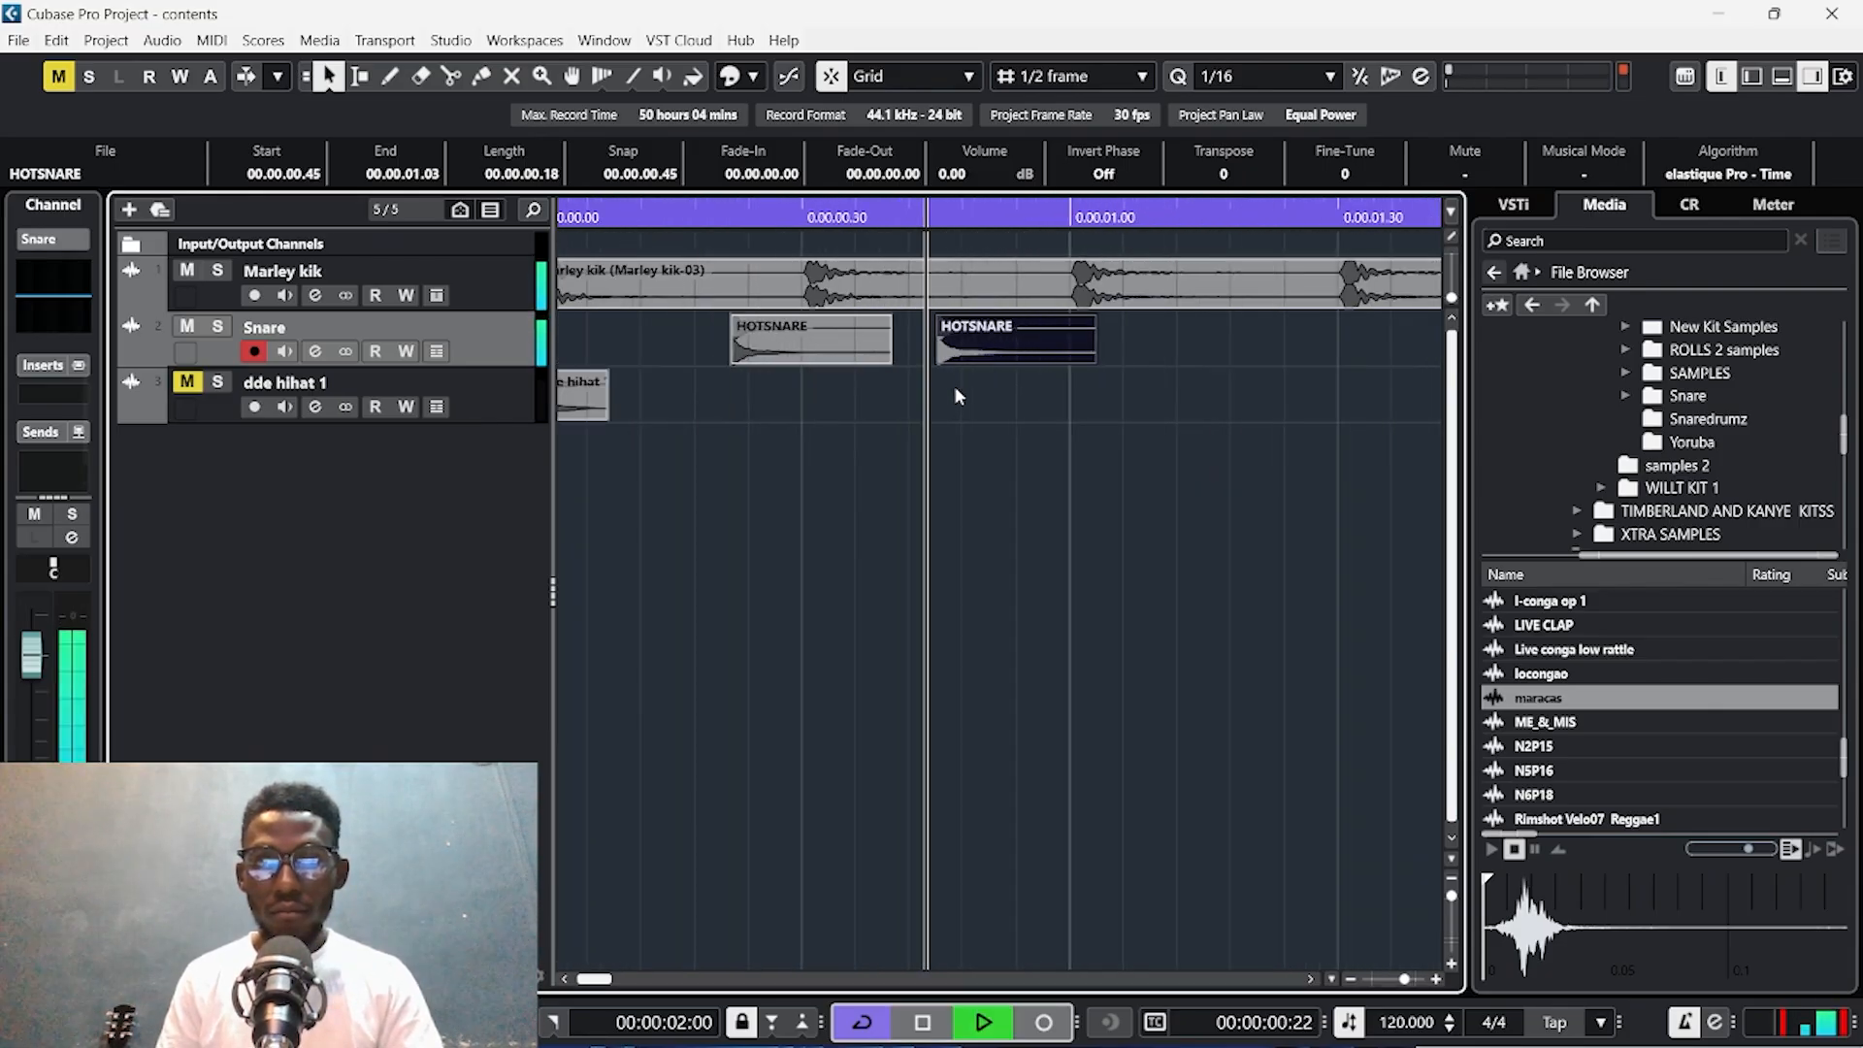
key("space")
Copy both HOTSNARE events into the second half of the cycle, with the pasted pair starting at 00.00.01.22.
left_click_drag(1146, 314, 805, 381)
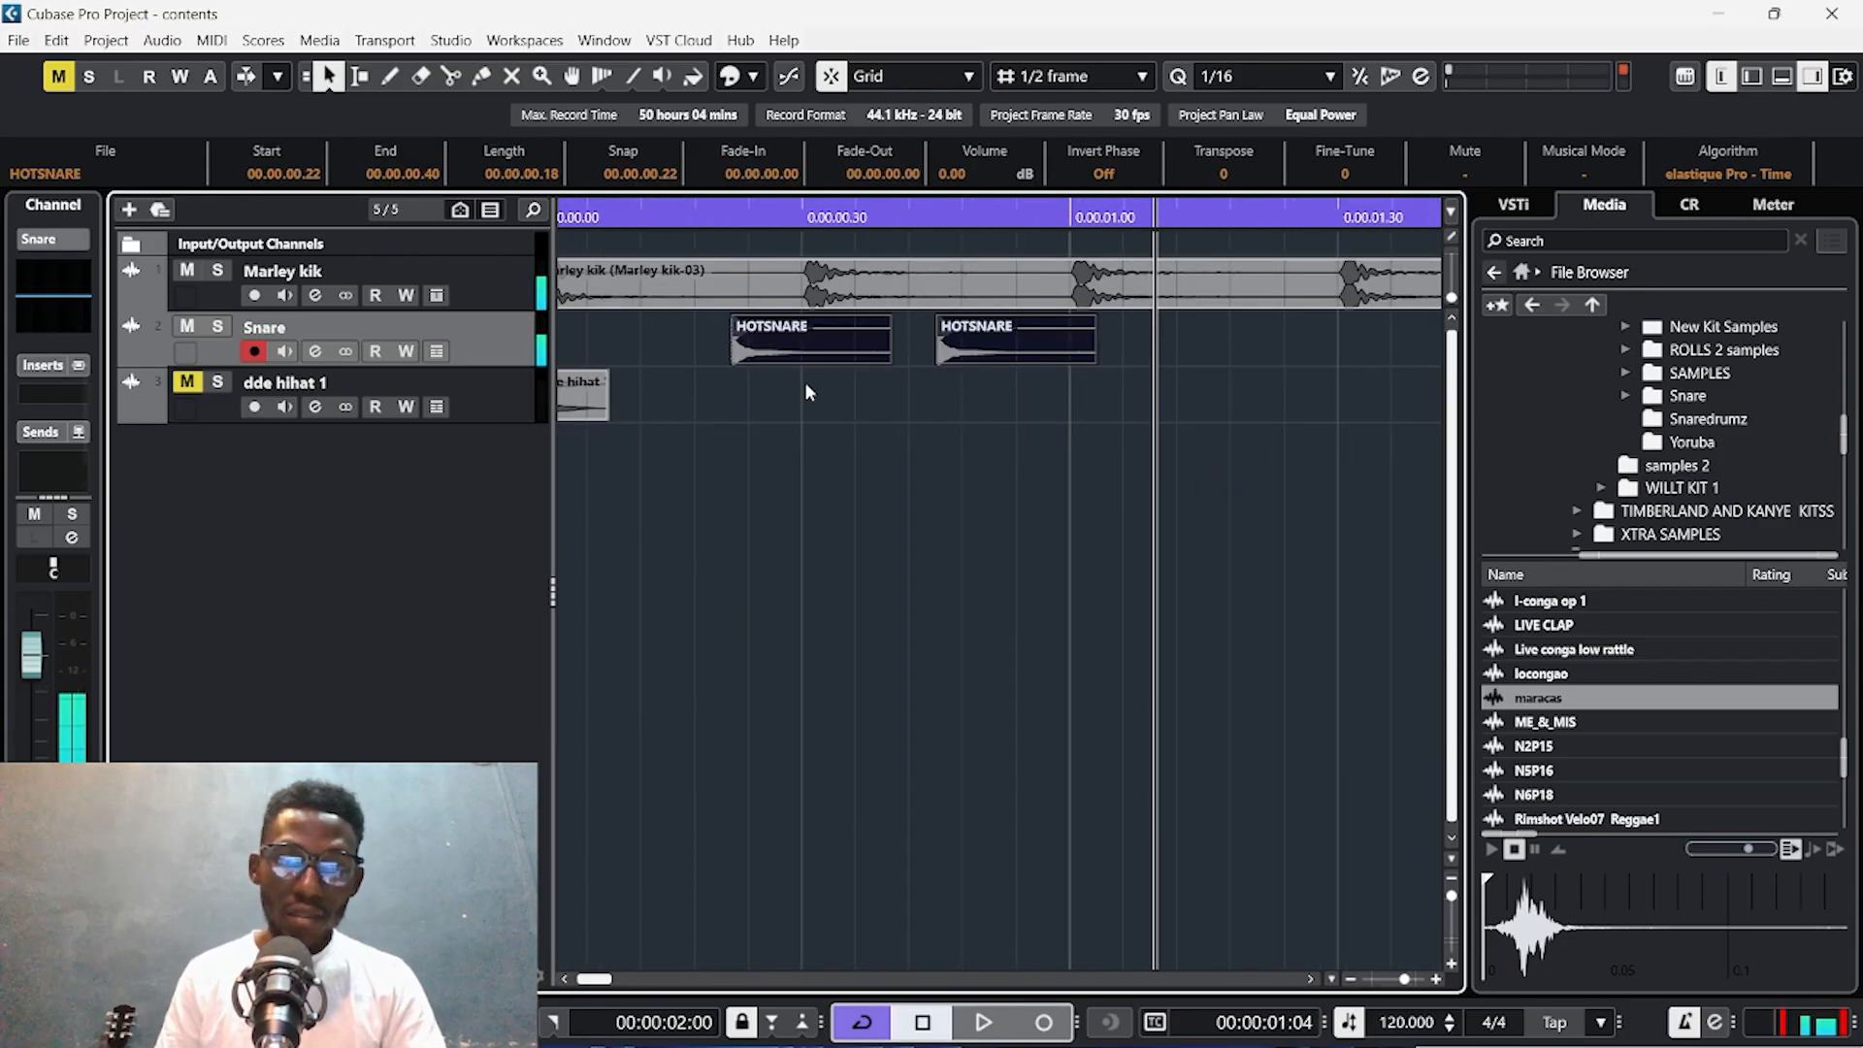
scroll(753, 279, "up", 3)
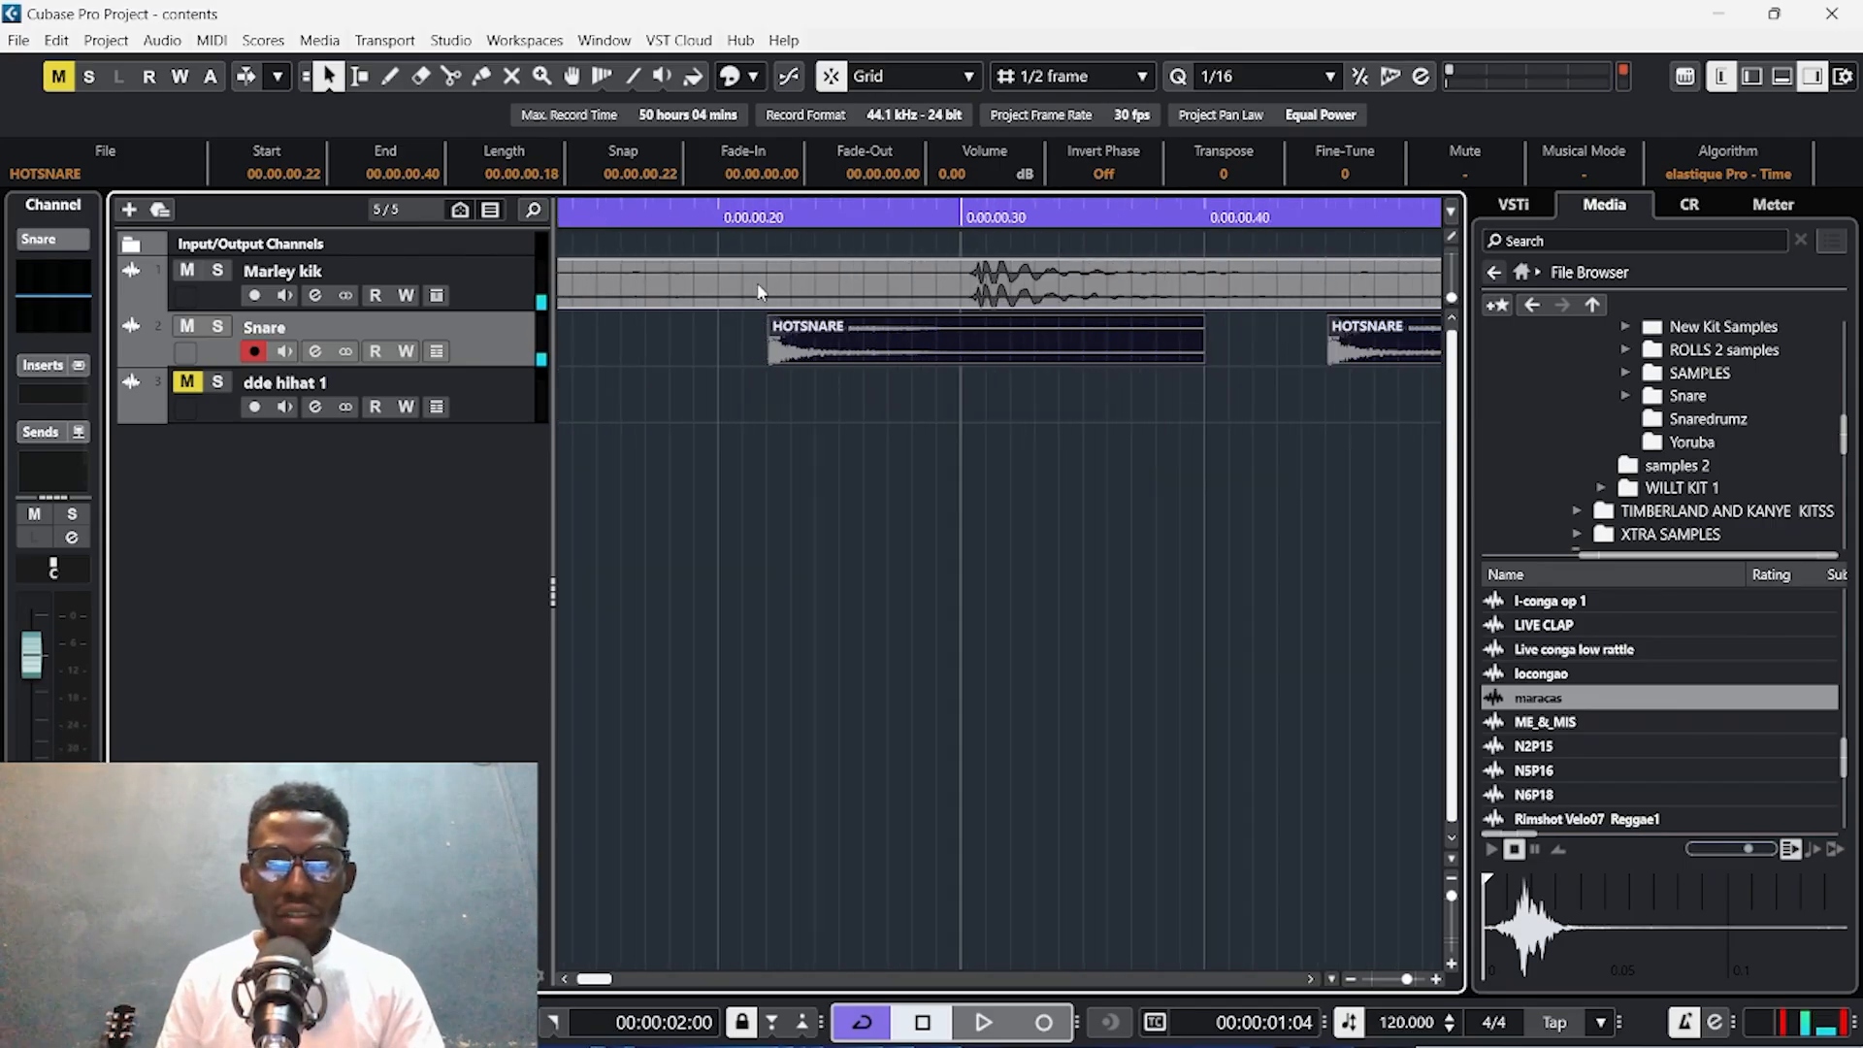
scroll(1087, 379, "right", 4)
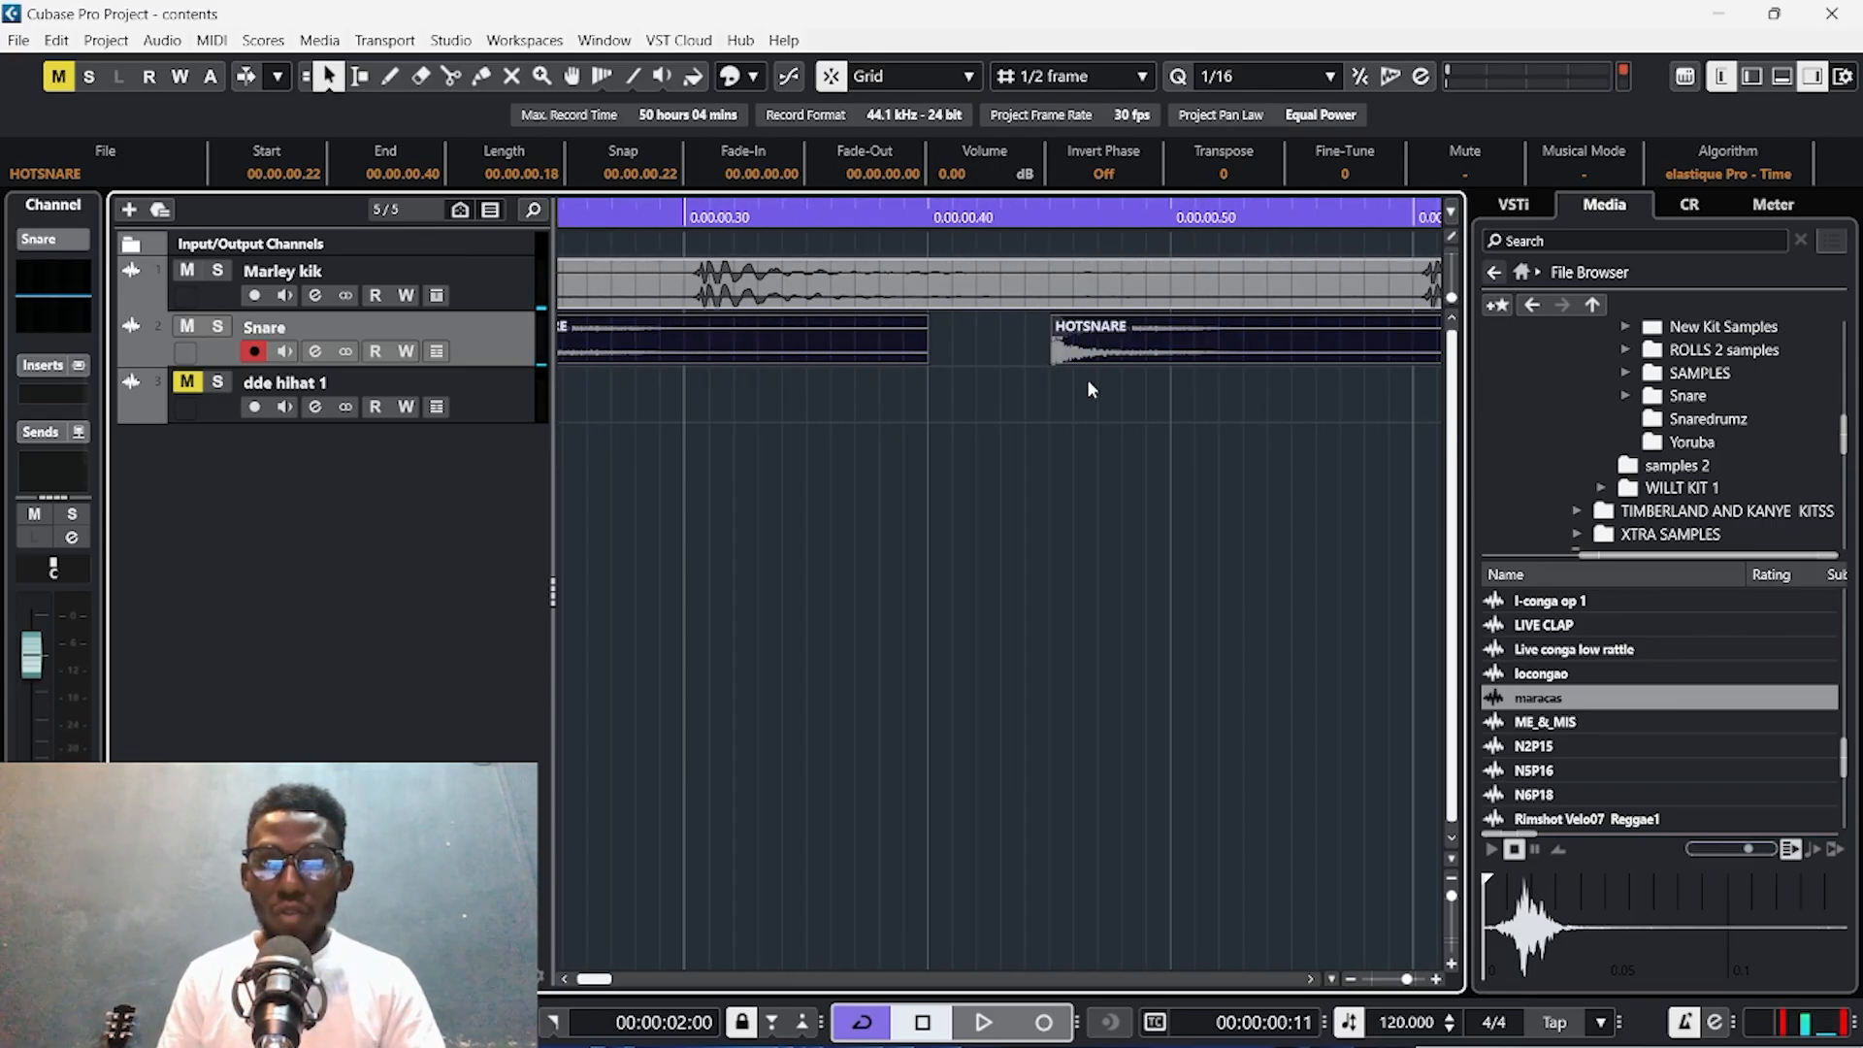
scroll(1088, 389, "right", 10)
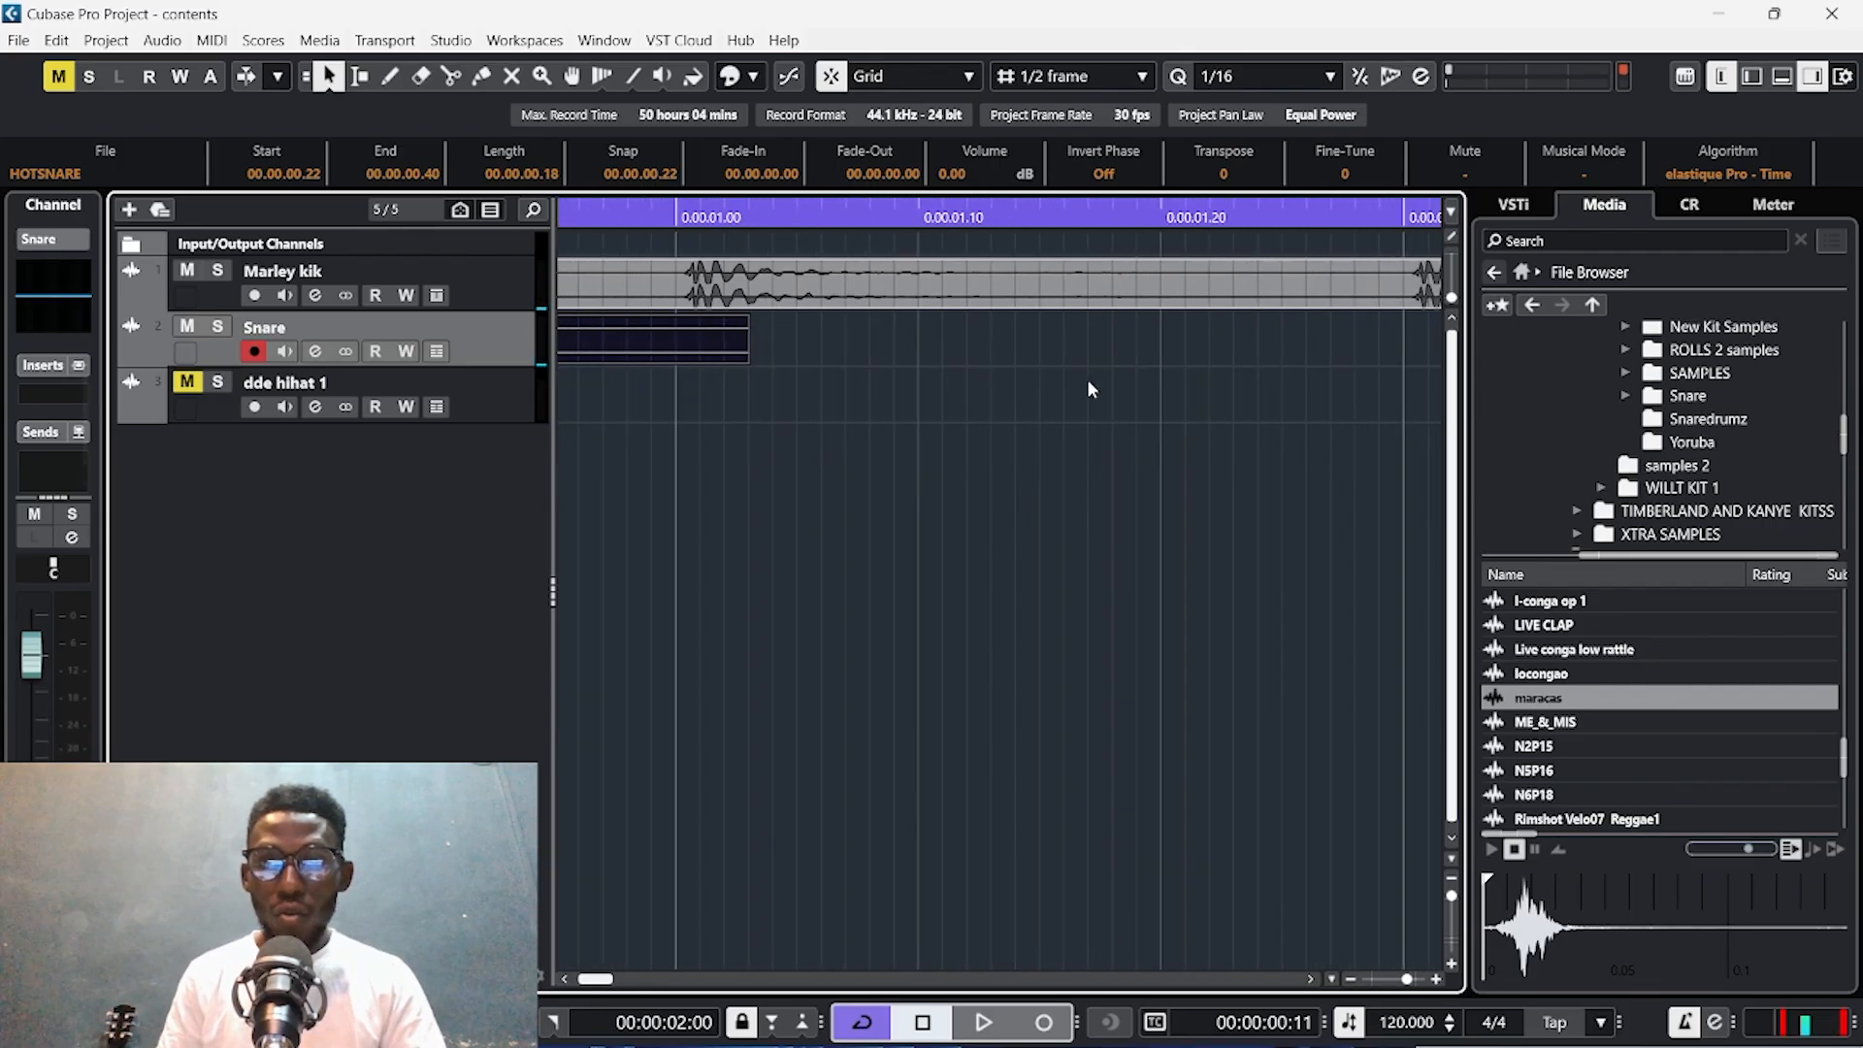
scroll(1088, 382, "down", 3)
scroll(807, 335, "left", 1)
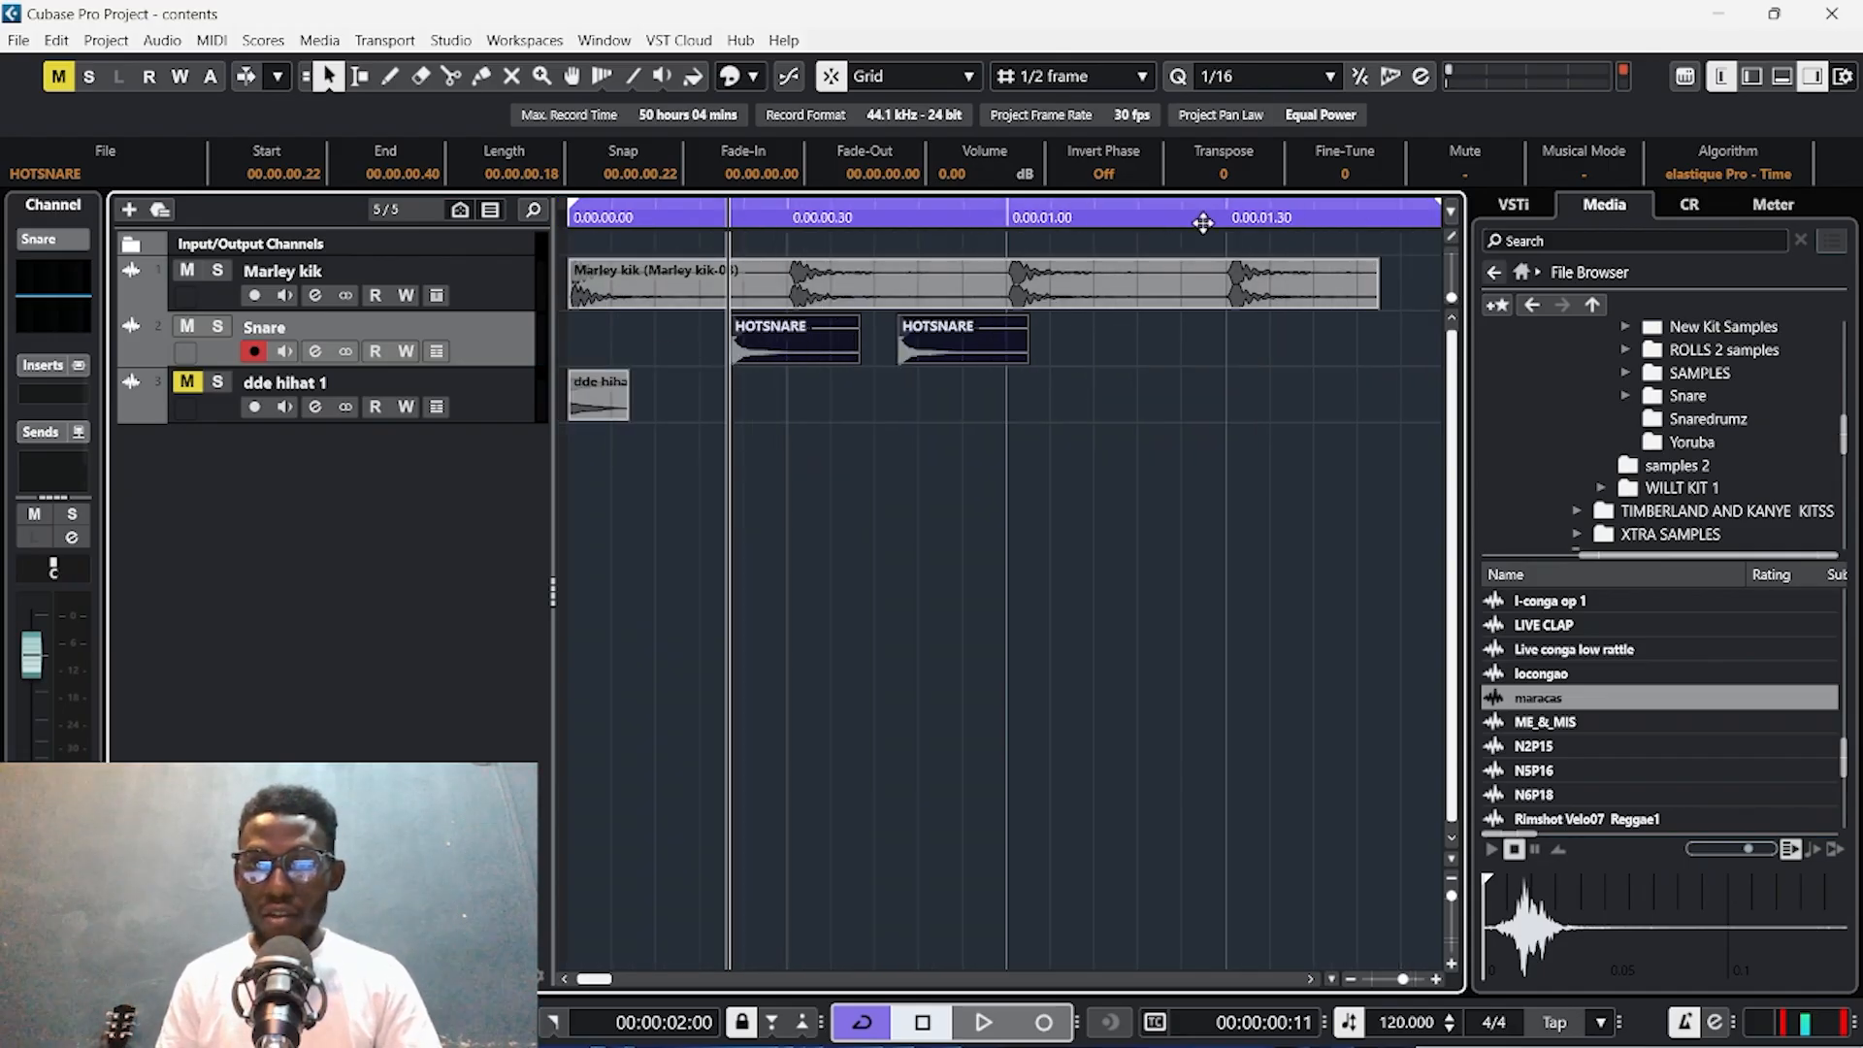
left_click_drag(1191, 222, 1081, 305)
key("ctrl+v")
scroll(1042, 421, "down", 6)
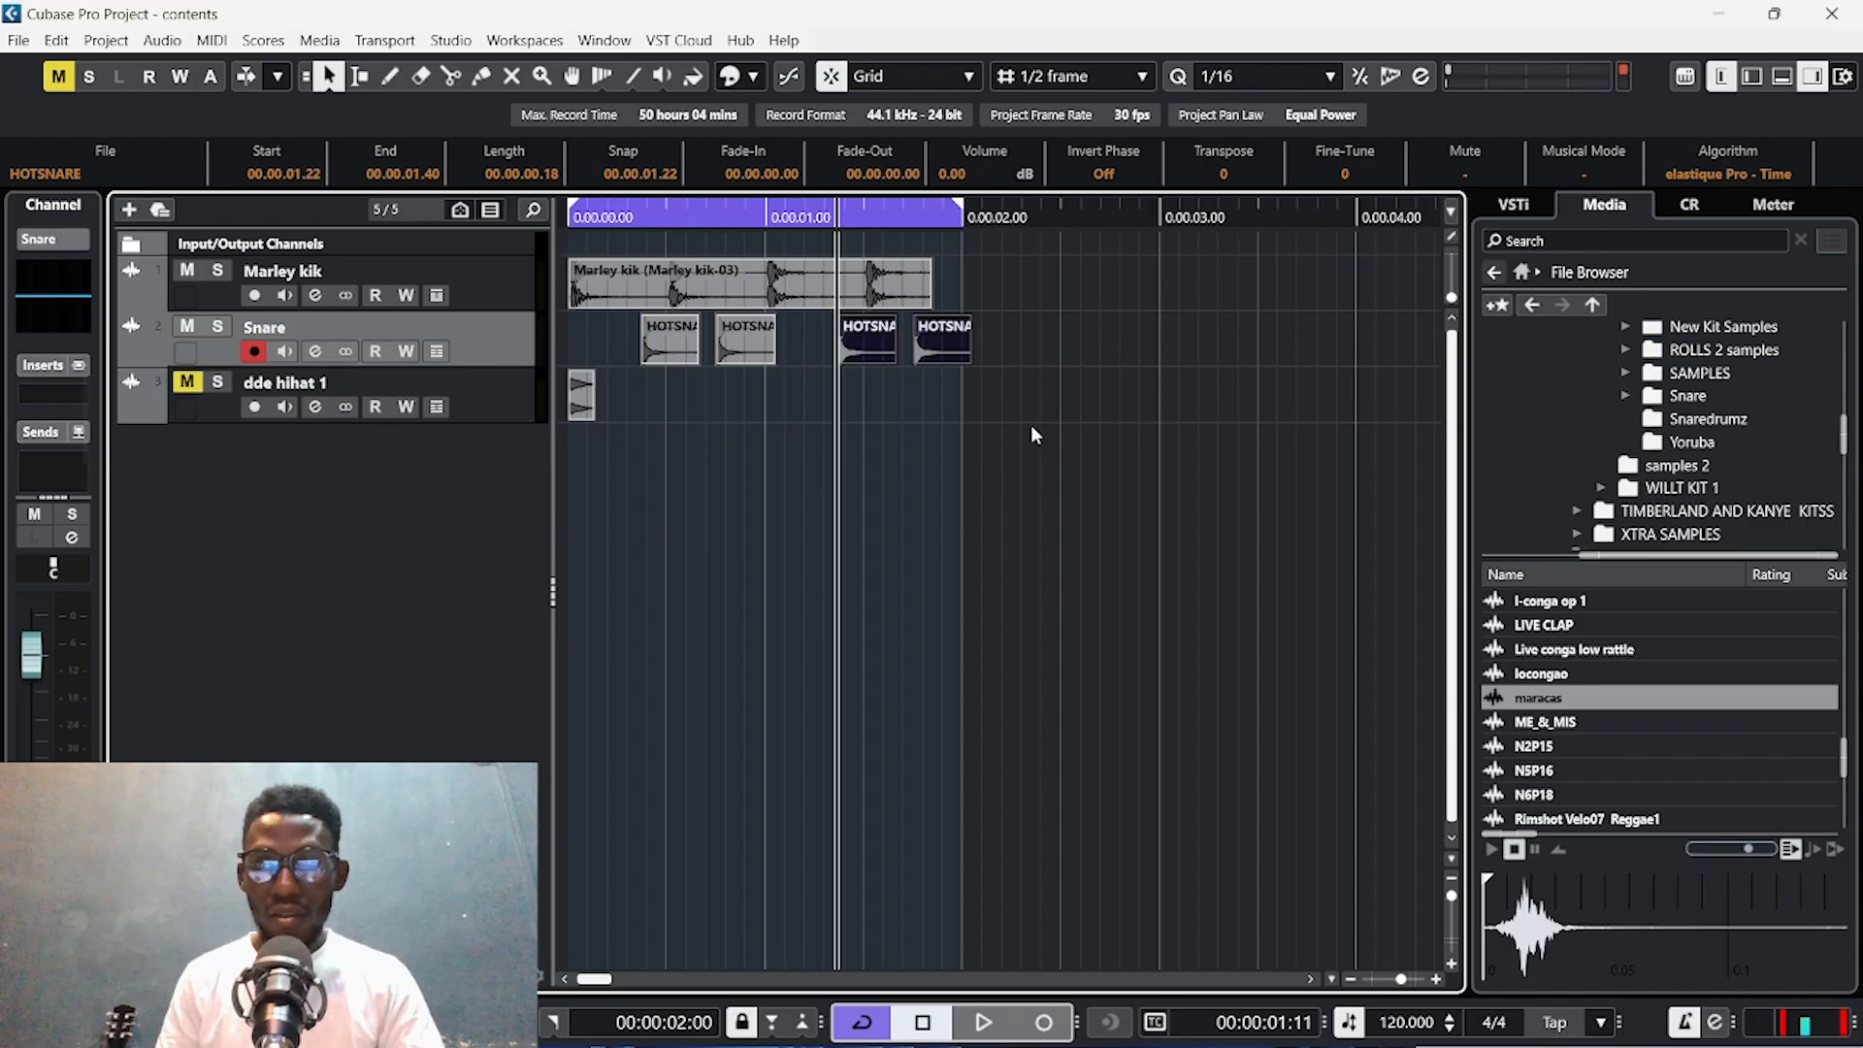
Play the loop to check the snare pattern against the kick, stop playback, and deselect the snare events.
key("space")
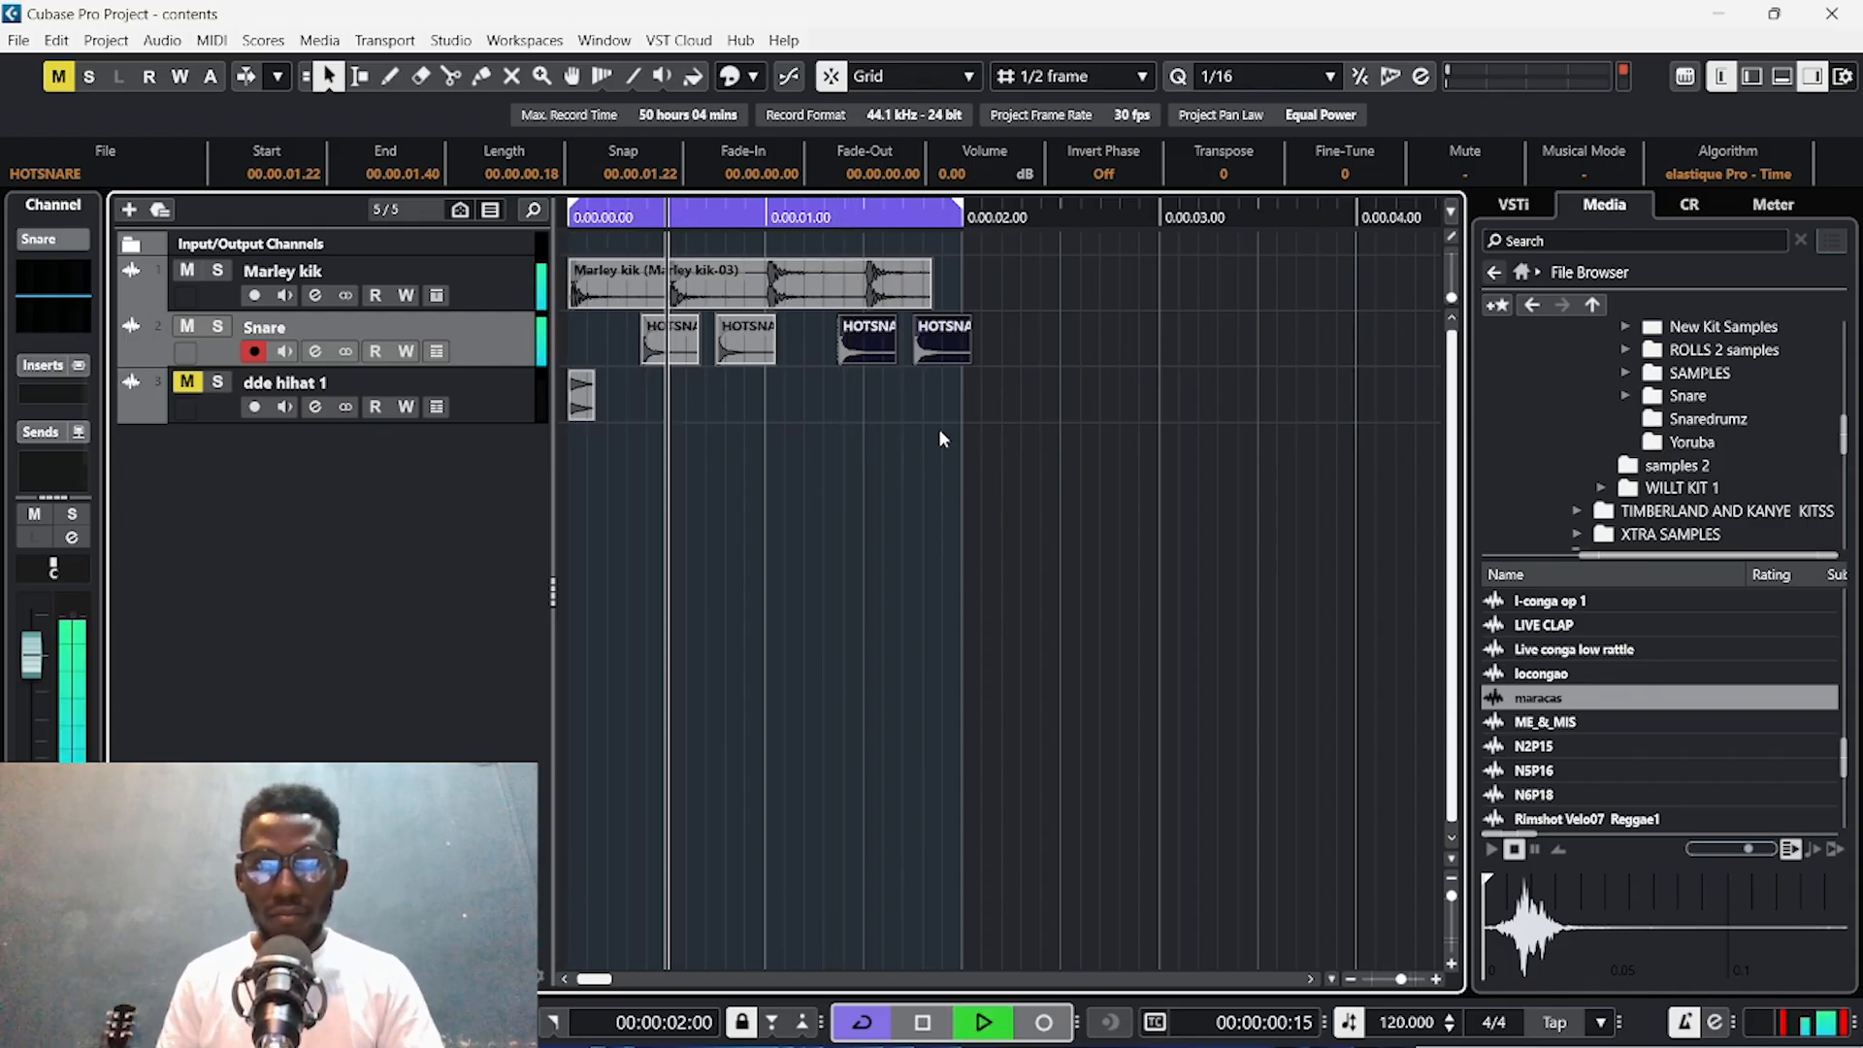
key("space")
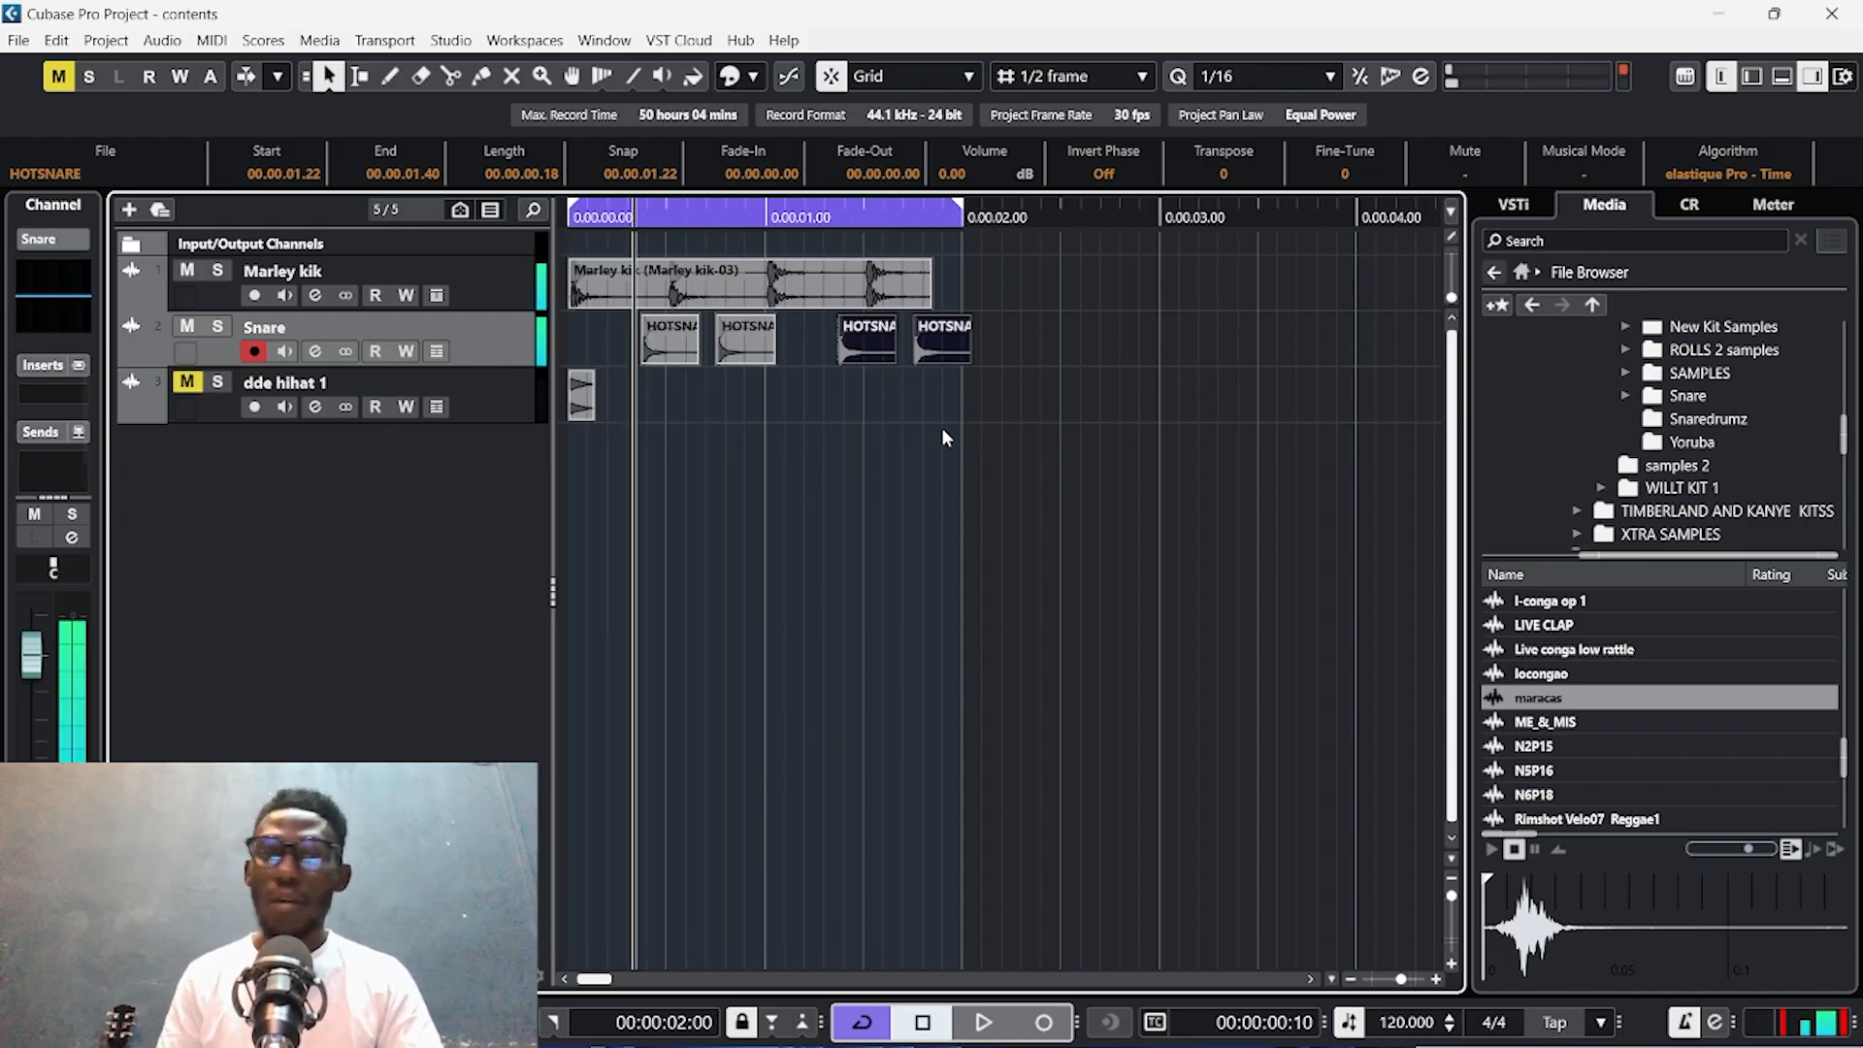
left_click(946, 437)
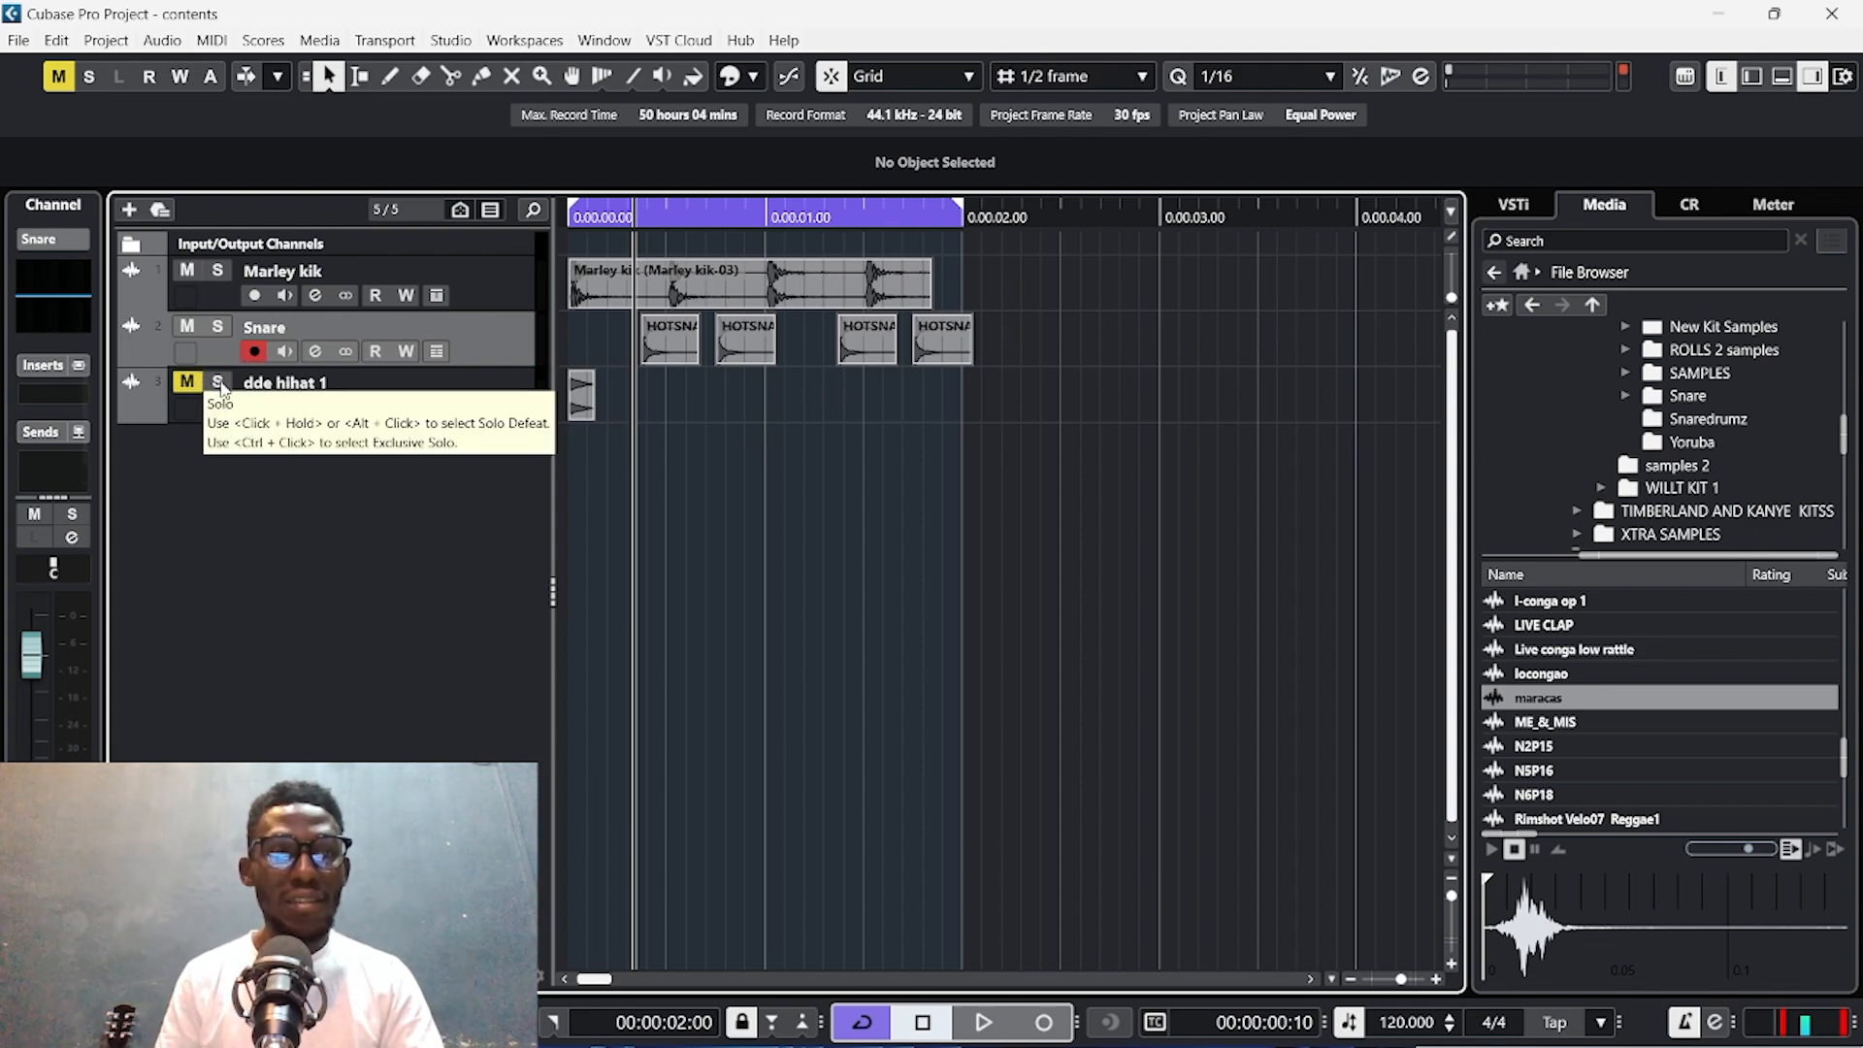
Unmute the dde hihat 1 track and play the loop from the start with kick, snare and hi-hat together.
left_click(183, 383)
scroll(611, 412, "up", 3)
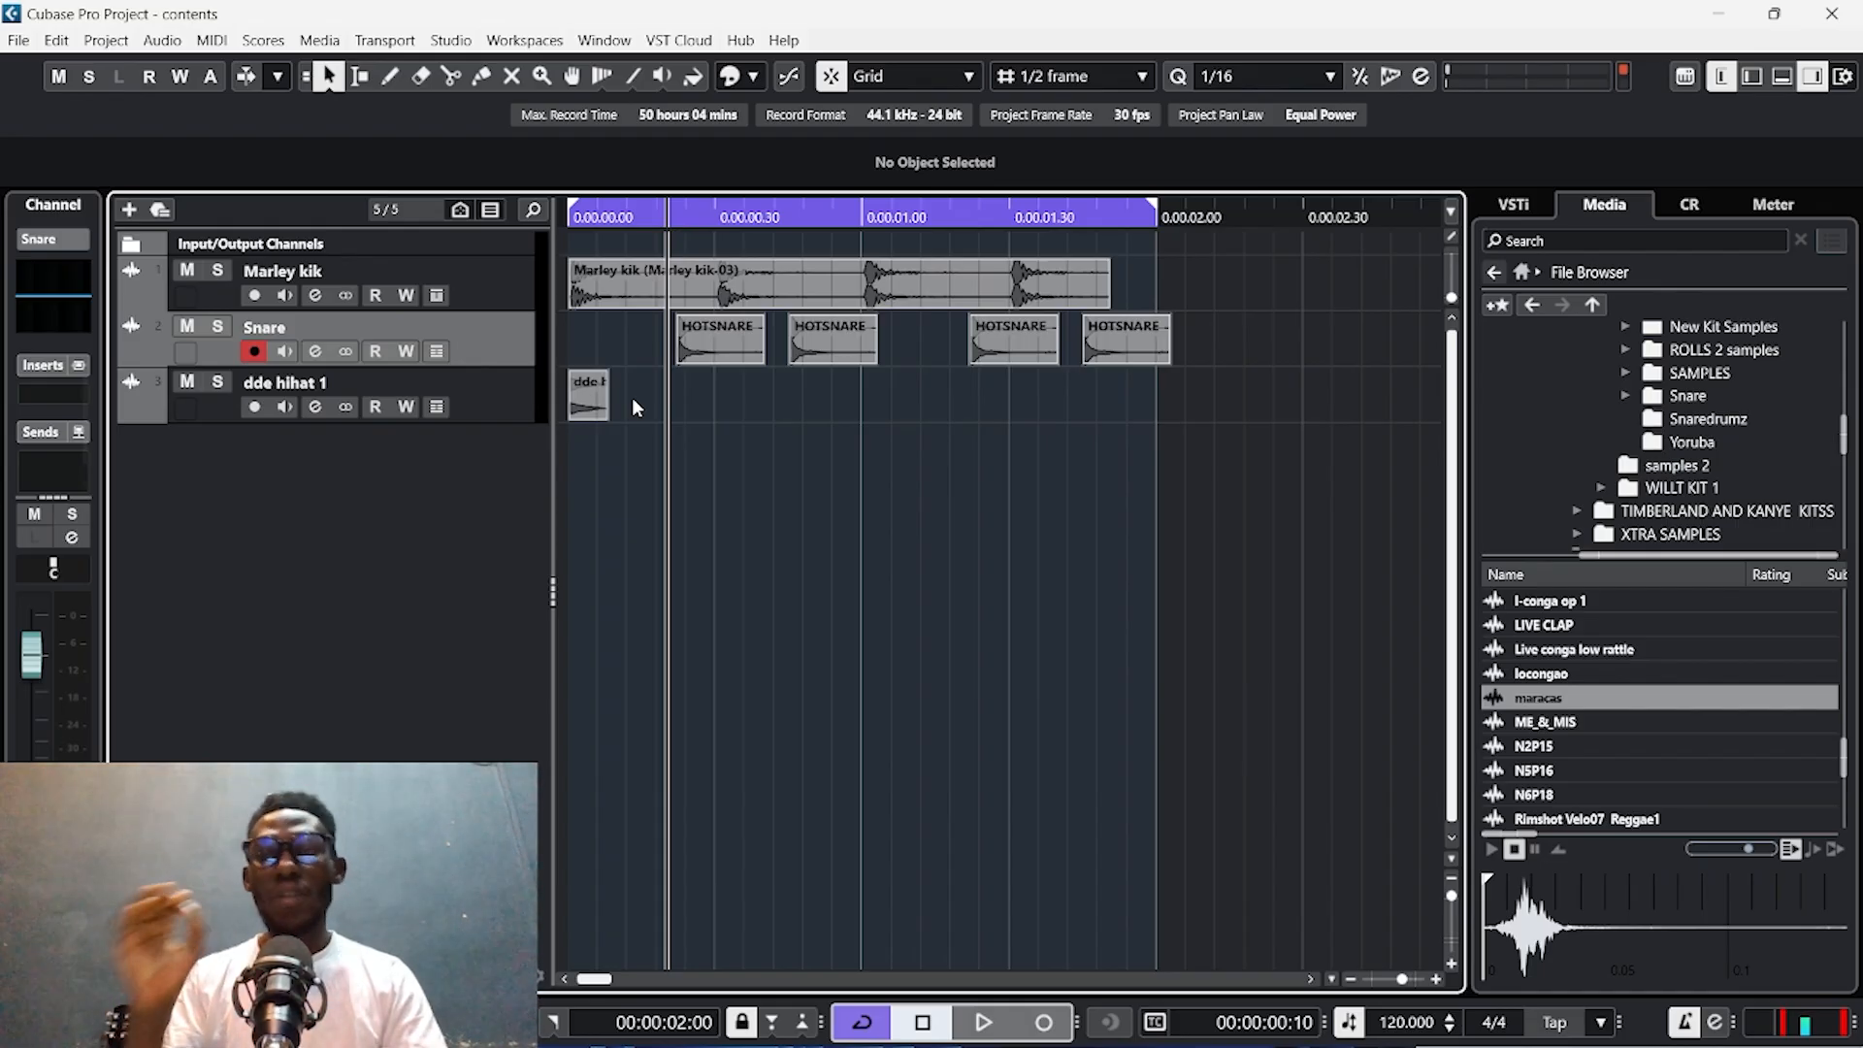
left_click(571, 217)
key("space")
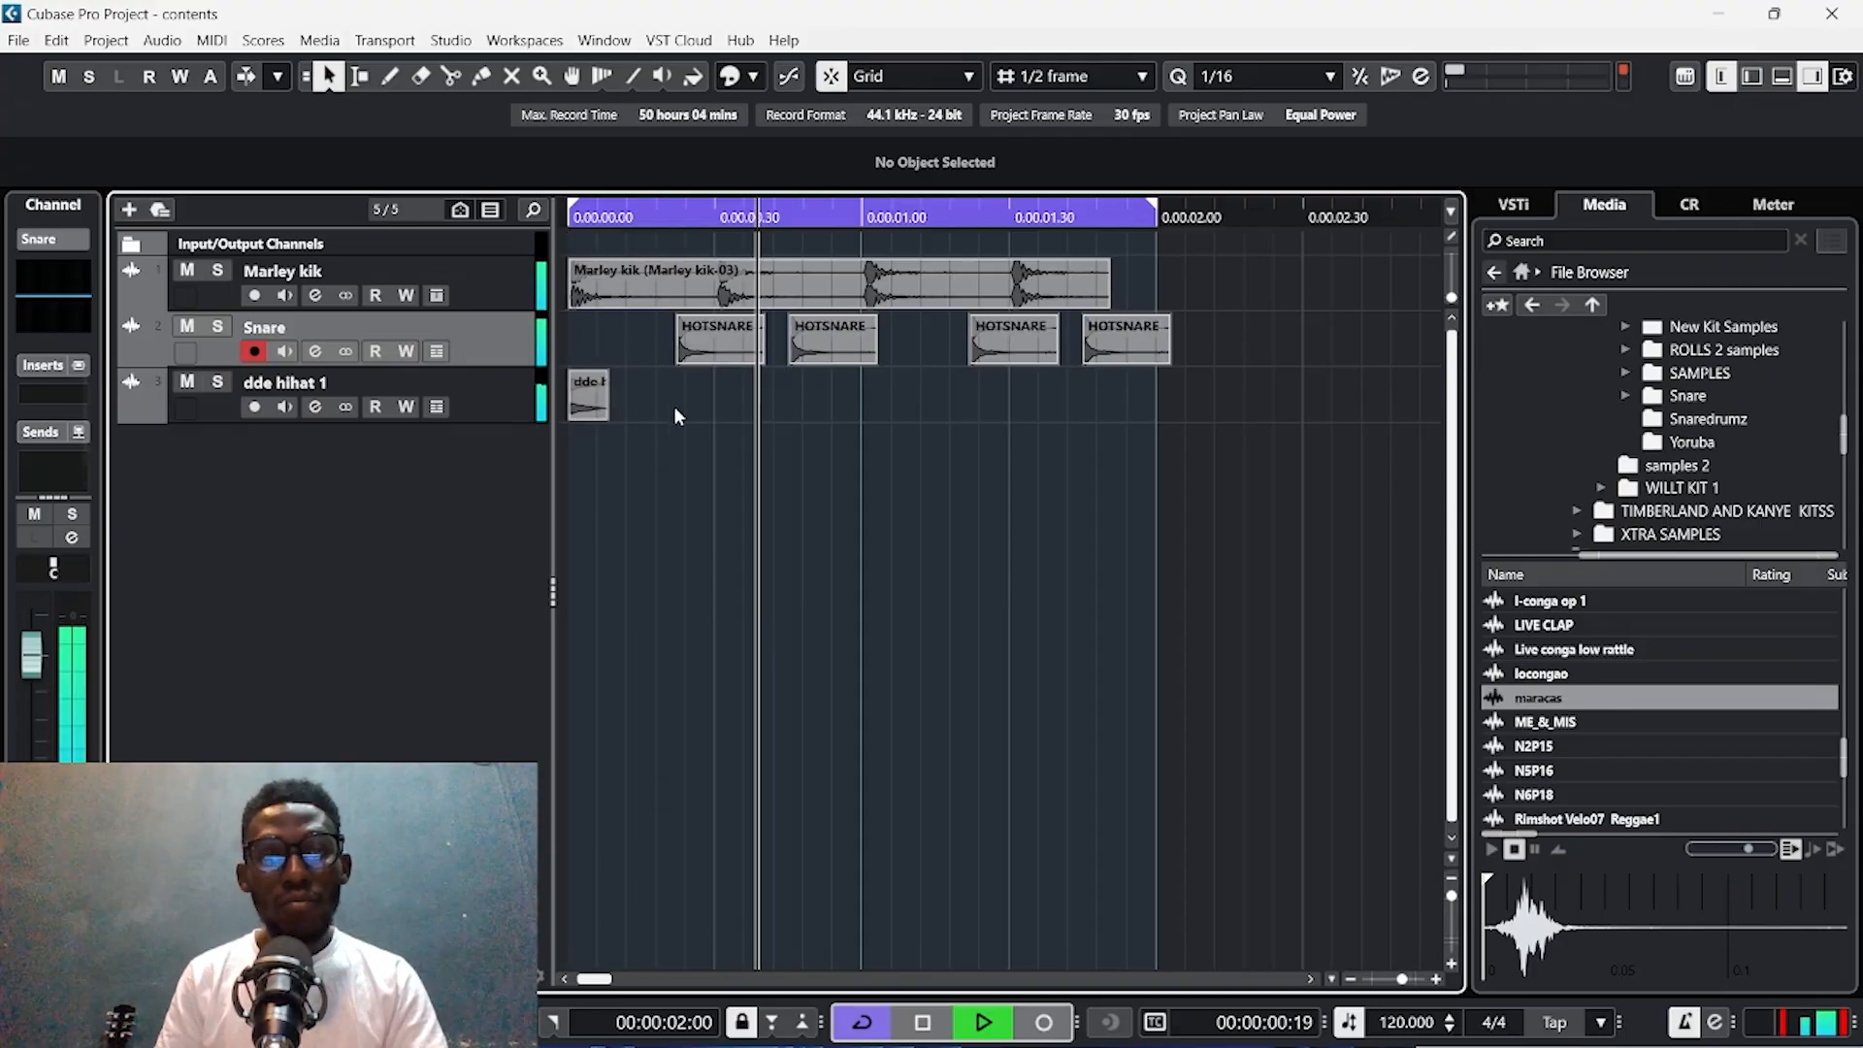
scroll(681, 410, "up", 2)
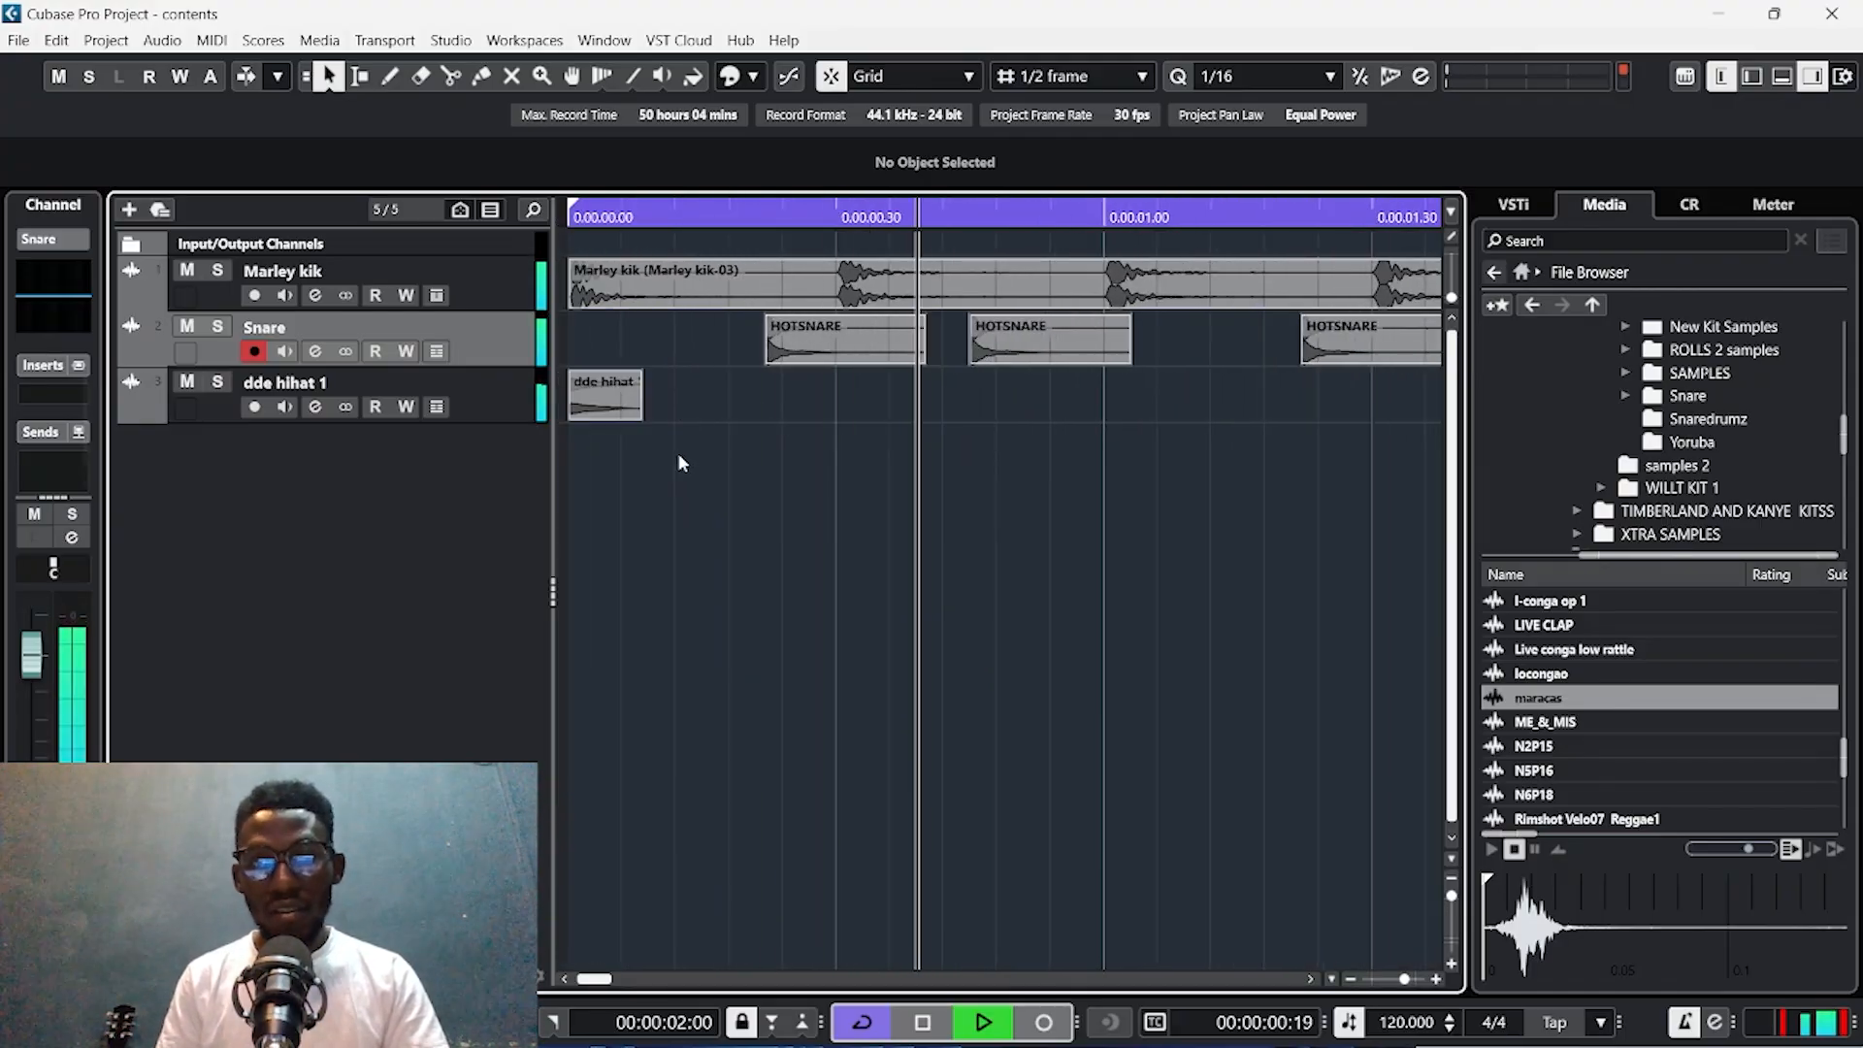
key("space")
Paste a copy of the hi-hat event on the dde hihat 1 track at the second kick, 00.00.00.30.
left_click(616, 400)
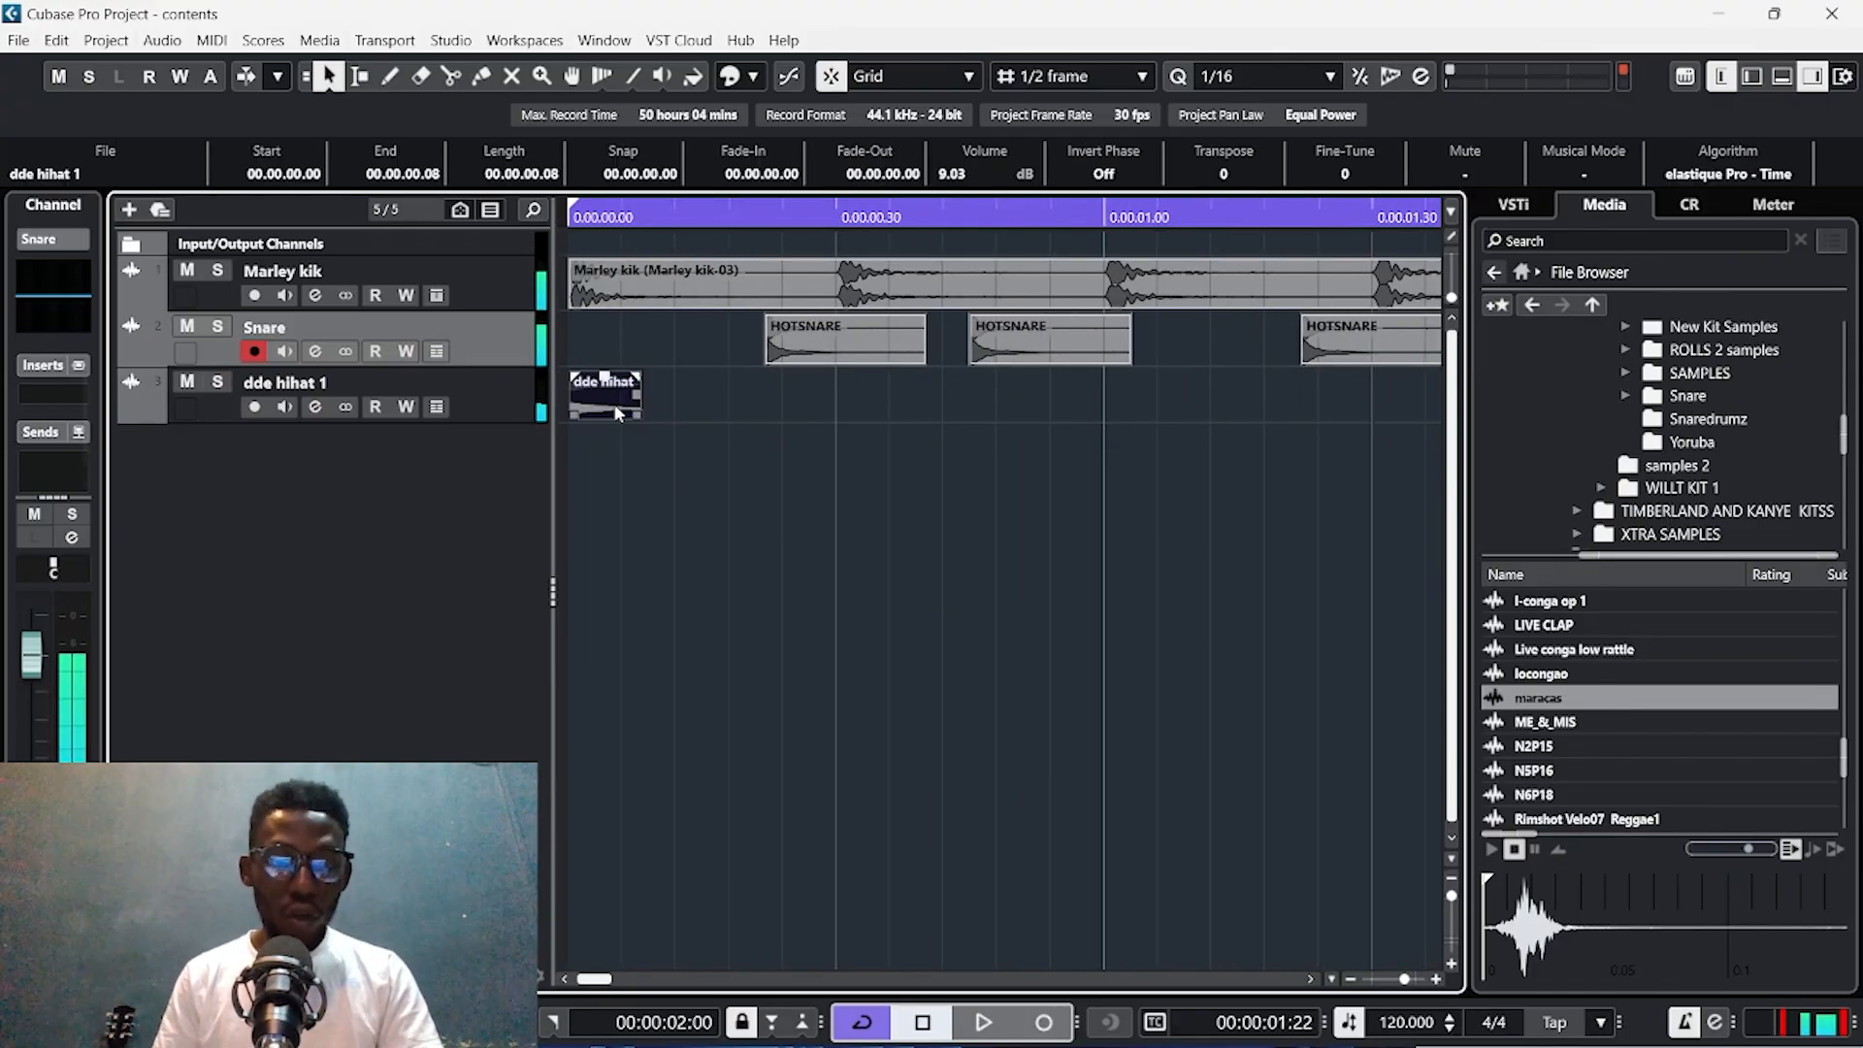
left_click(834, 226)
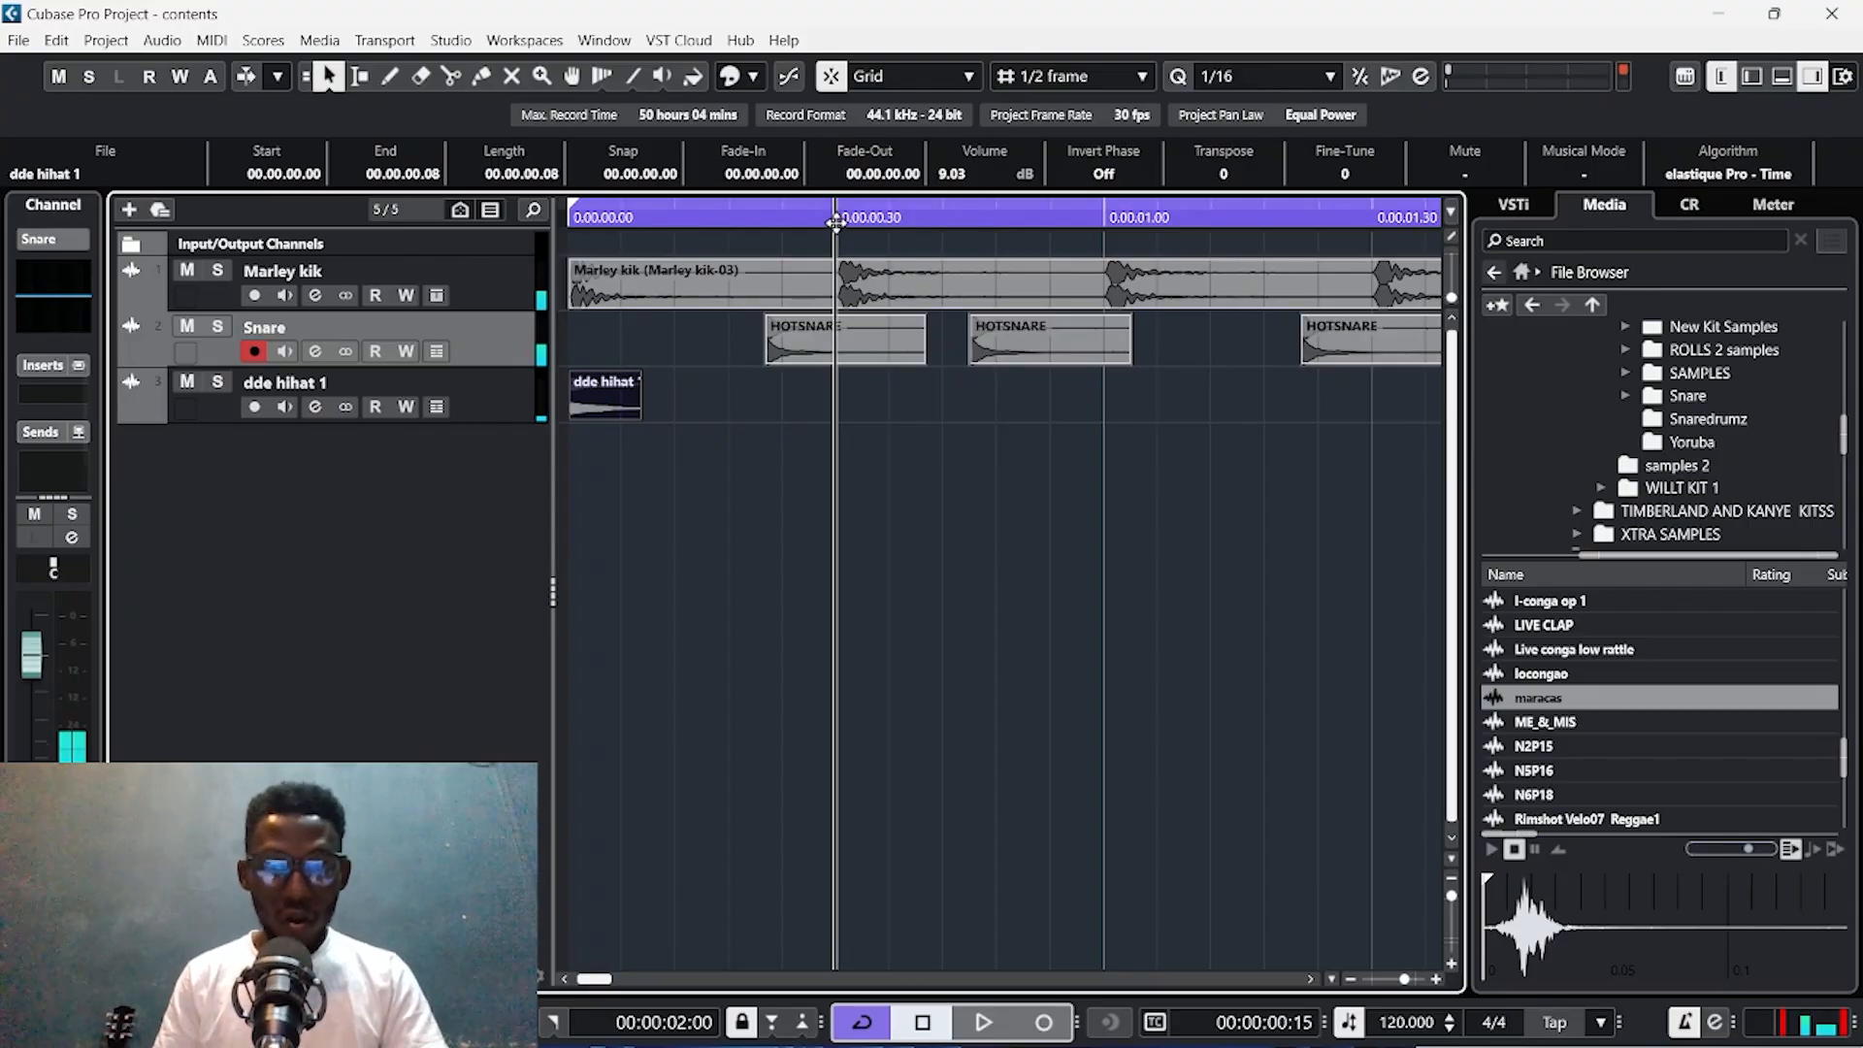
key("ctrl+v")
key("ctrl+z")
left_click(492, 400)
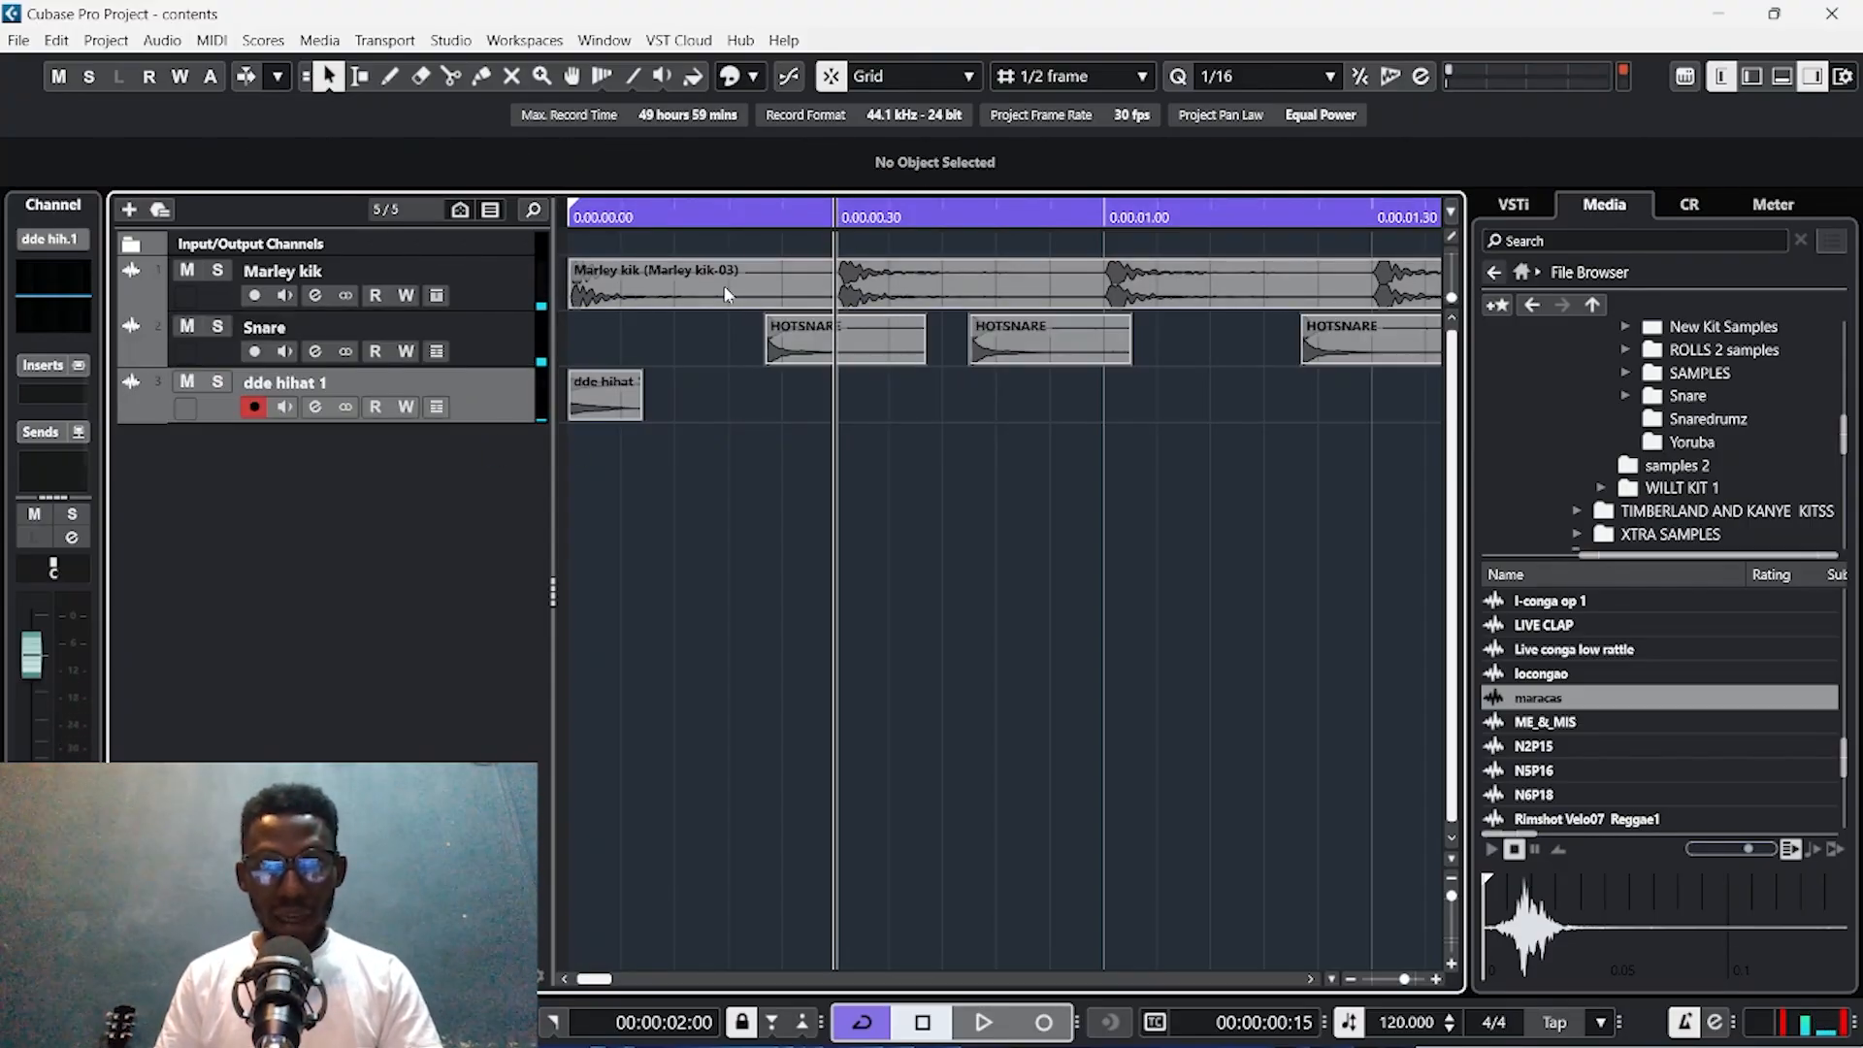
key("ctrl+v")
Paste further hi-hat copies at the third and fourth kicks, 00.00.01.00 and 00.00.01.30.
left_click(1094, 231)
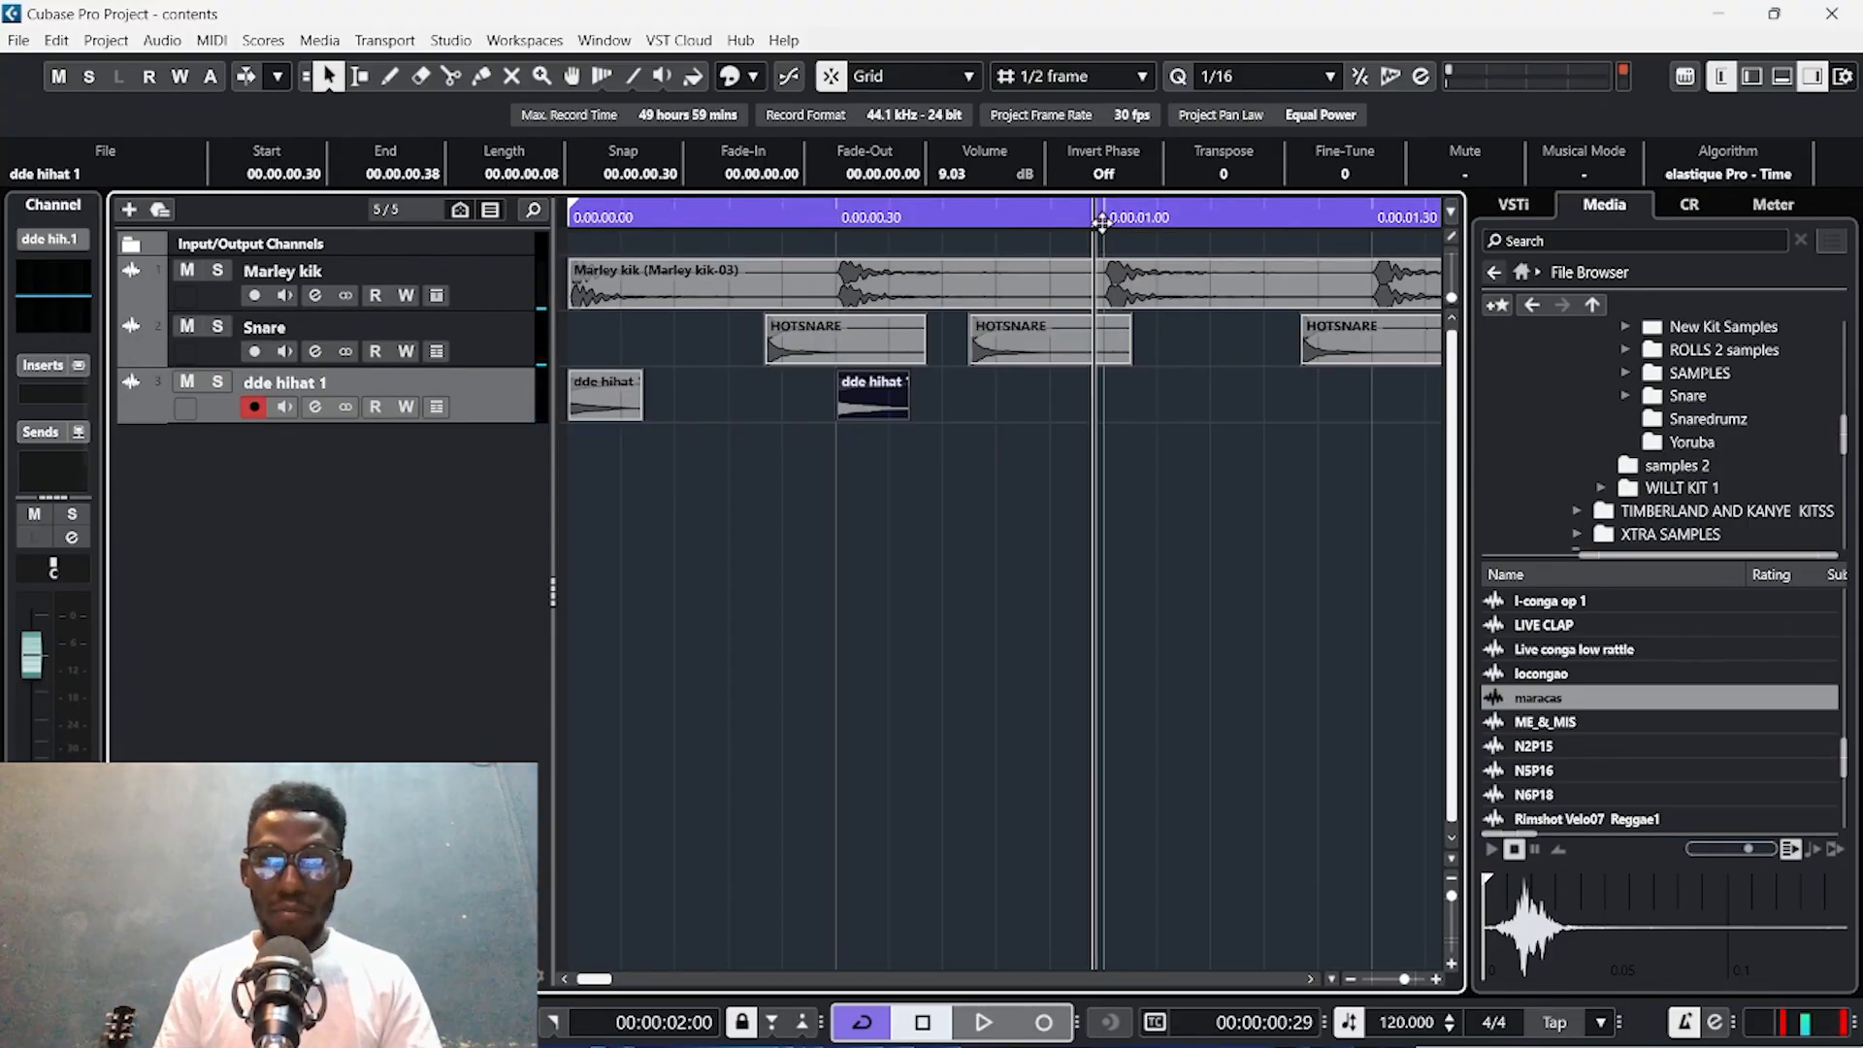
key("ctrl+v")
scroll(1155, 364, "right", 1)
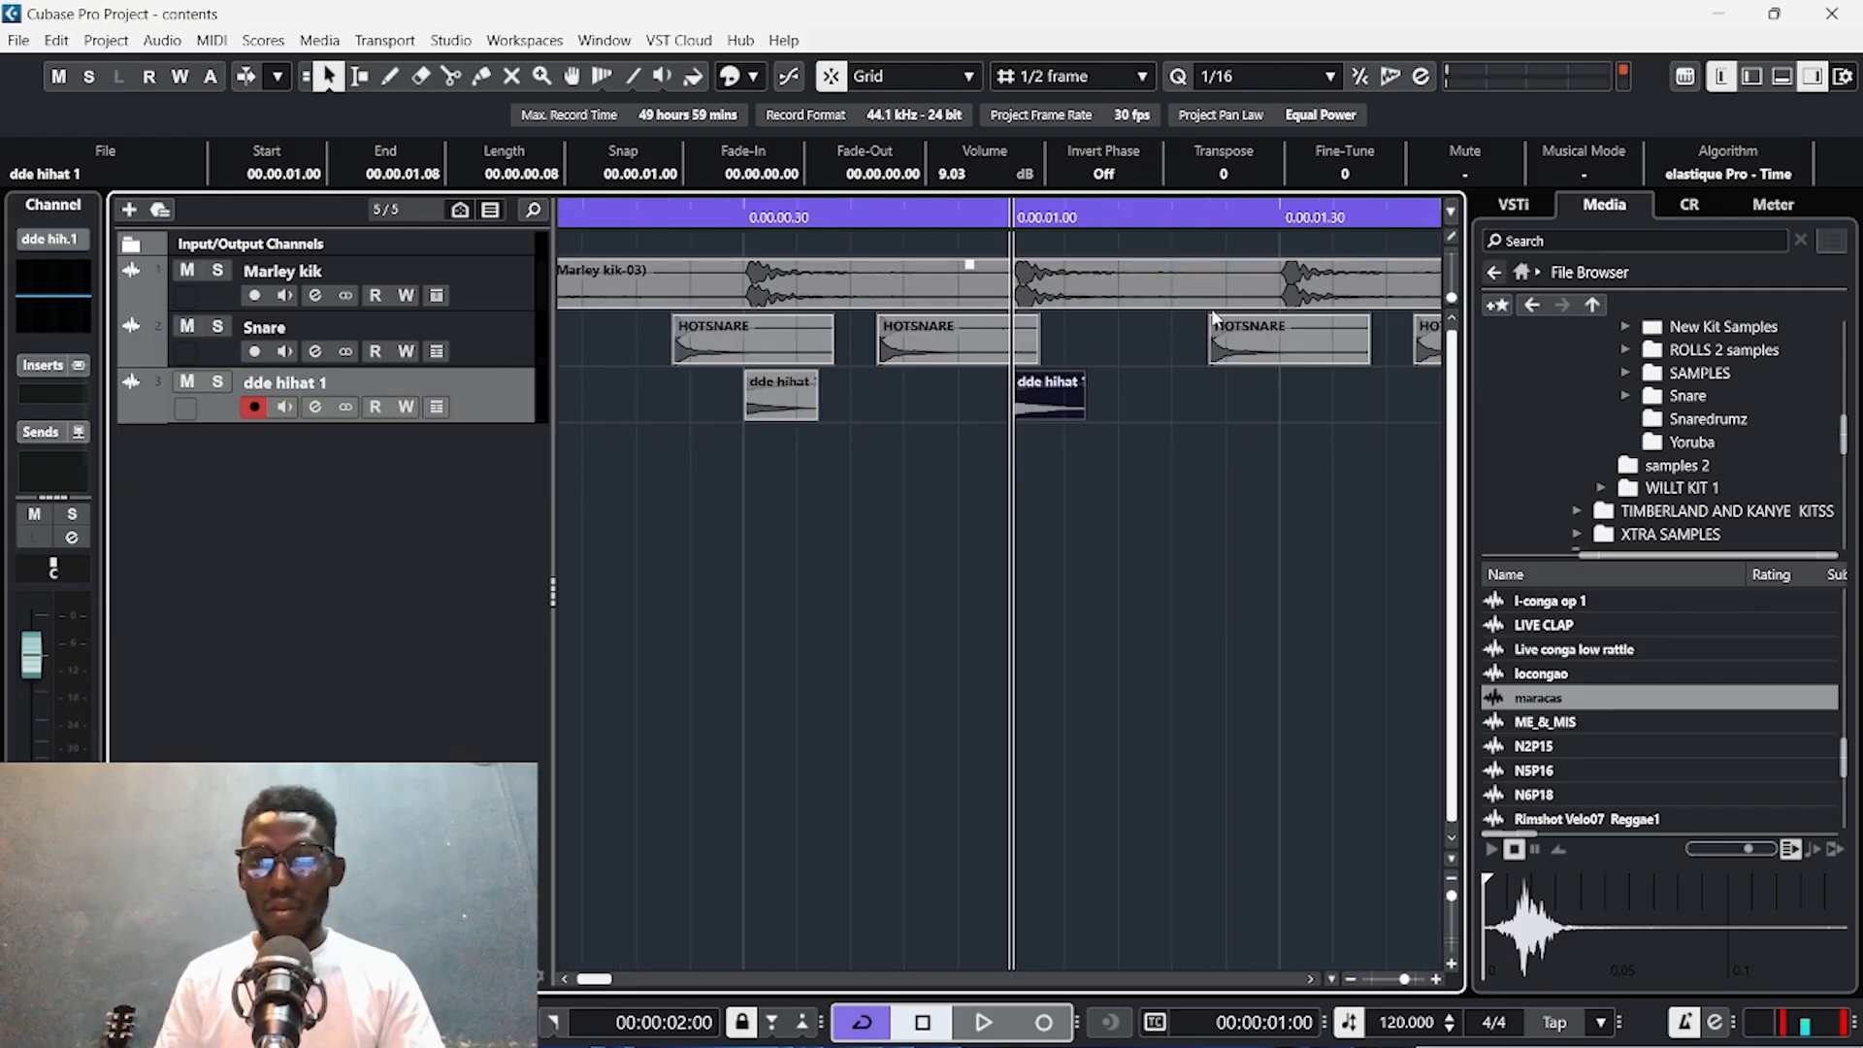
scroll(1214, 318, "right", 3)
left_click(1008, 226)
key("ctrl+v")
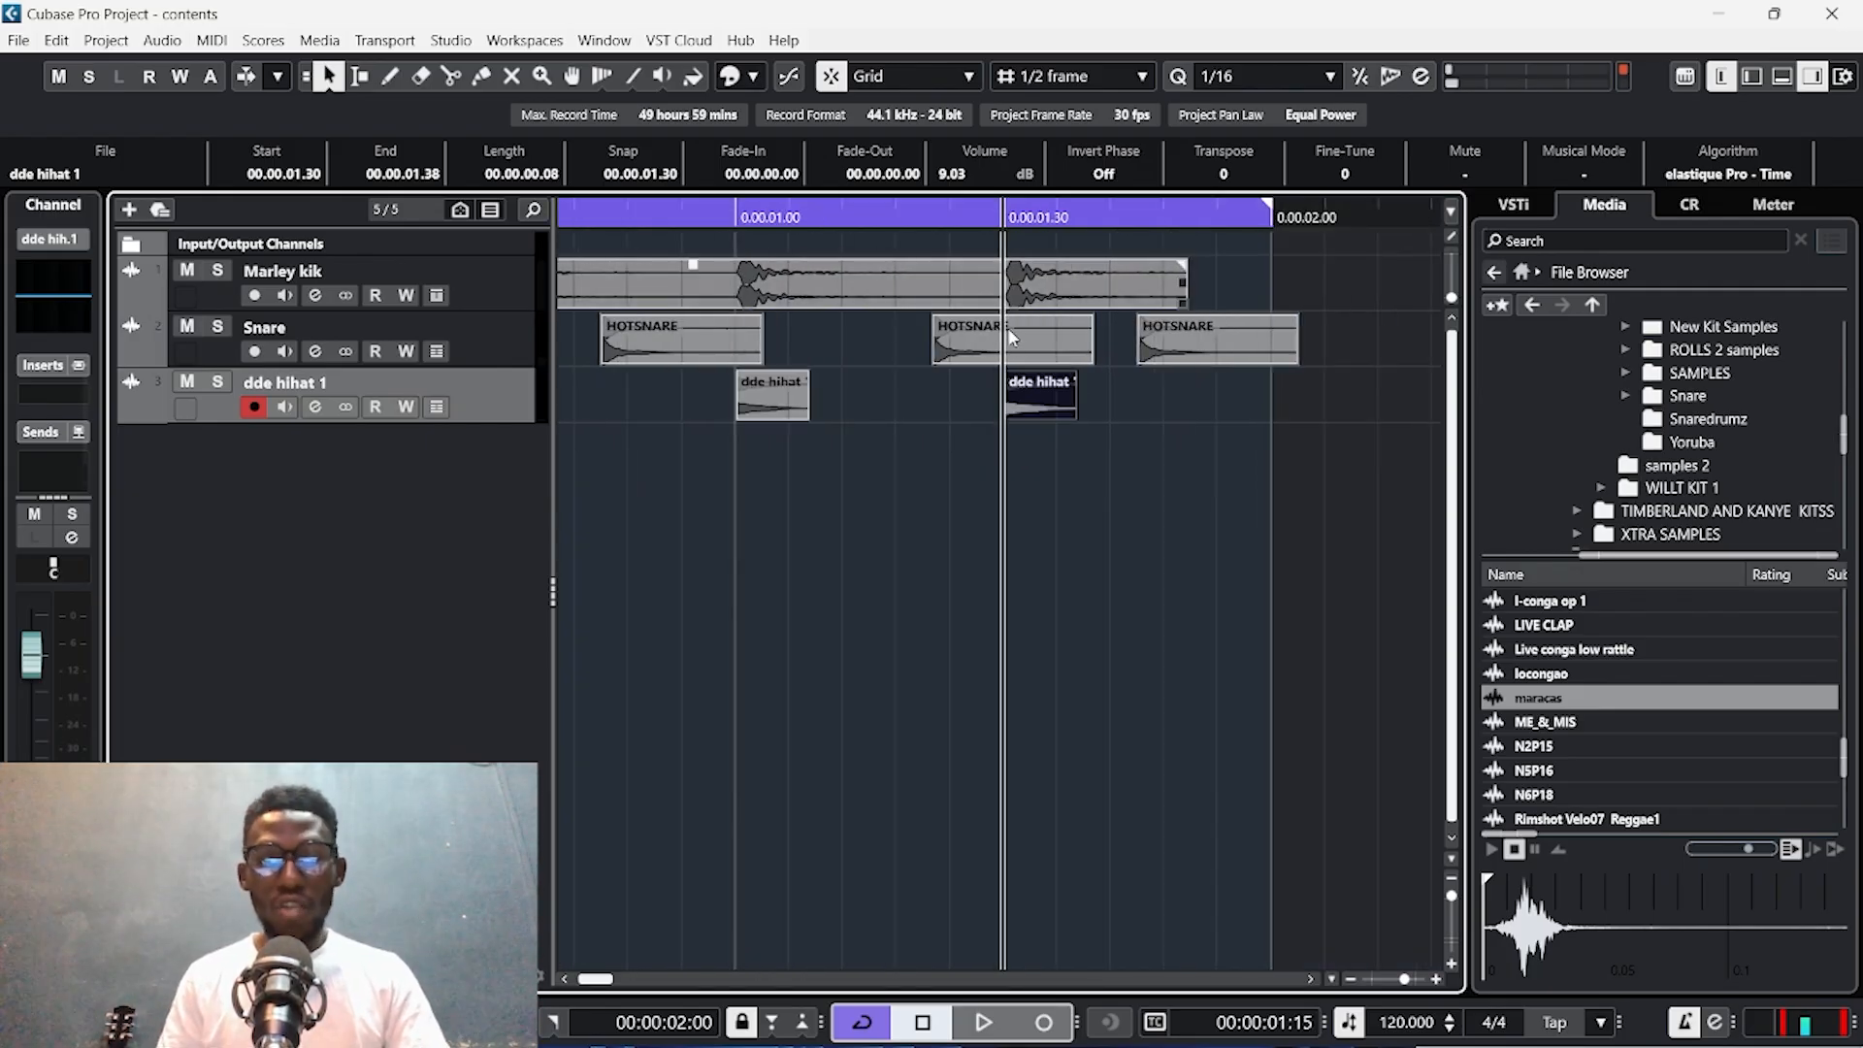
Play the loop from the start to hear the hi-hats on the kicks, and stop playback.
scroll(957, 521, "left", 4)
left_click(948, 541)
key("space")
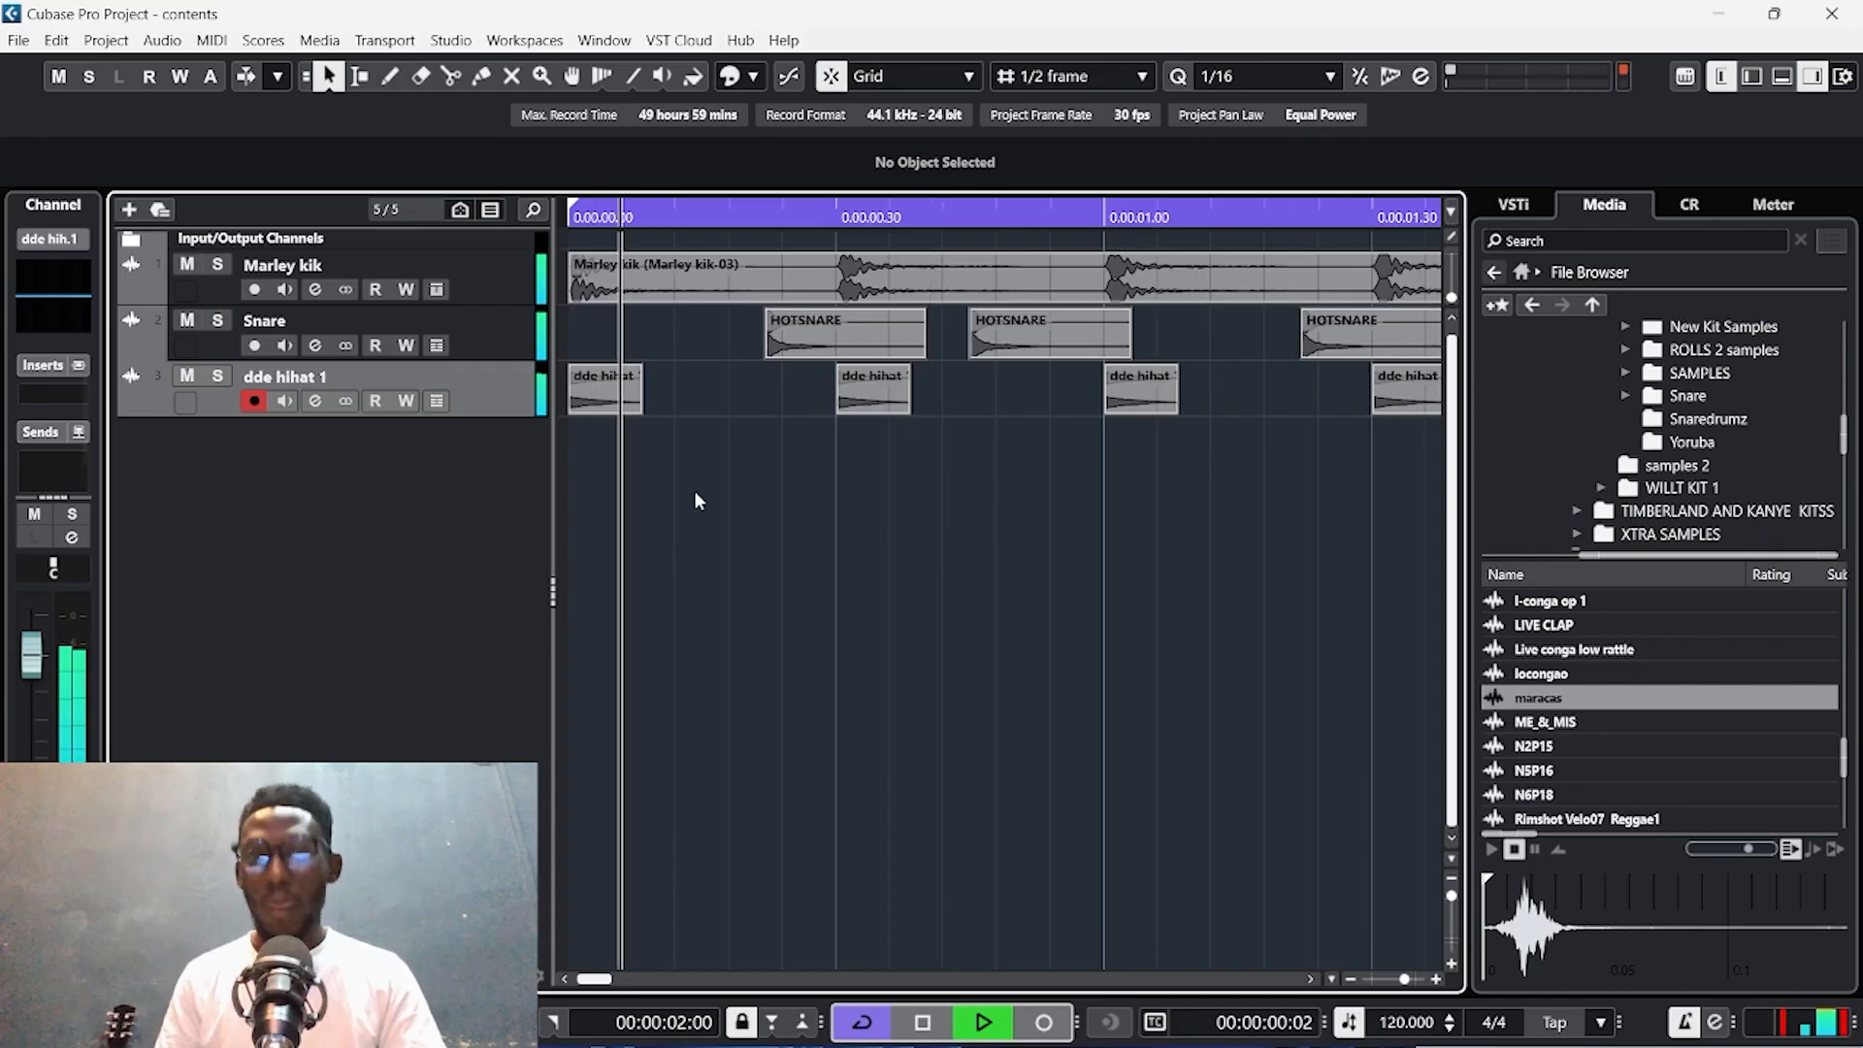
key("space")
Add a hi-hat copy between the first two kicks at 00.00.00.15 and play the loop from the start to check it.
left_click(734, 211)
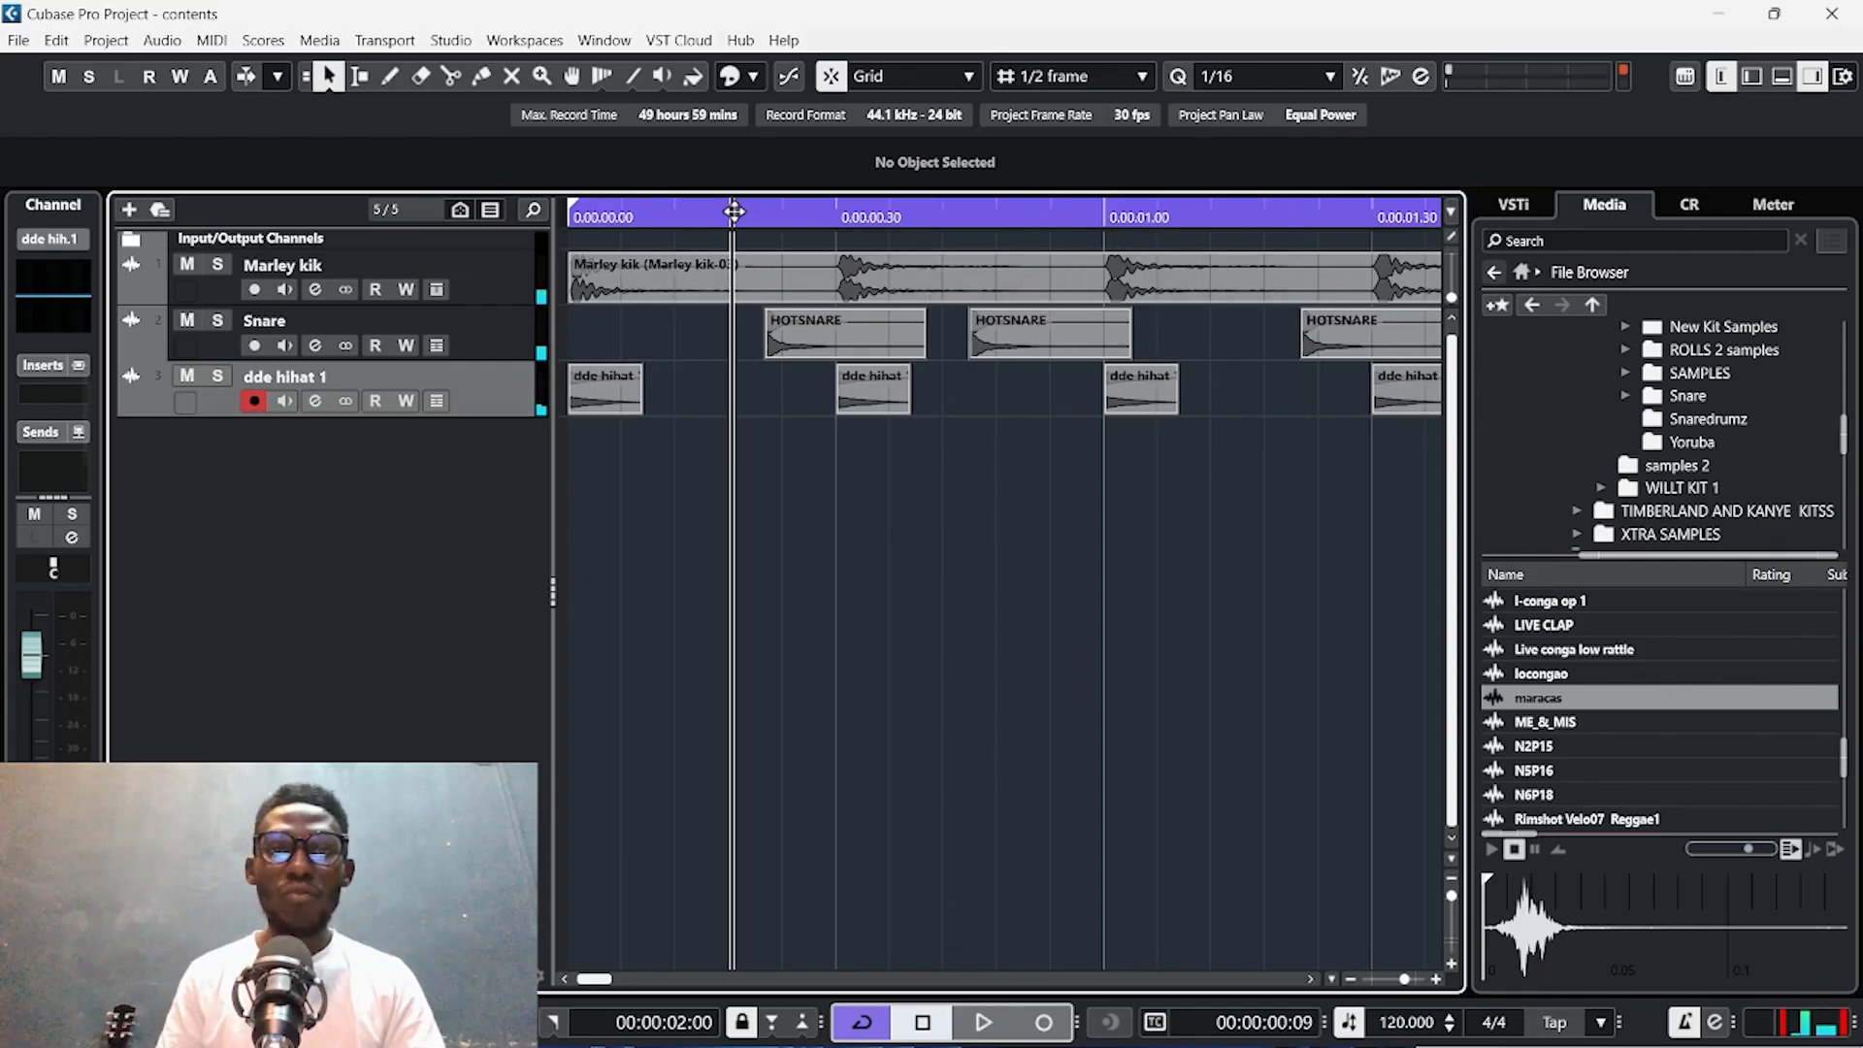
left_click(707, 214)
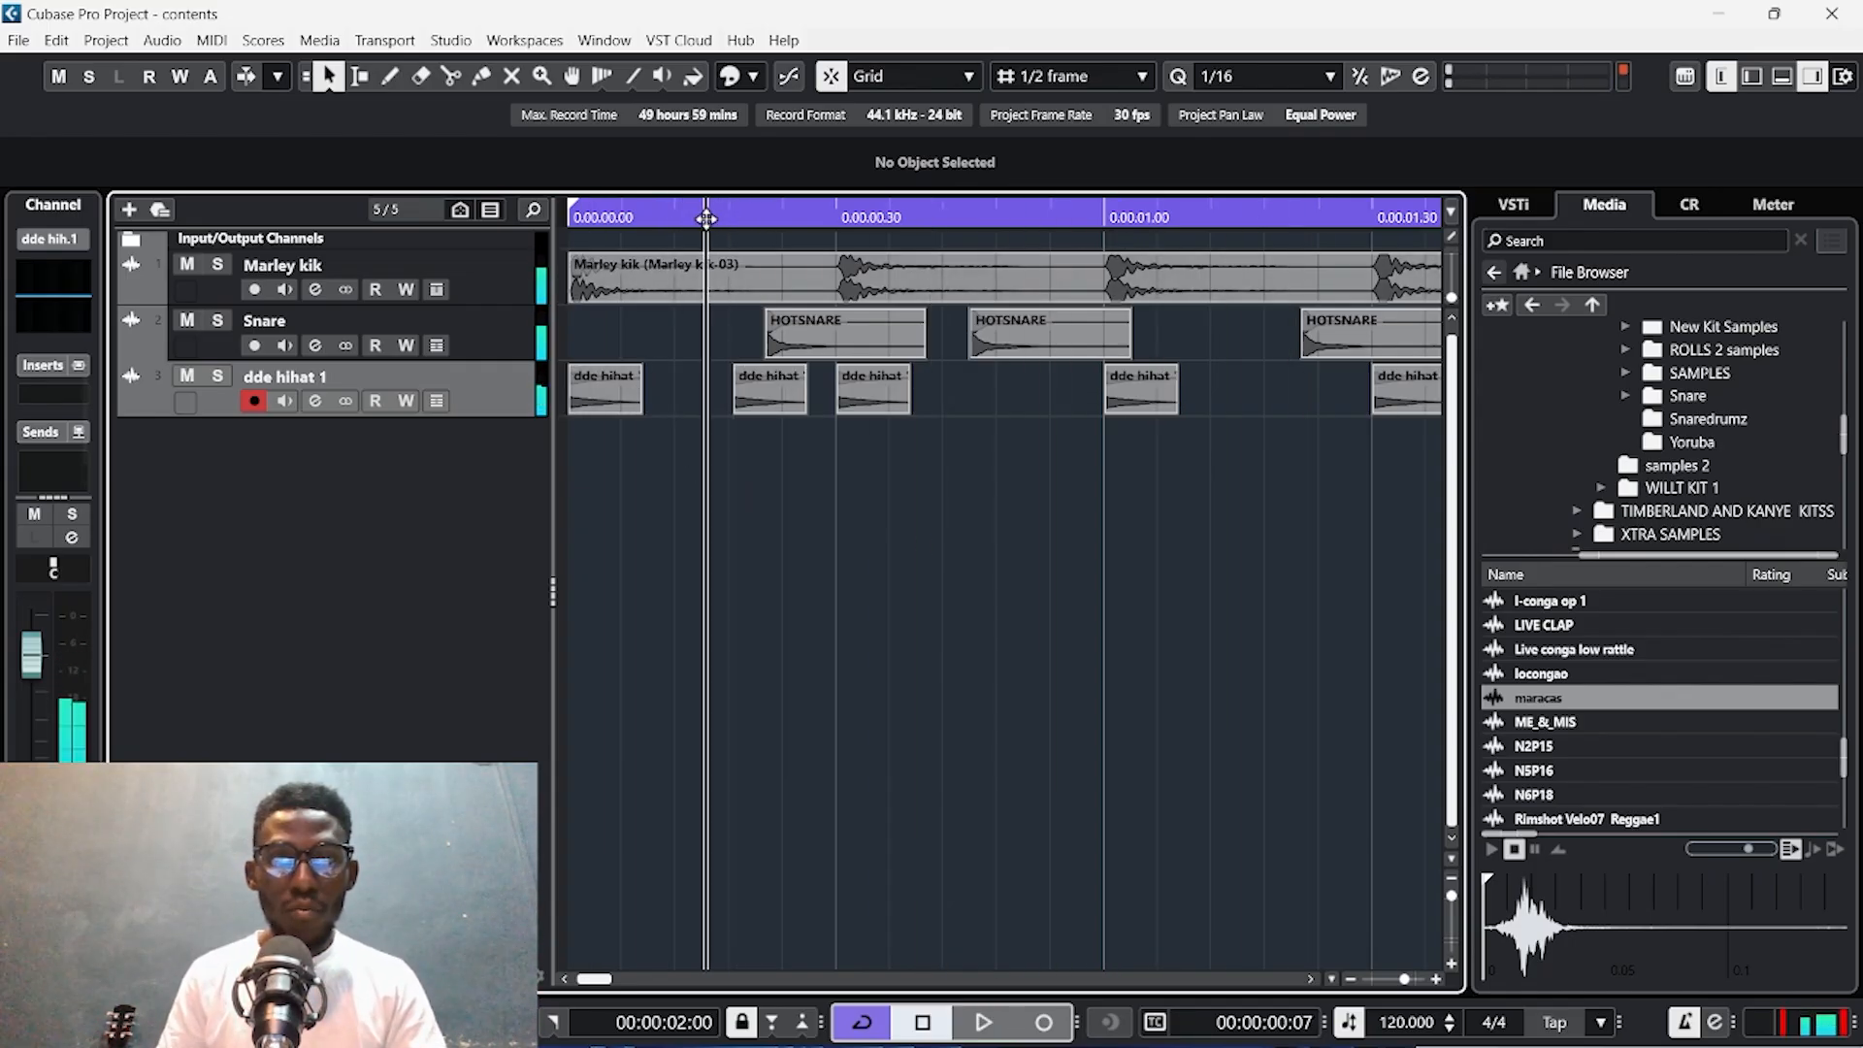
left_click_drag(760, 392, 734, 393)
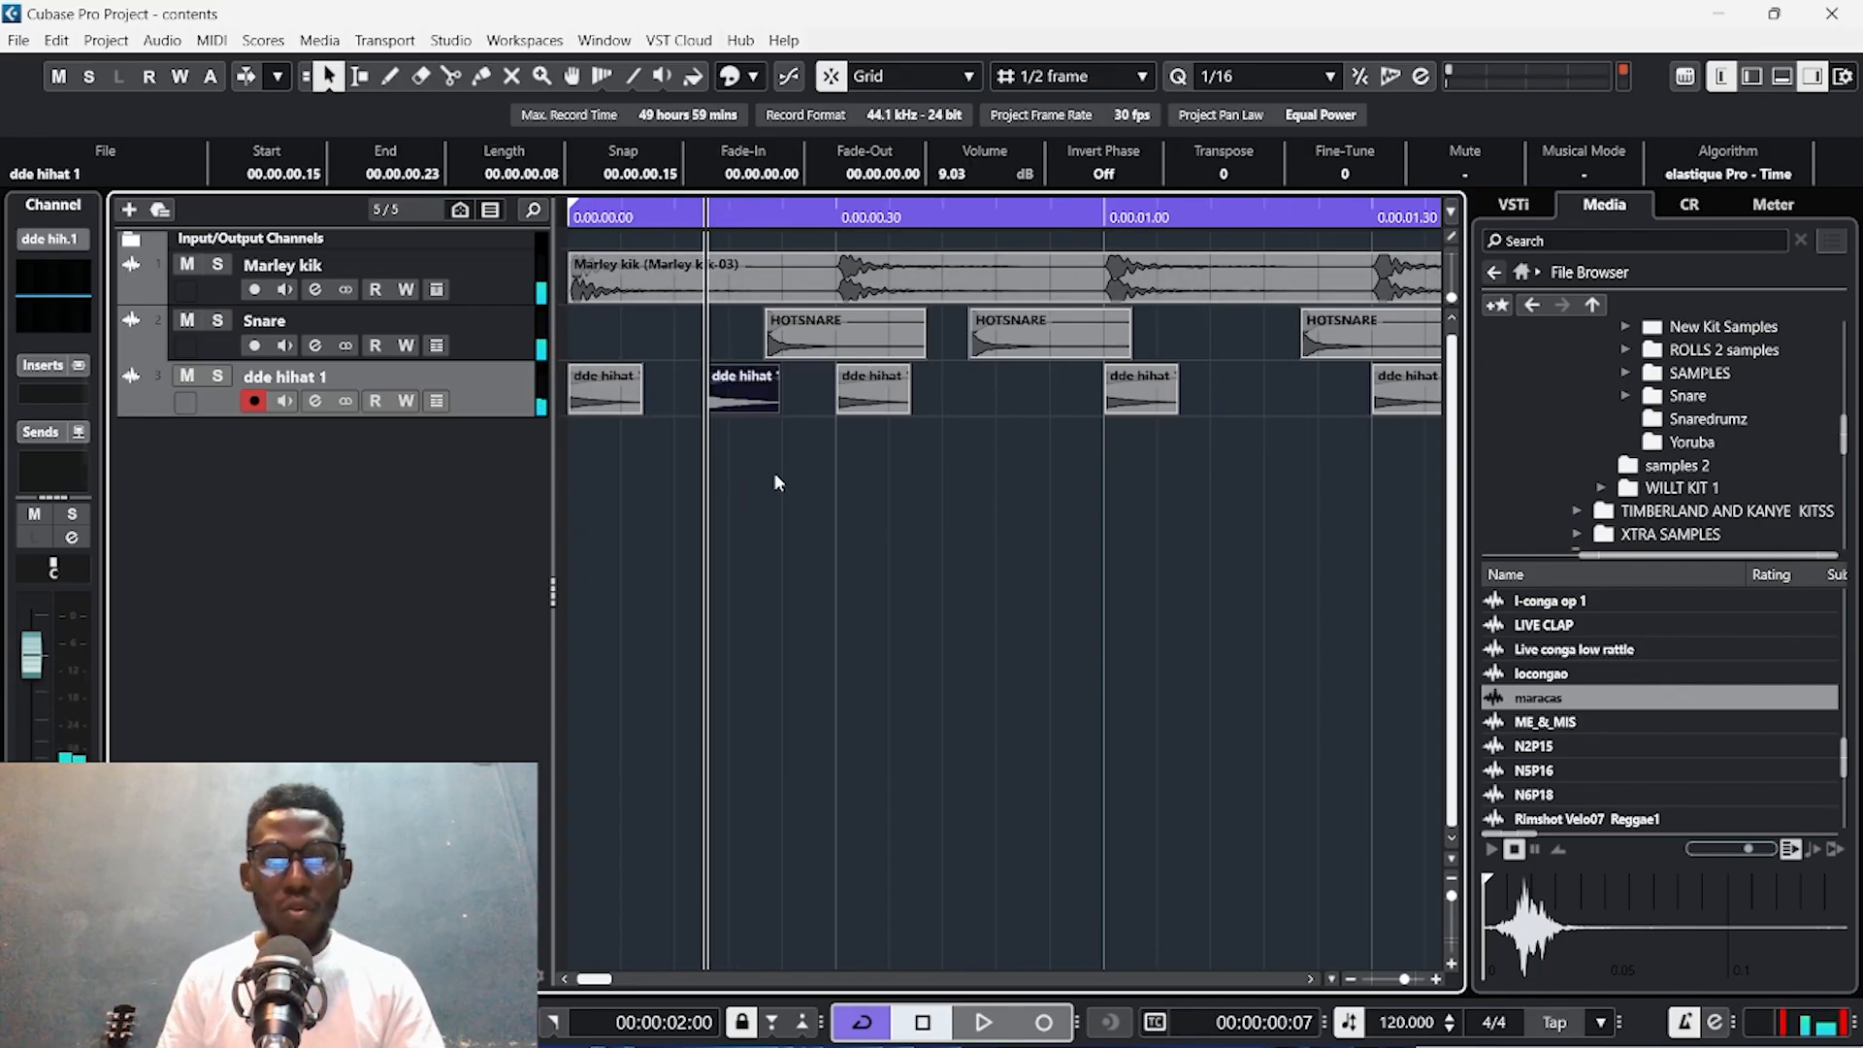
left_click(776, 476)
key("KP_Decimal")
key("space")
key("space")
Place a hi-hat copy at 00.00.00.44, fill the remaining gaps between the kicks with further copies, and play the loop.
left_click_drag(1025, 387, 1001, 394)
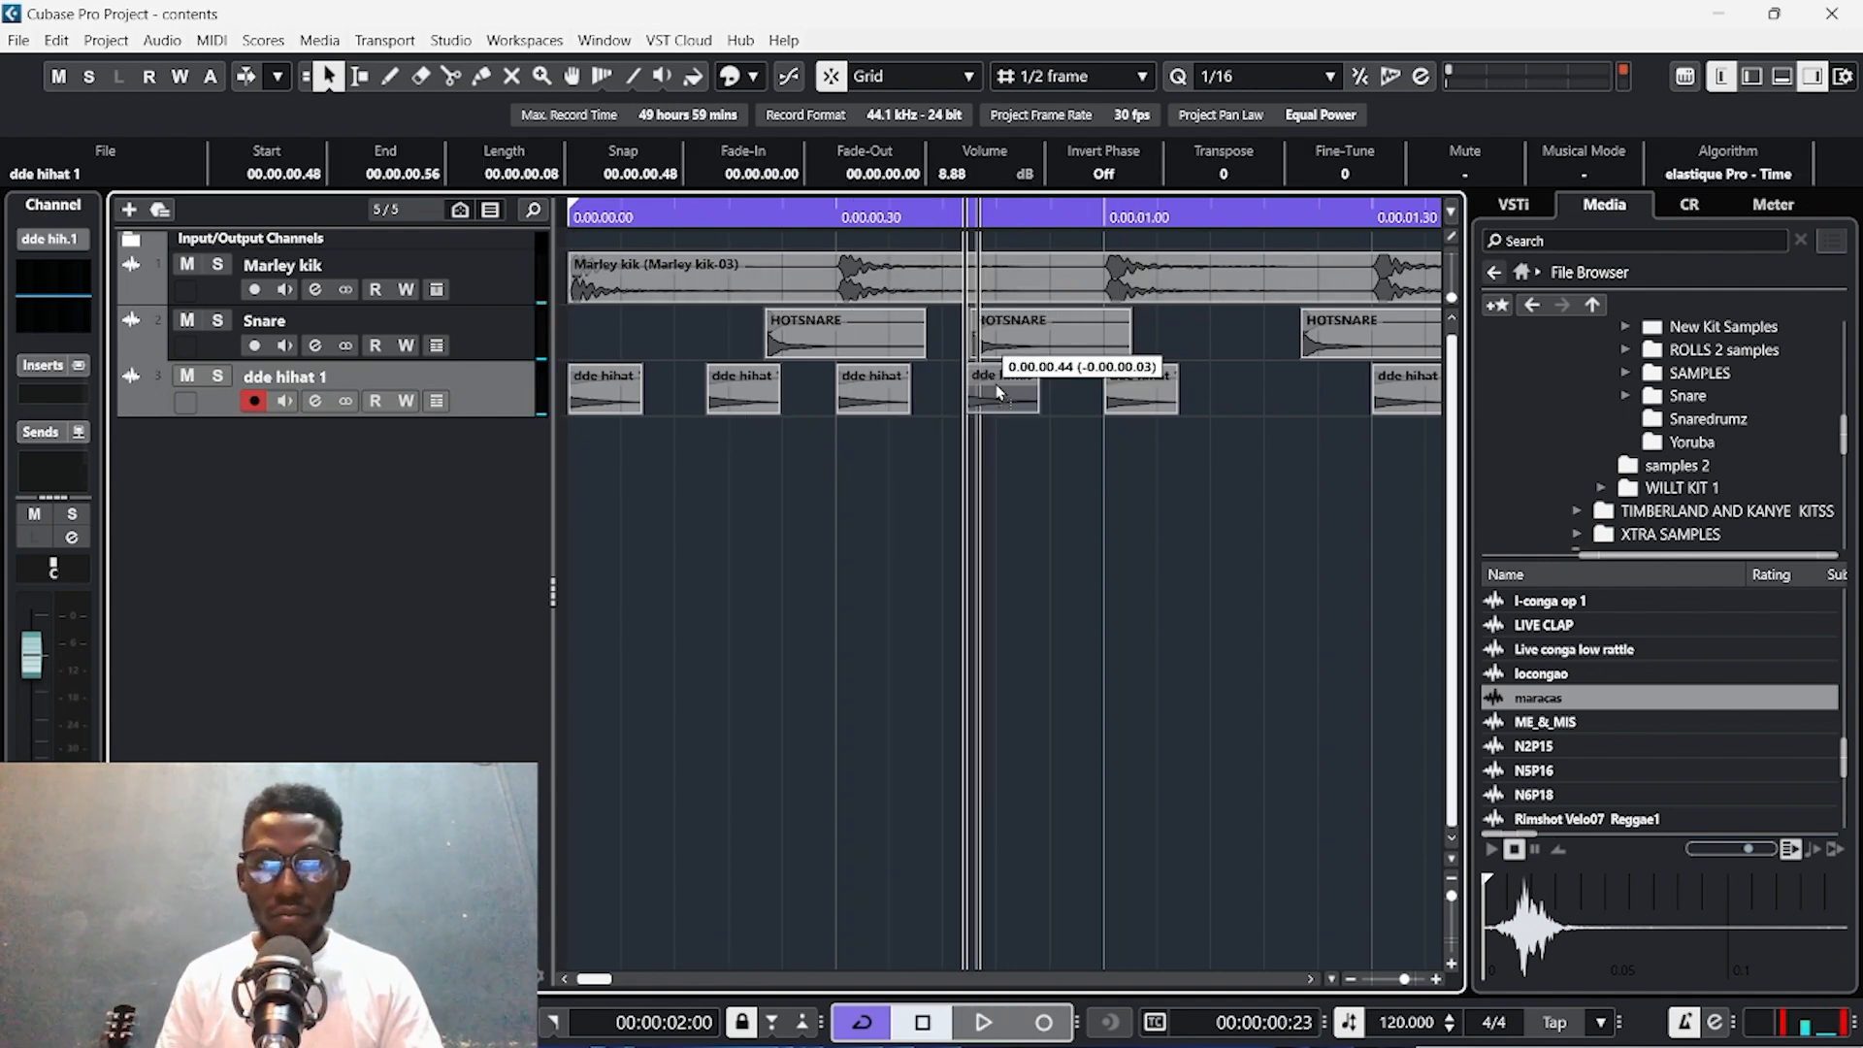
left_click(1080, 469)
key("space")
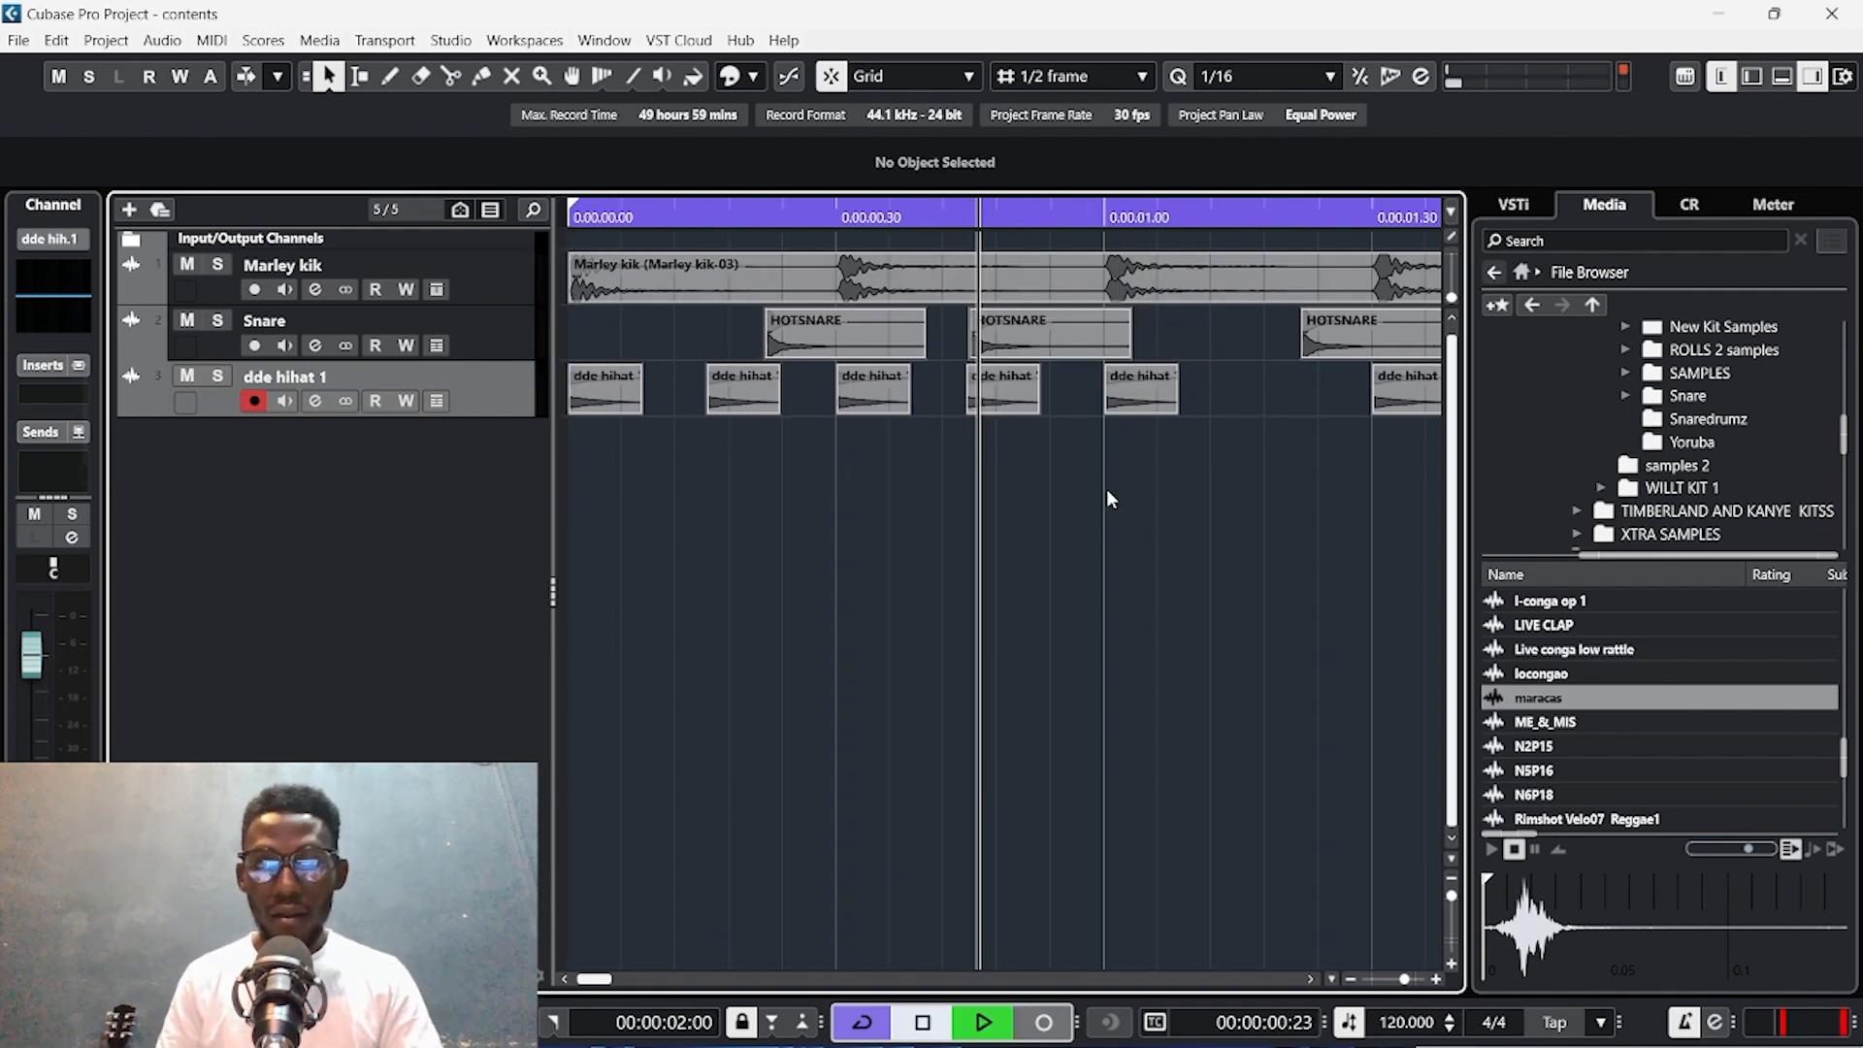
left_click(1229, 480)
key("space")
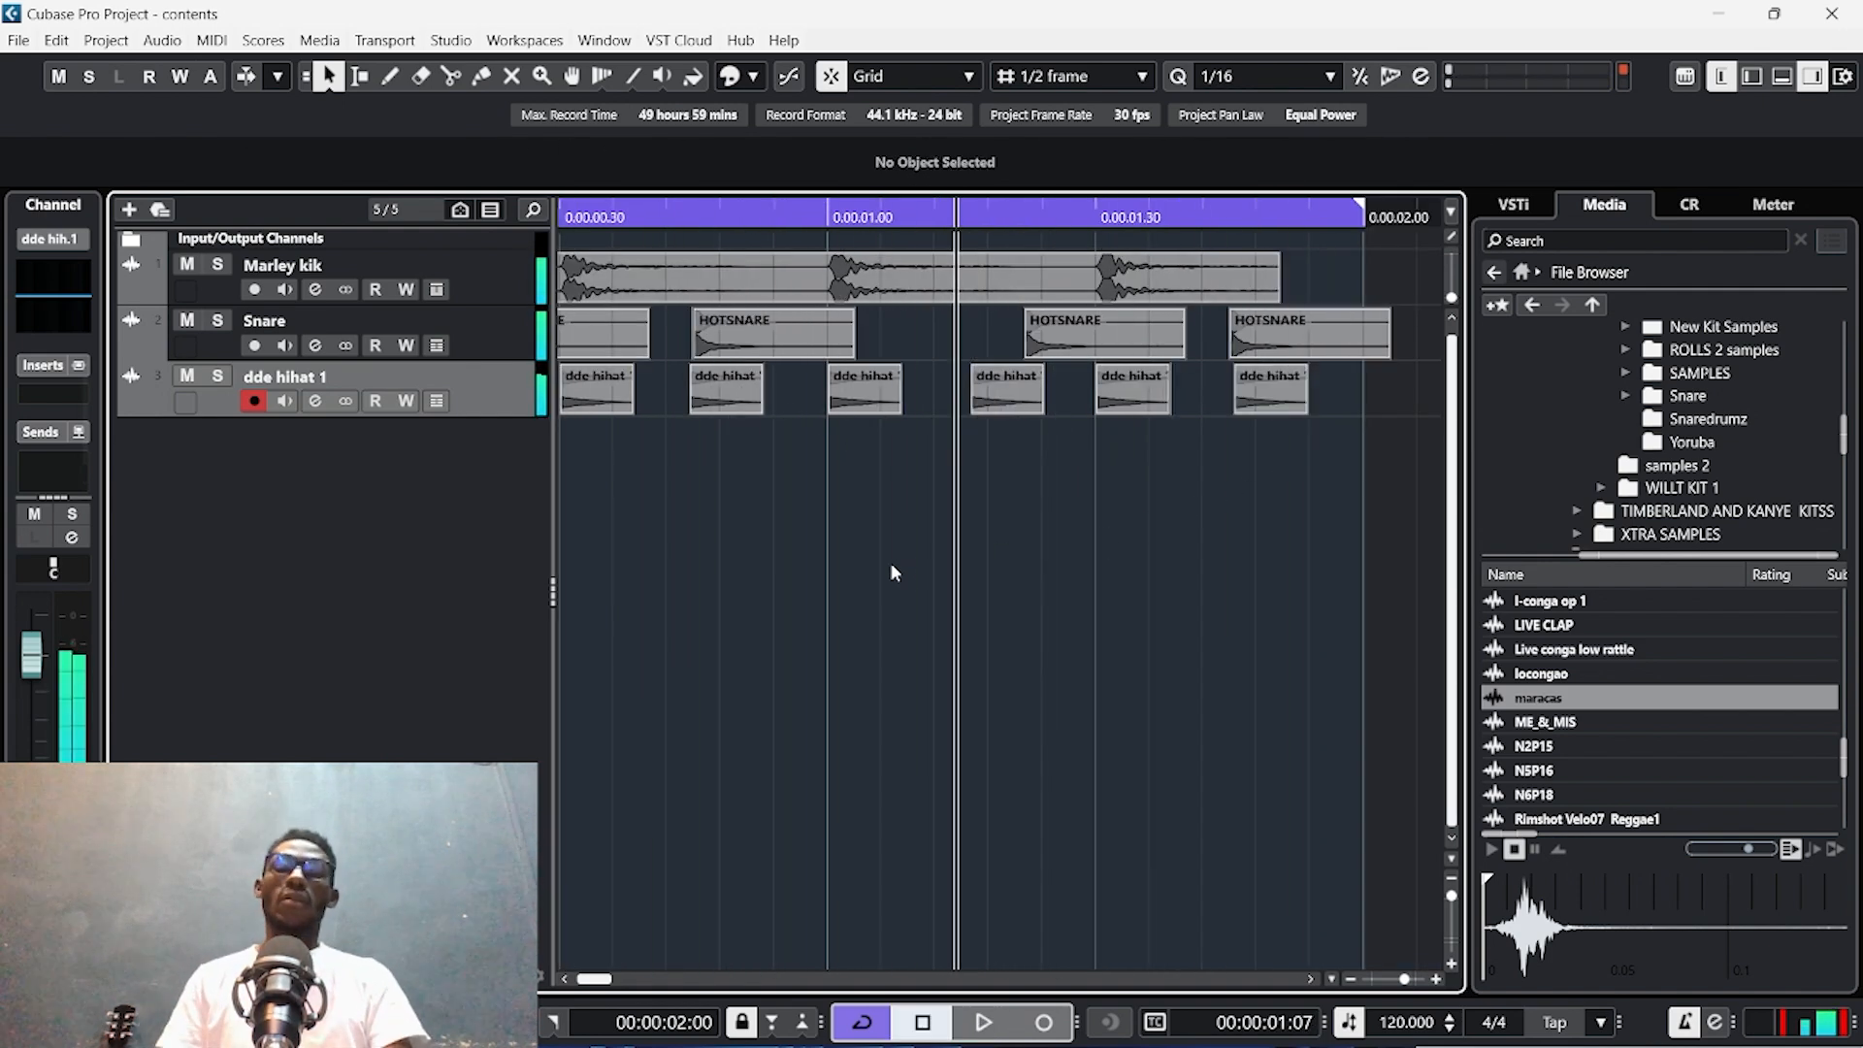
Bounce all the HOTSNARE and dde hihat 1 events into one audio event per track, replacing the original events.
key("g")
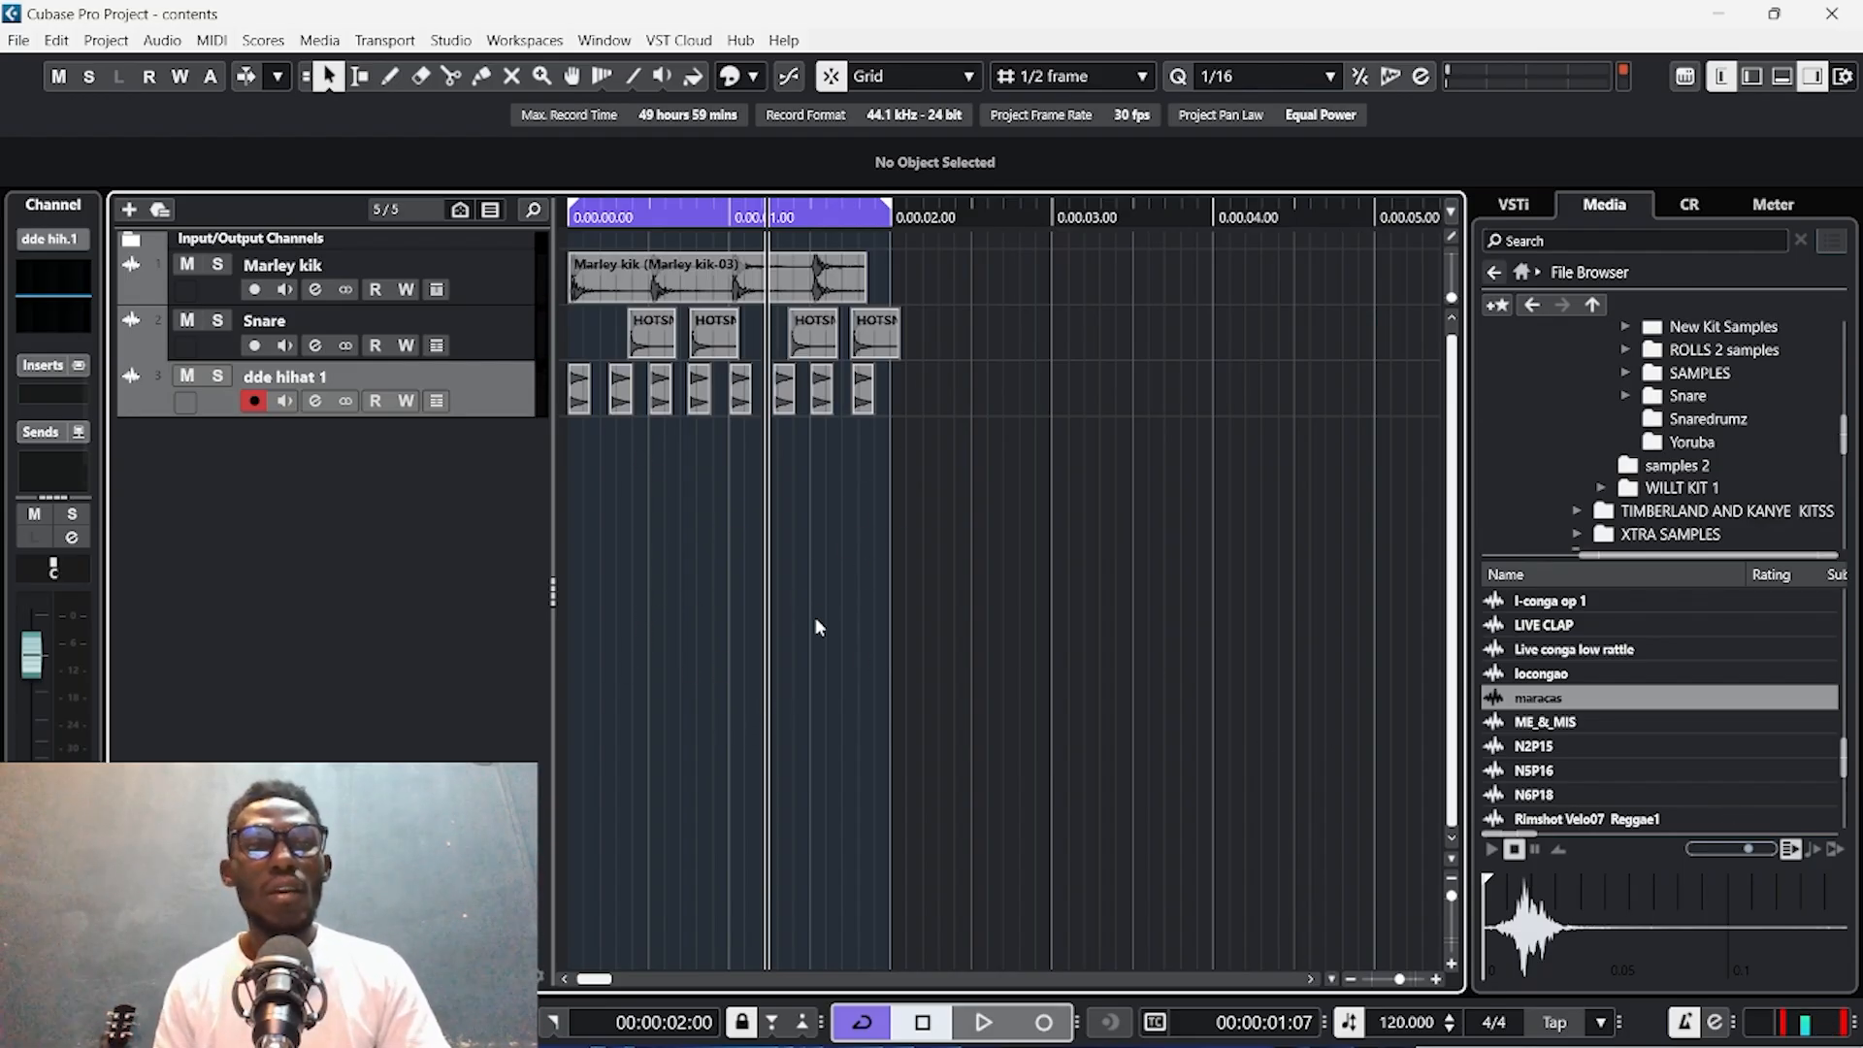
left_click_drag(988, 372, 535, 456)
left_click_drag(937, 332, 570, 487)
key("ctrl+b")
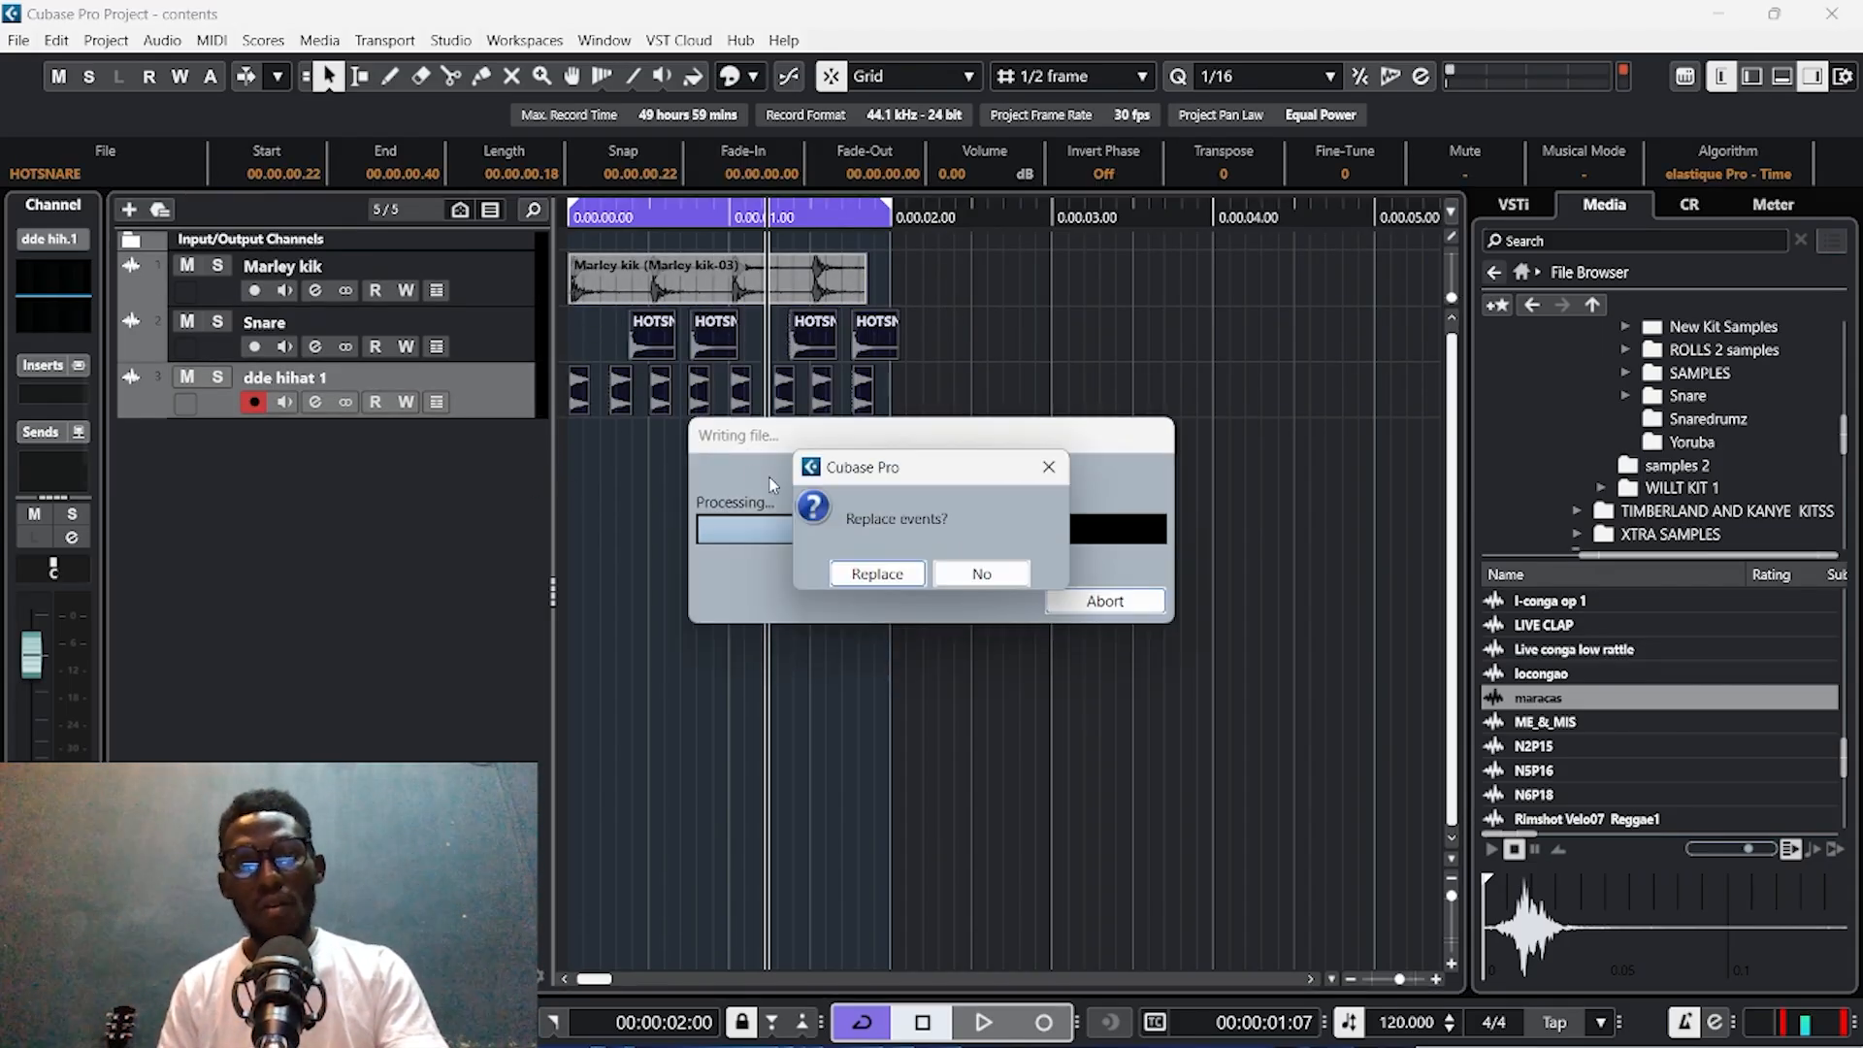
left_click(854, 569)
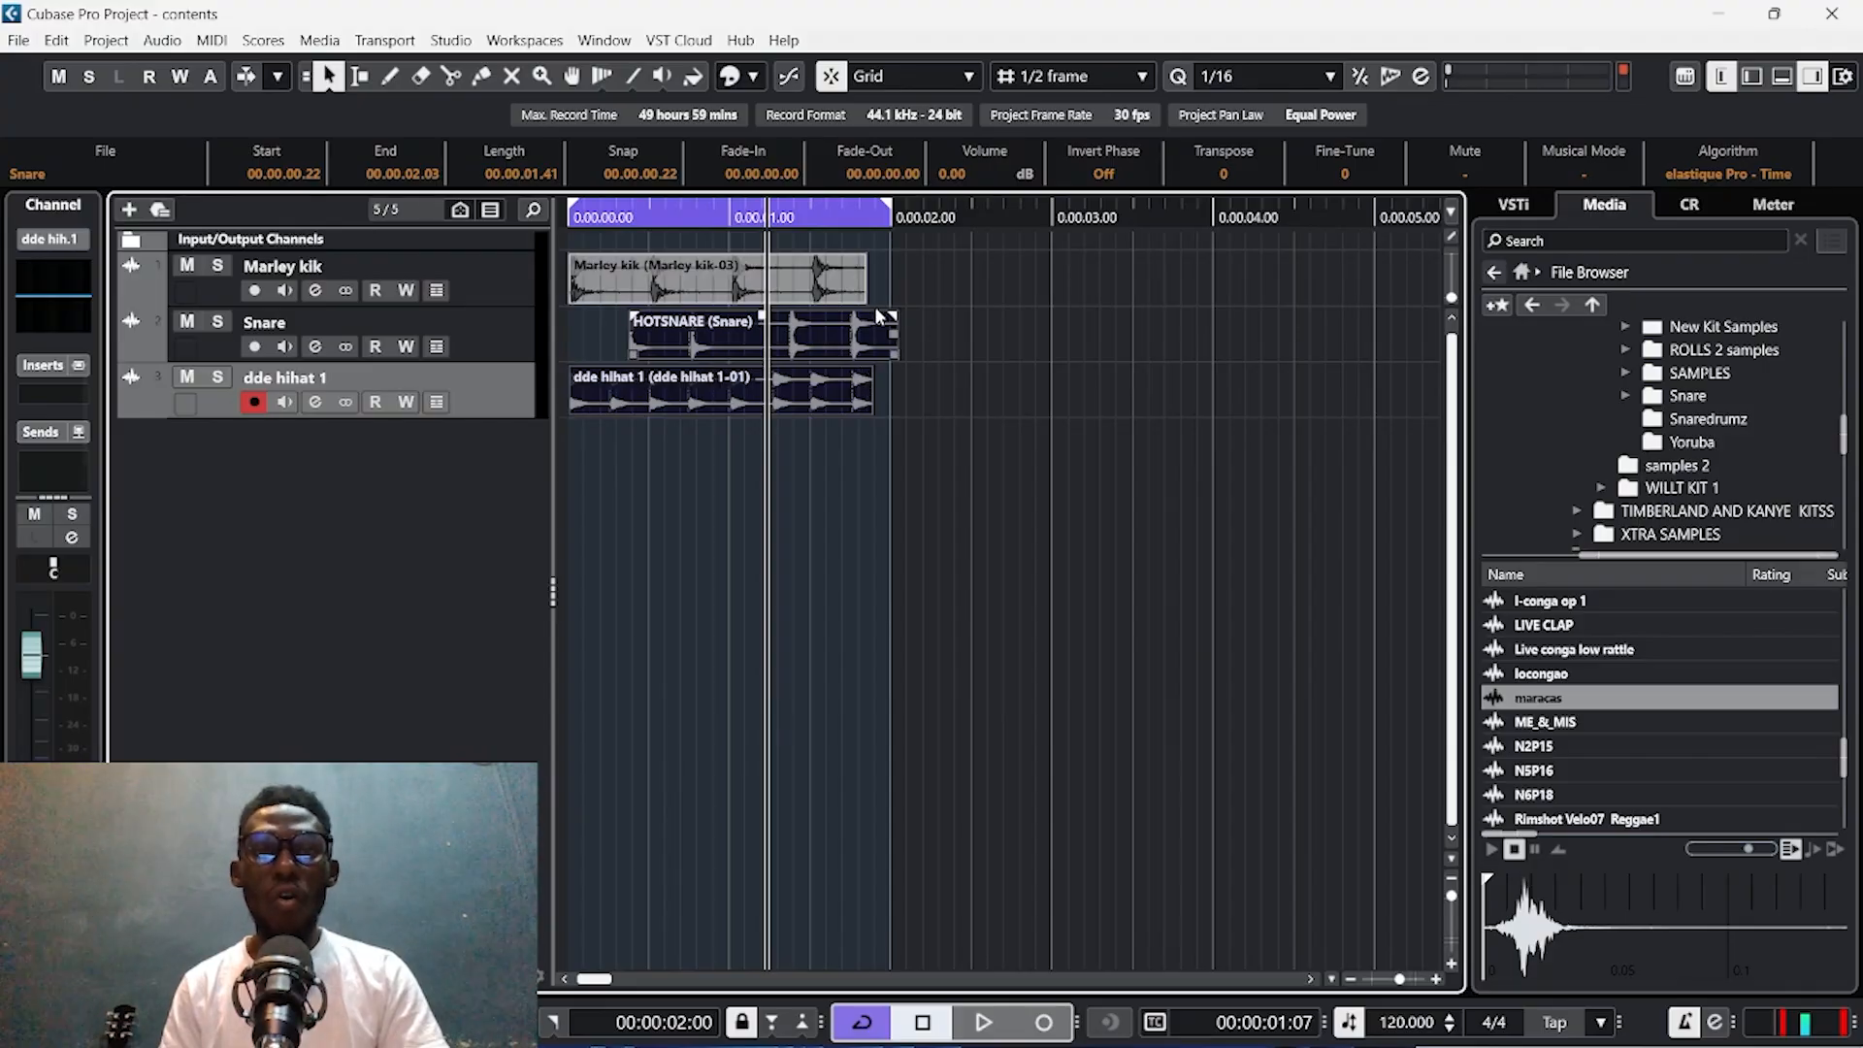
scroll(946, 386, "right", 1)
scroll(947, 403, "left", 1)
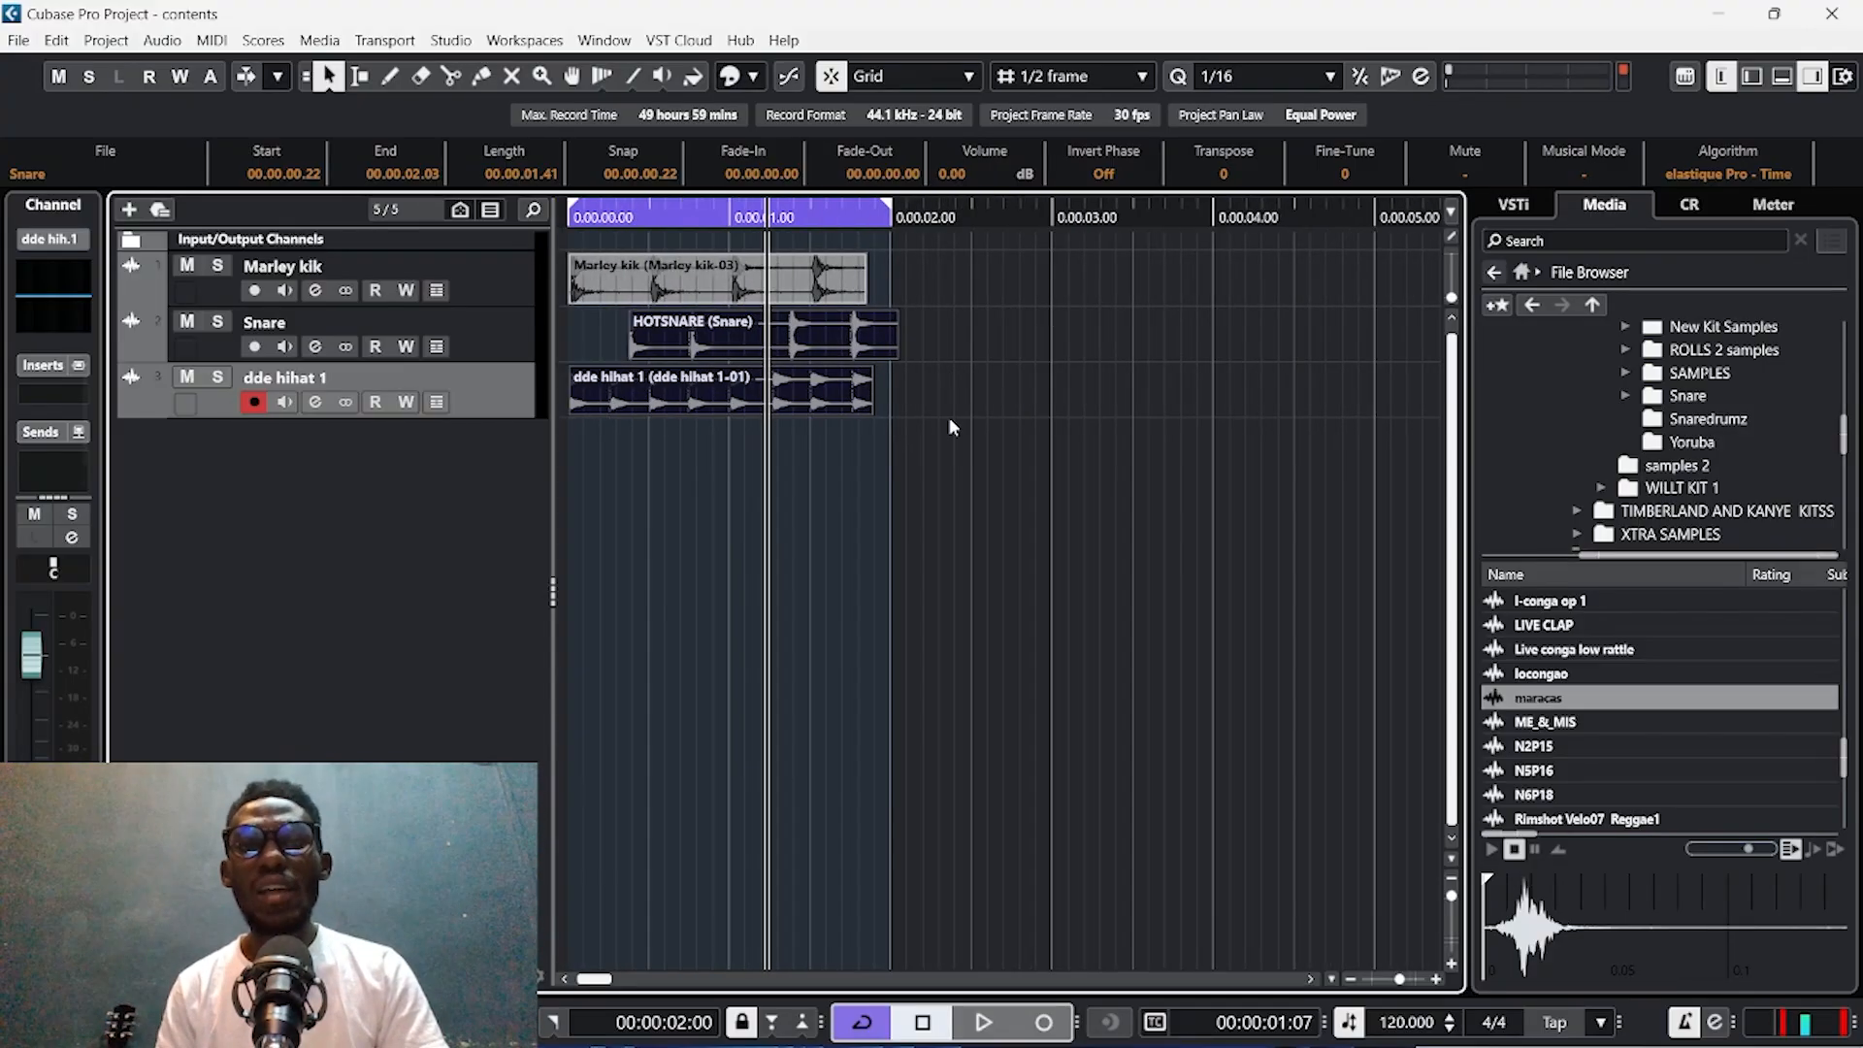
Deselect the audio events and switch the project ruler's time format to Bars+Beats.
scroll(952, 442, "up", 3)
scroll(959, 480, "left", 4)
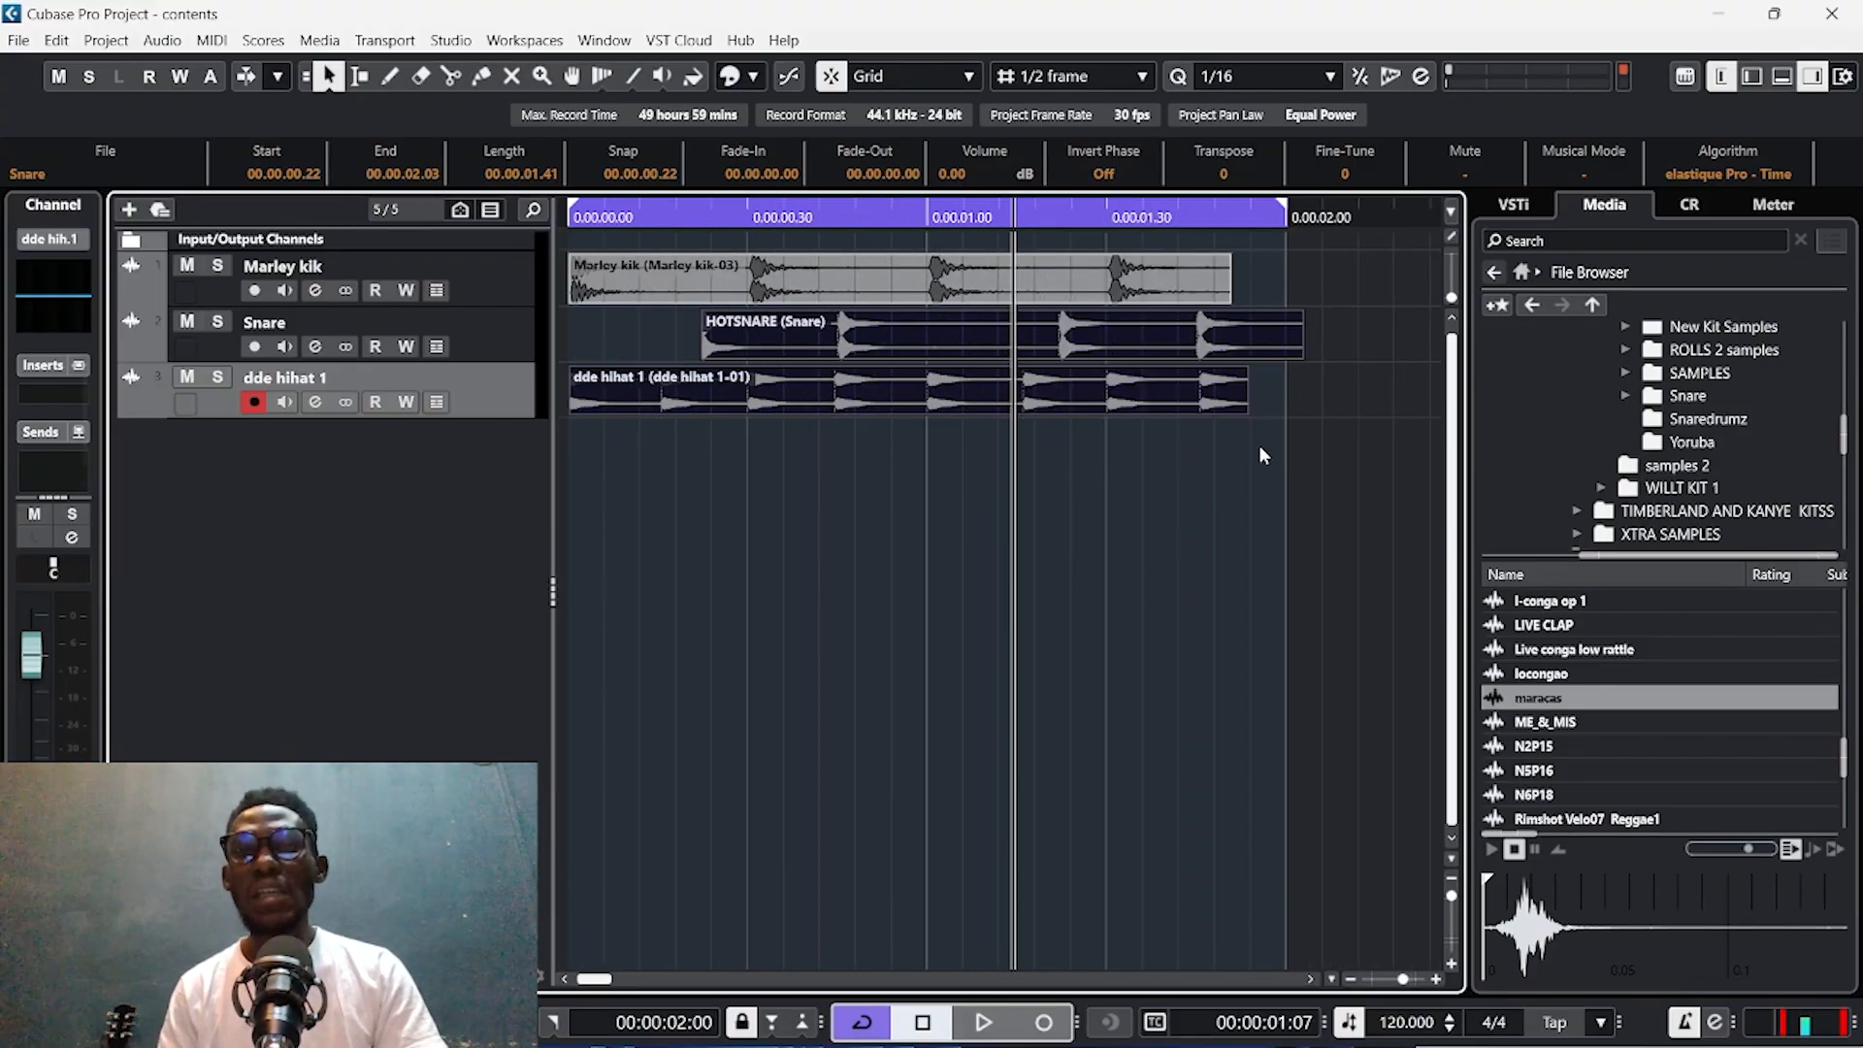
left_click(1349, 272)
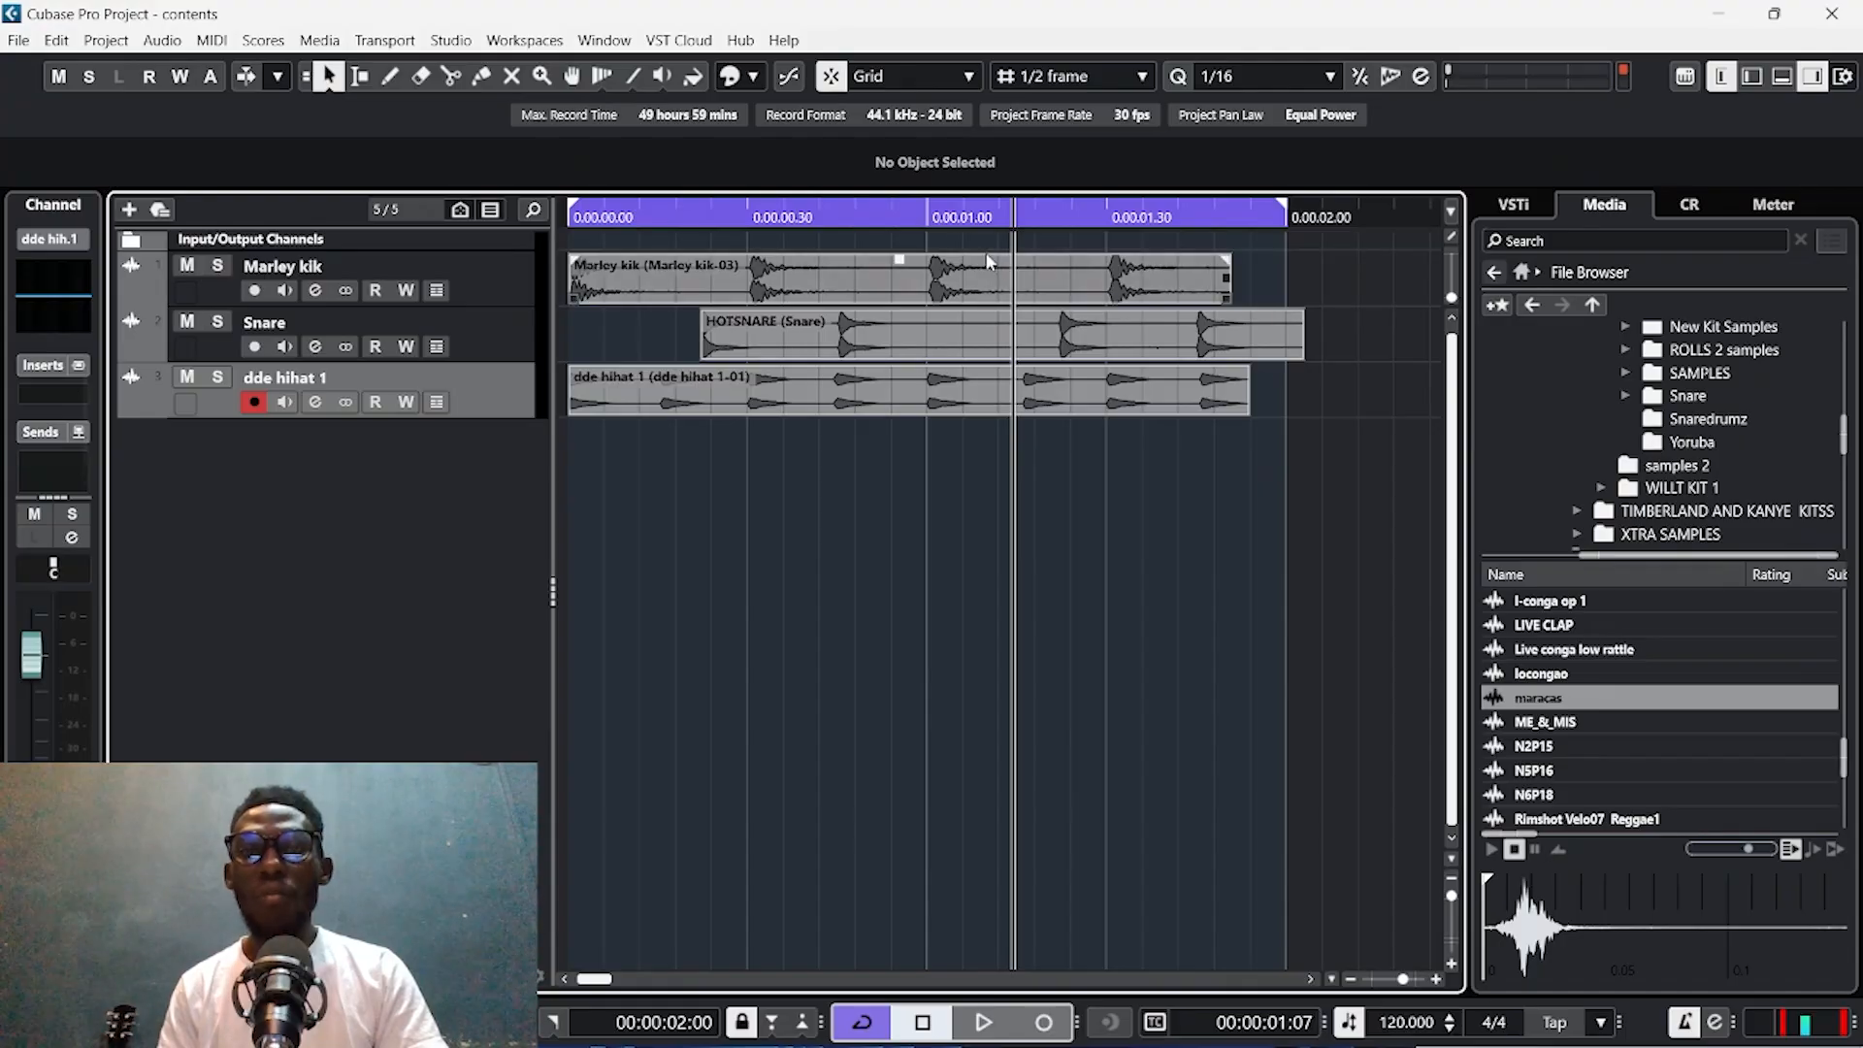
right_click(946, 210)
left_click(995, 226)
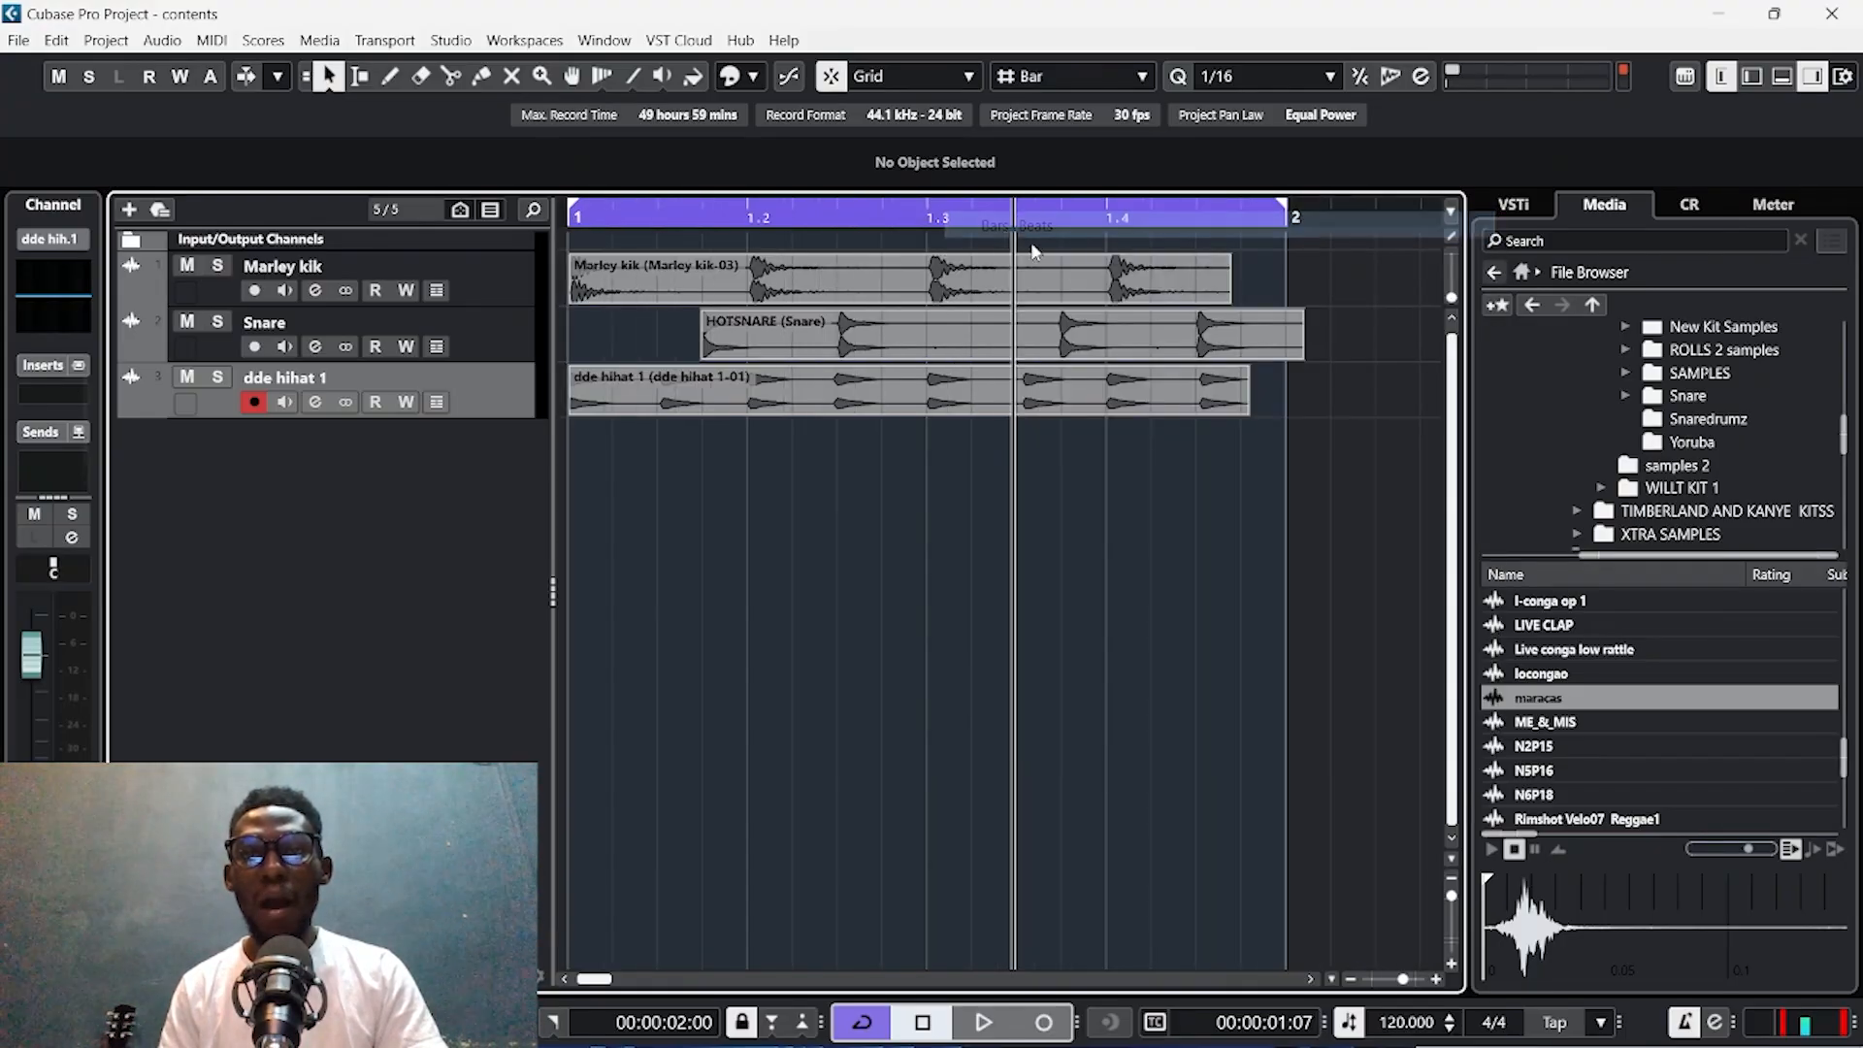
Record a short take on the Snare track from 1.1.1.0 and bounce it together with the HOTSNARE event into one event.
left_click(630, 216)
key("Home")
left_click(475, 326)
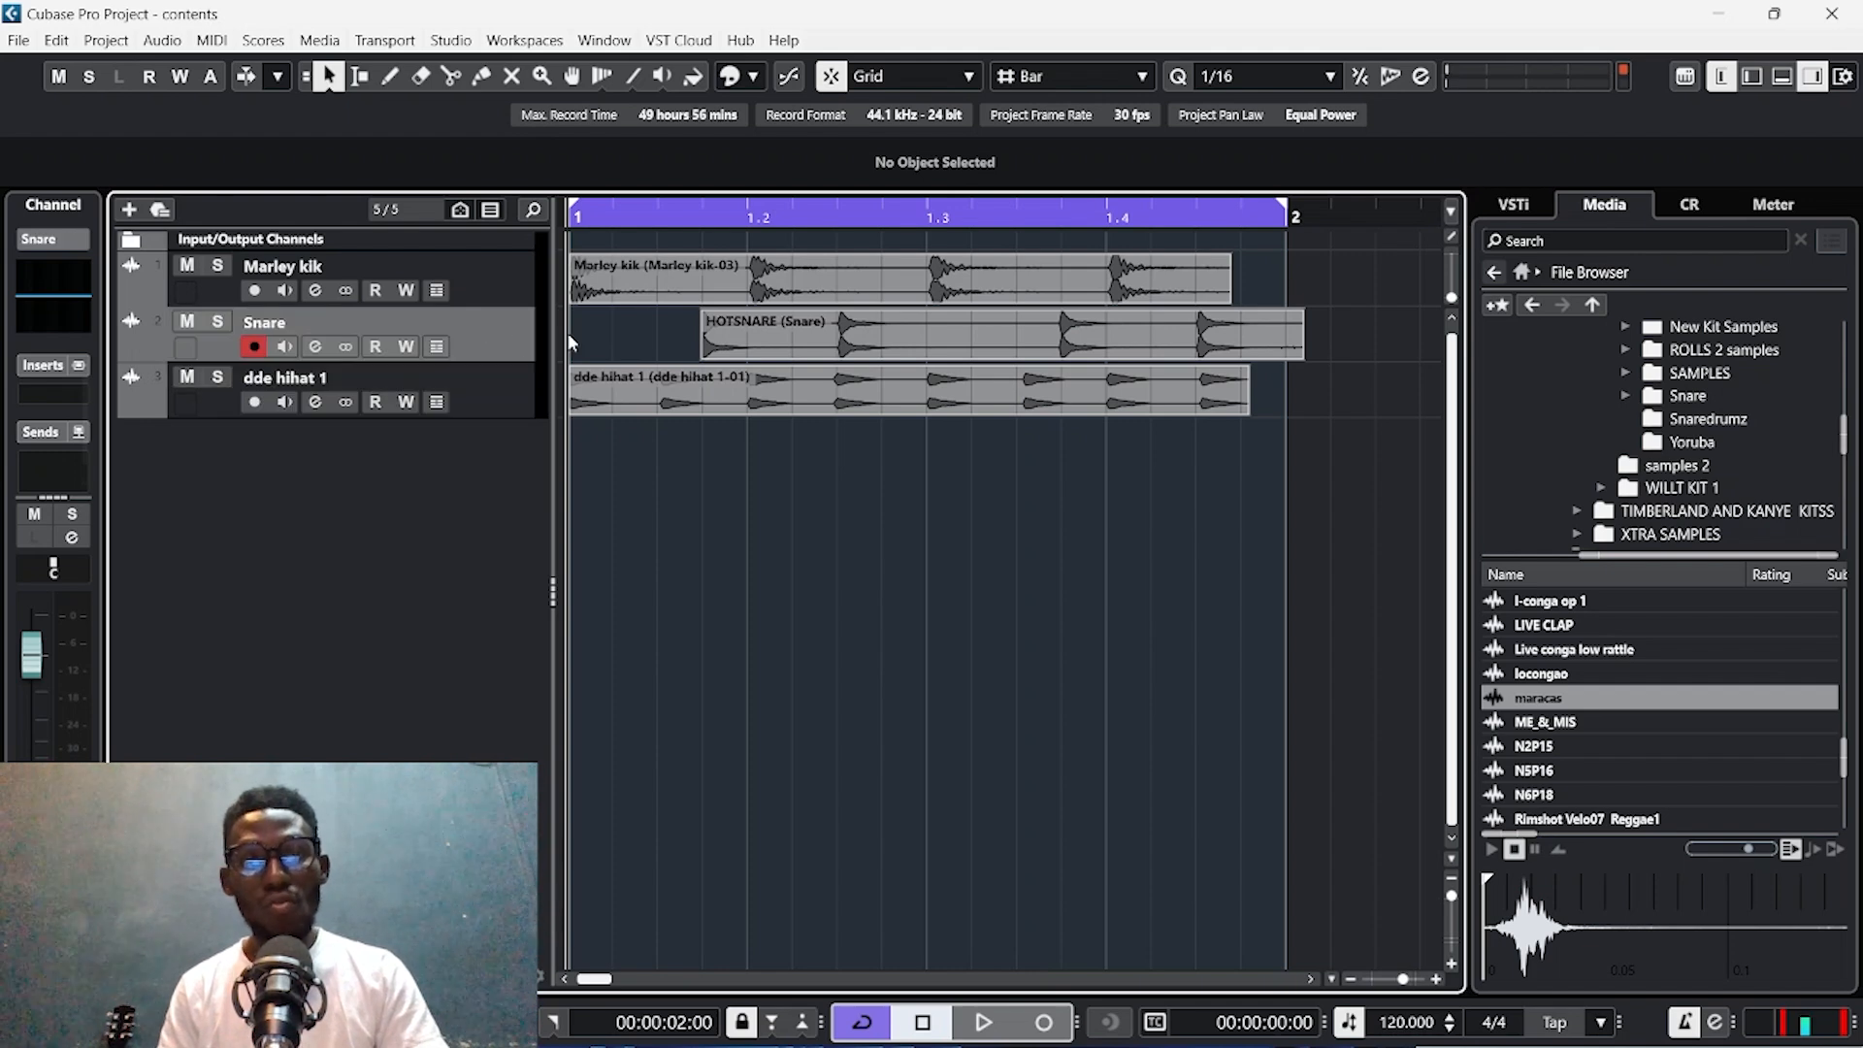
key("KP_Multiply")
key("space")
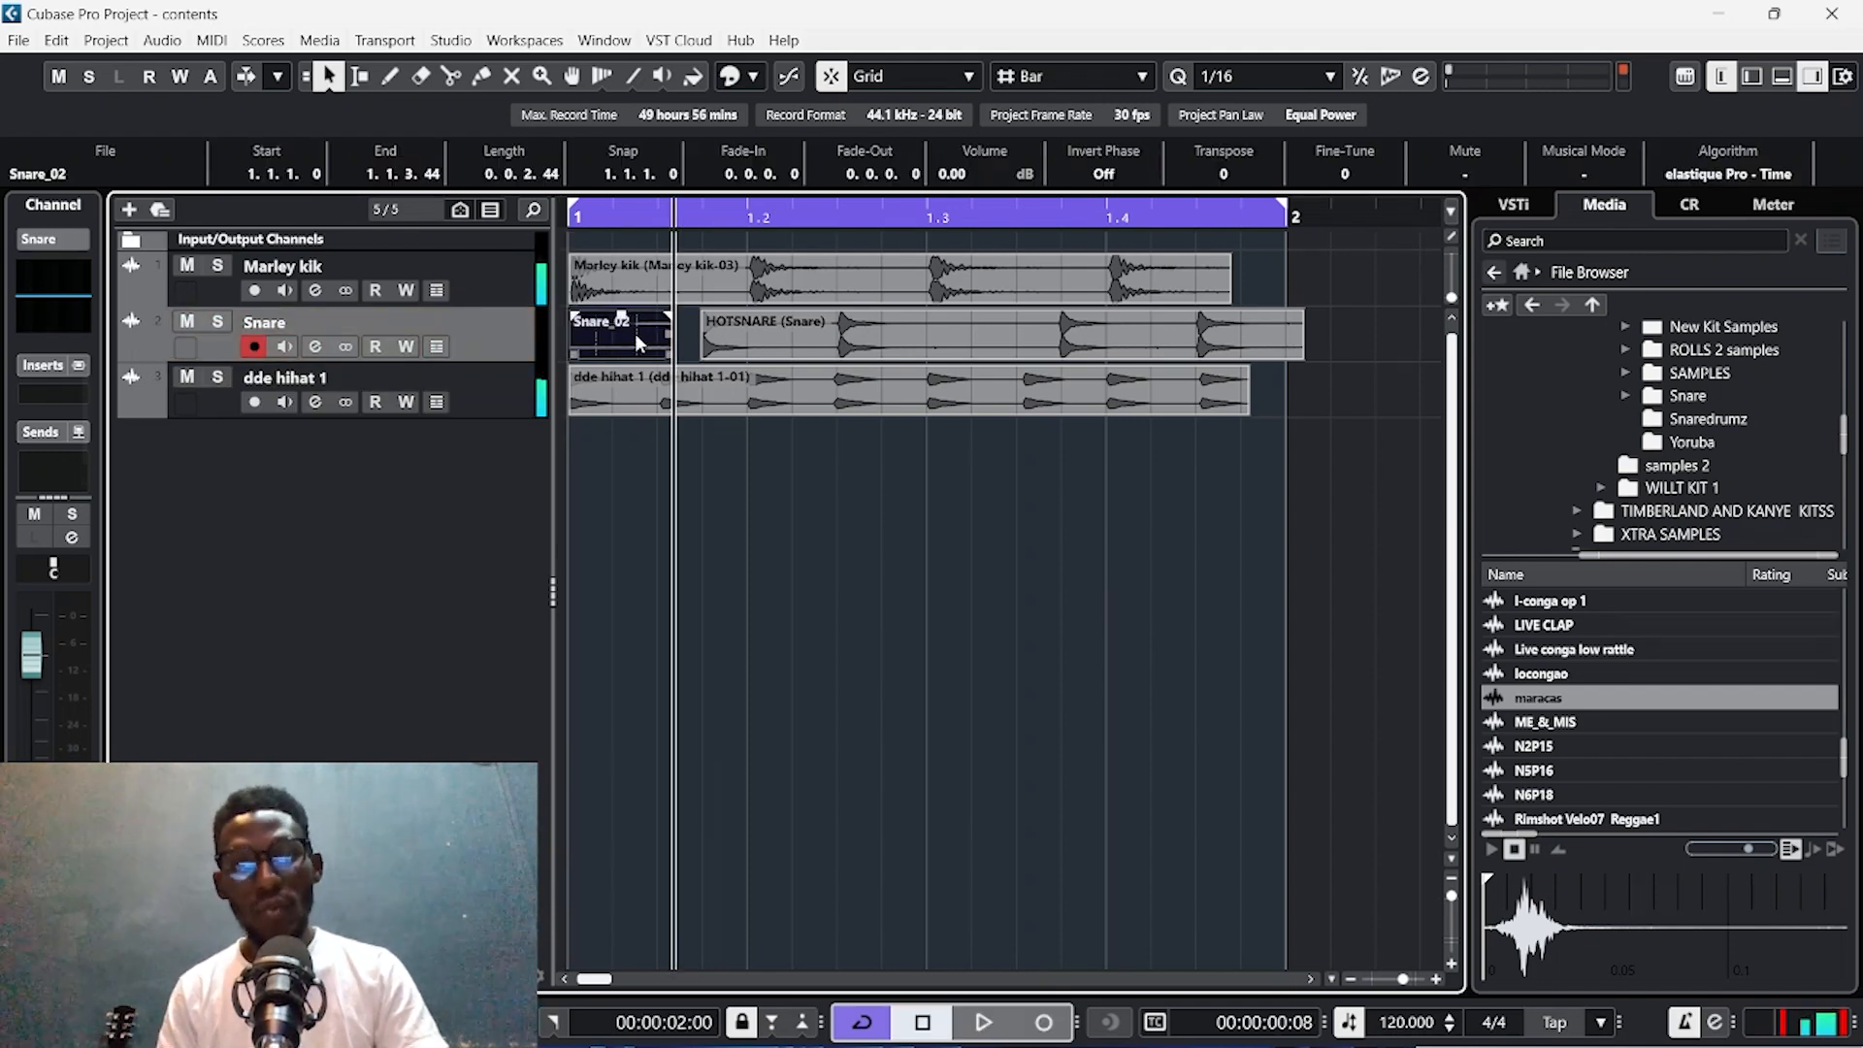
left_click(746, 347)
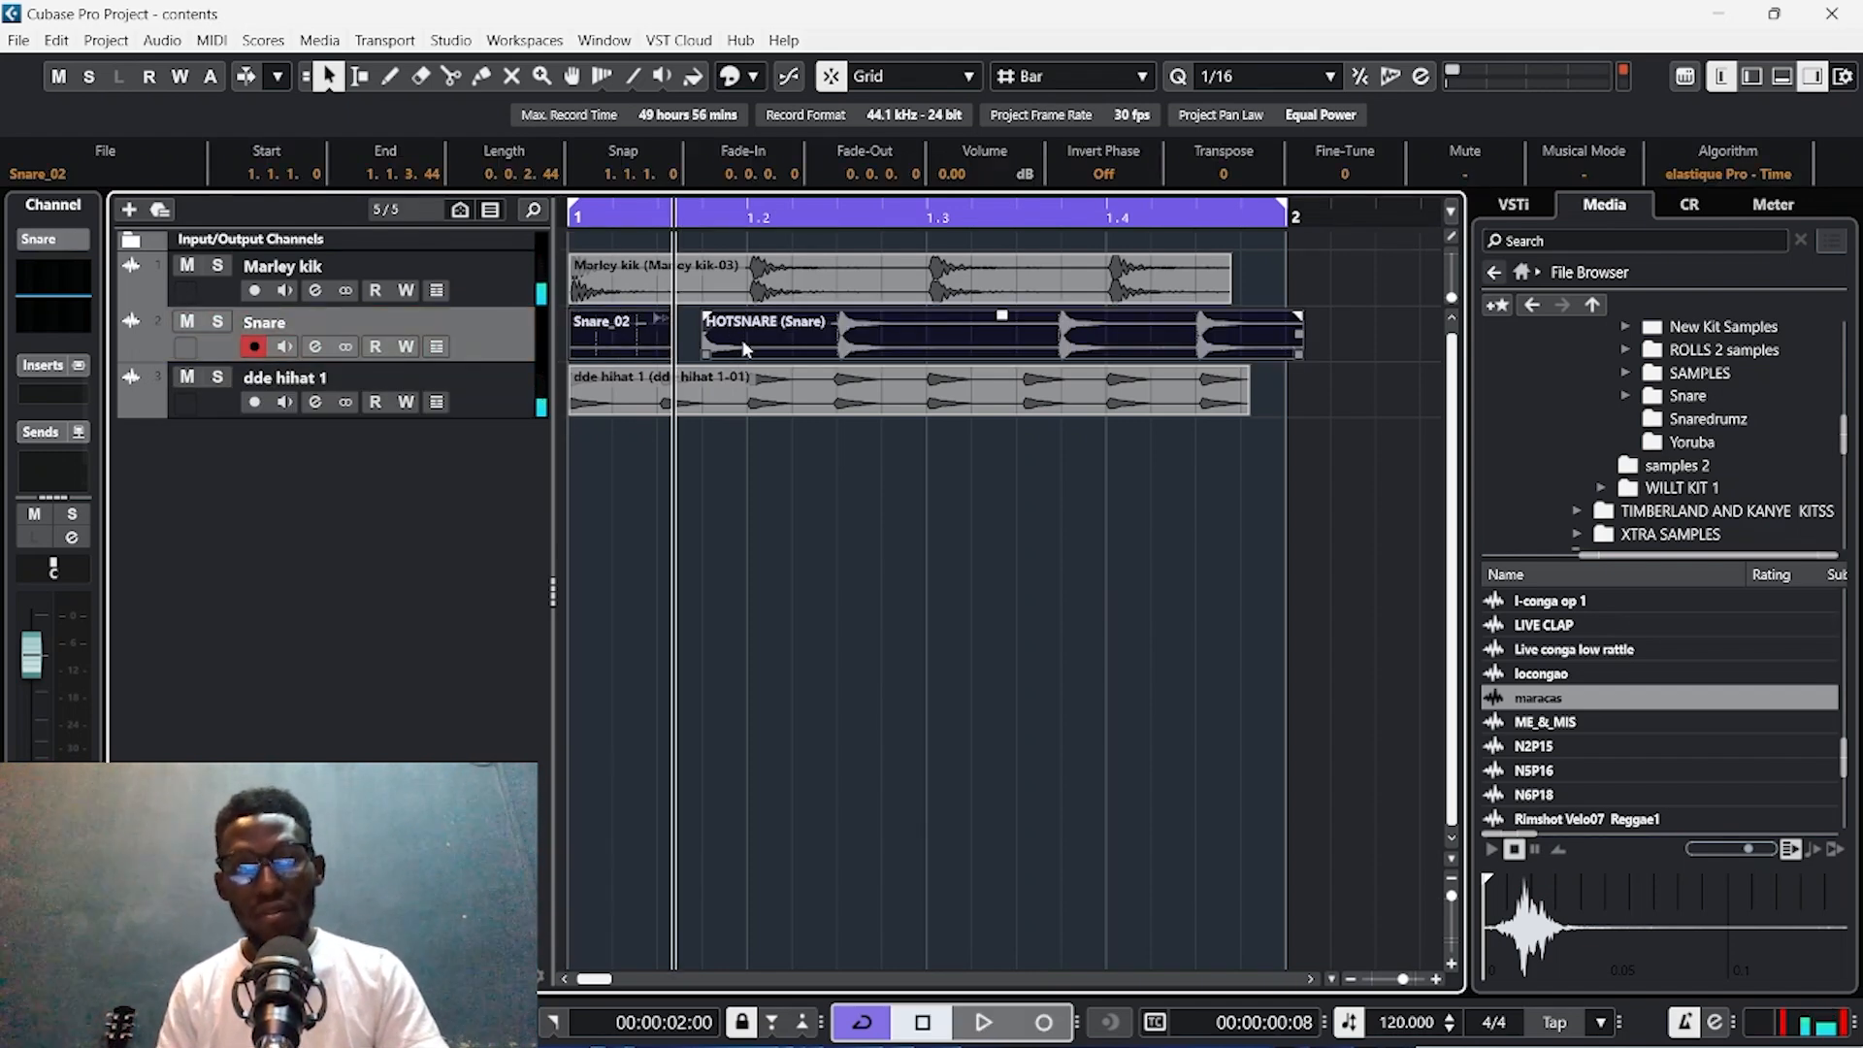
key("Delete")
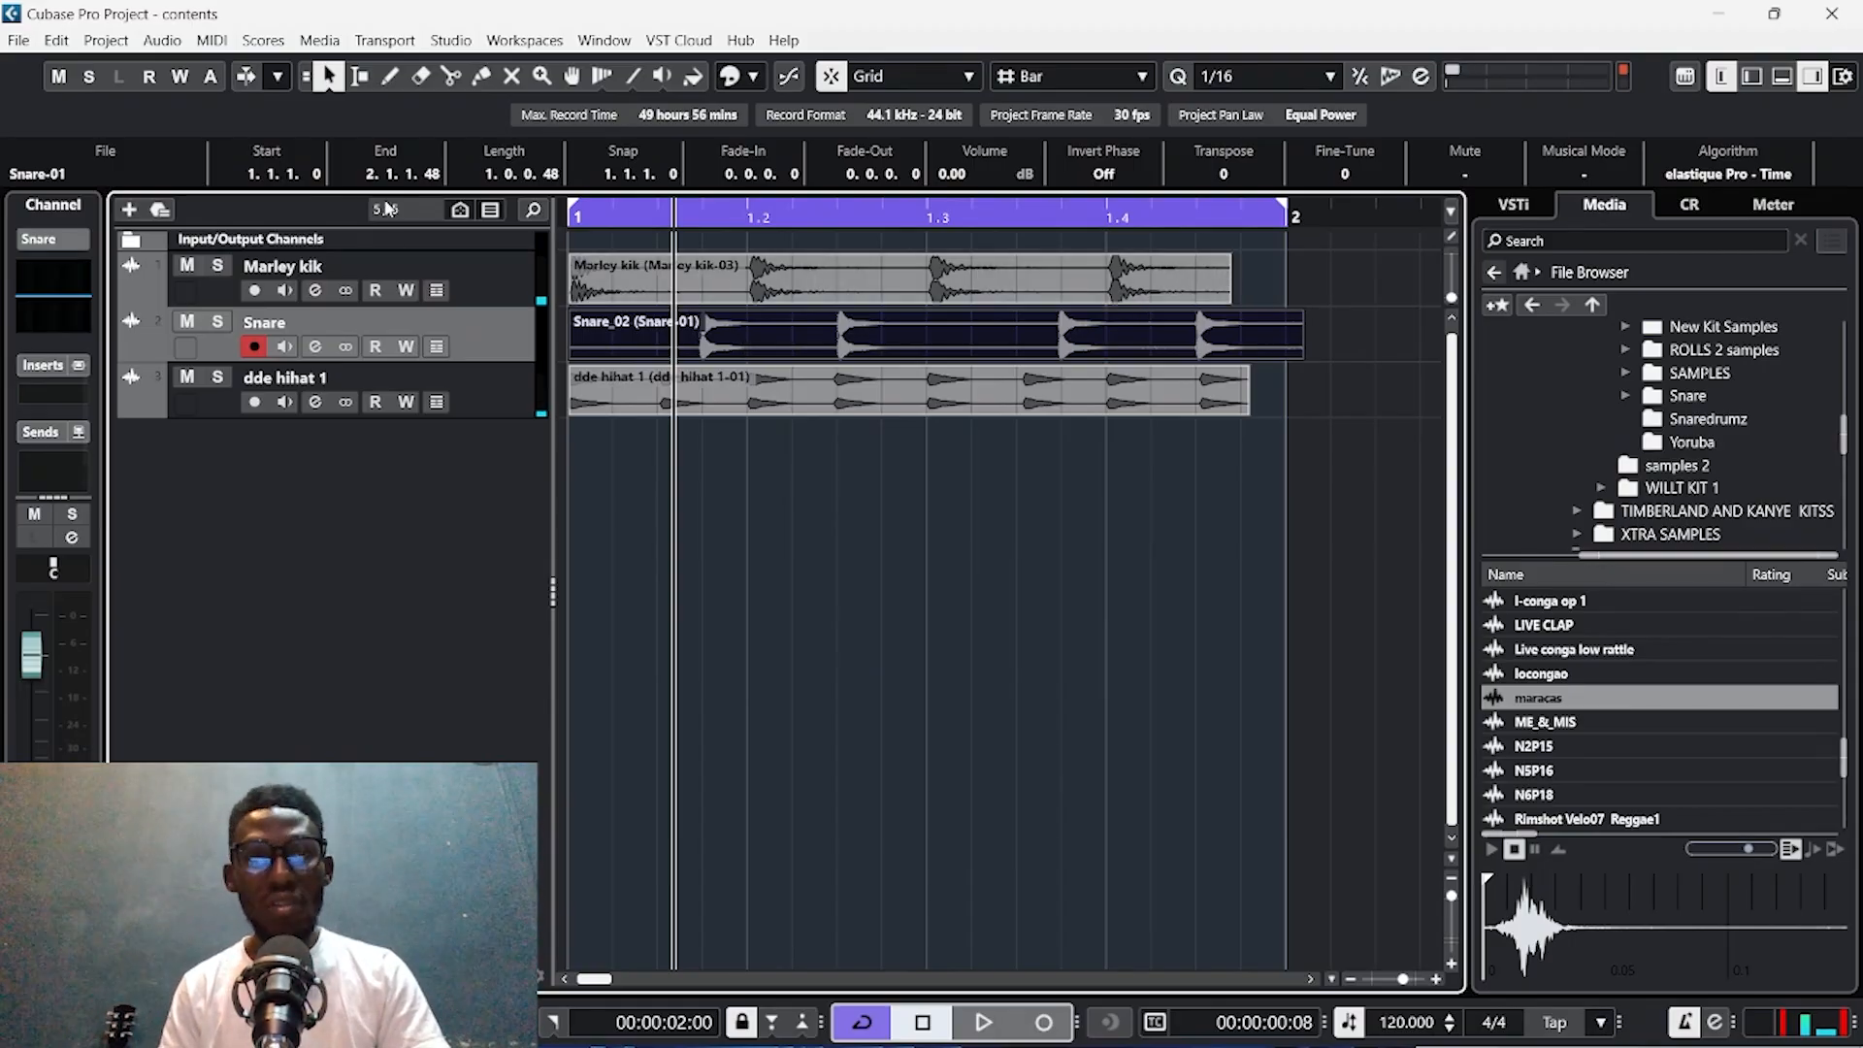
Split the Snare event at 2.1.1.0 and delete the piece extending past bar 2.
left_click(450, 75)
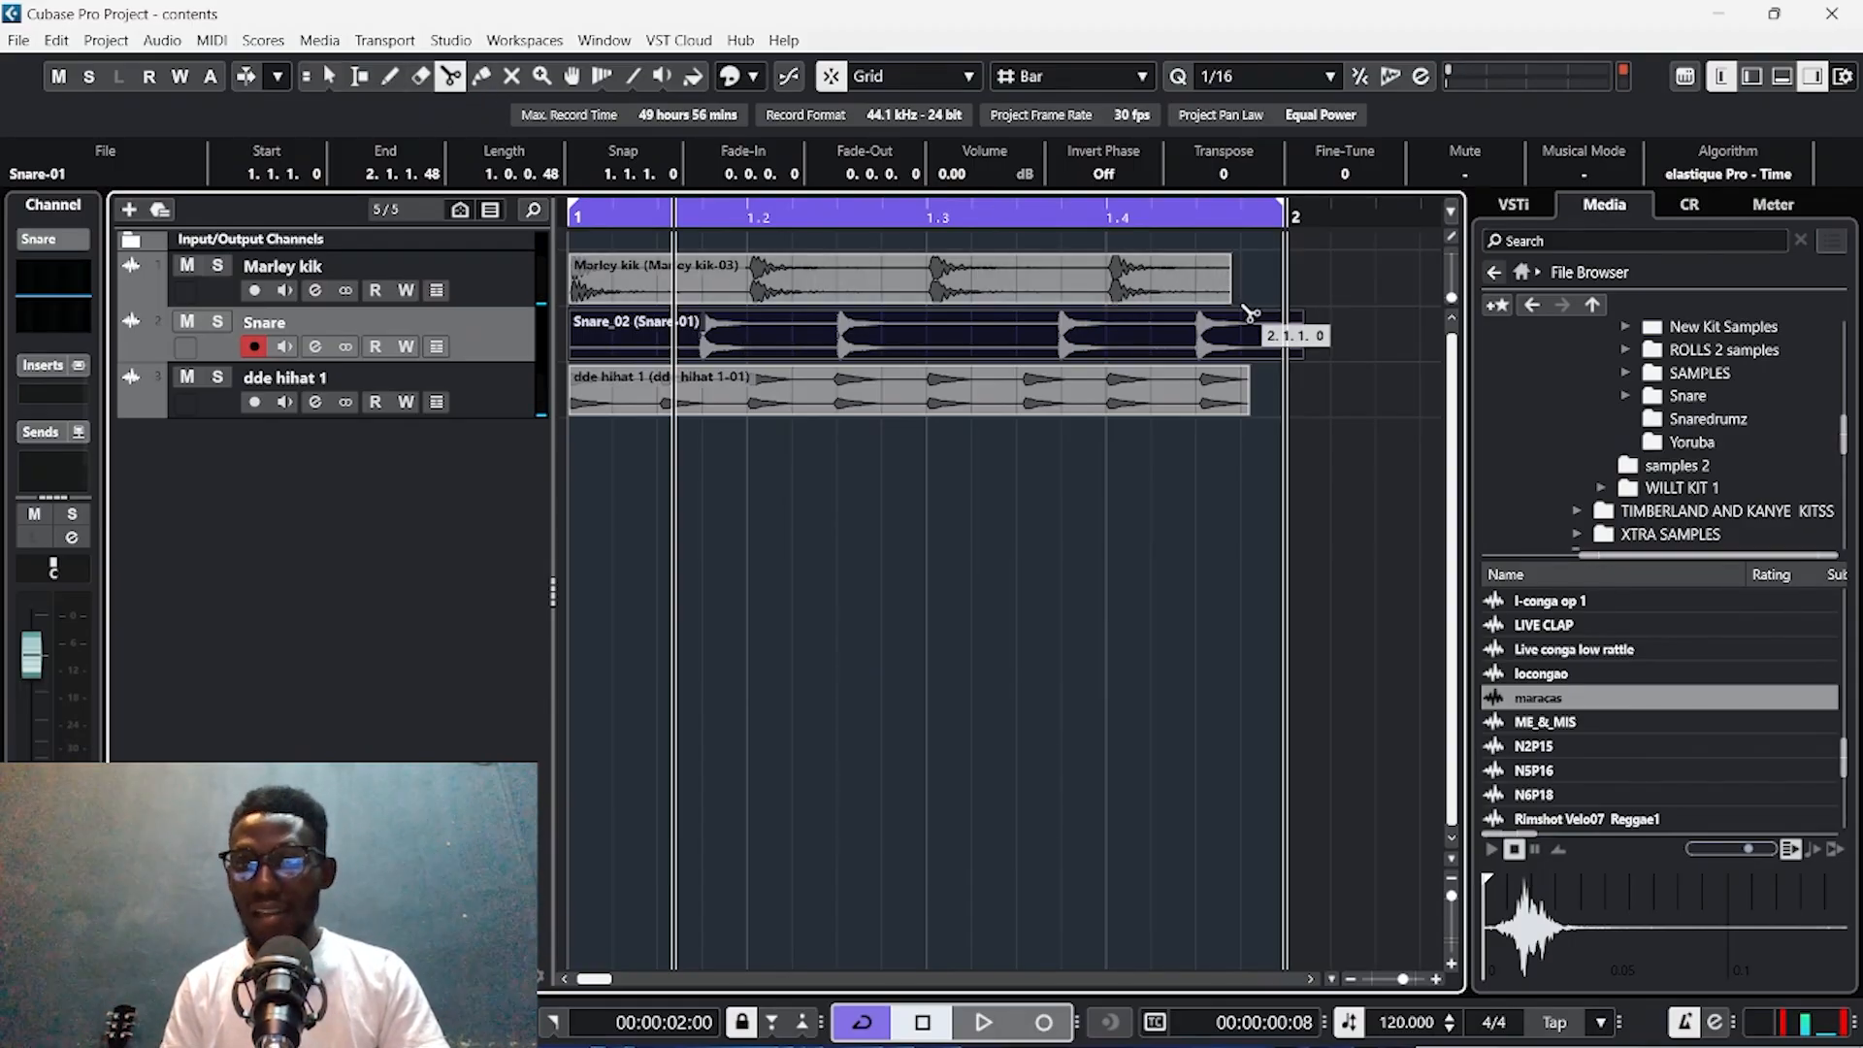
left_click(1286, 332)
left_click(331, 75)
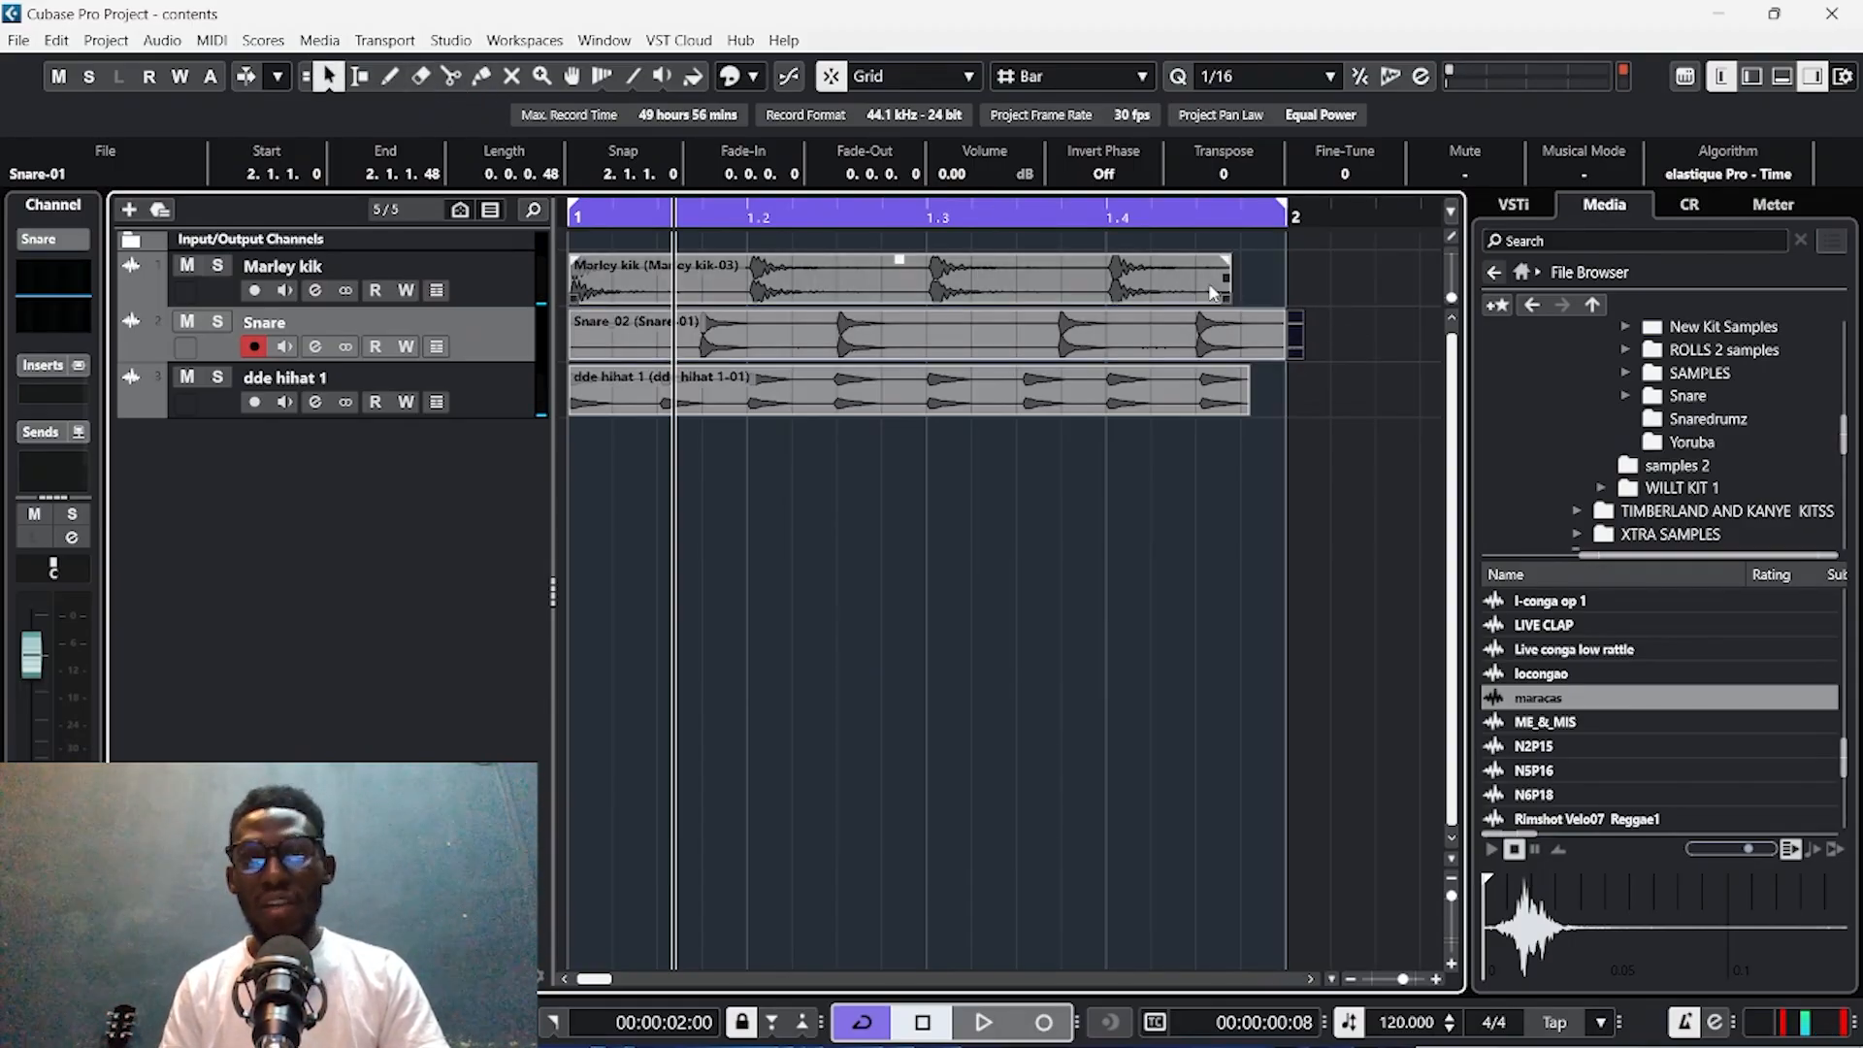
key("Delete")
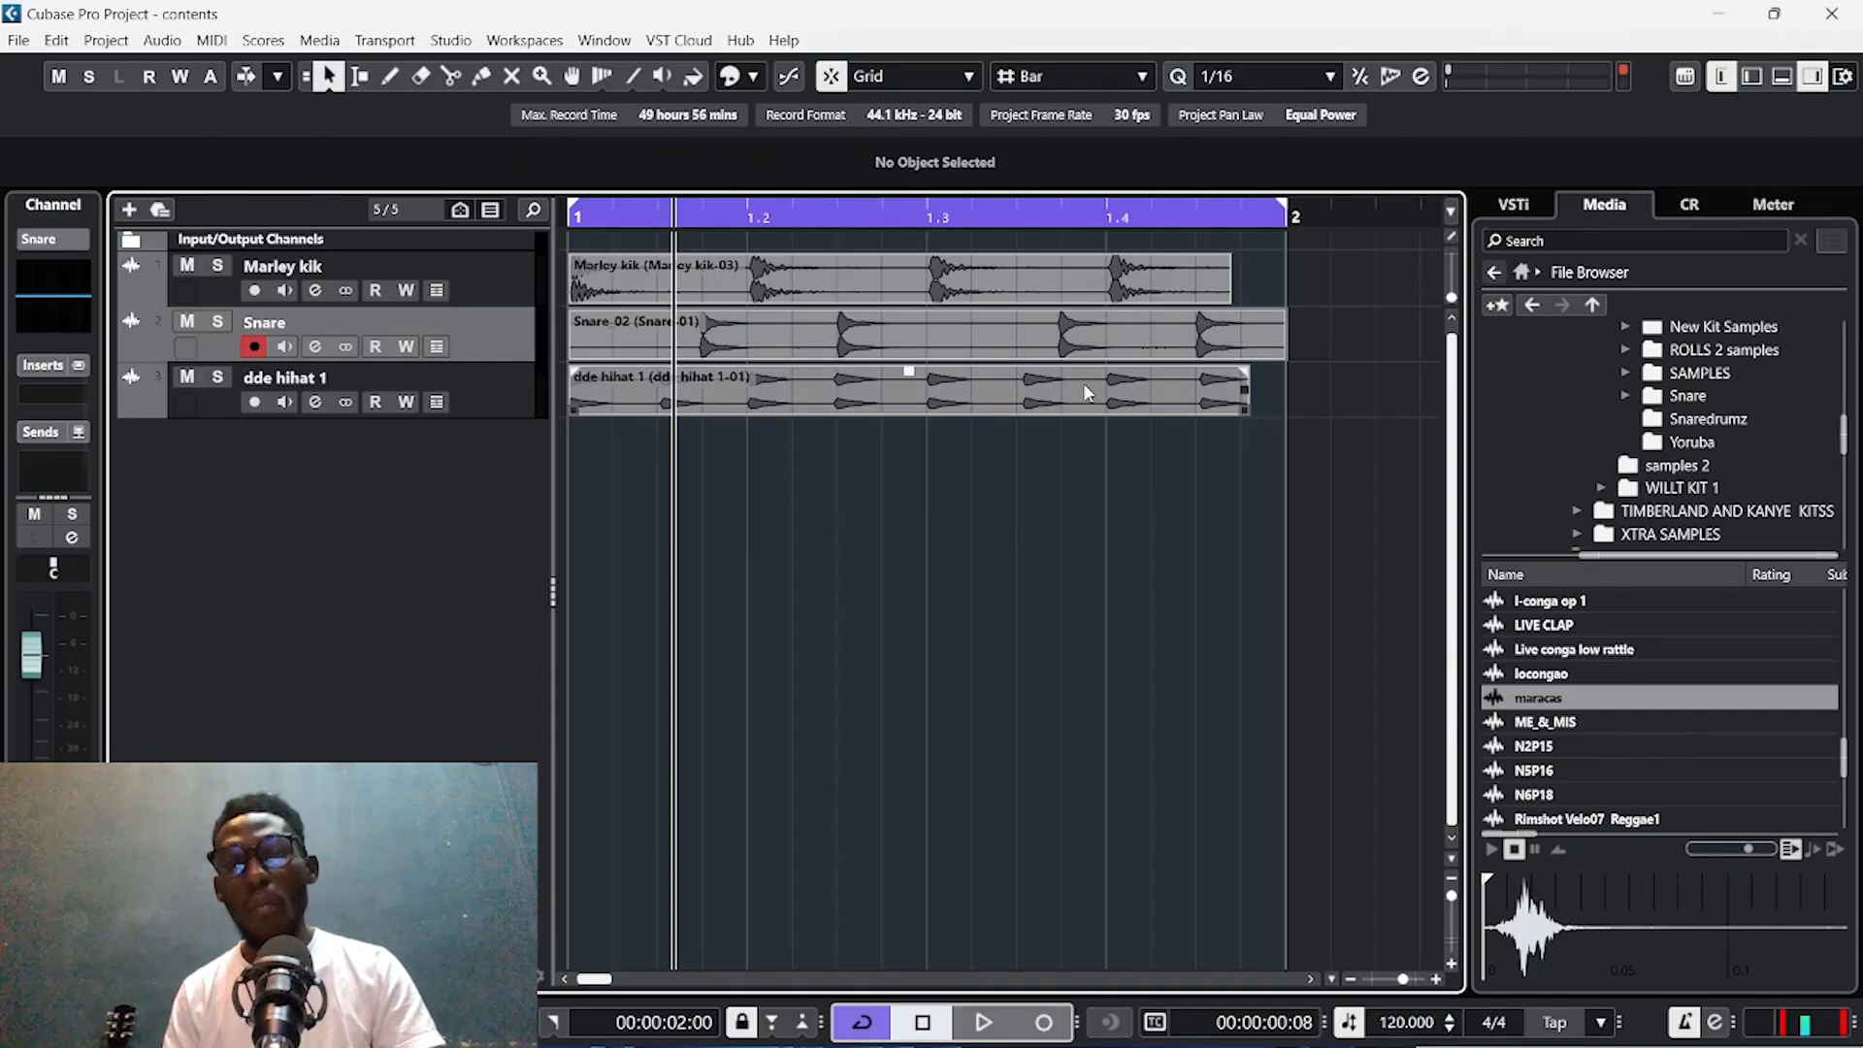
Record a short take on the Snare track, move it to the end of the Marley kik event, and trim its start to about 1.4.2.115.
left_click(1209, 281)
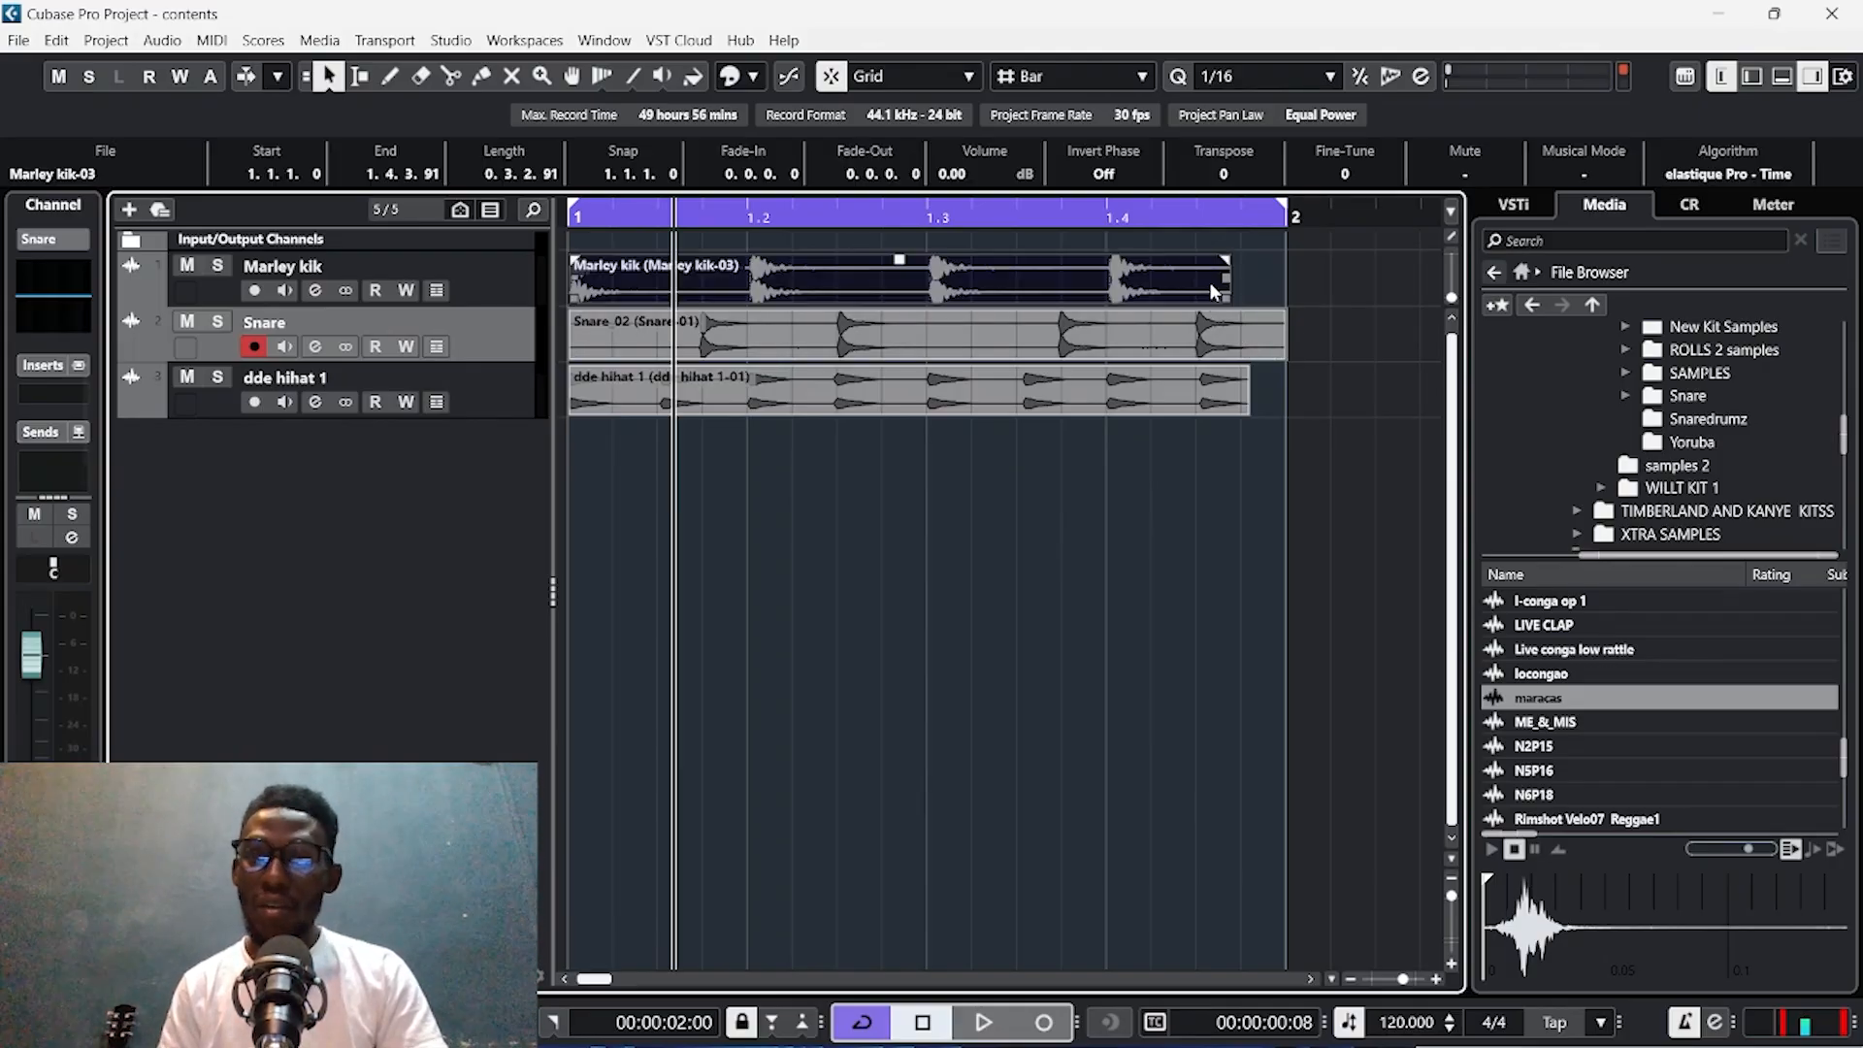
left_click(1139, 221)
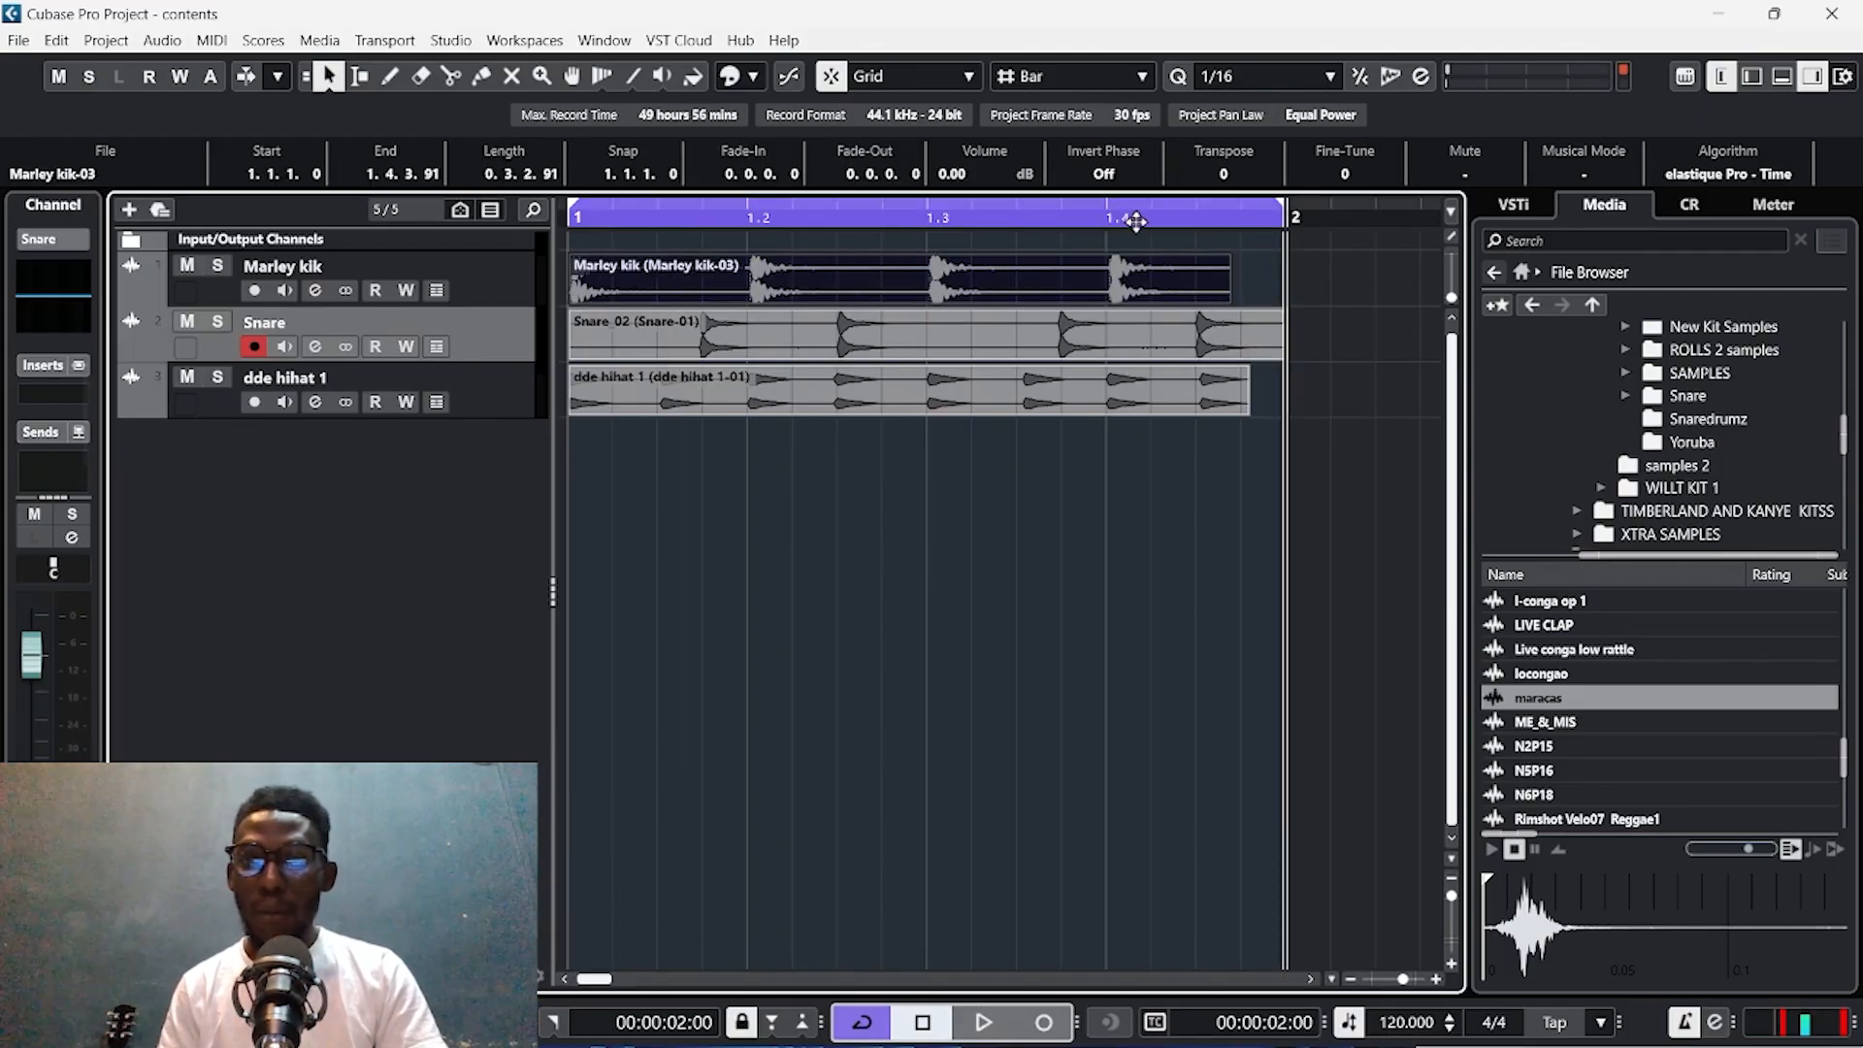
left_click(1178, 223)
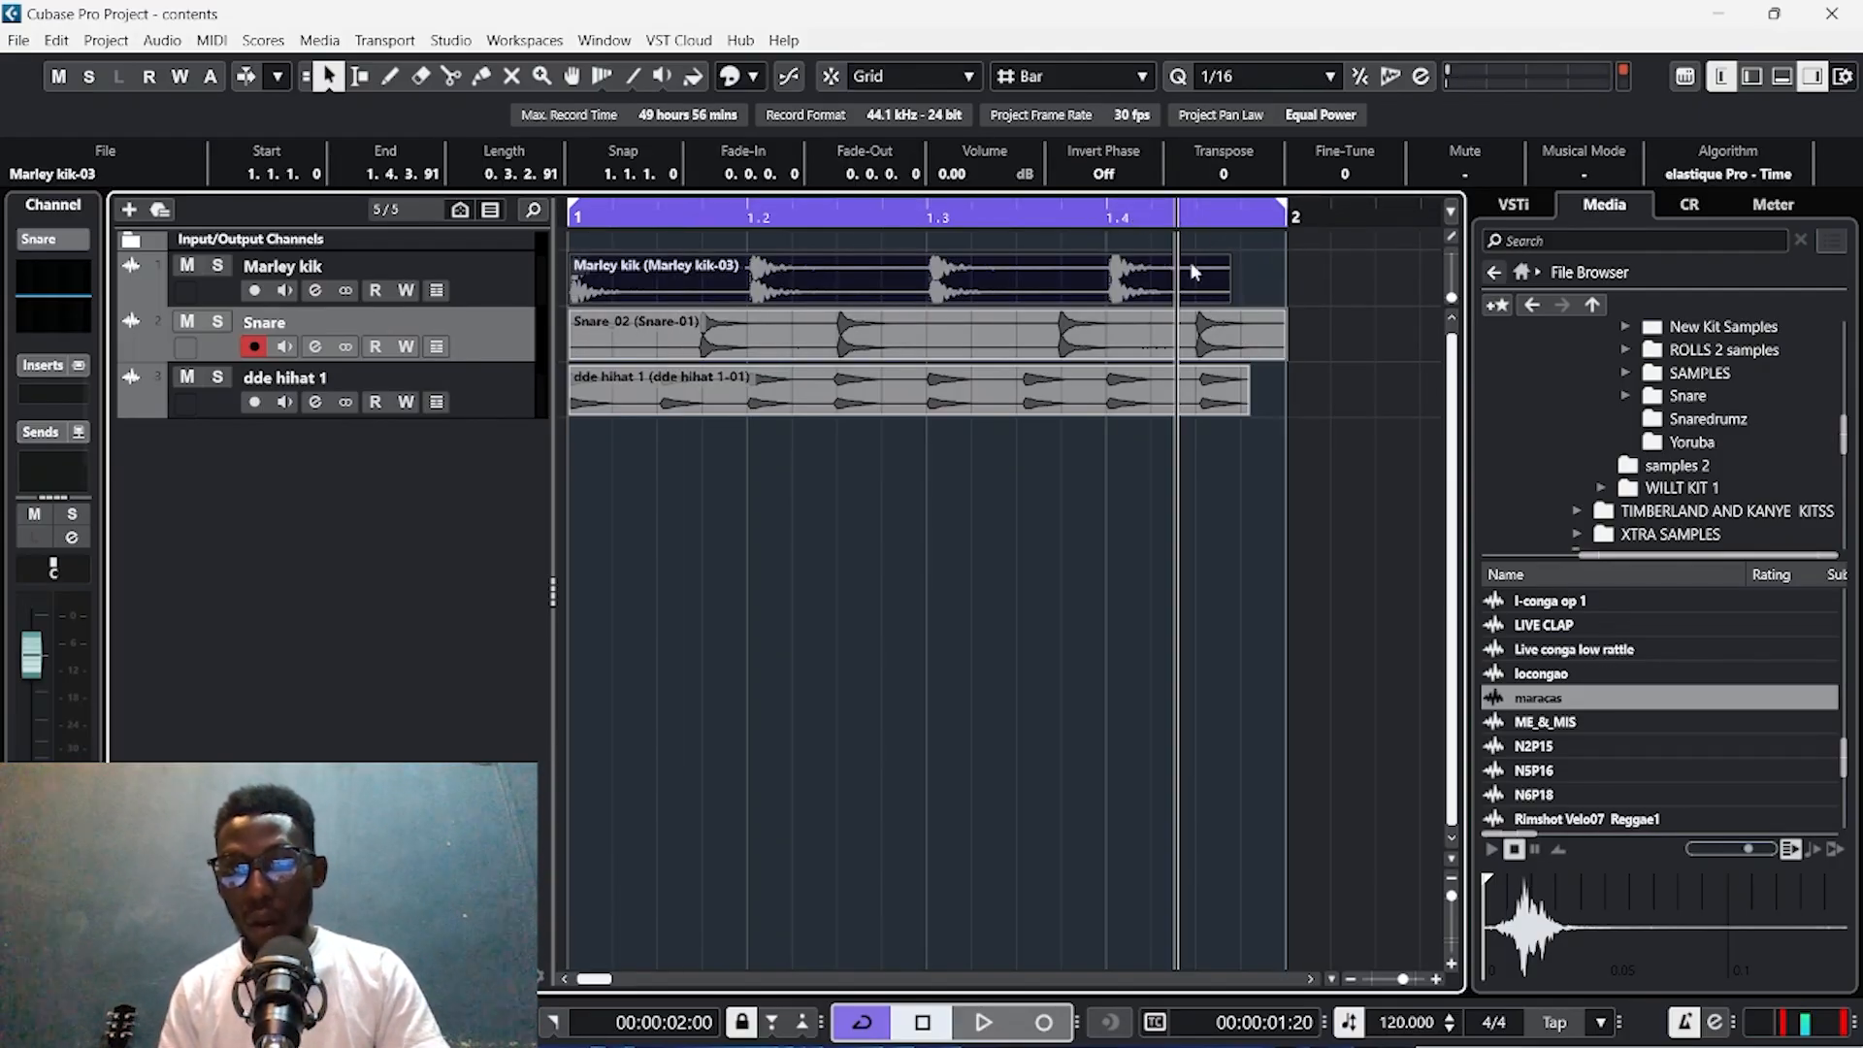
key("KP_Multiply")
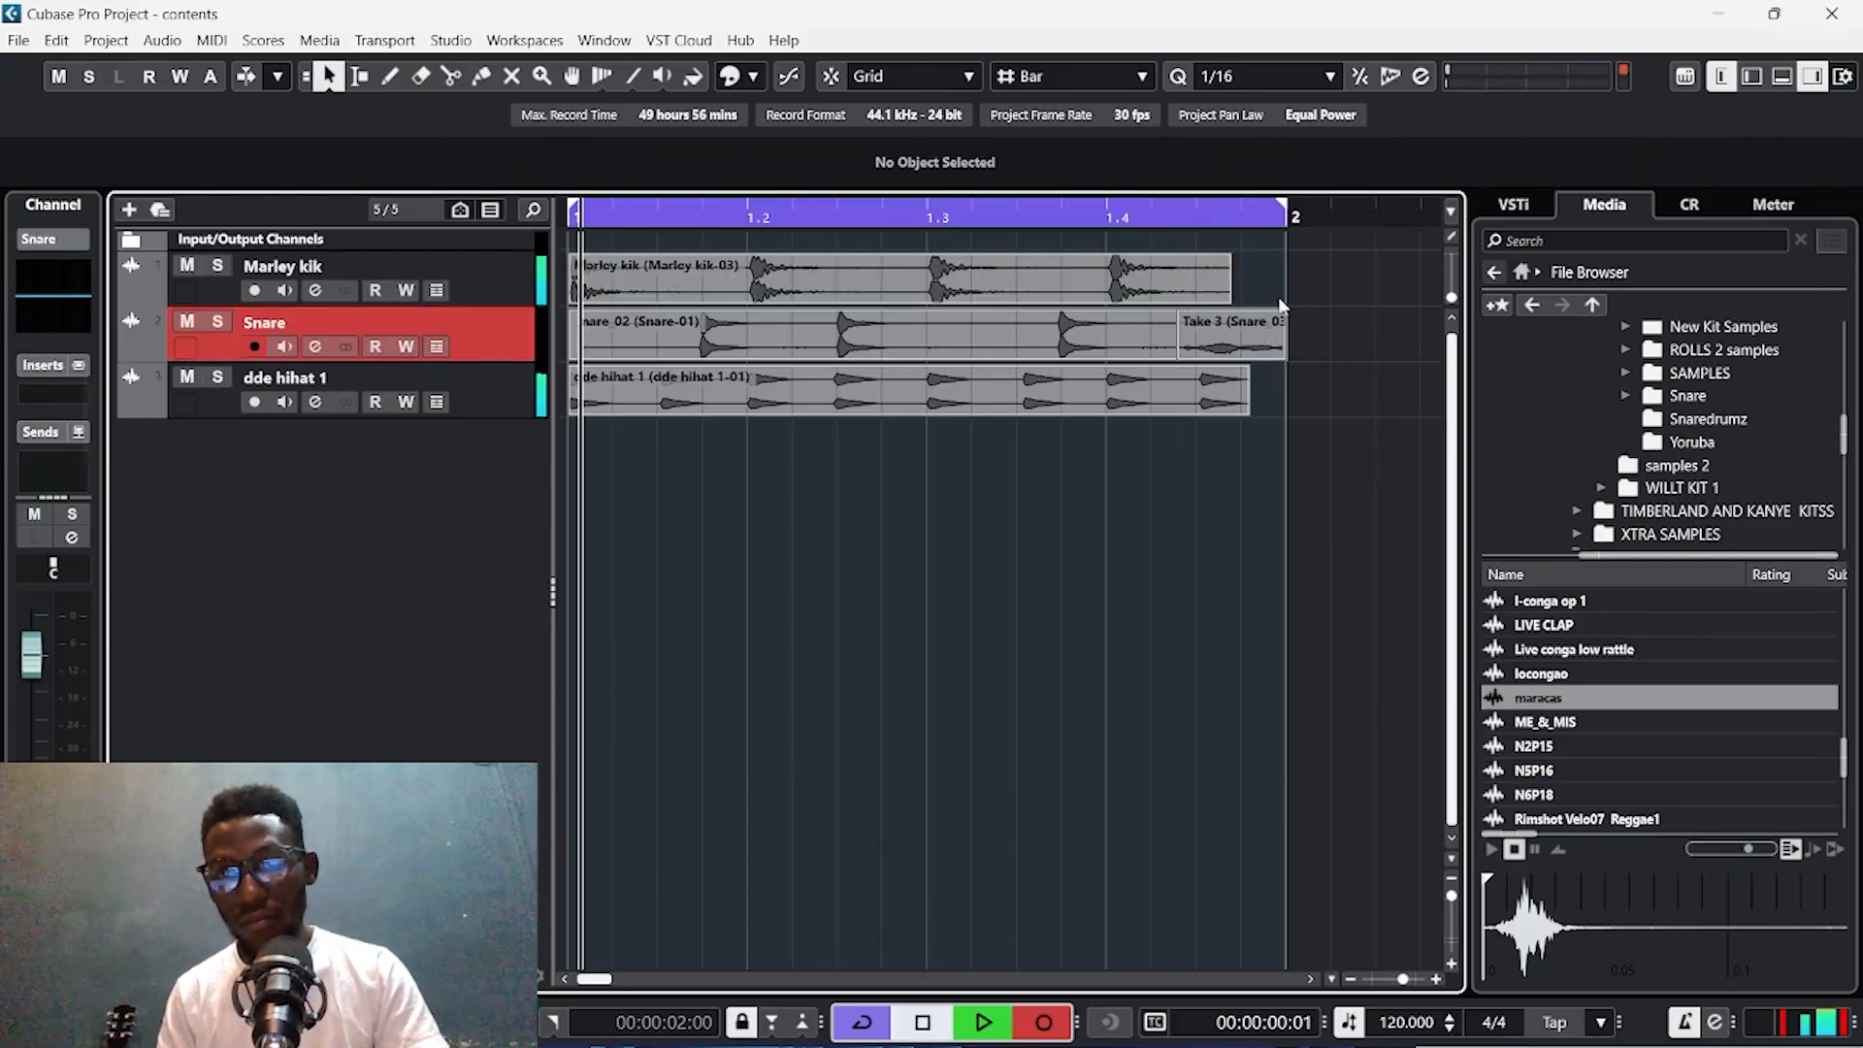
key("space")
left_click_drag(1214, 331, 1221, 299)
key("ctrl+r")
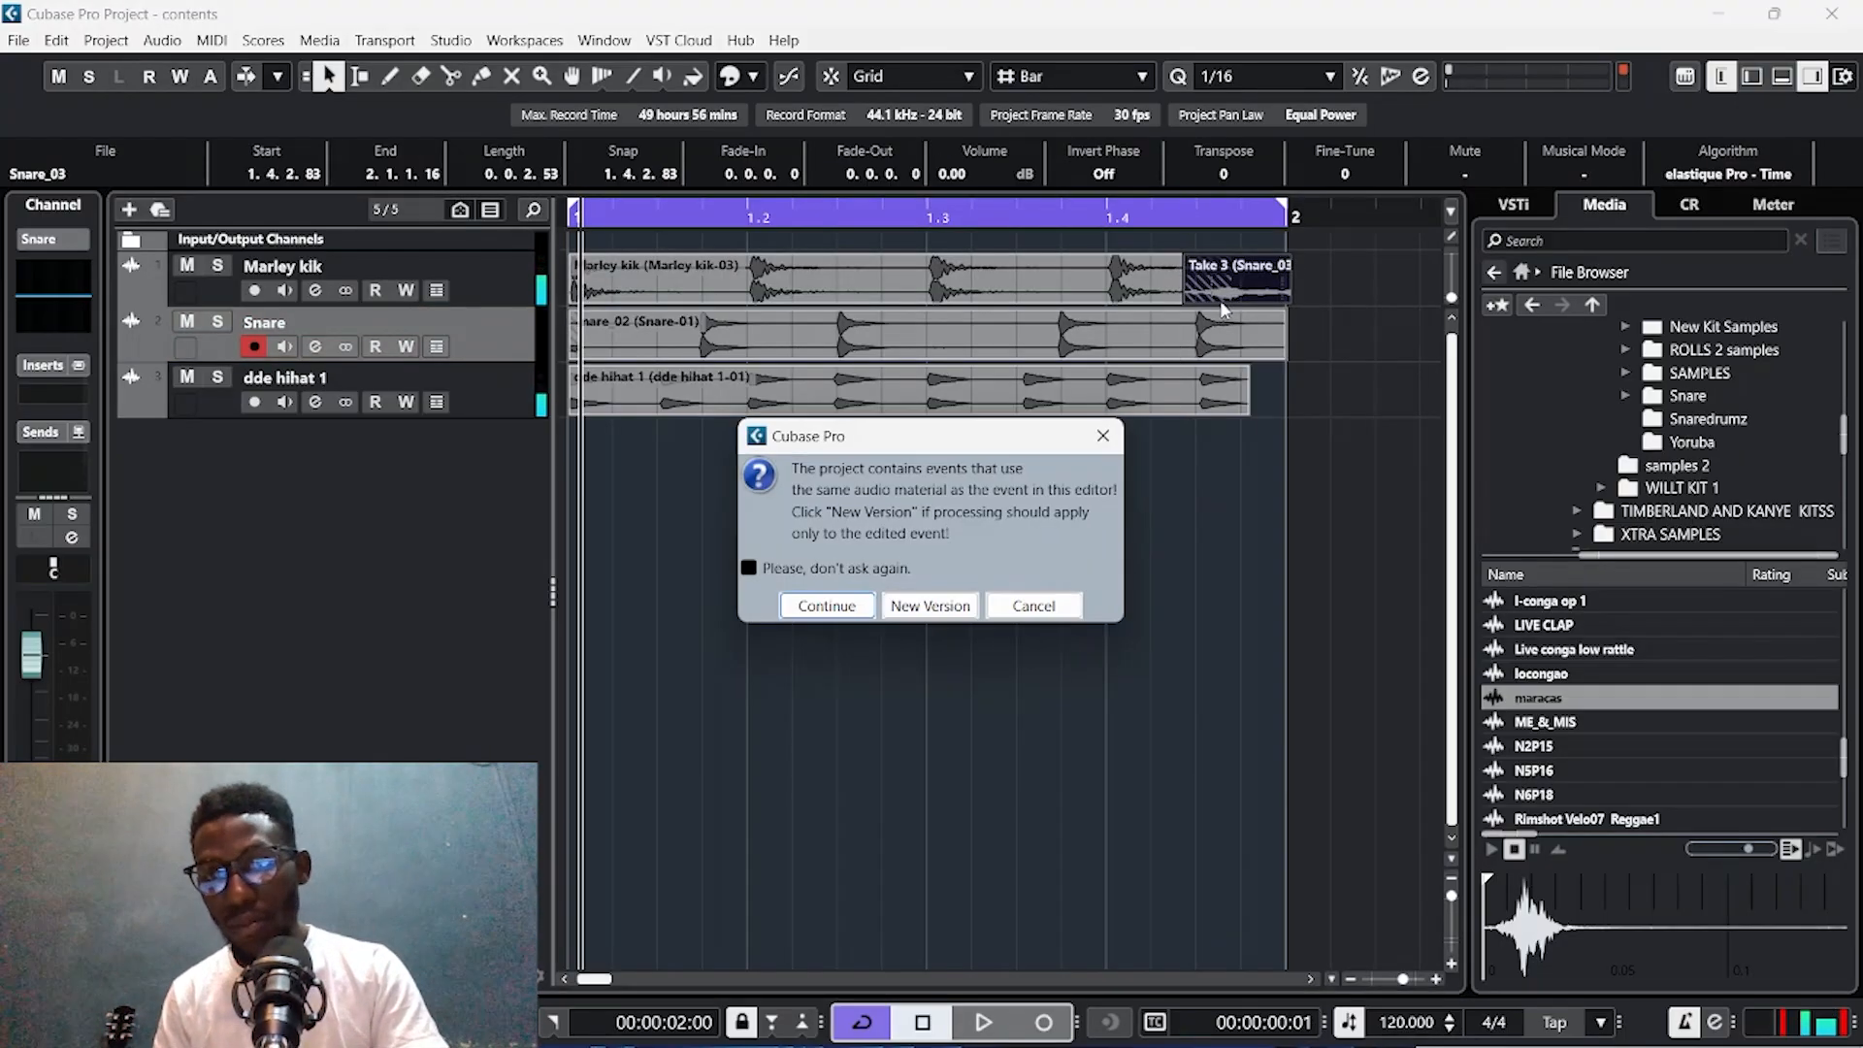
key("Return")
left_click_drag(1191, 293, 1205, 292)
Record a short take on the dde hihat 1 track and trim it to run from 1.4.4.24 to 2.1.1.0.
left_click(1196, 225)
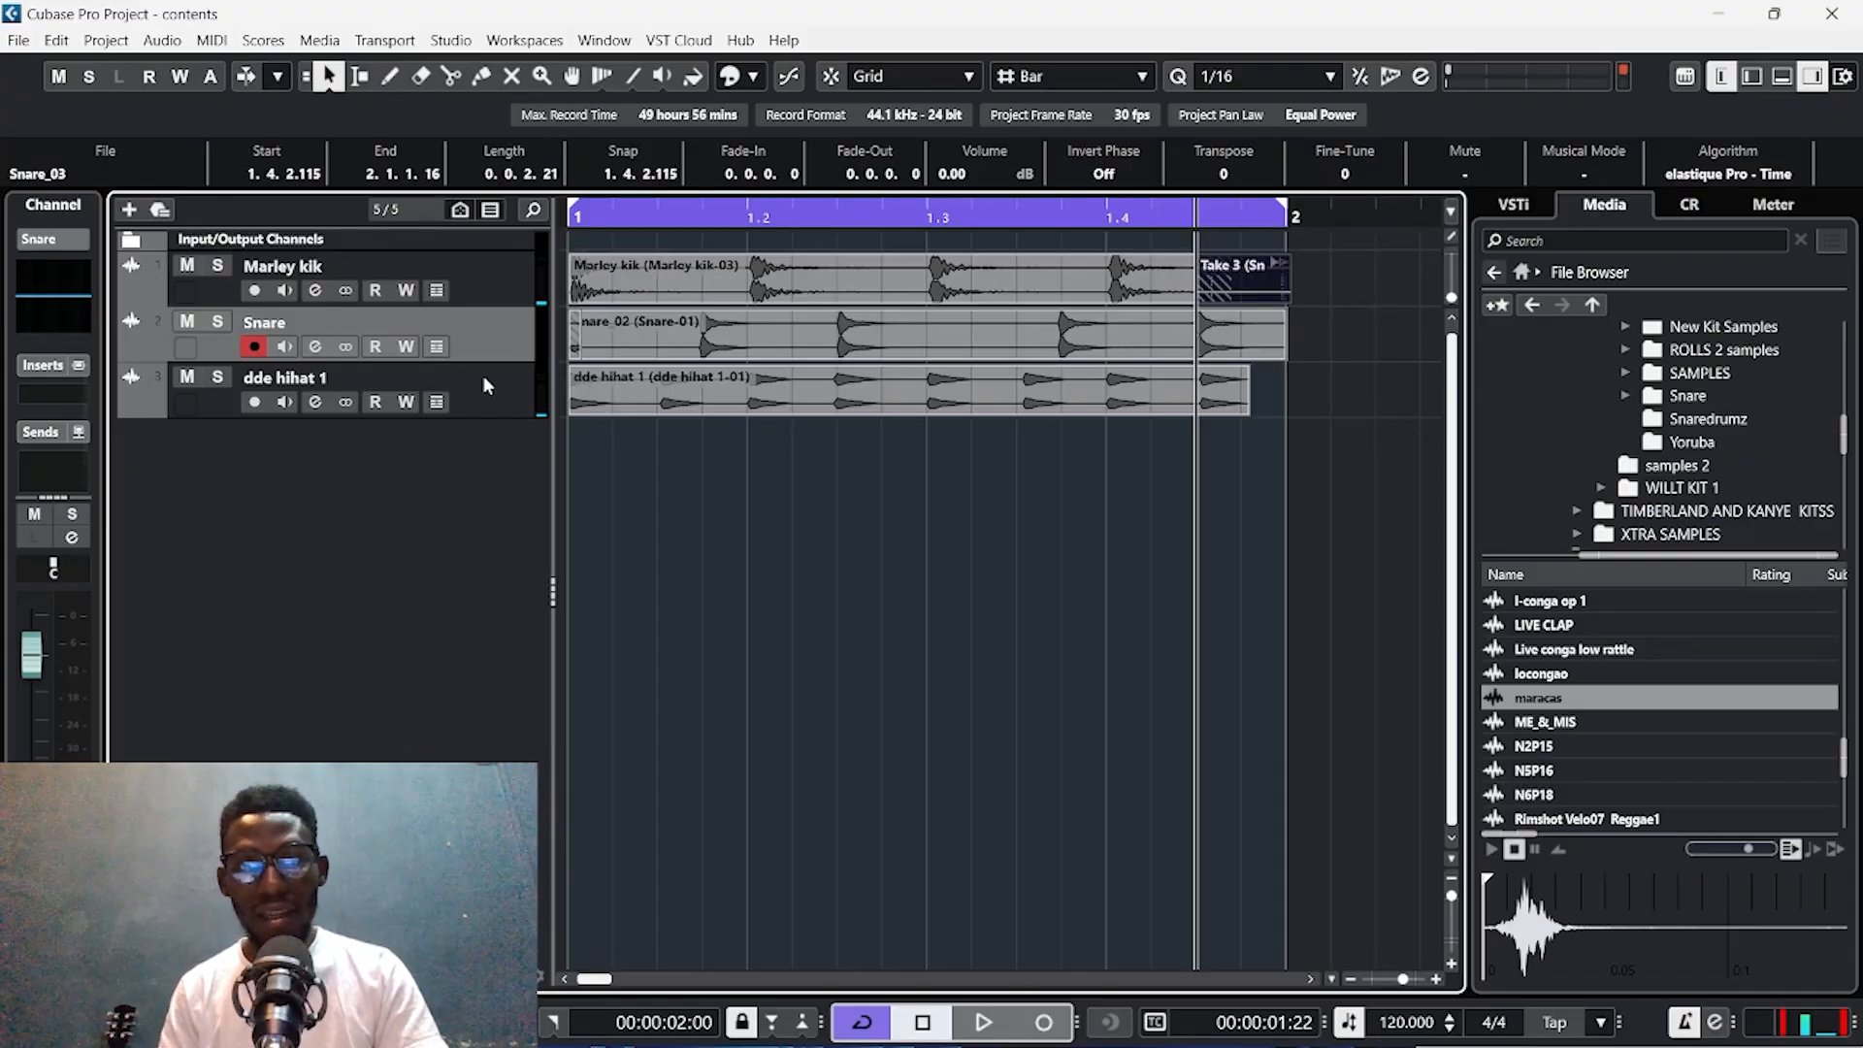
left_click(516, 374)
key("KP_Multiply")
key("space")
left_click_drag(1208, 409, 1261, 398)
key("q")
left_click(1035, 605)
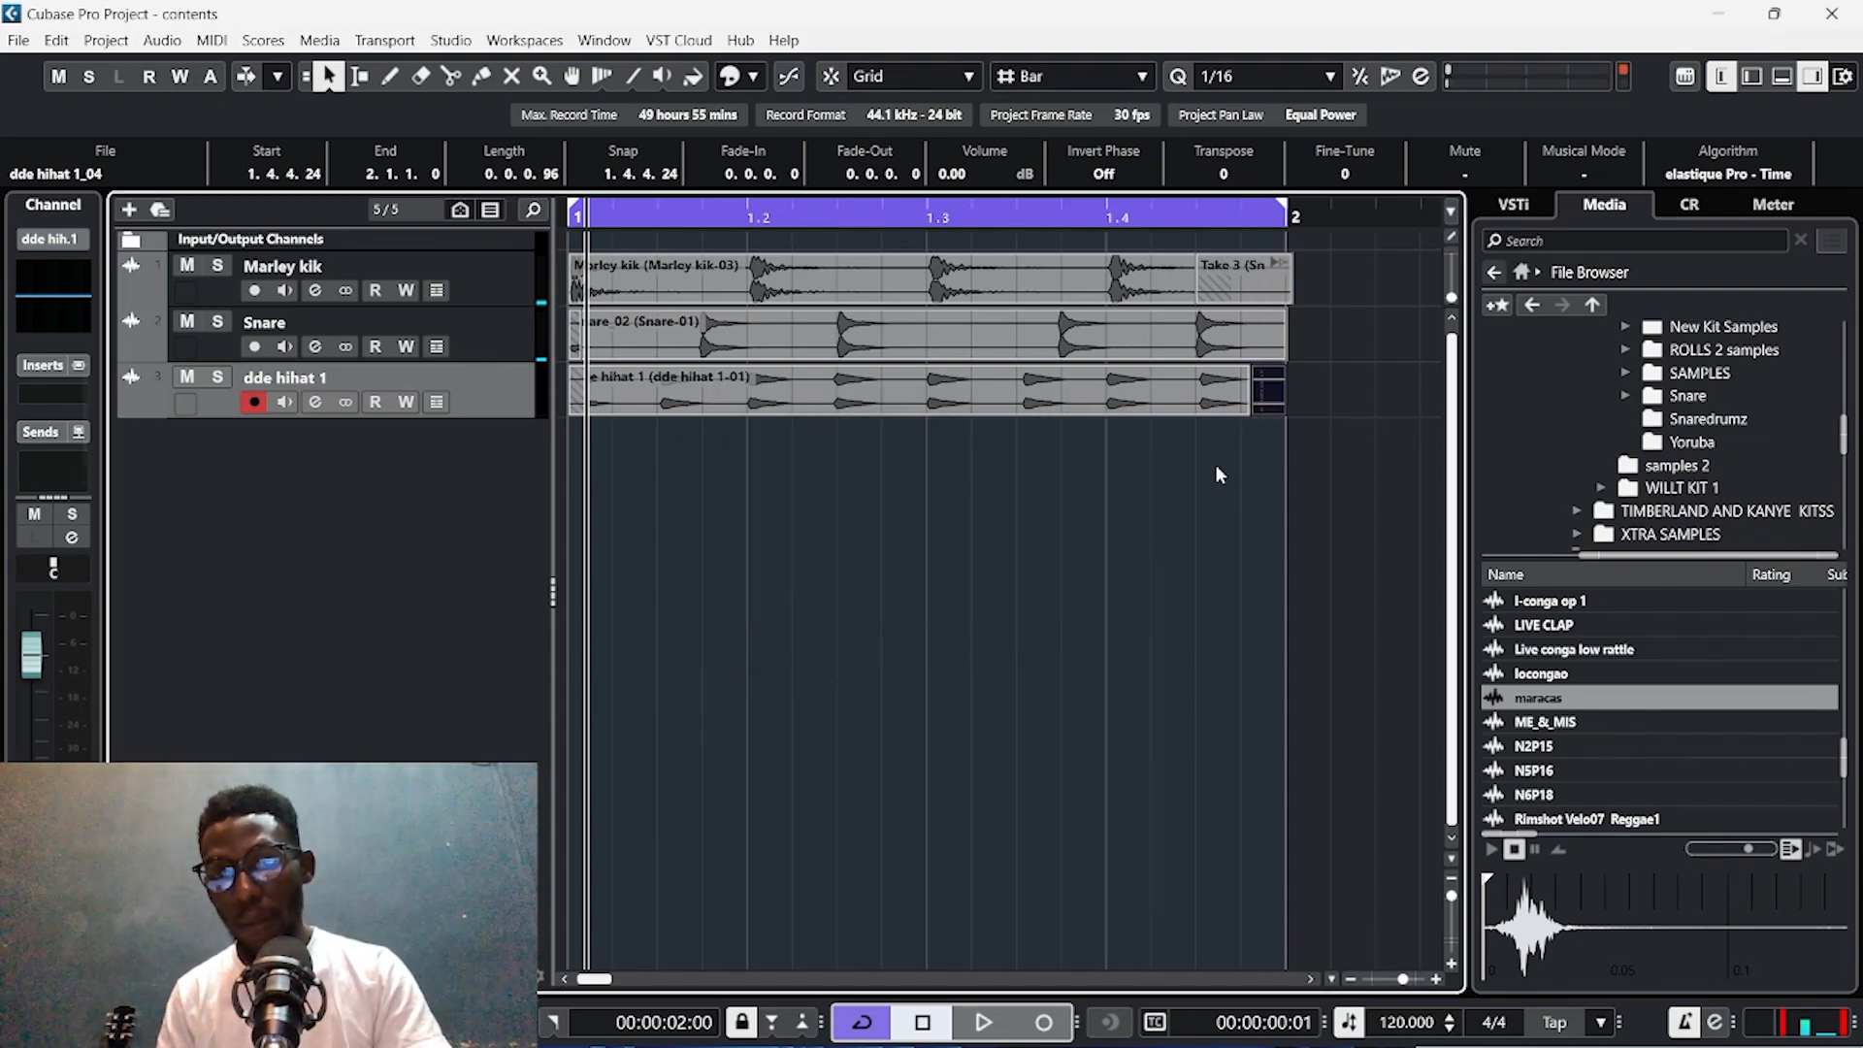
Trim the end of the take on Marley kik to bar 2 and bounce all events into one full-bar event per track.
left_click(1316, 256)
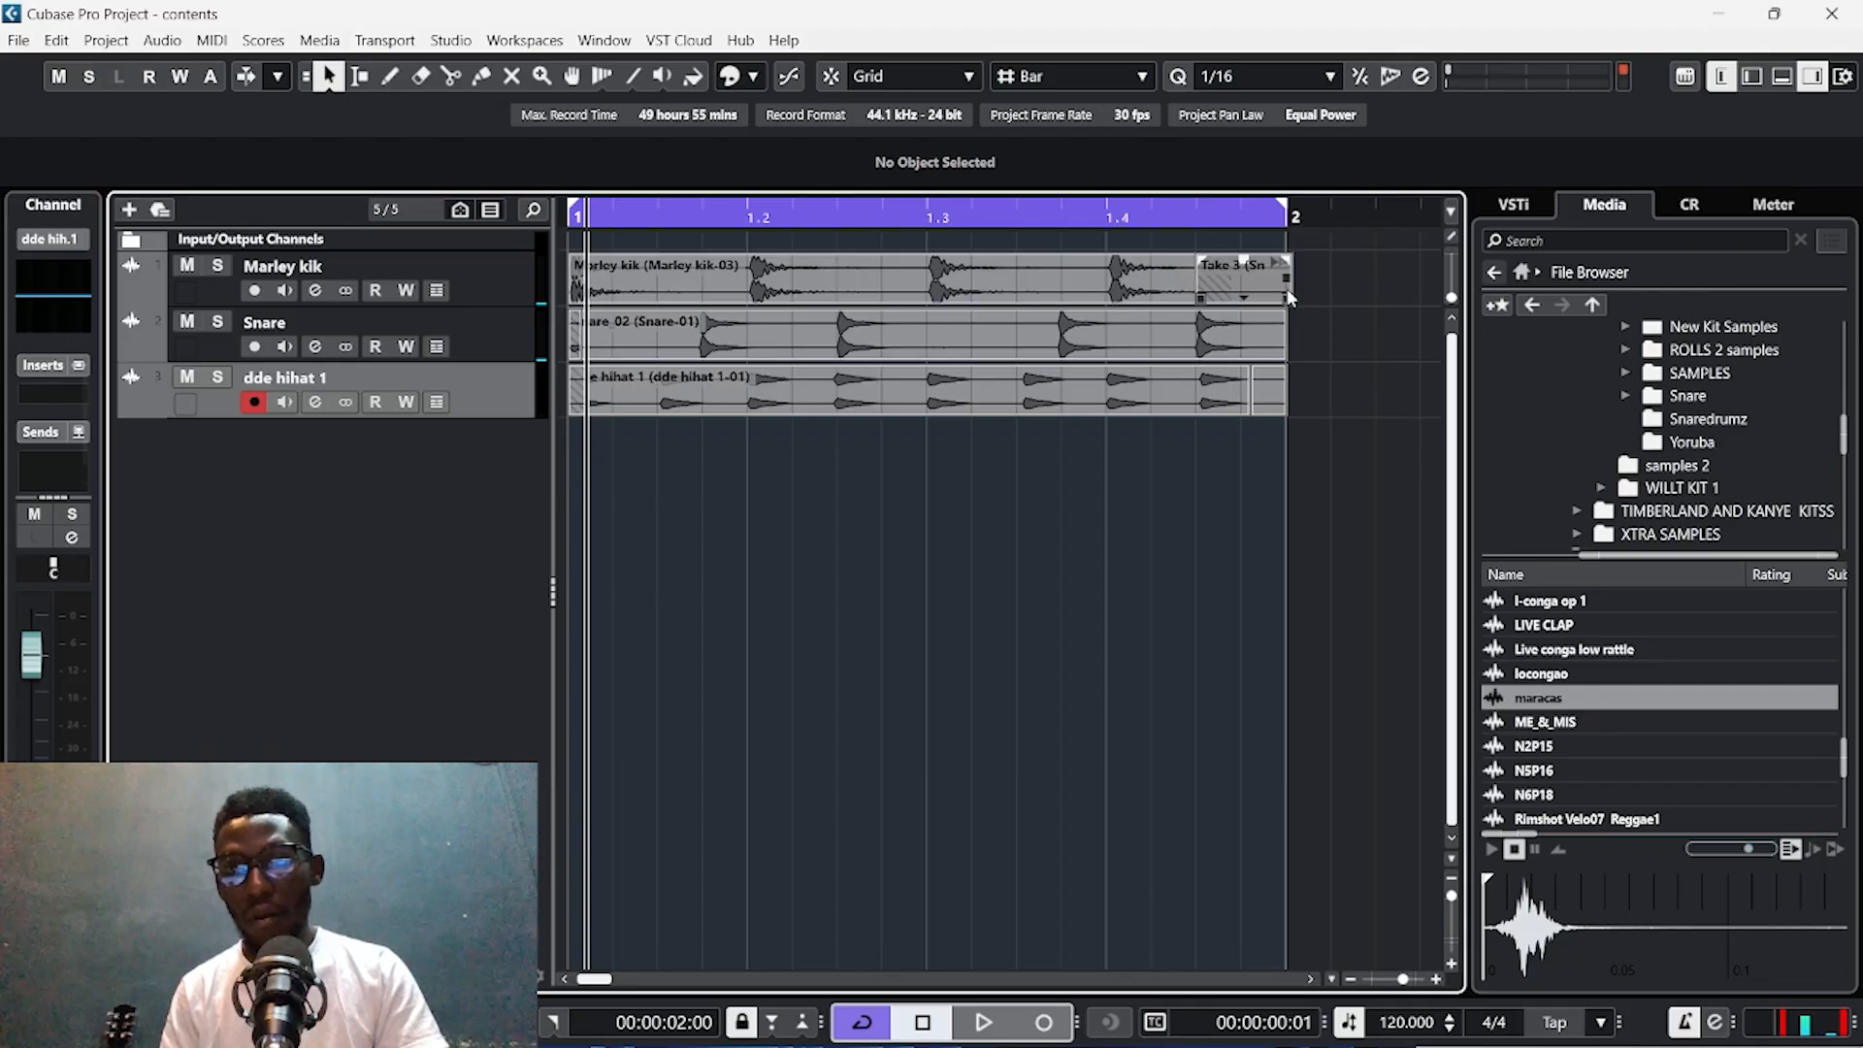
left_click_drag(1287, 295, 1211, 302)
key("j")
left_click_drag(1356, 260, 1057, 468)
key("b")
left_click(776, 485)
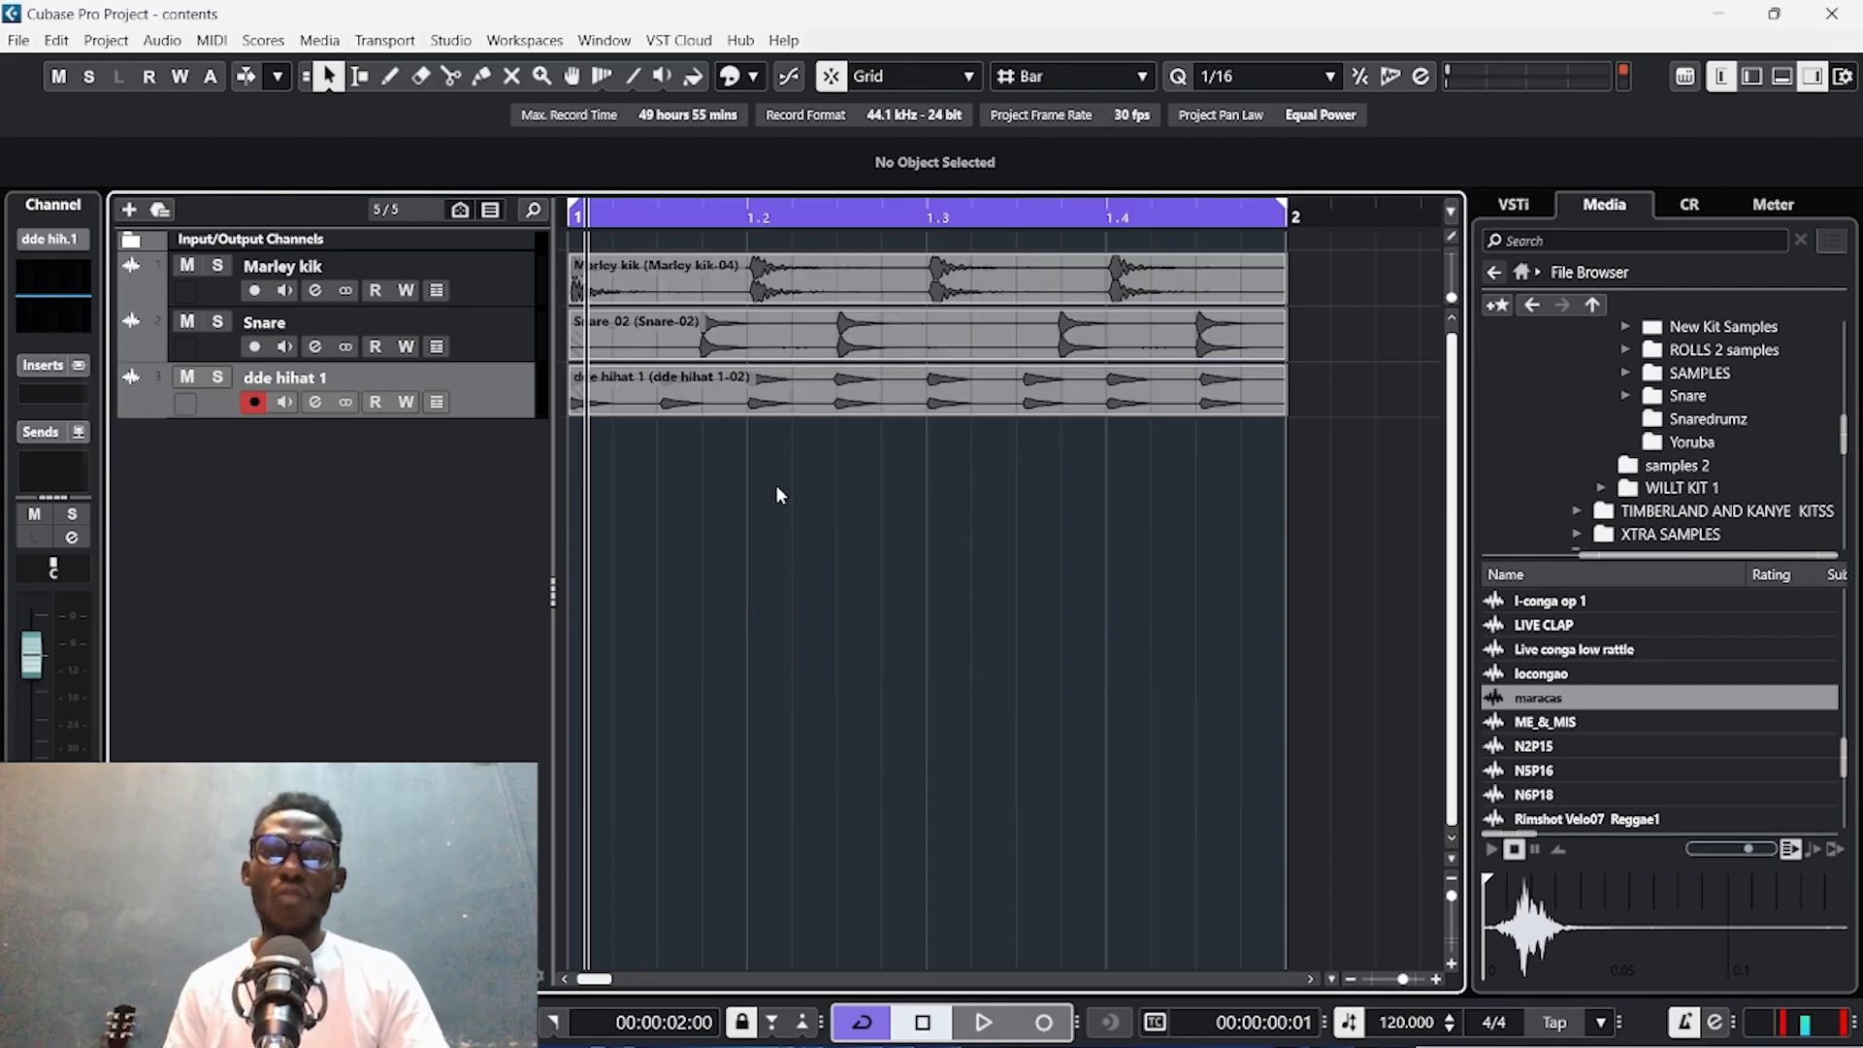
Play the one-bar loop to check the bounced kick, snare and hi-hat together, and stop playback.
left_click(1366, 221)
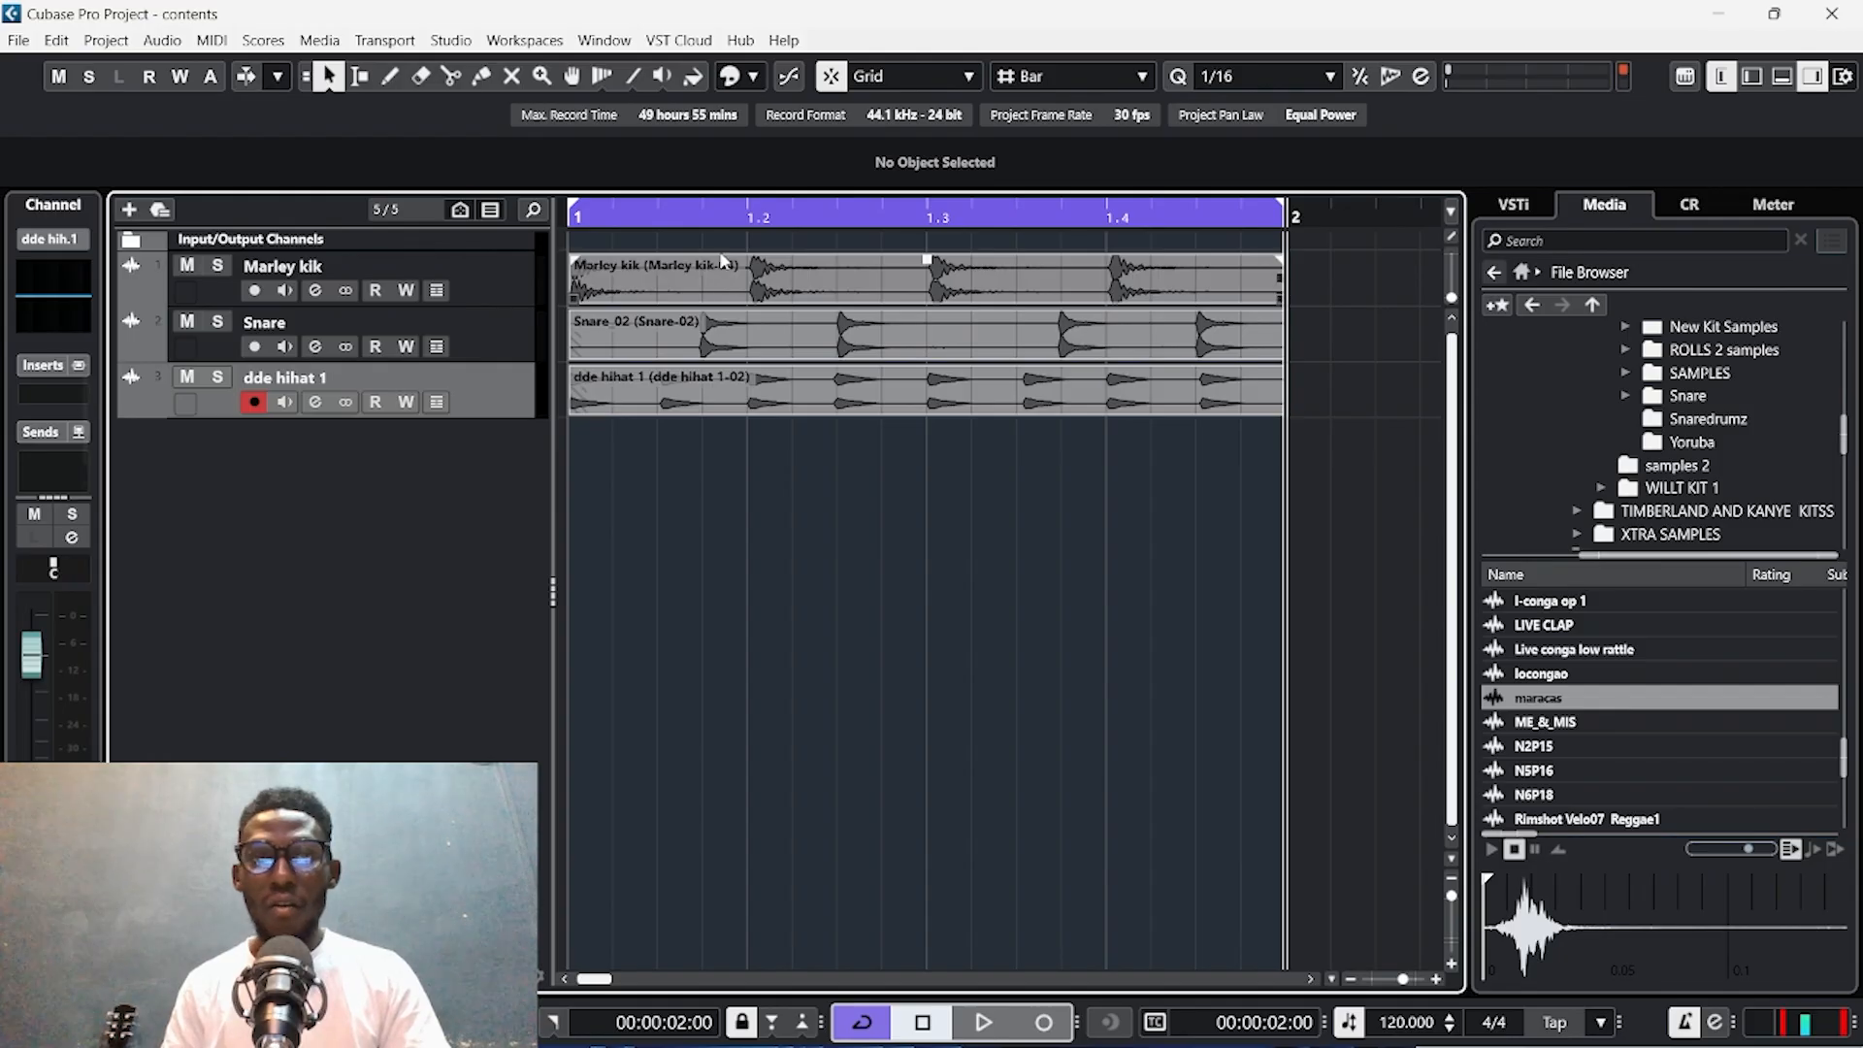
key("g")
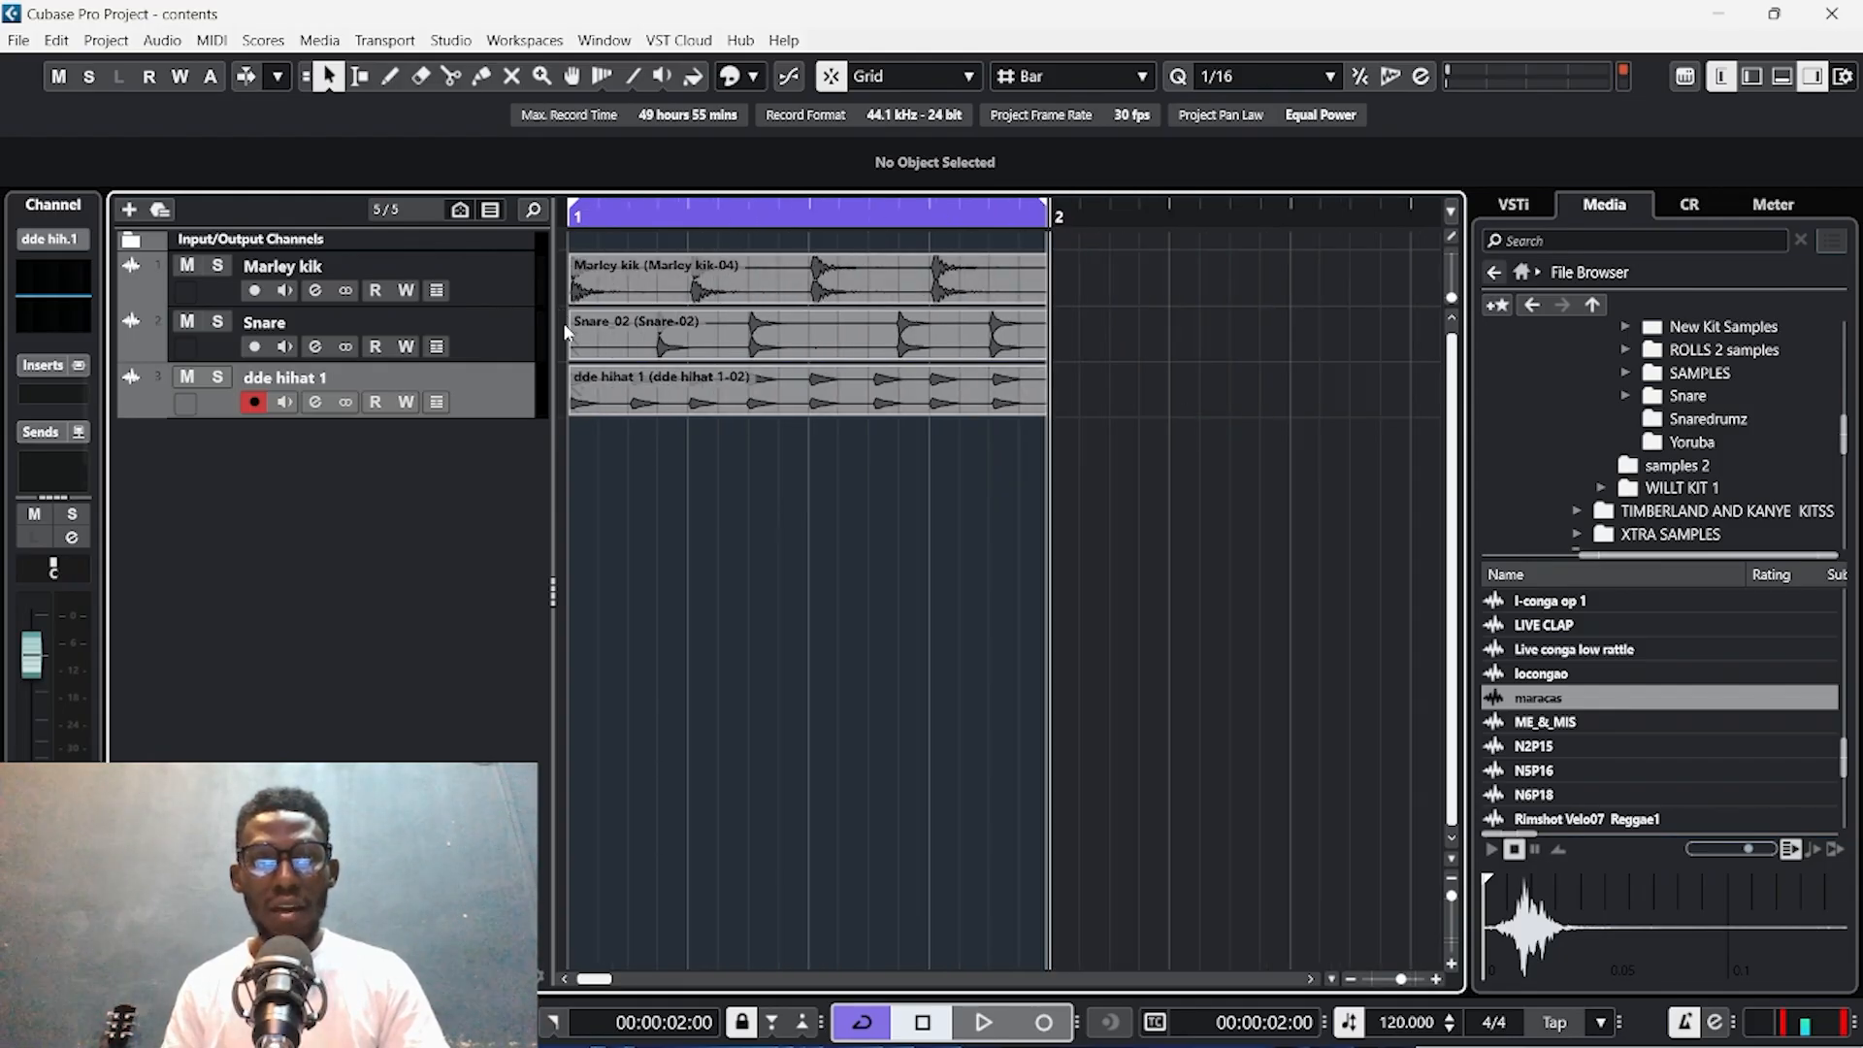
key("g")
key("g")
key("space")
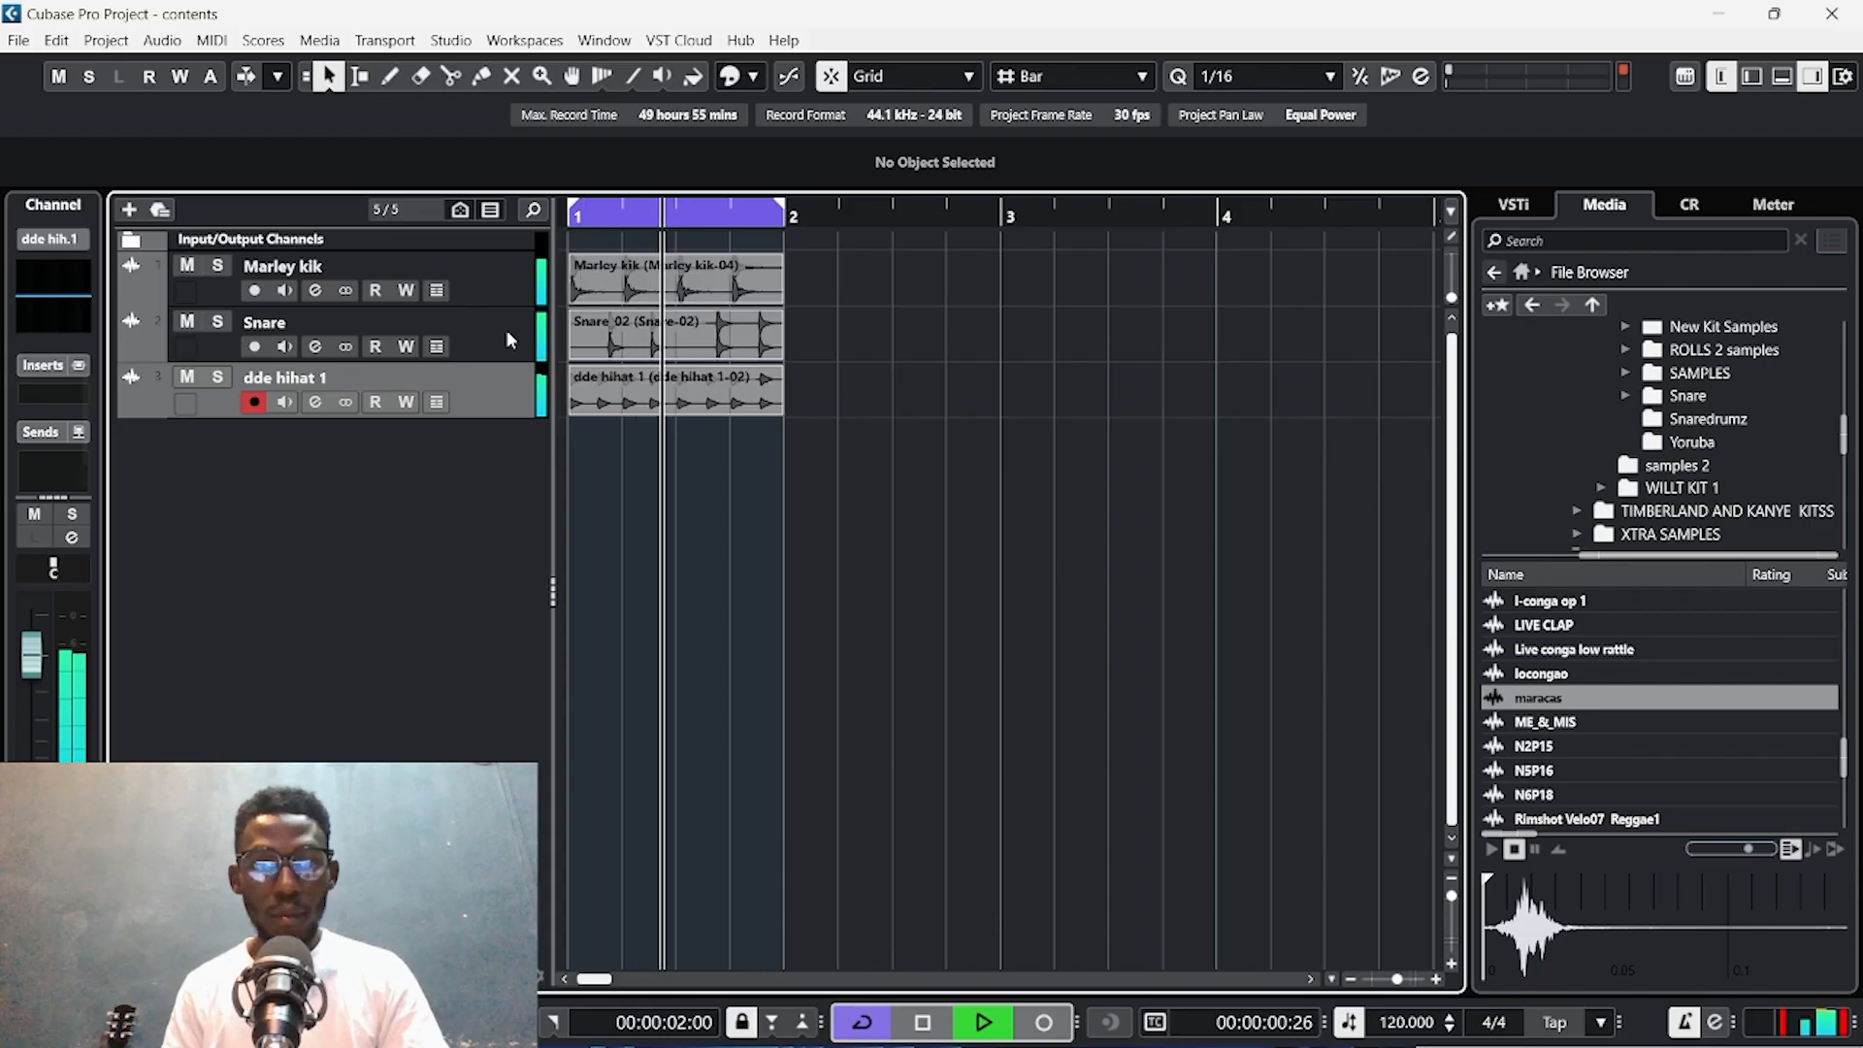
key("space")
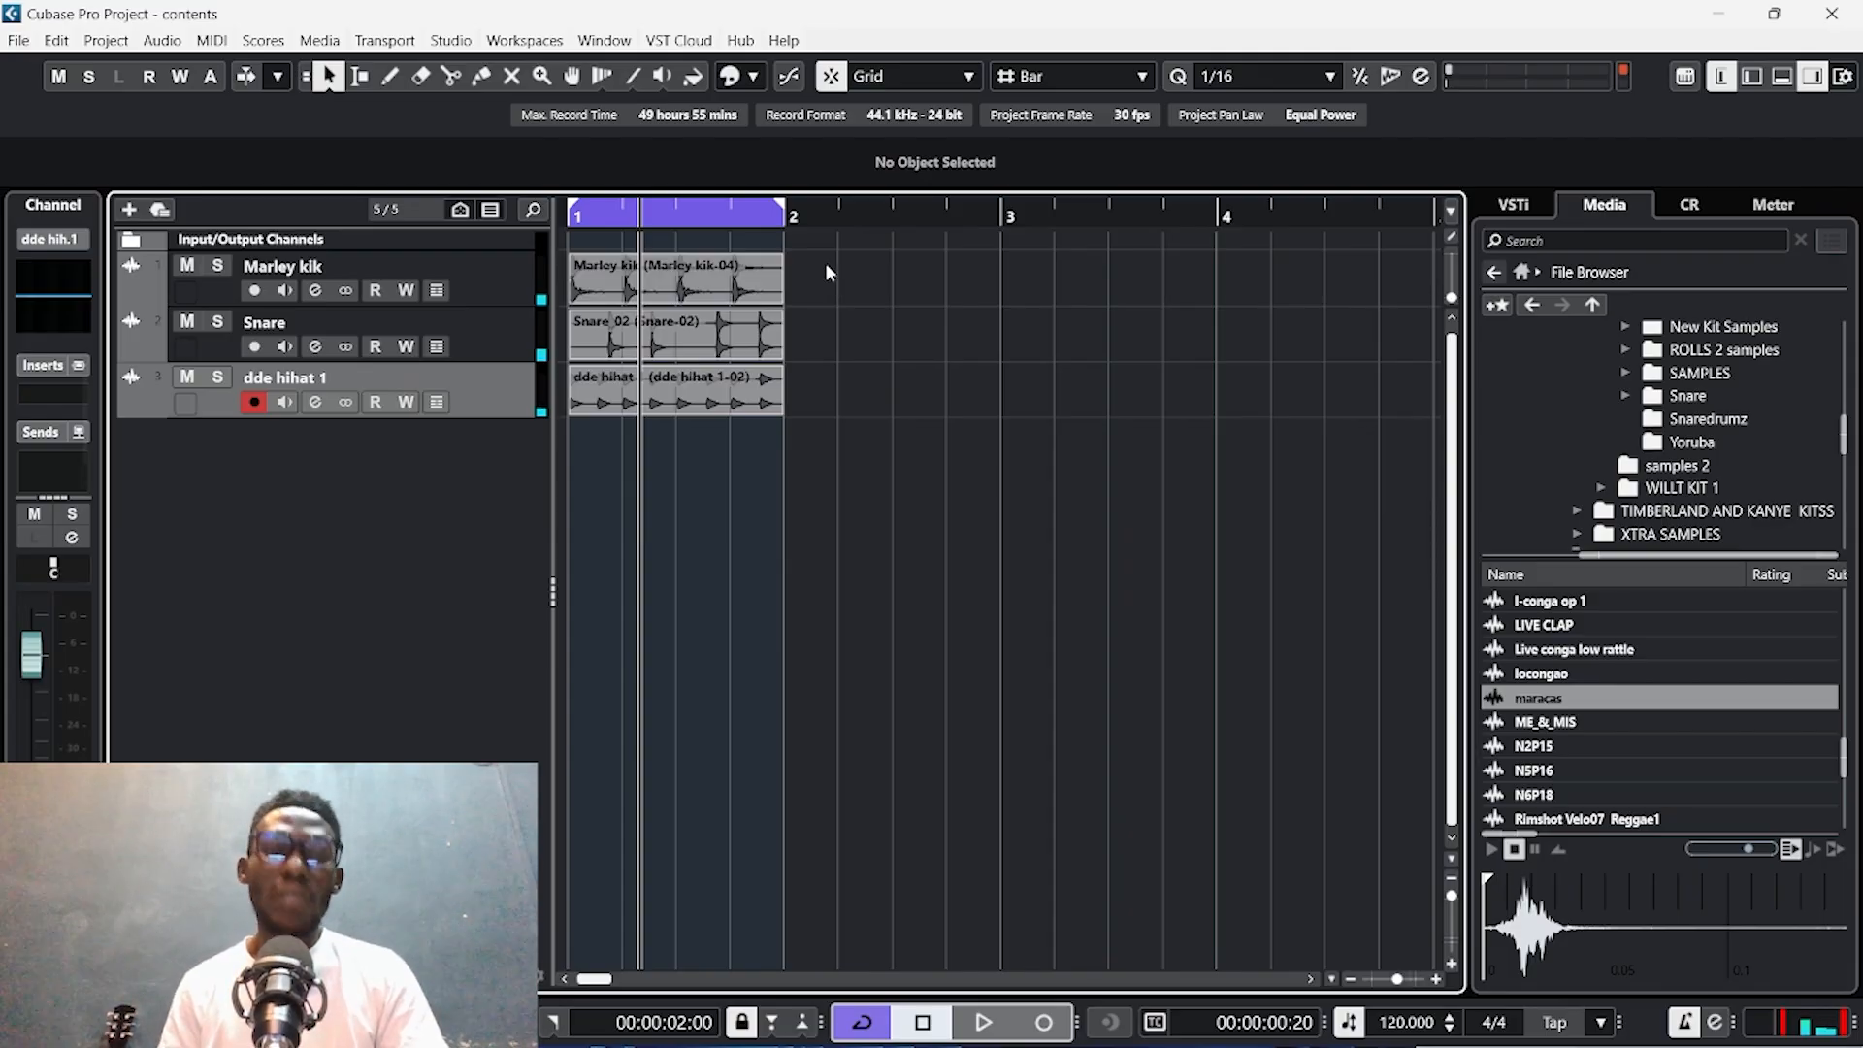
Collapse the cycle range to the project start and duplicate the three one-bar events back to back up to 16.1.1.0.
left_click_drag(784, 209, 406, 202)
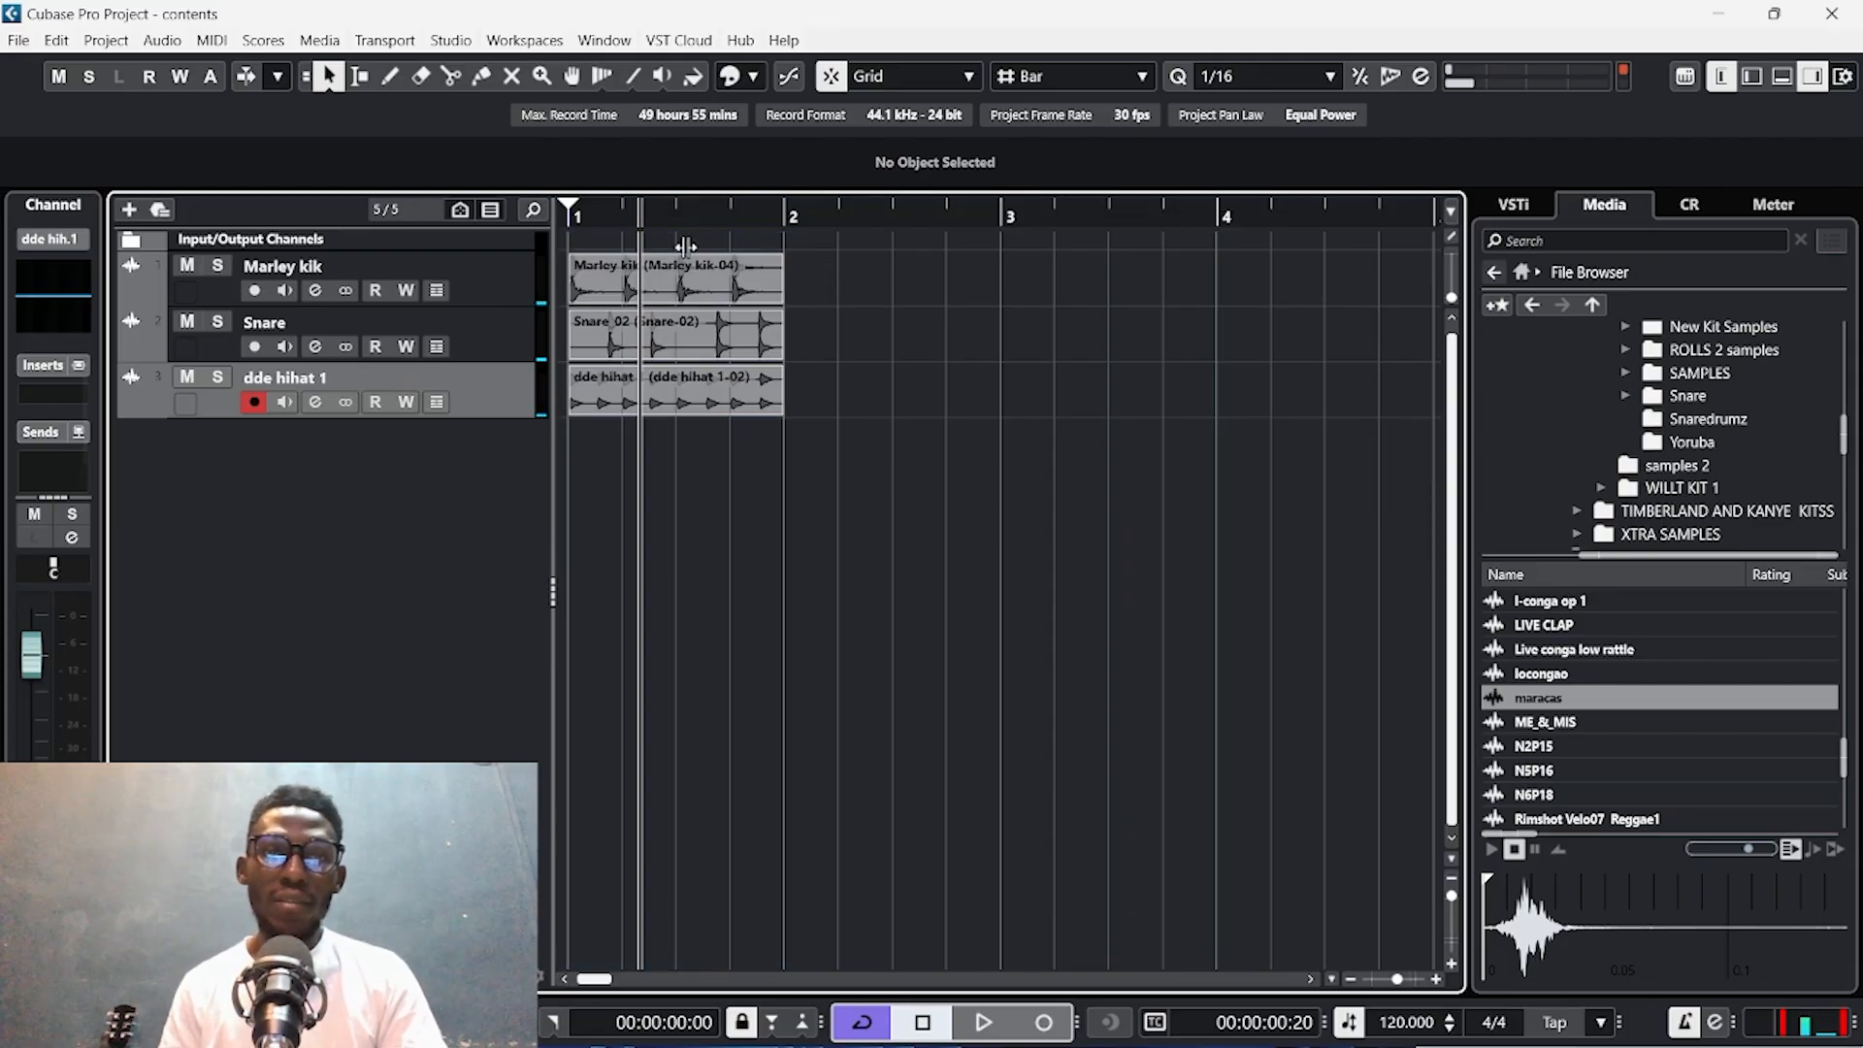
left_click_drag(868, 244, 652, 433)
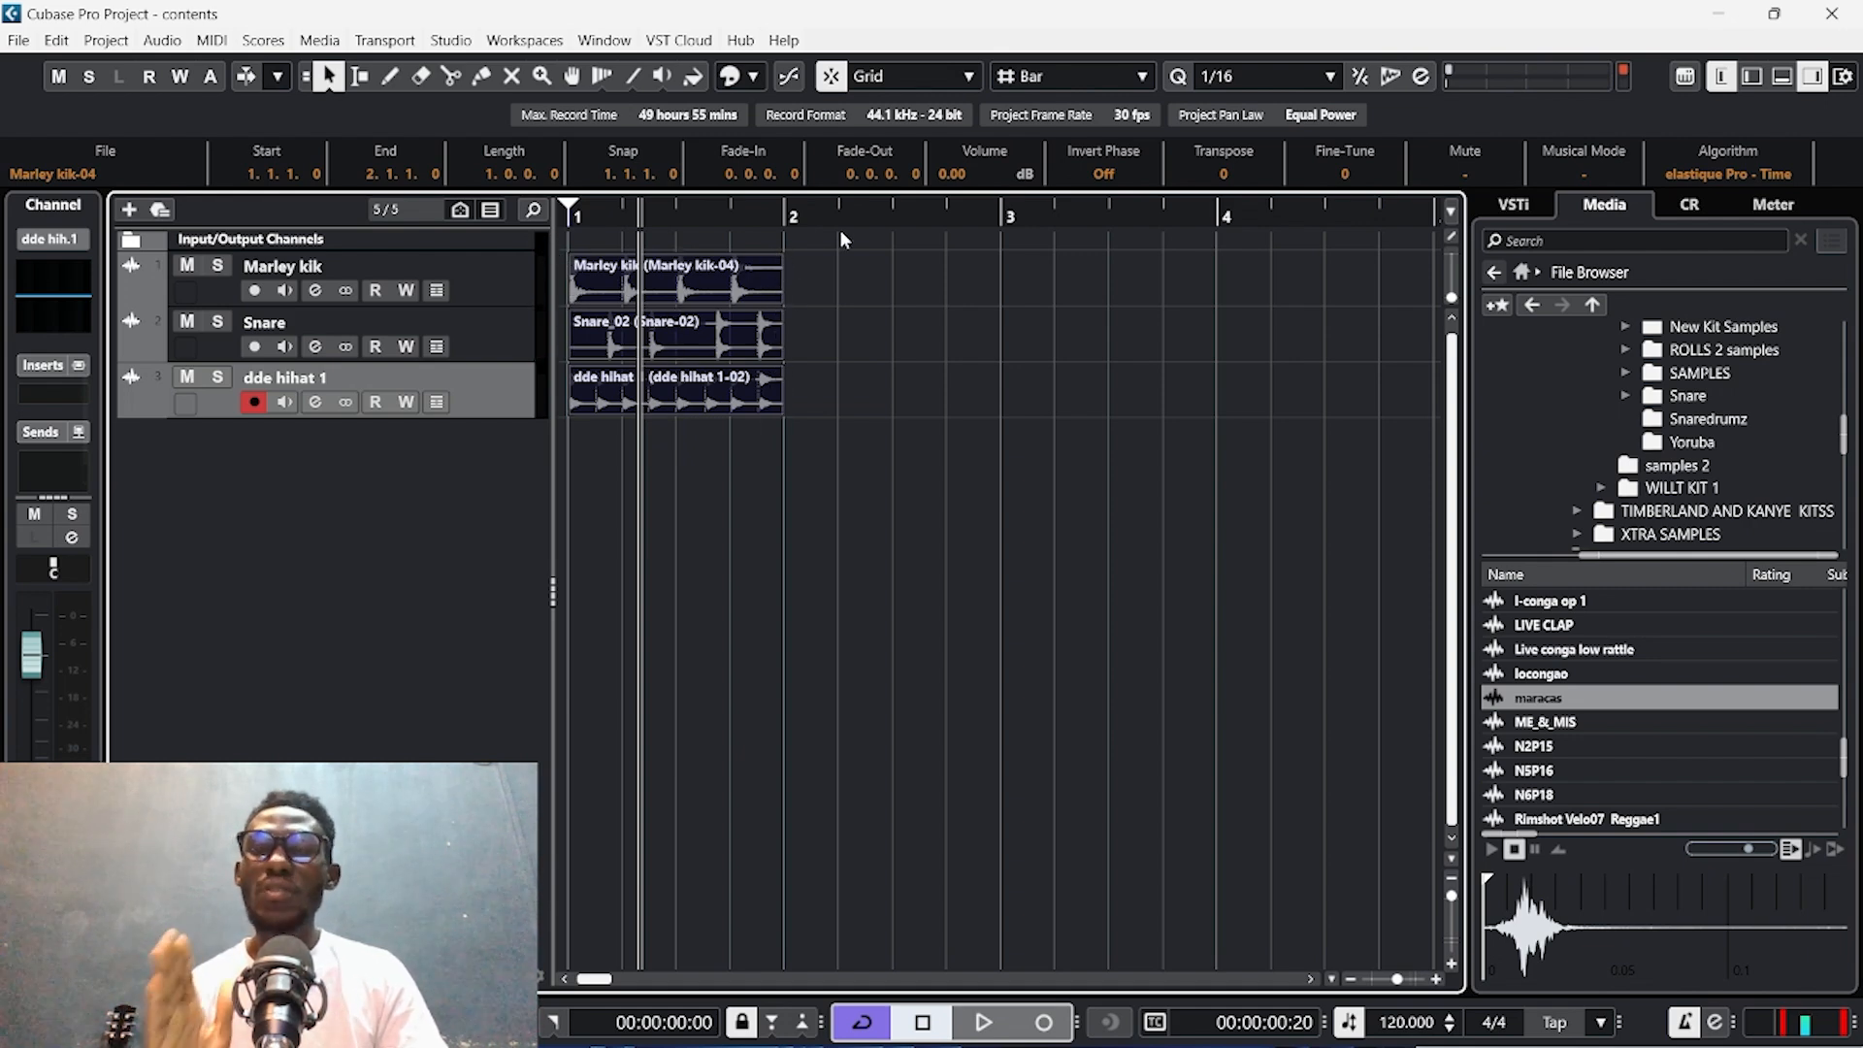
key("ctrl+d")
key("ctrl+d")
key("ctrl+d")
key("ctrl+d")
key("ctrl+d")
key("ctrl+d")
key("ctrl+d")
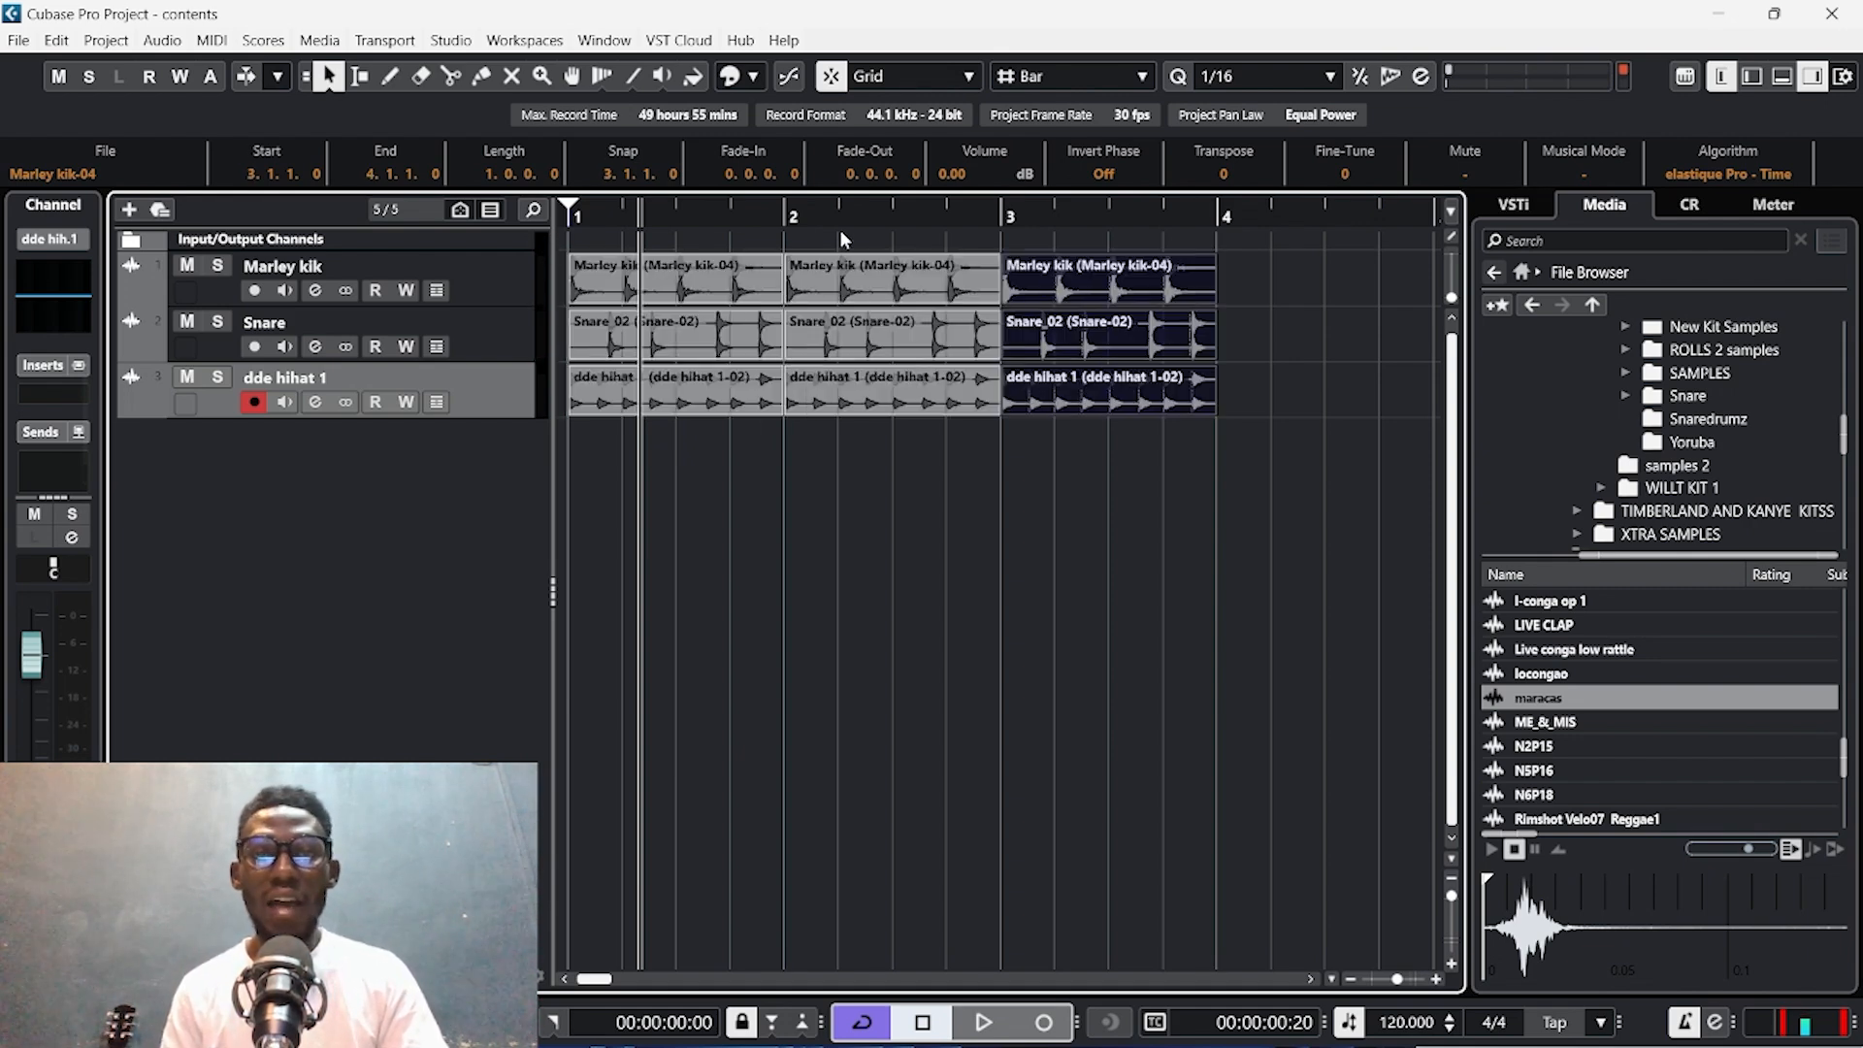
key("ctrl+d")
key("ctrl+d")
key("ctrl+d")
key("ctrl+d")
key("ctrl+d")
key("ctrl+d")
key("ctrl+d")
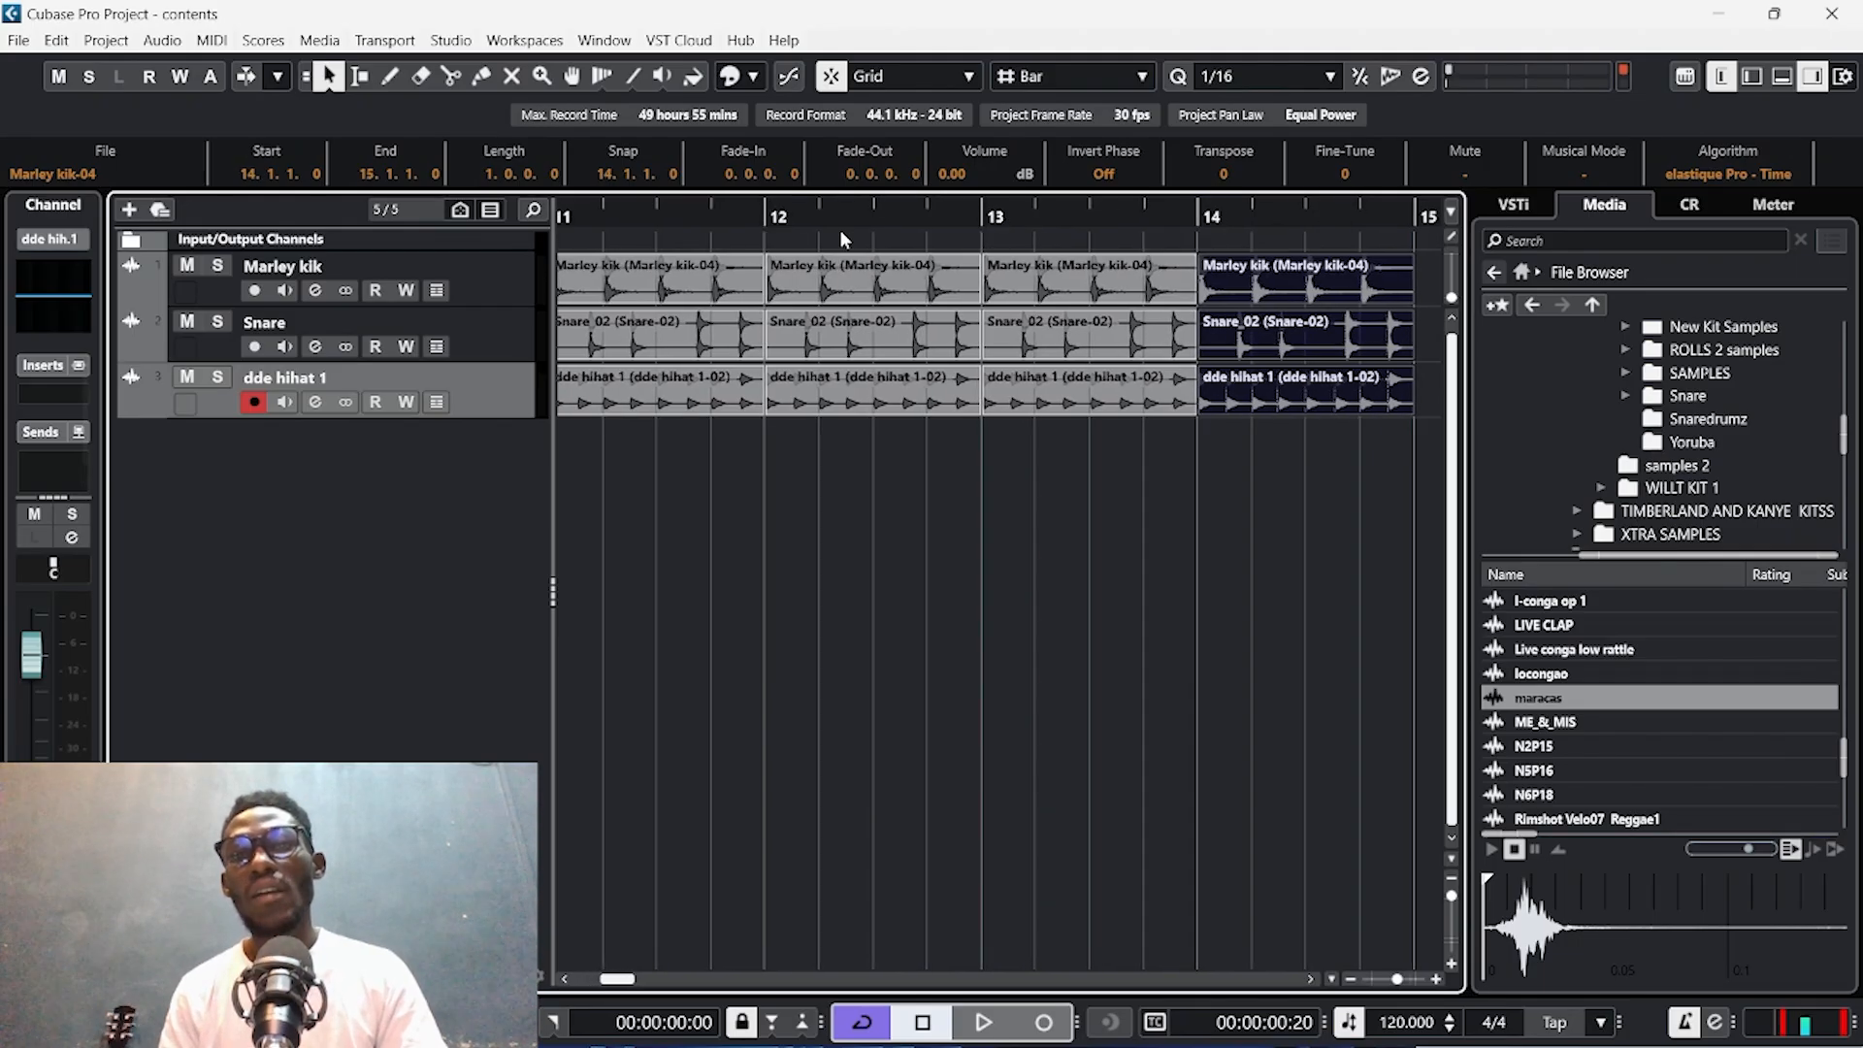
Play the repeated beat from bar 1 to check the transitions between the copies, and stop playback.
left_click_drag(619, 979, 593, 979)
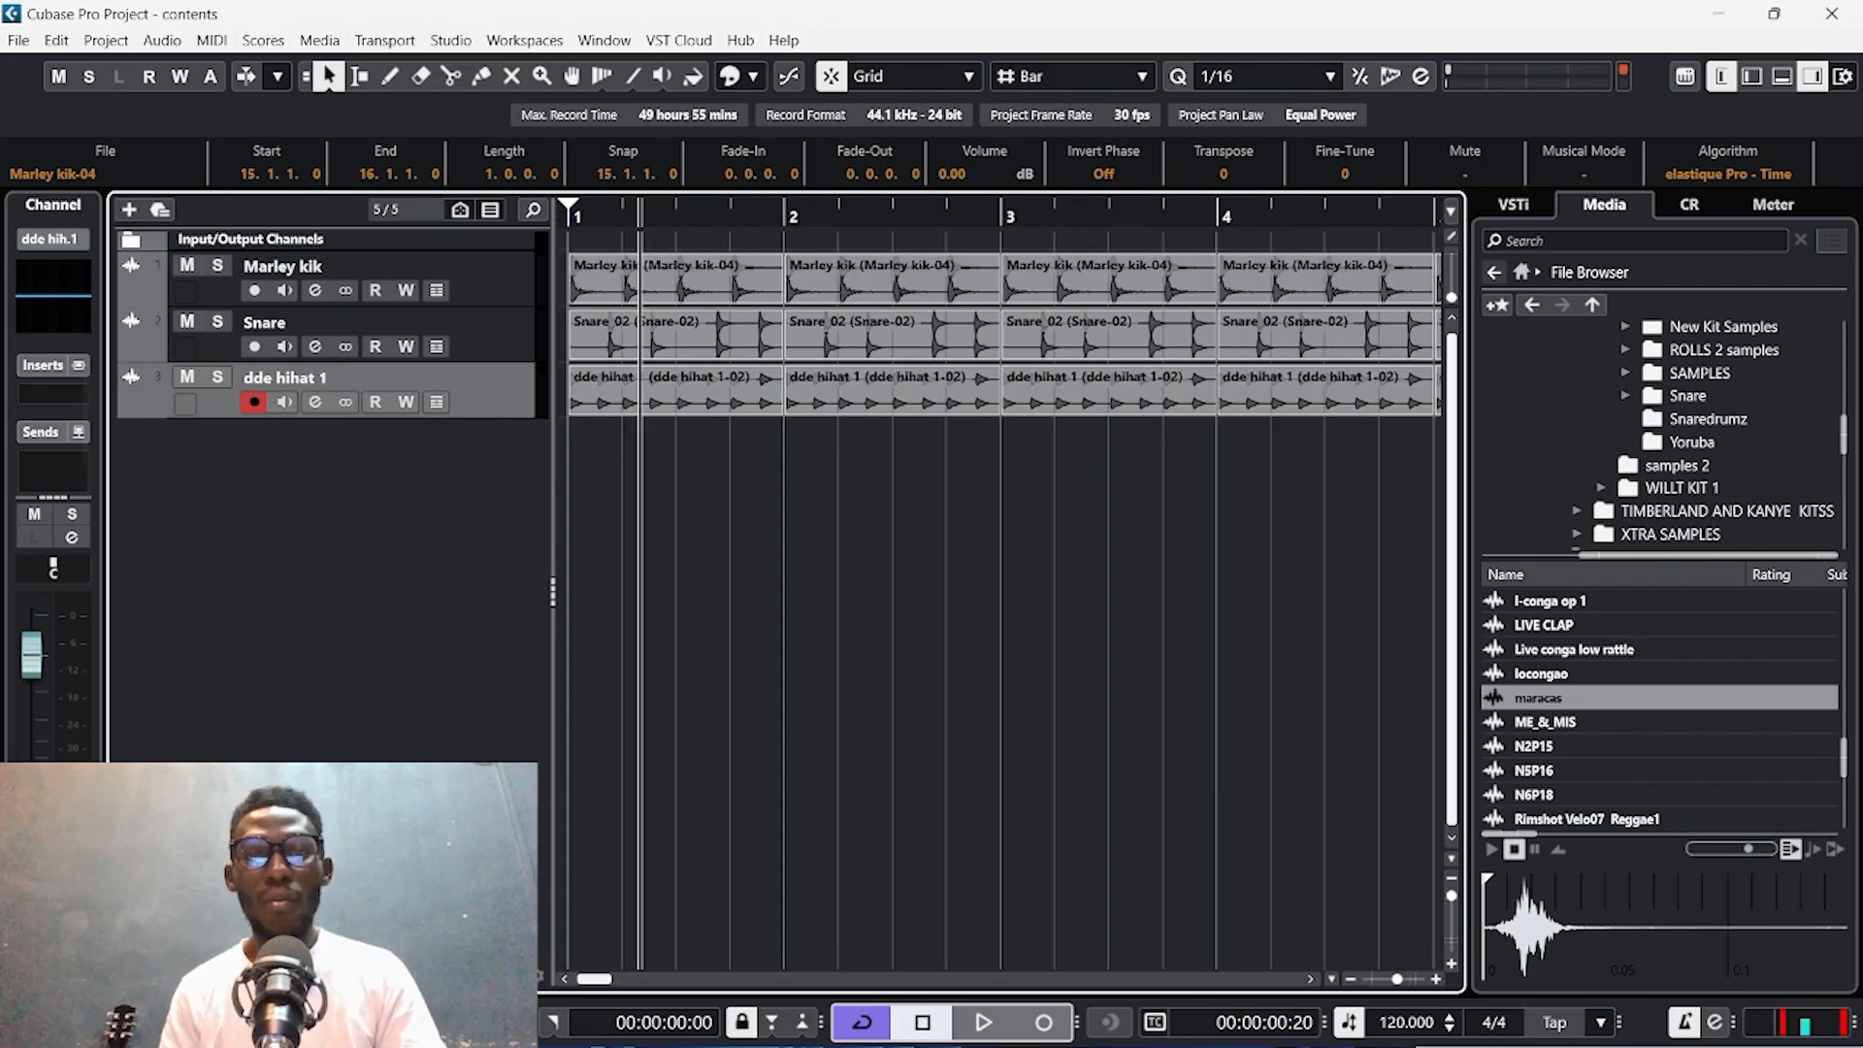
left_click(578, 209)
key("space")
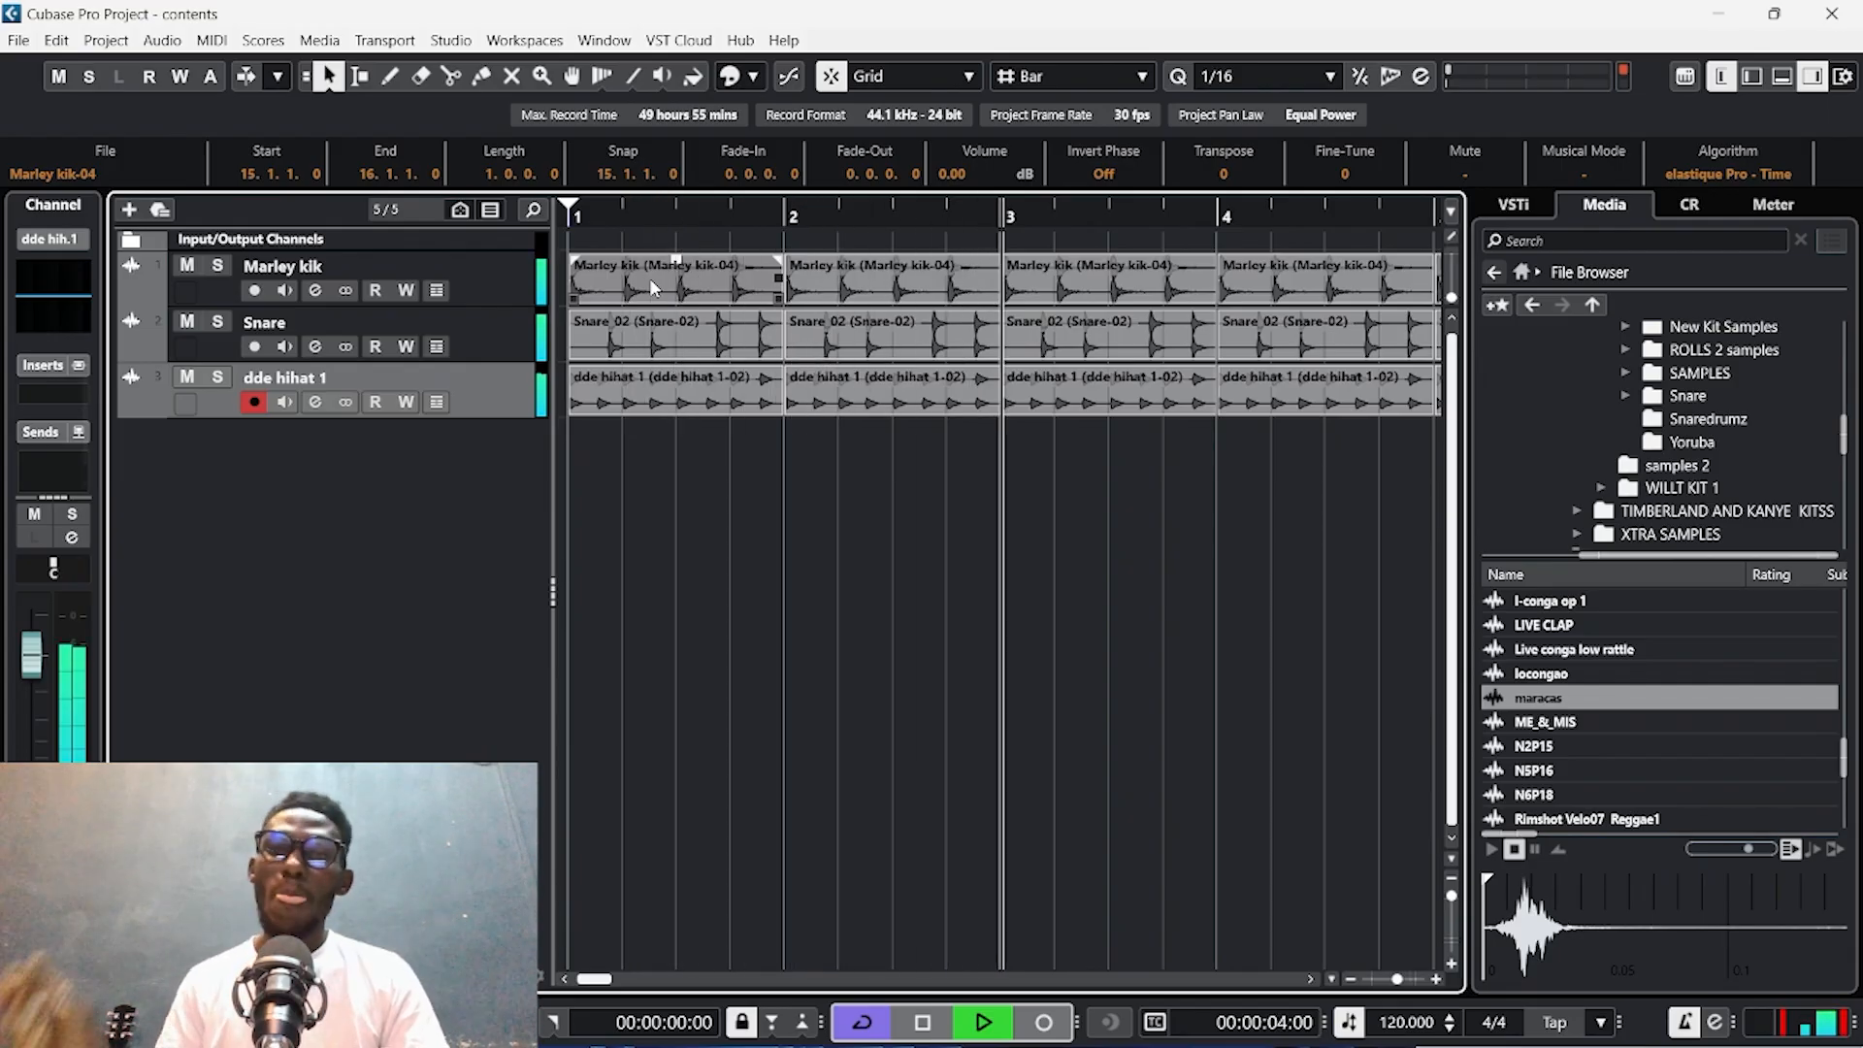
key("space")
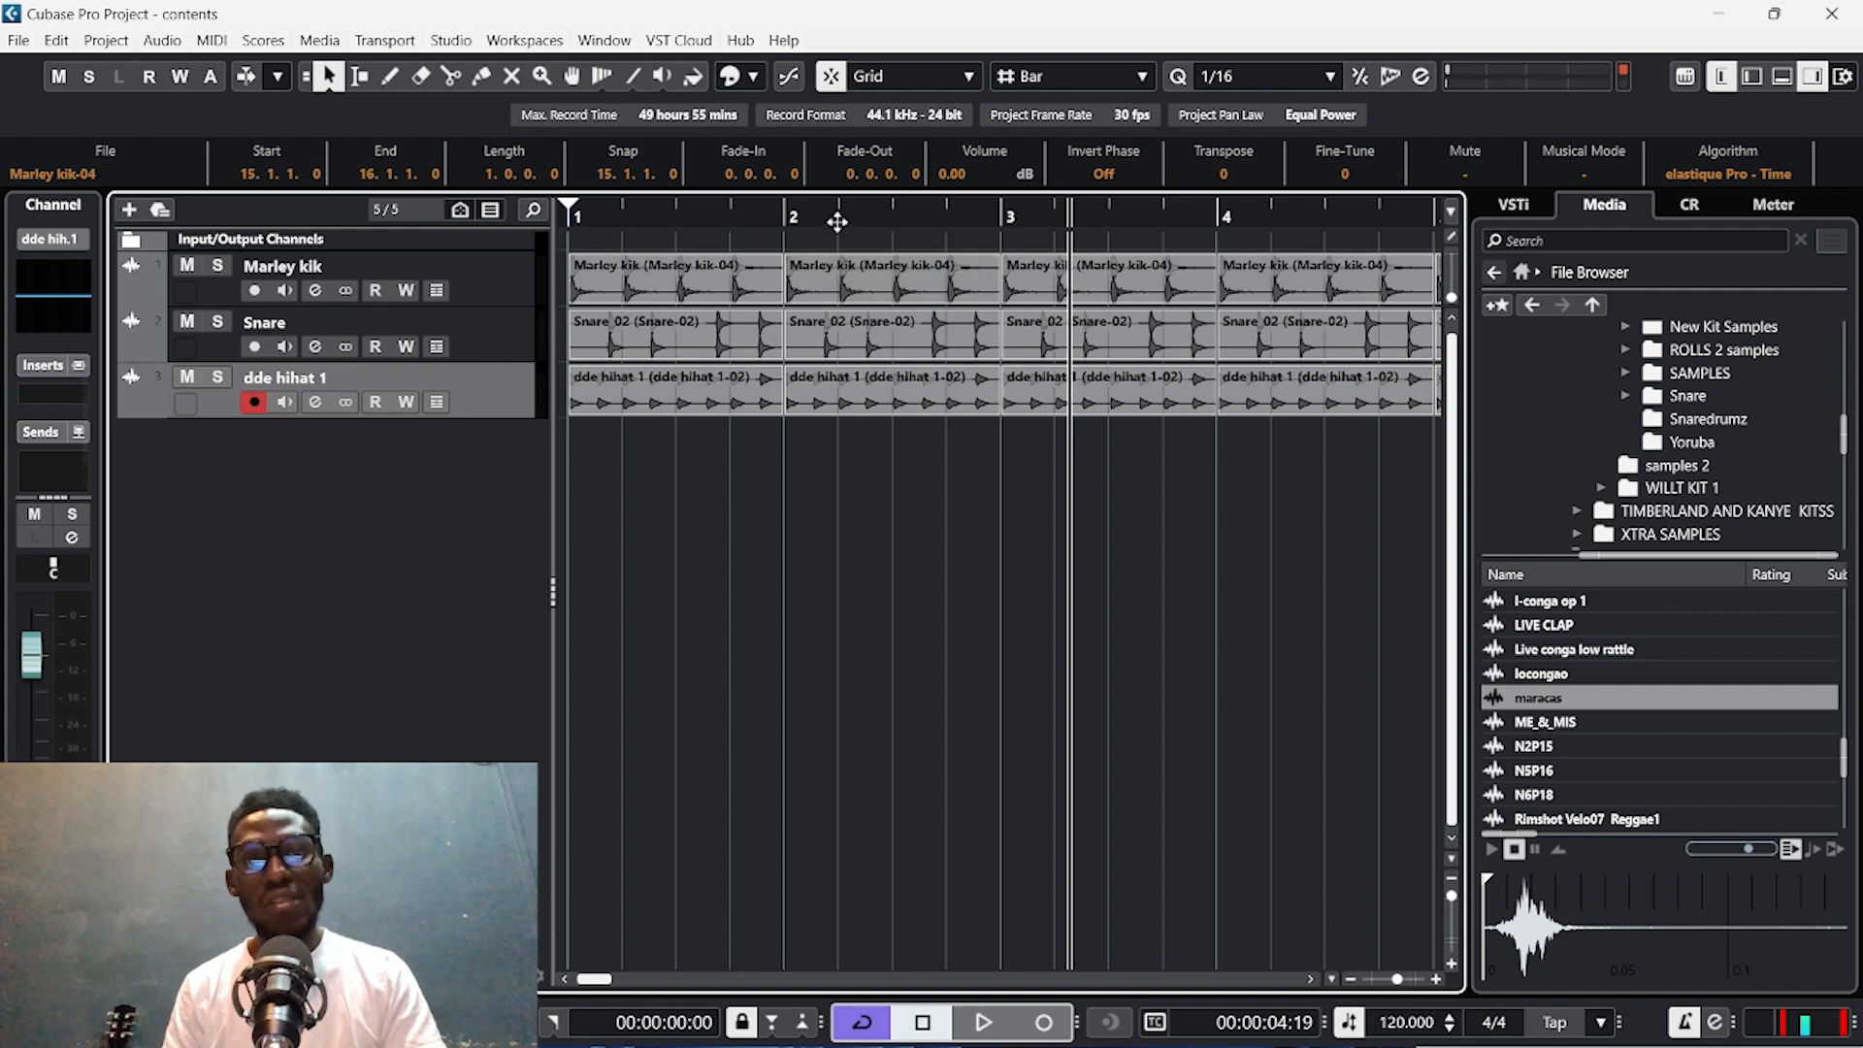
key("g")
key("g")
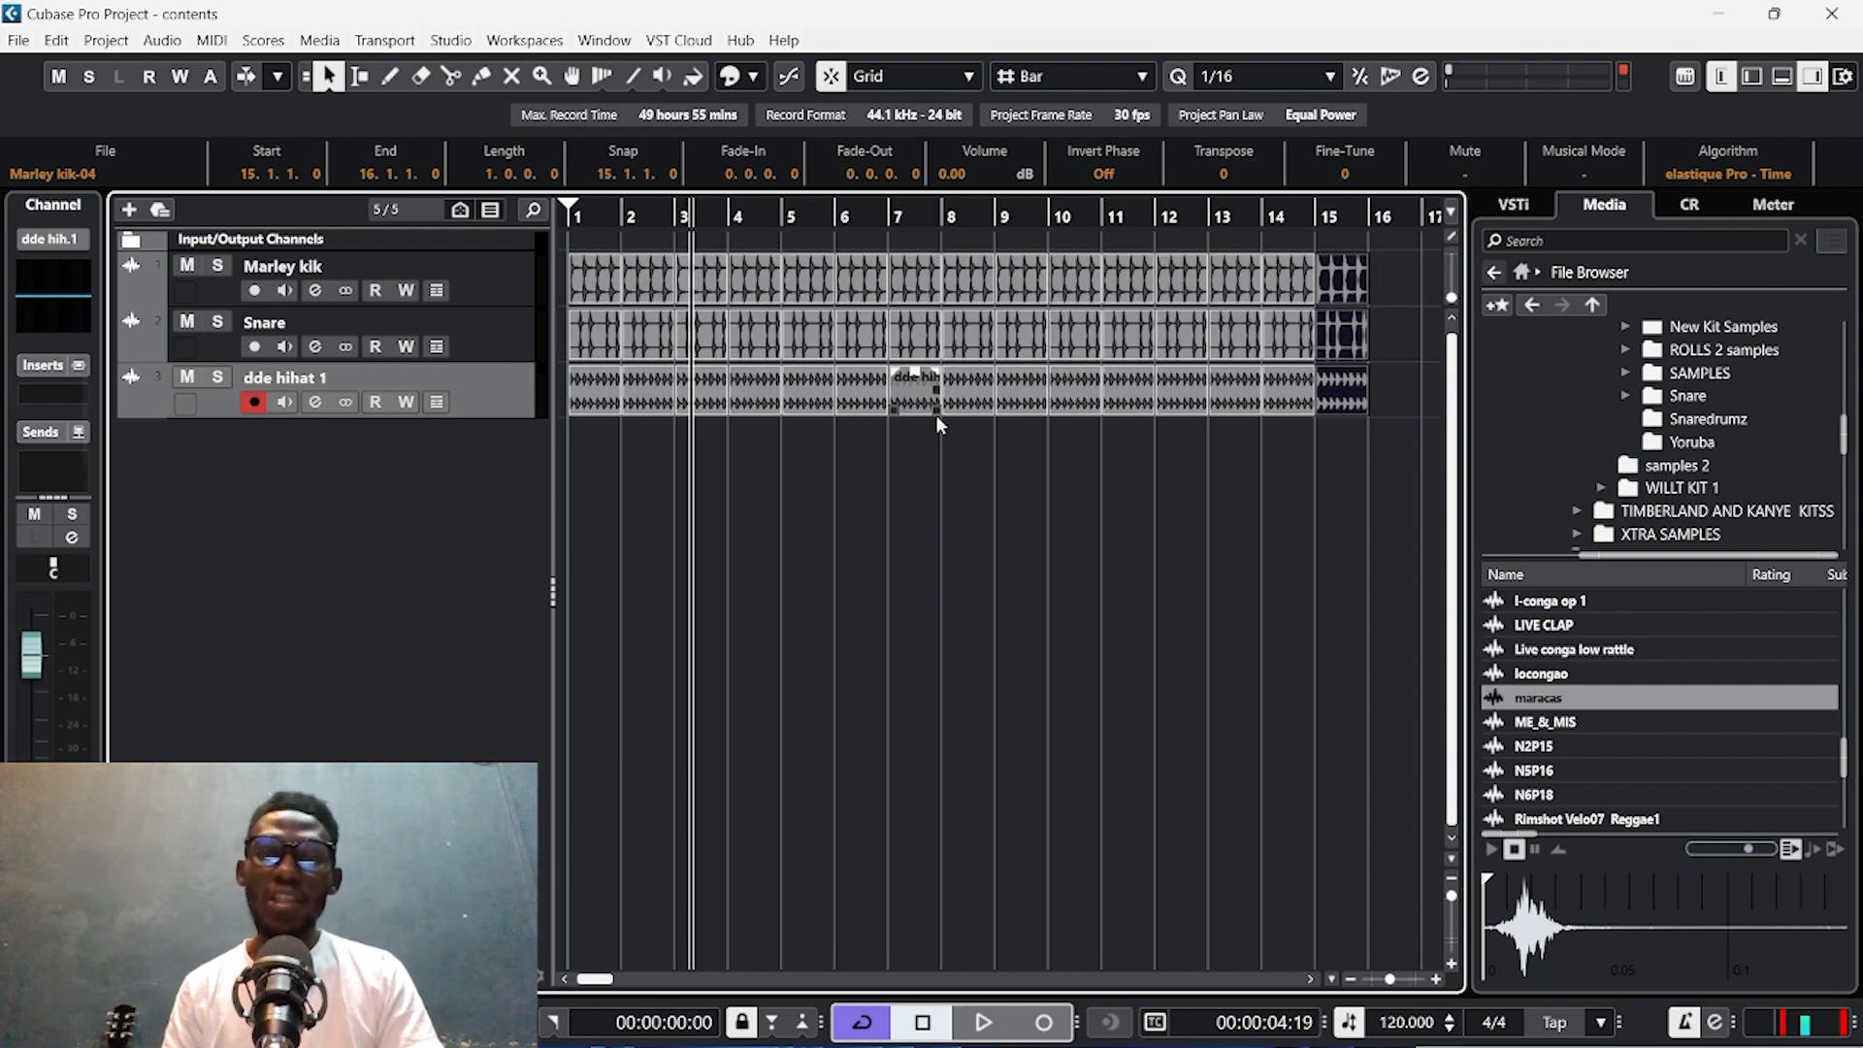